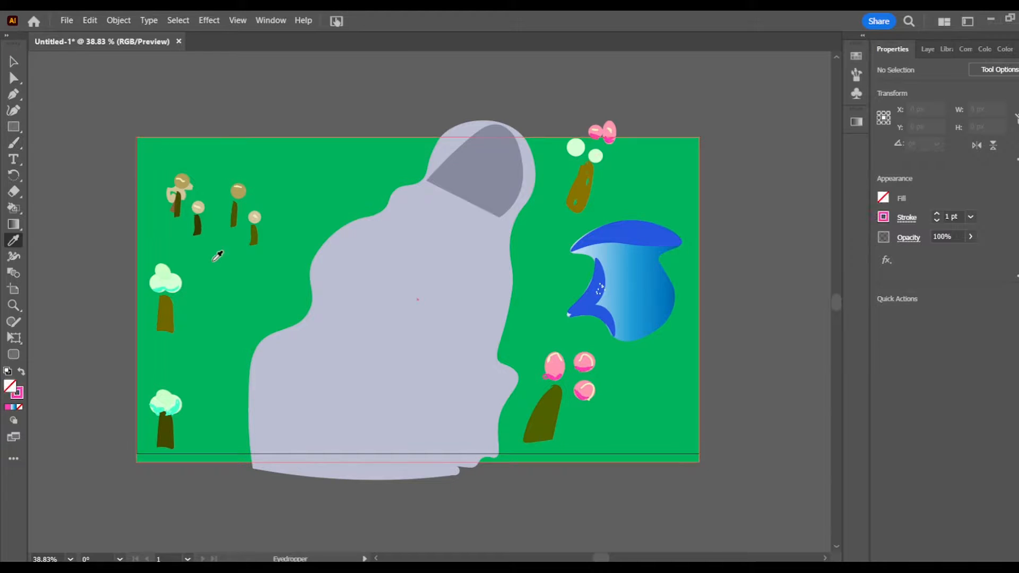
Draw a rectangle starting at the artboard's upper-left corner, over the green background.
key("m")
left_click_drag(133, 133, 423, 178)
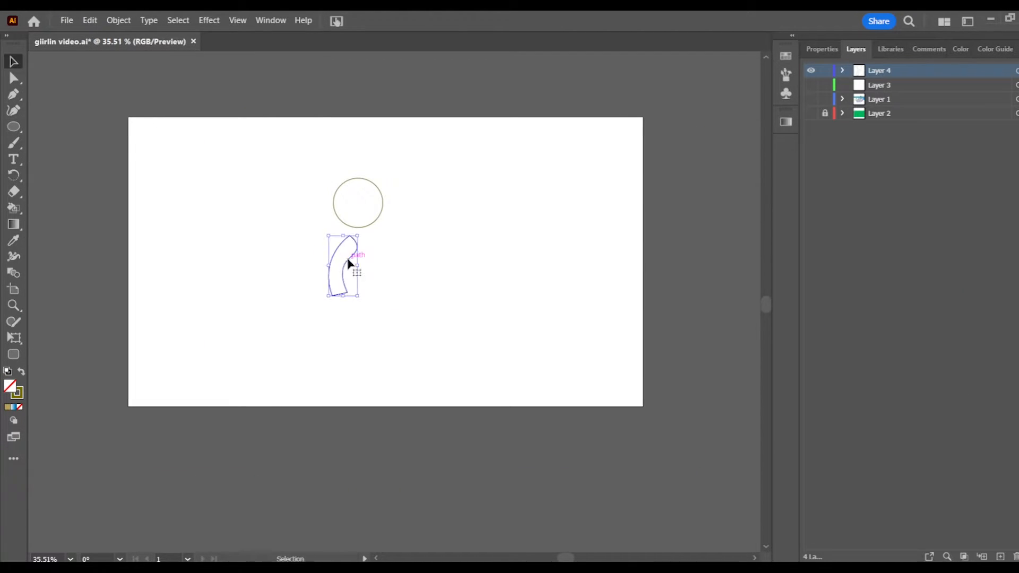
Mirror the curved limb-like shape below the circle with the Reflect tool.
key("o")
mouse_move(348, 264)
left_mouse_down()
mouse_move(400, 278)
mouse_move(355, 320)
left_mouse_up()
key("shift+grave")
left_click(345, 274)
key("o")
left_click_drag(343, 236, 381, 287)
key("v")
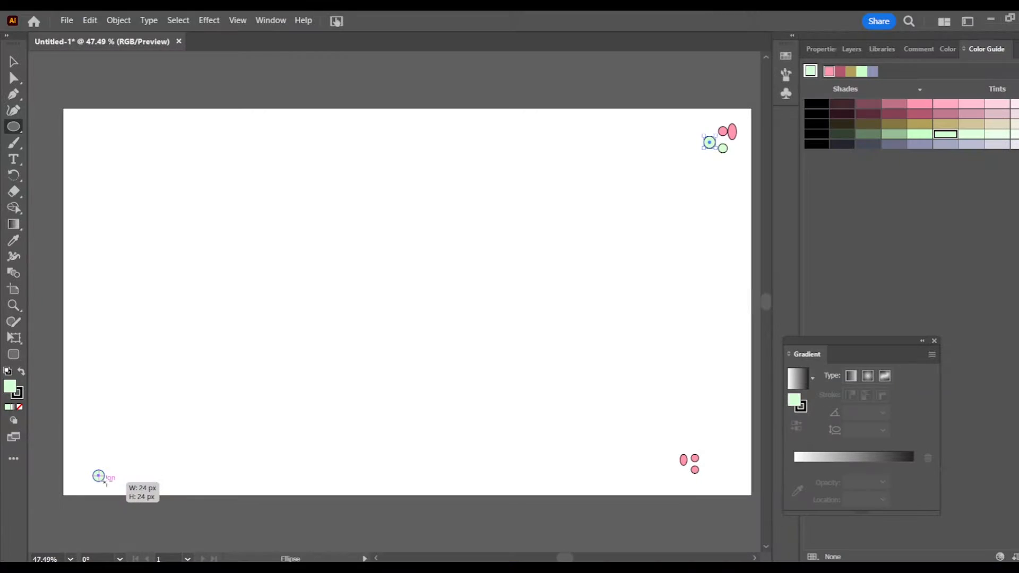
Draw a pale green circle about 24 px wide near the artboard's lower-left corner.
left_click_drag(105, 481, 95, 466)
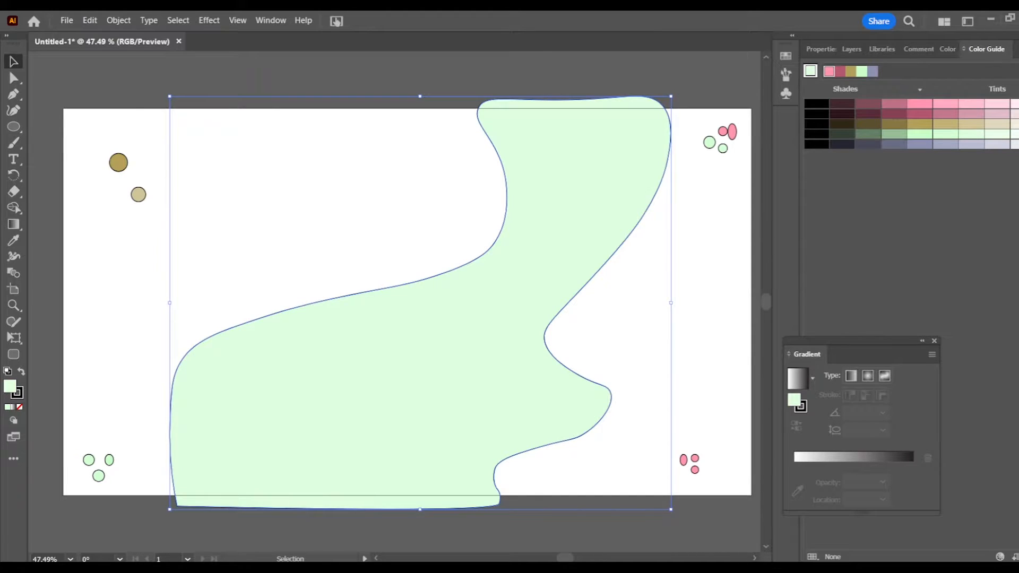
Fill the large winding shape in the middle of the artboard with a pale lavender tint, then deselect it.
left_click(919, 144)
left_click(945, 144)
left_click(970, 144)
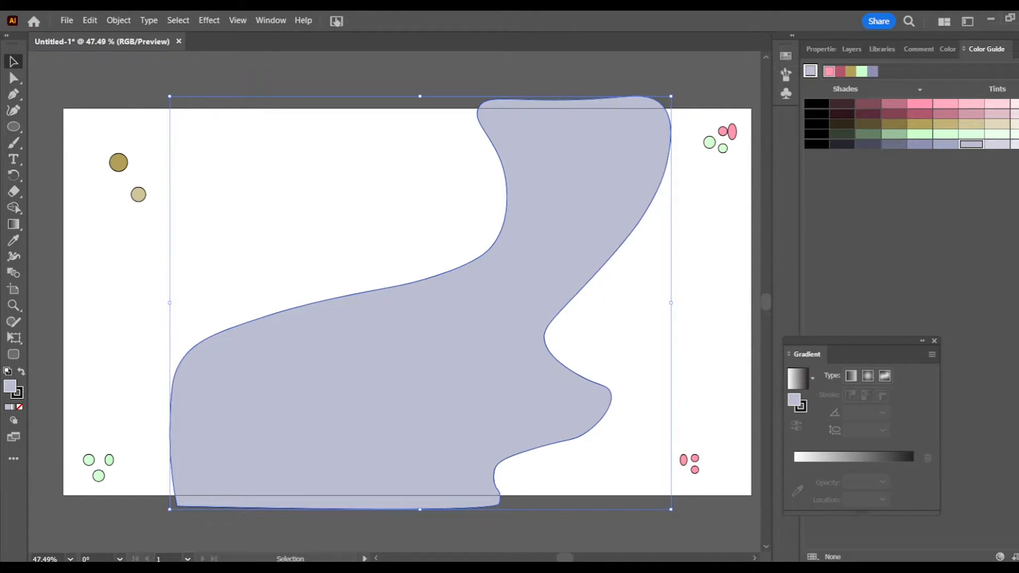
left_click(730, 405)
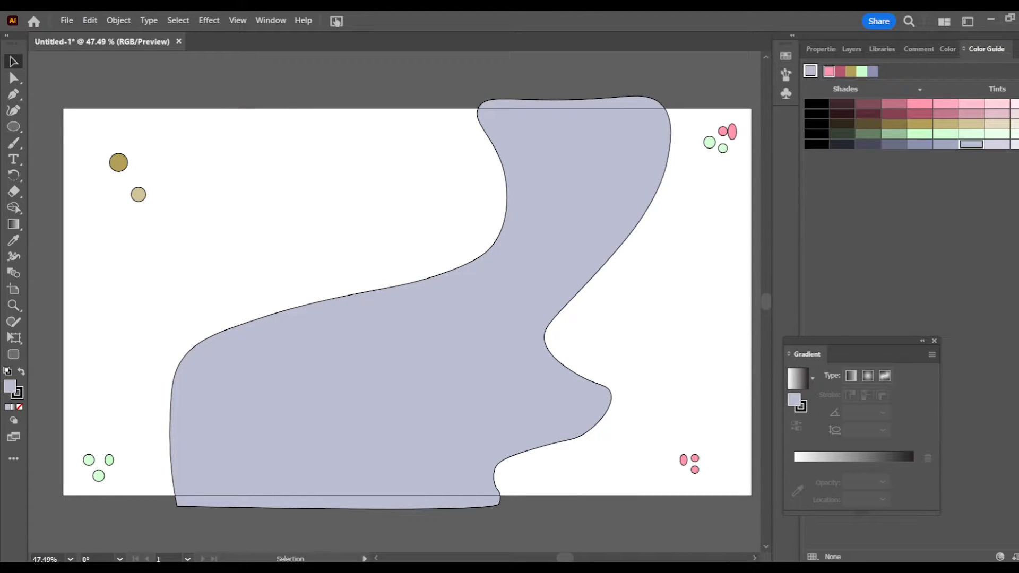
Bring up the RGB colour mixer in place of the colour guide.
left_click(854, 49)
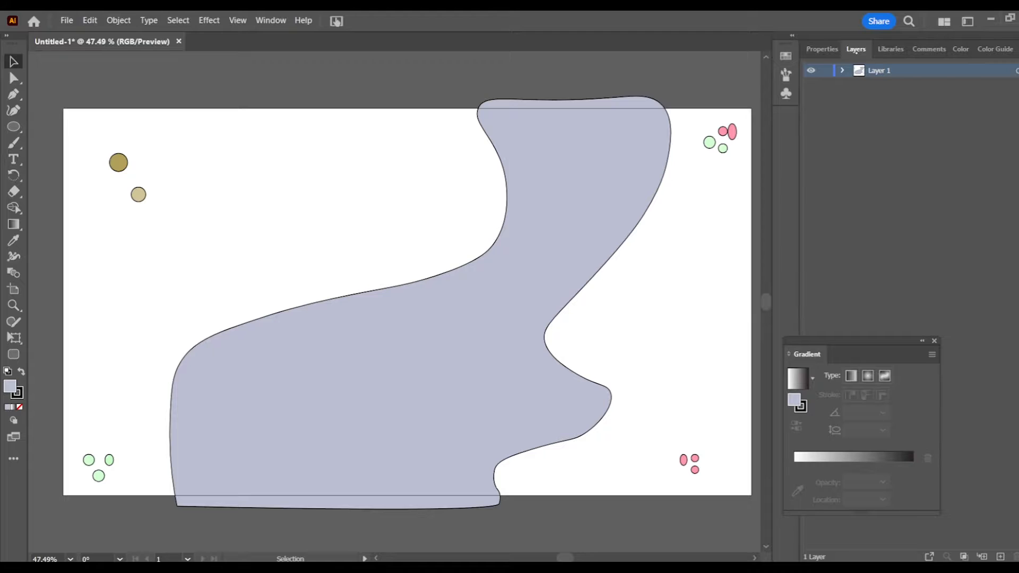
left_click(822, 49)
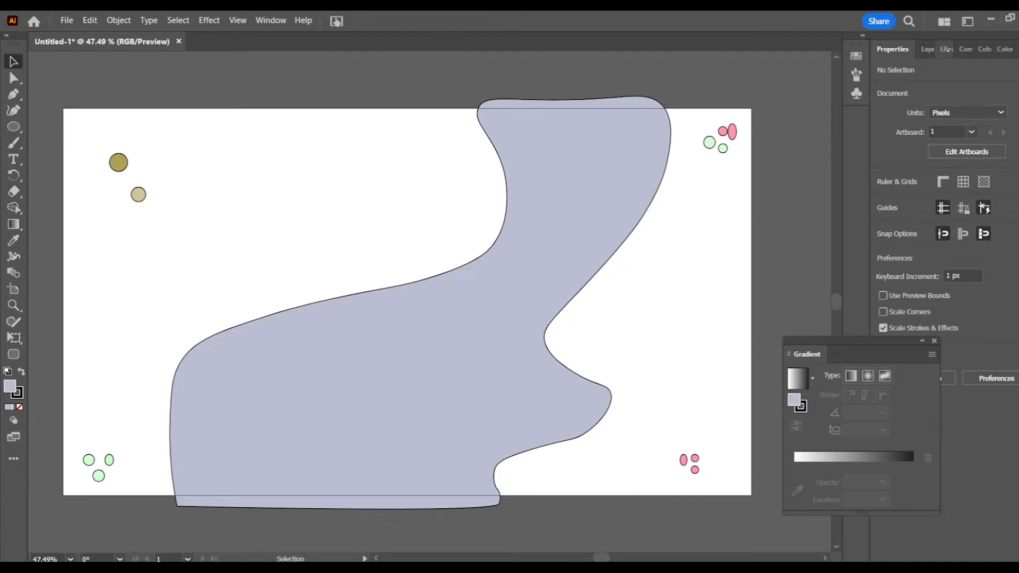
left_click(983, 48)
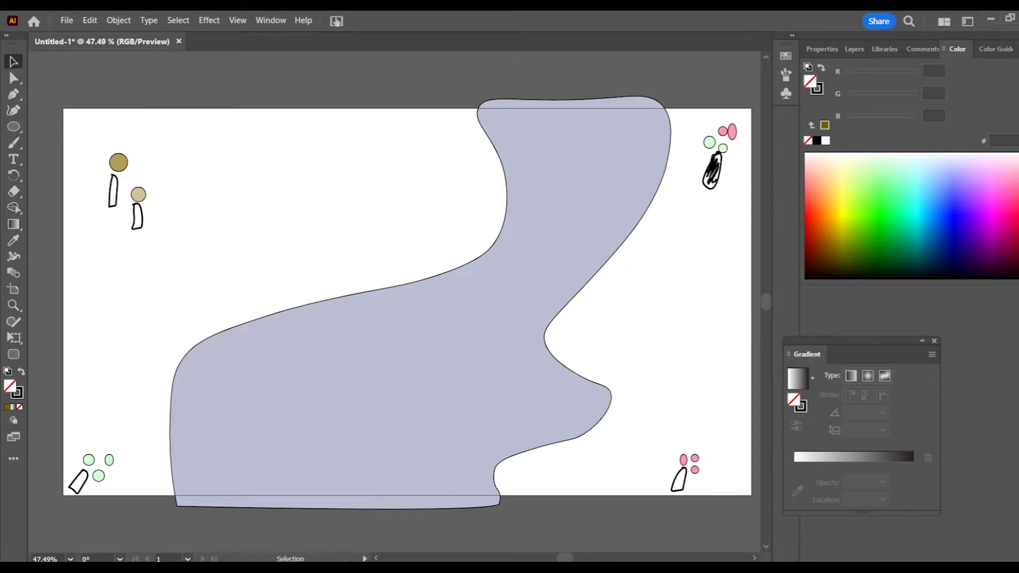
Isolate the large lavender shape, narrow it from its right side and shift it slightly to the right.
double_click(625, 241)
left_click_drag(670, 303, 544, 324)
left_click_drag(450, 384, 473, 388)
left_click(642, 380)
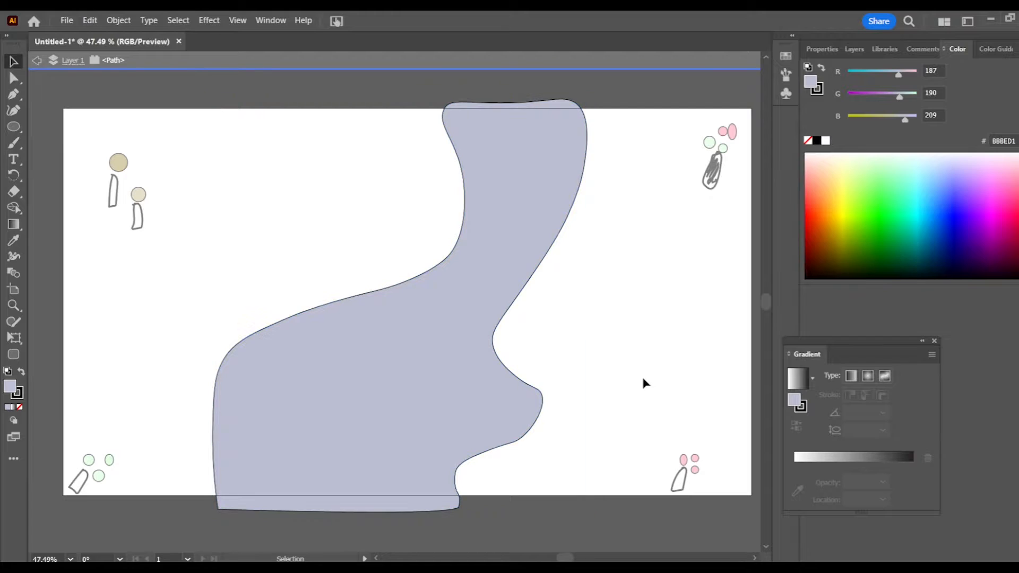
Leave isolation, enlarge the pink tree in the artboard's lower-right corner and place it beside the lavender shape.
left_click_drag(667, 420, 724, 517)
double_click(711, 415)
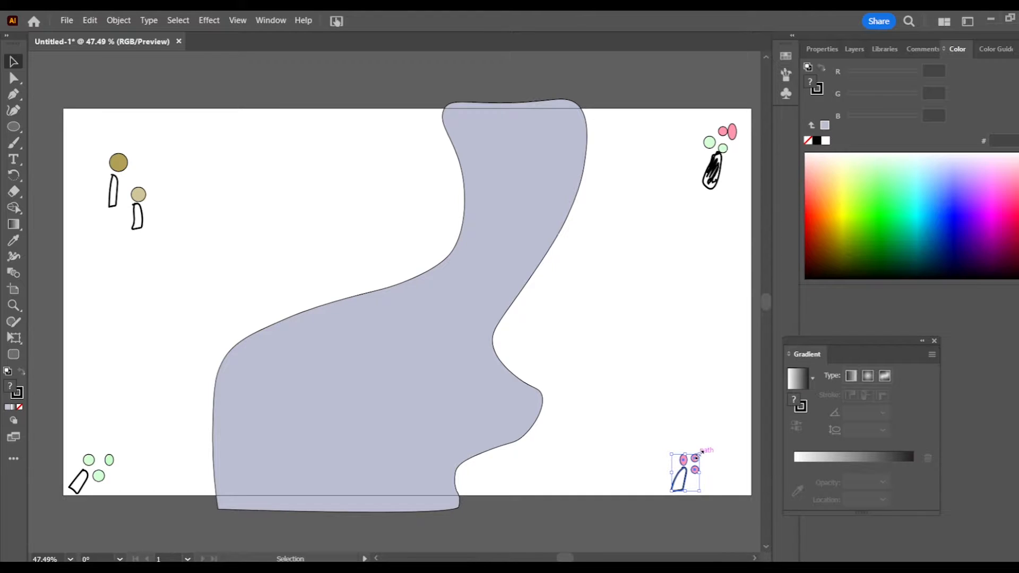
left_click_drag(701, 453, 762, 380)
left_click_drag(718, 435, 583, 426)
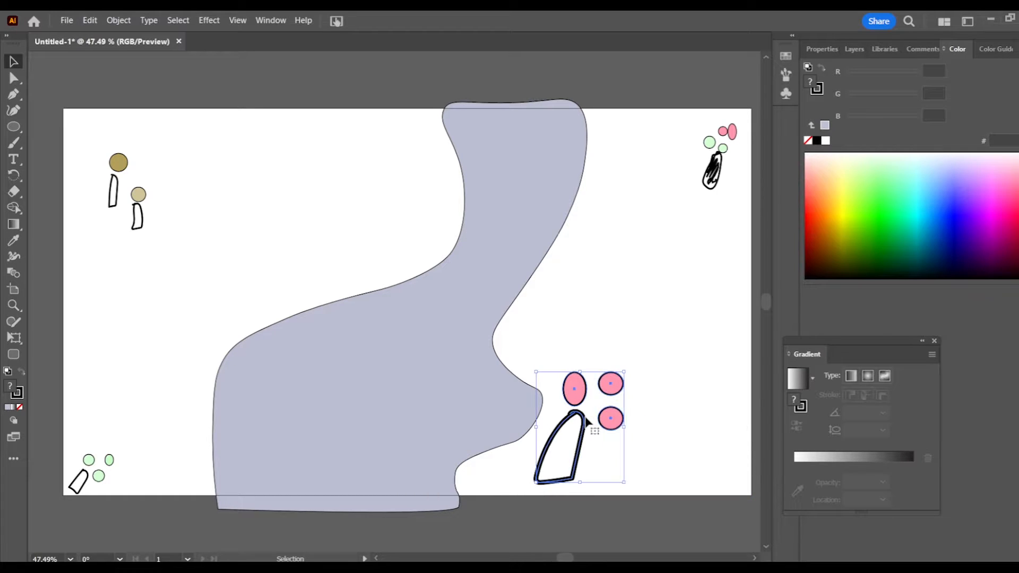
Enlarge the pink and green tree in the upper-right corner and move it beside the lavender shape's top end.
scroll(691, 127, "right", 5)
left_click(564, 173)
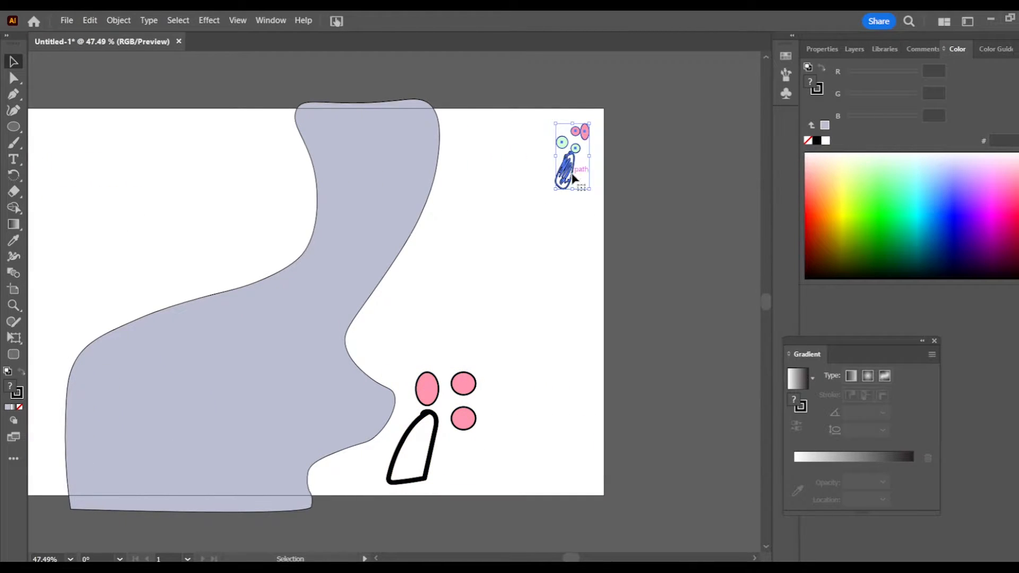
left_click_drag(564, 173, 464, 171)
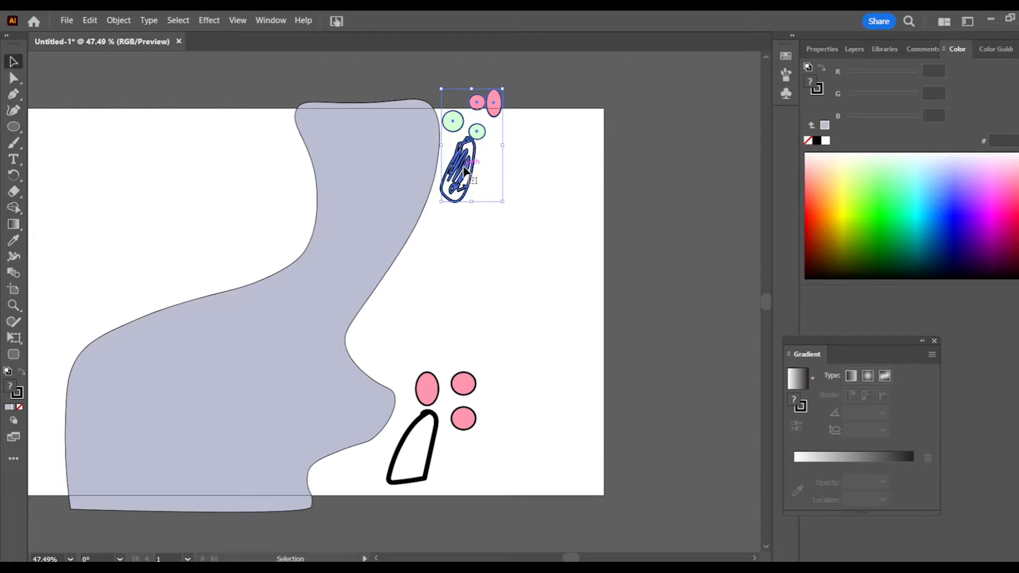
Enlarge the green tree with its trunk and three leaf ovals in the artboard's lower-left corner.
left_click_drag(568, 557, 551, 557)
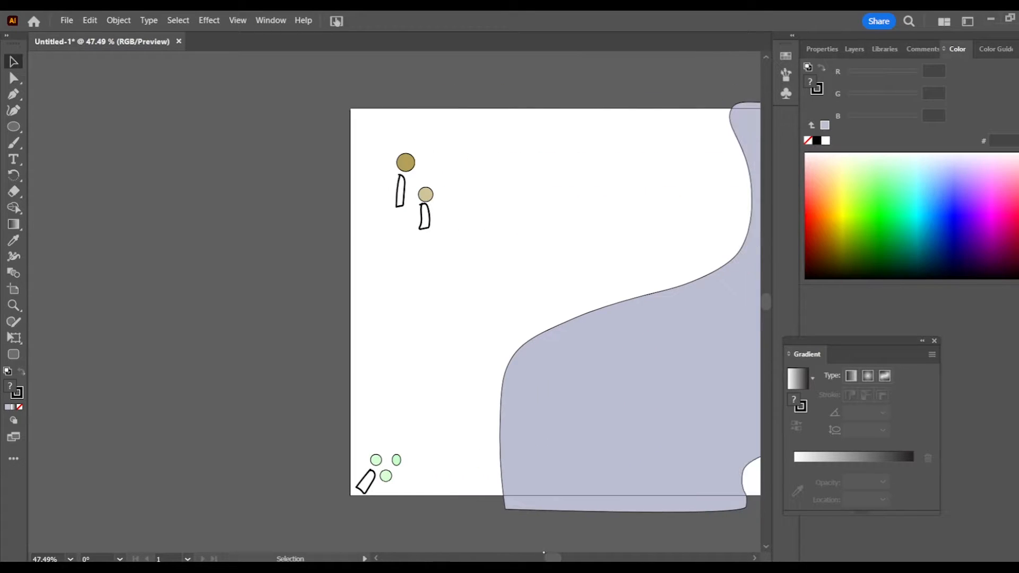
left_click_drag(316, 420, 427, 531)
left_click_drag(403, 453, 443, 419)
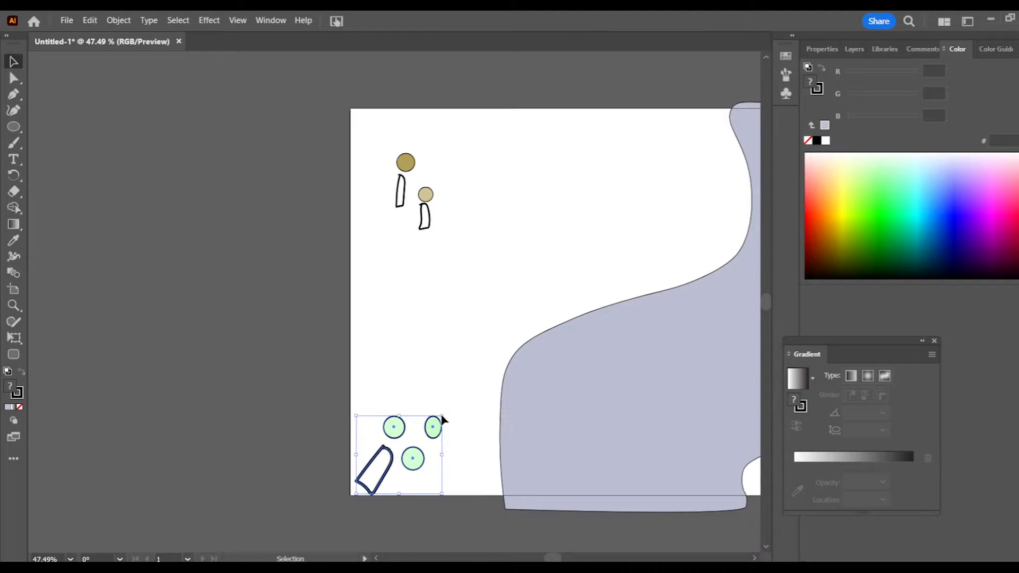
Rotate the lower-left green tree until its trunk stands upright, then nudge the trunk up to the artboard's bottom edge.
left_click(352, 495)
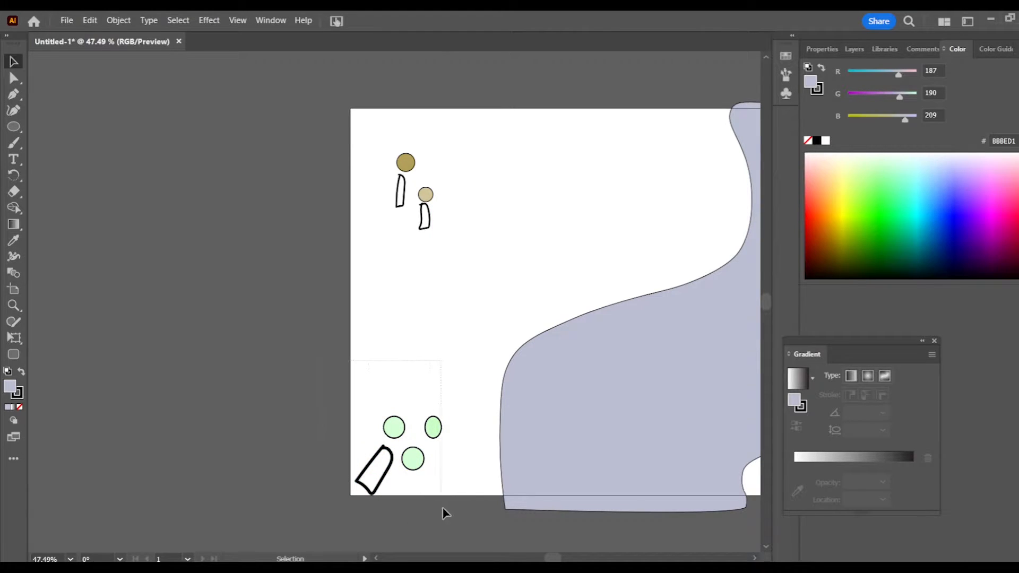
left_click_drag(442, 507, 460, 508)
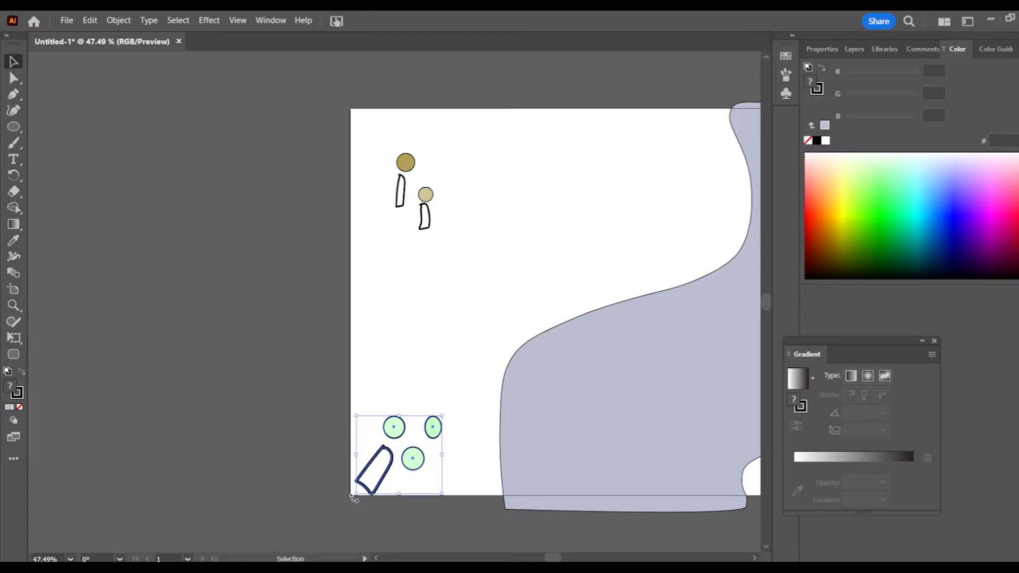
left_click_drag(353, 497, 386, 507)
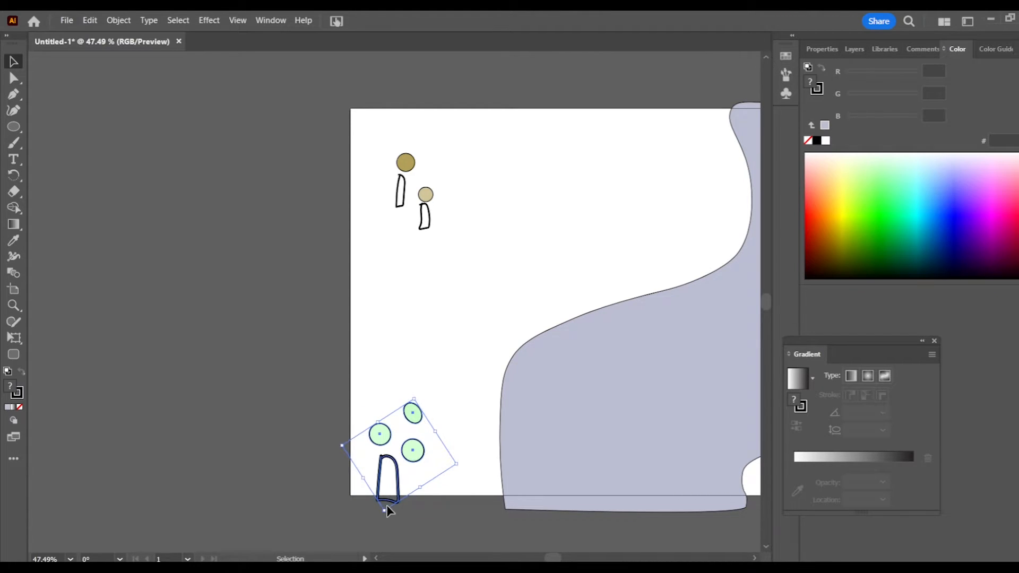
left_click(392, 462)
left_click_drag(392, 461, 392, 452)
left_click(437, 313)
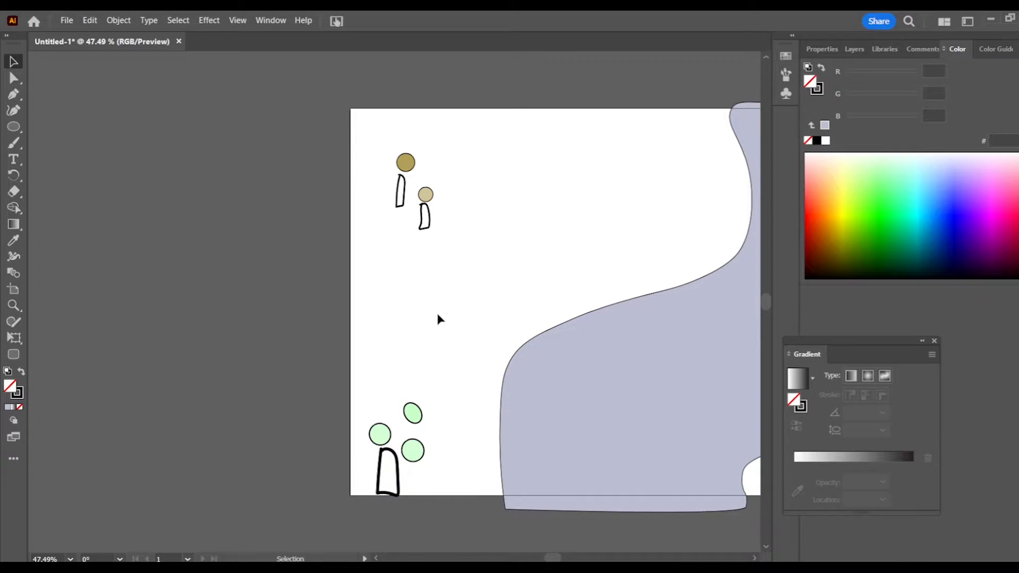
Duplicate the pair of small brown trees in the upper left by pasting in place and move the copy to their right.
left_click_drag(423, 228, 445, 258)
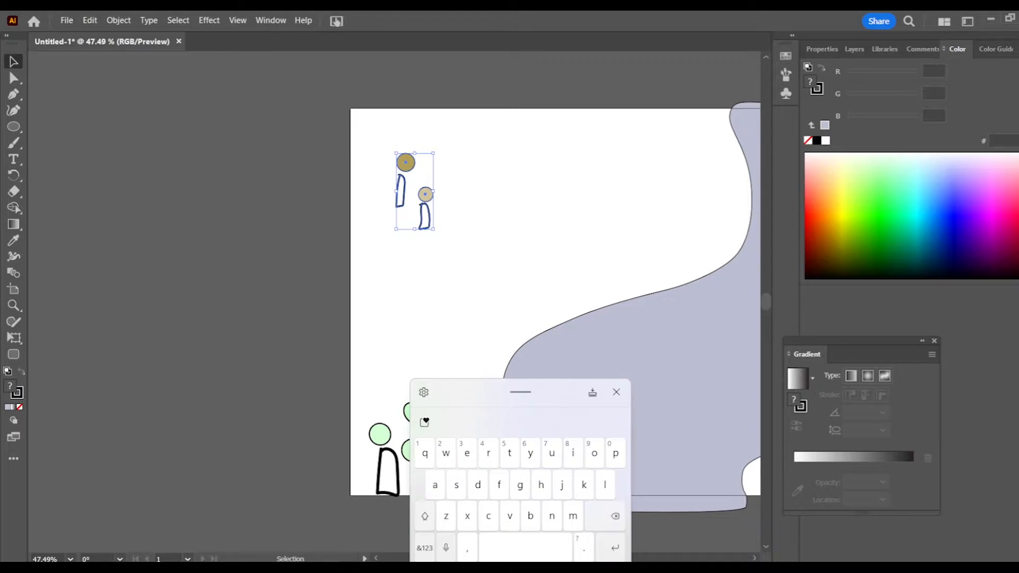
left_click(425, 548)
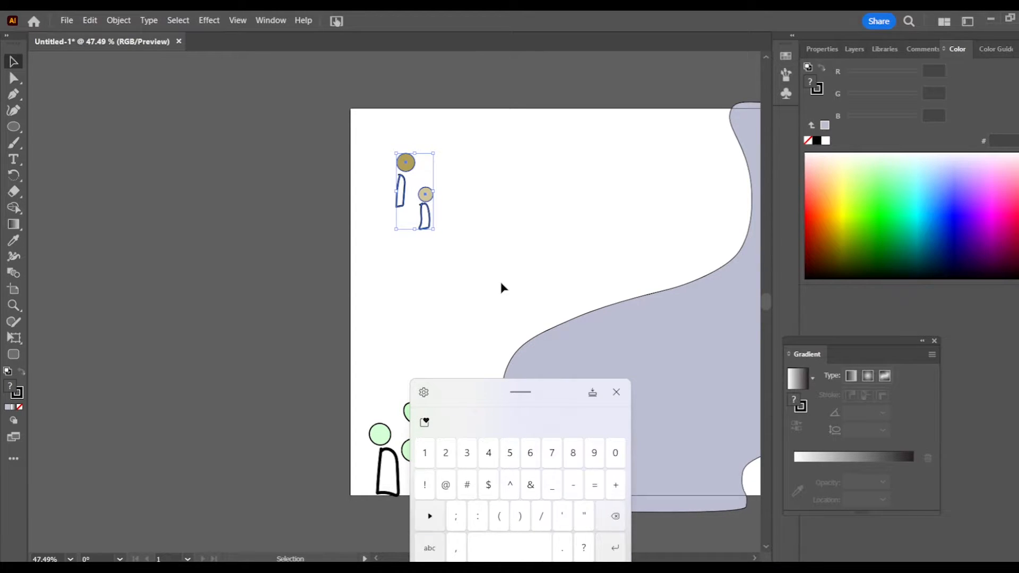
right_click(427, 195)
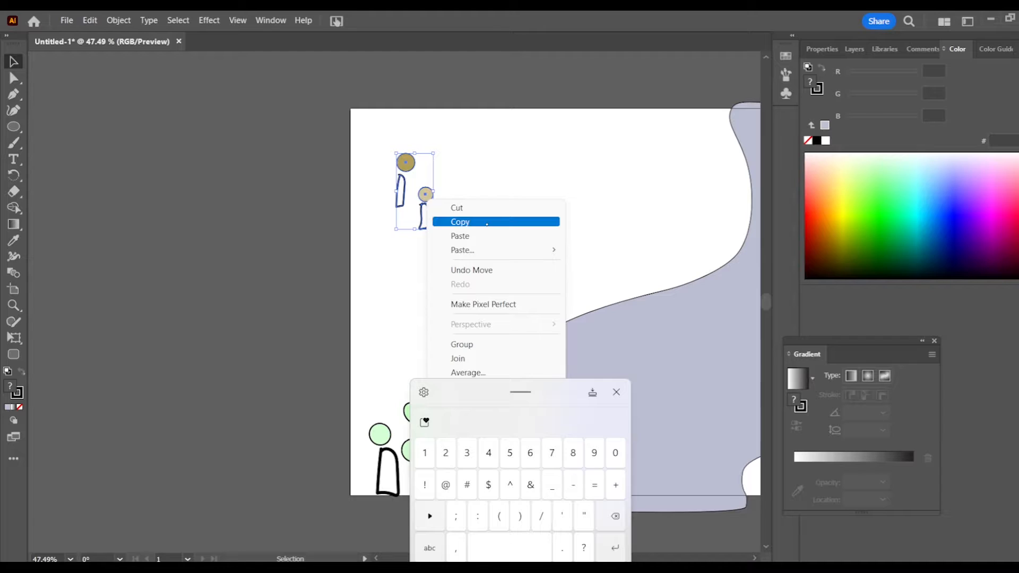
left_click(460, 222)
left_click(511, 203)
right_click(529, 199)
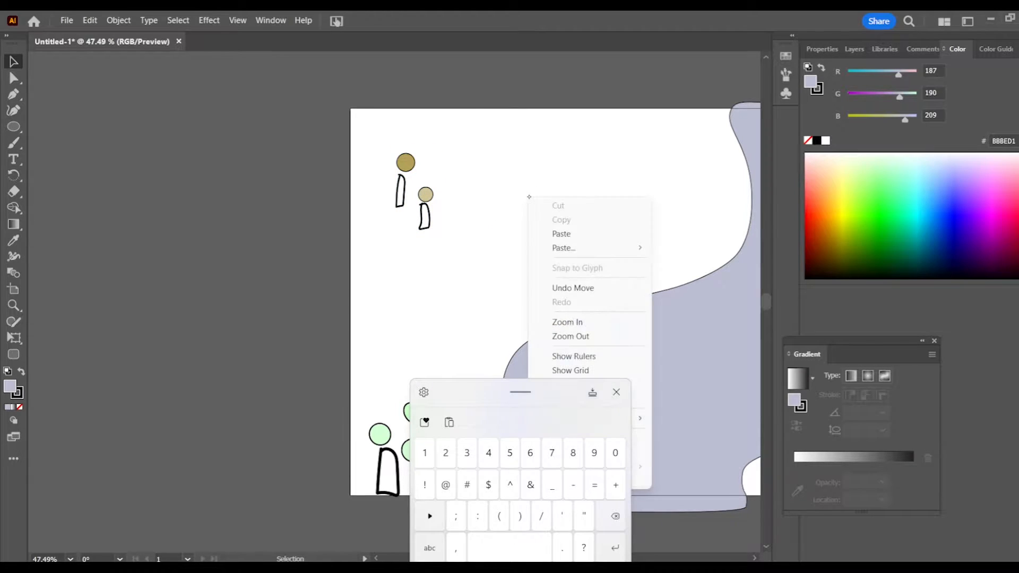
mouse_move(573, 248)
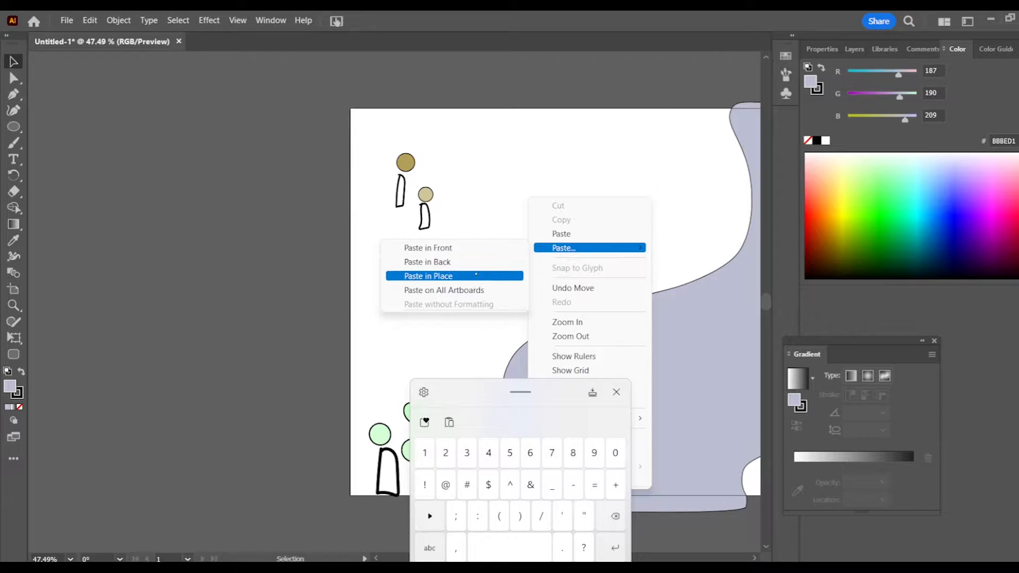
left_click(474, 276)
left_click_drag(424, 195, 494, 208)
left_click(616, 392)
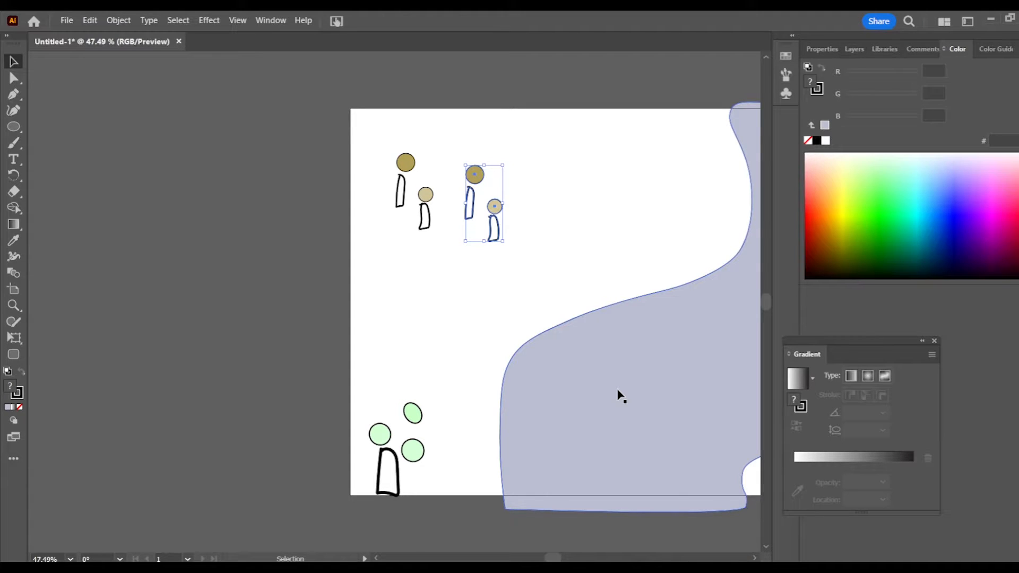
left_click(530, 259)
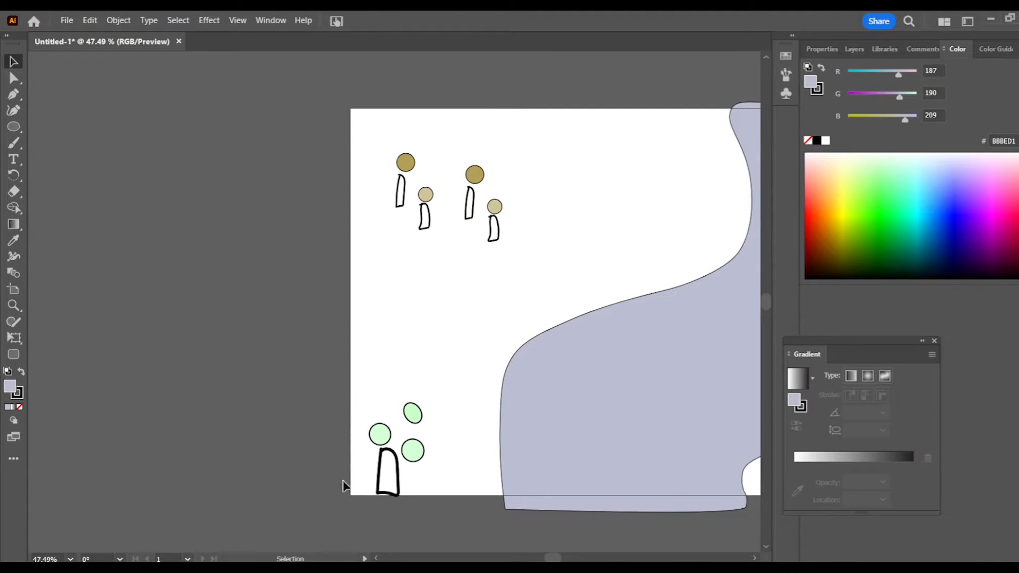
Cut the lower-left green tree and paste it higher, below the small brown trees.
left_click_drag(344, 485, 458, 507)
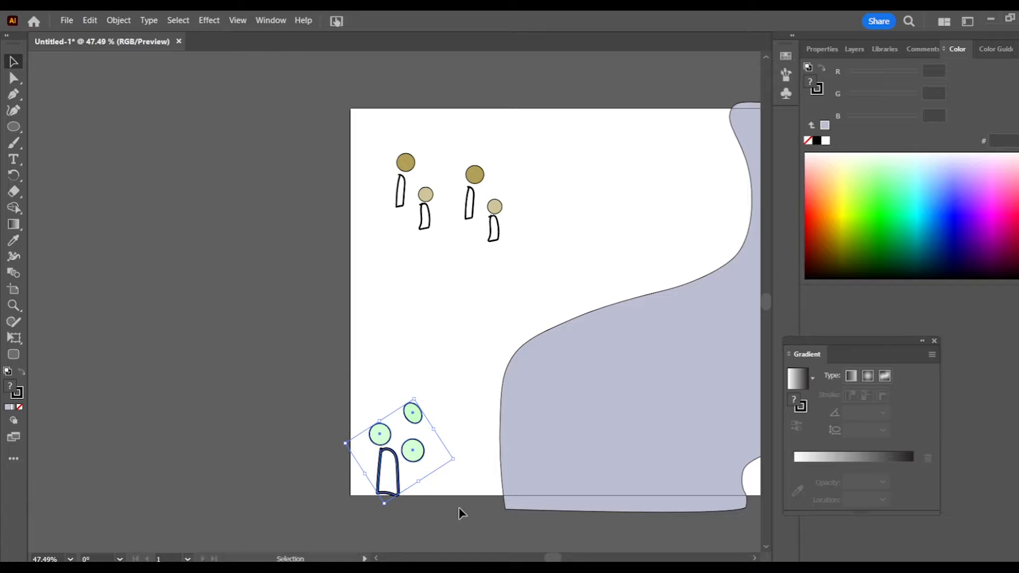
right_click(400, 457)
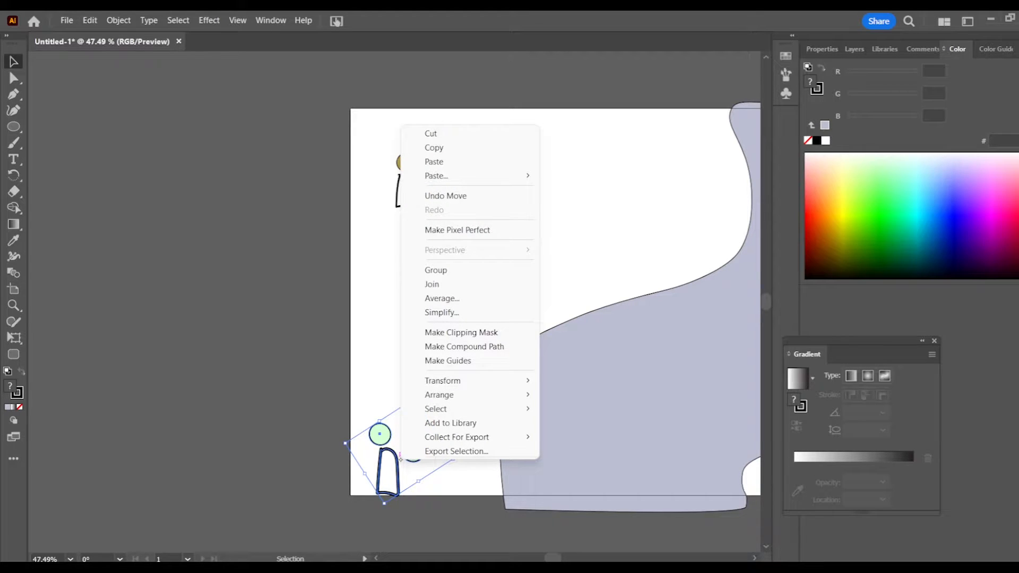
left_click(476, 135)
right_click(410, 346)
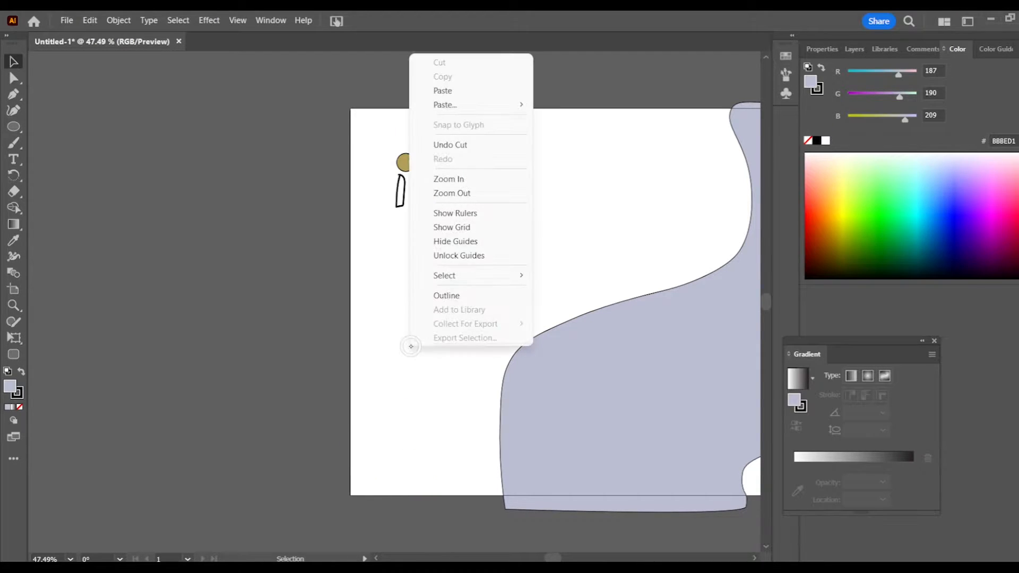
left_click(478, 91)
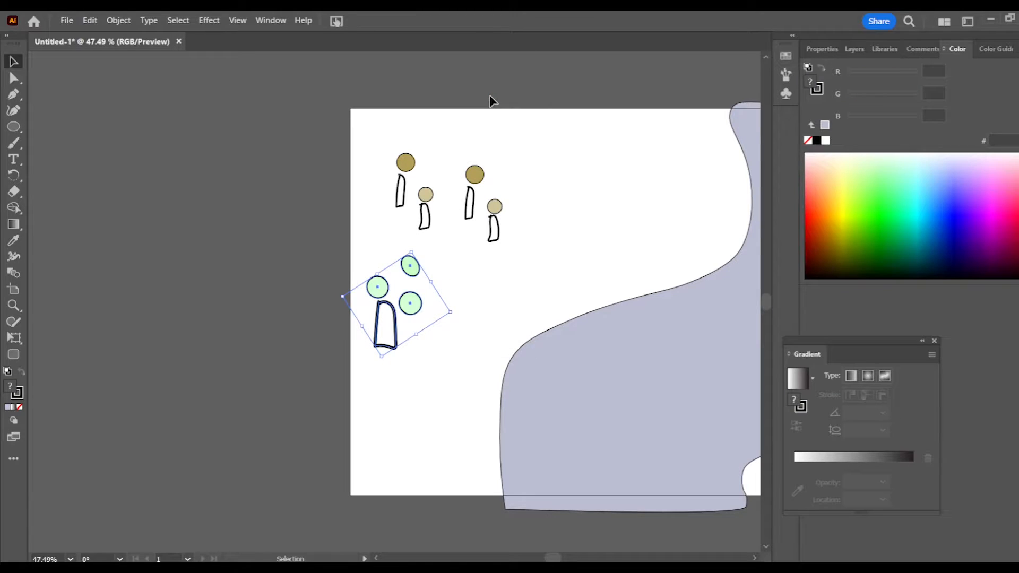
Paste a second green tree, place it near the lavender shape's lower-left edge and rotate it so its trunk leans.
right_click(406, 411)
left_click(483, 114)
left_click_drag(412, 305, 504, 412)
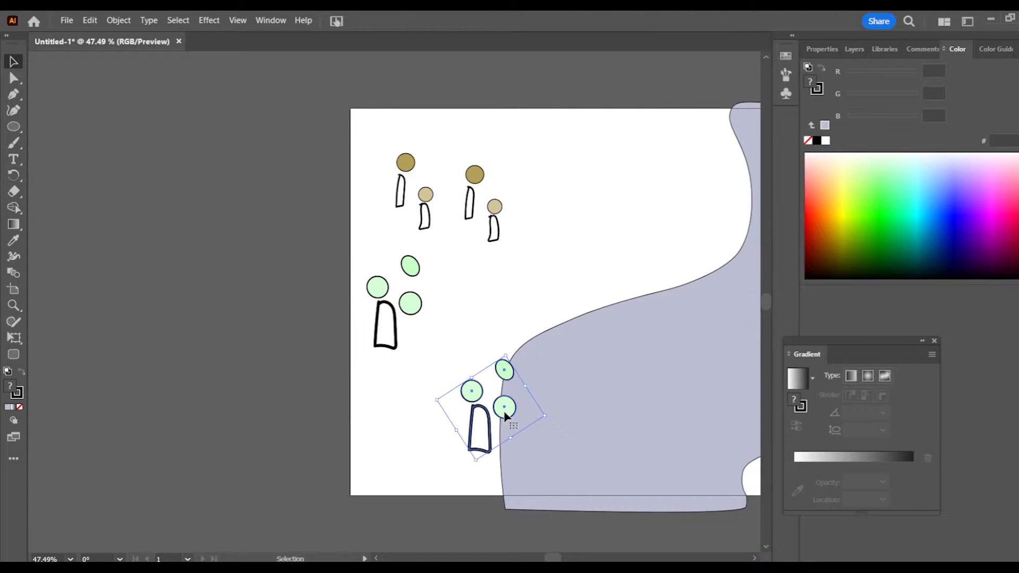
left_click_drag(472, 467, 494, 473)
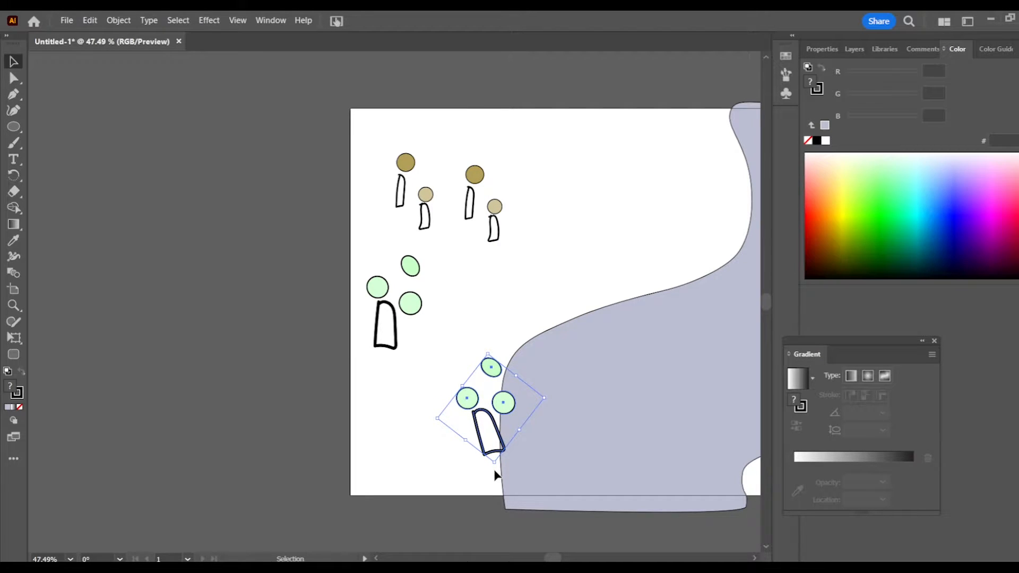
Reshape the lavender shape with the Curvature tool, pulling in its middle right edge and filling out the notch along its upper left edge.
scroll(603, 314, "down", 5)
left_click_drag(508, 273, 380, 279)
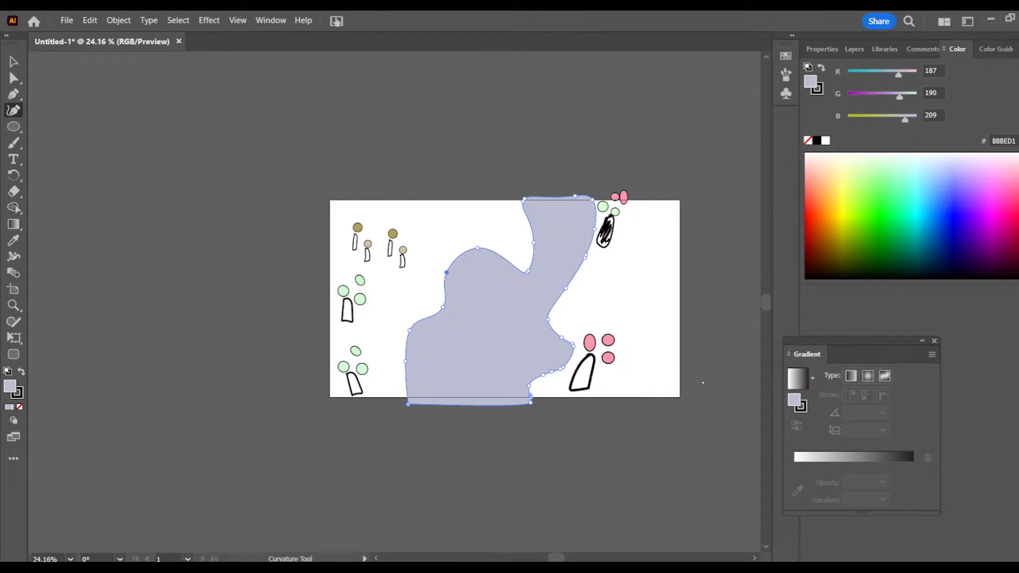
left_click_drag(548, 320, 569, 280)
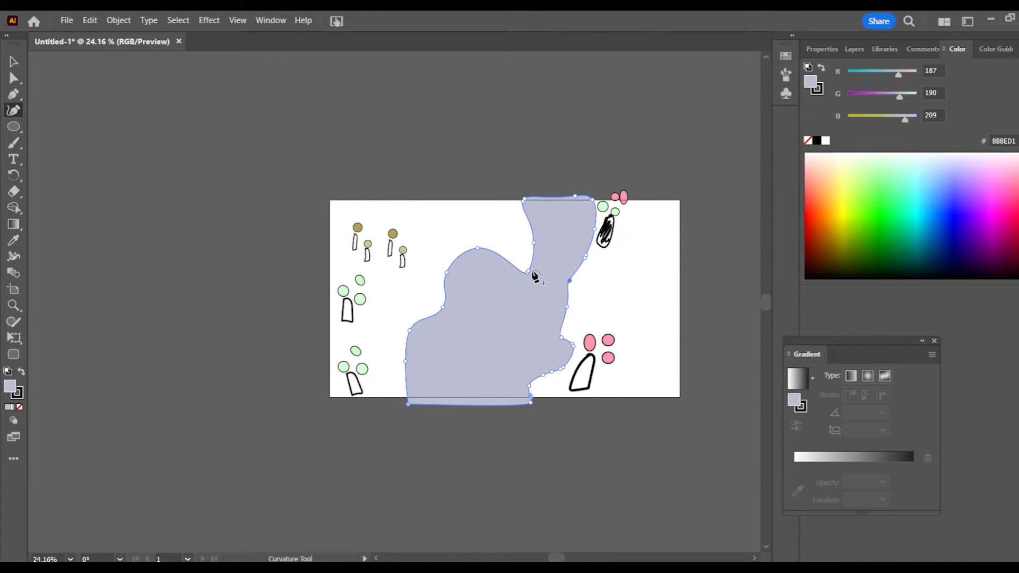
left_click(508, 240)
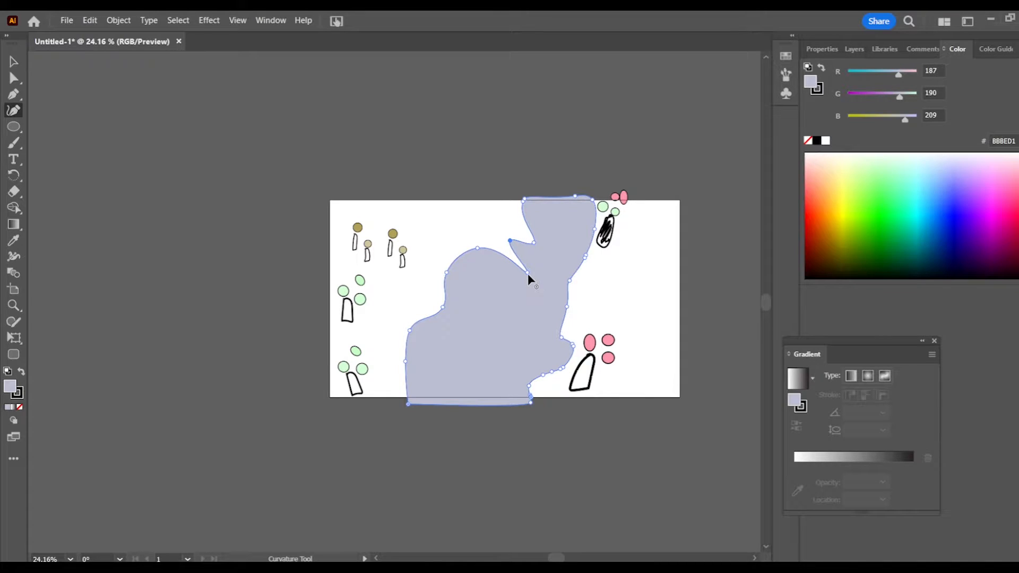
left_click(490, 240)
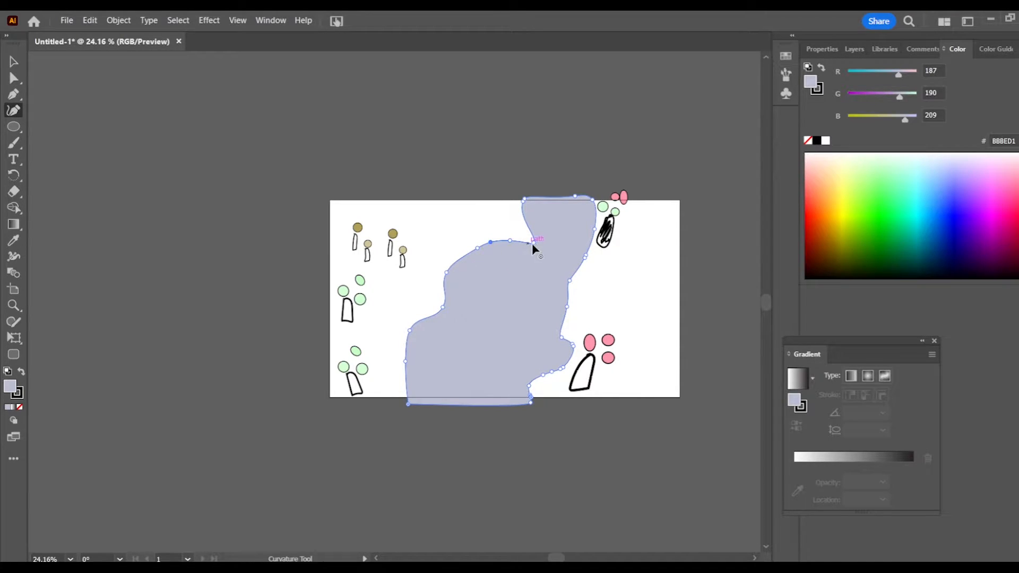
left_click(507, 222)
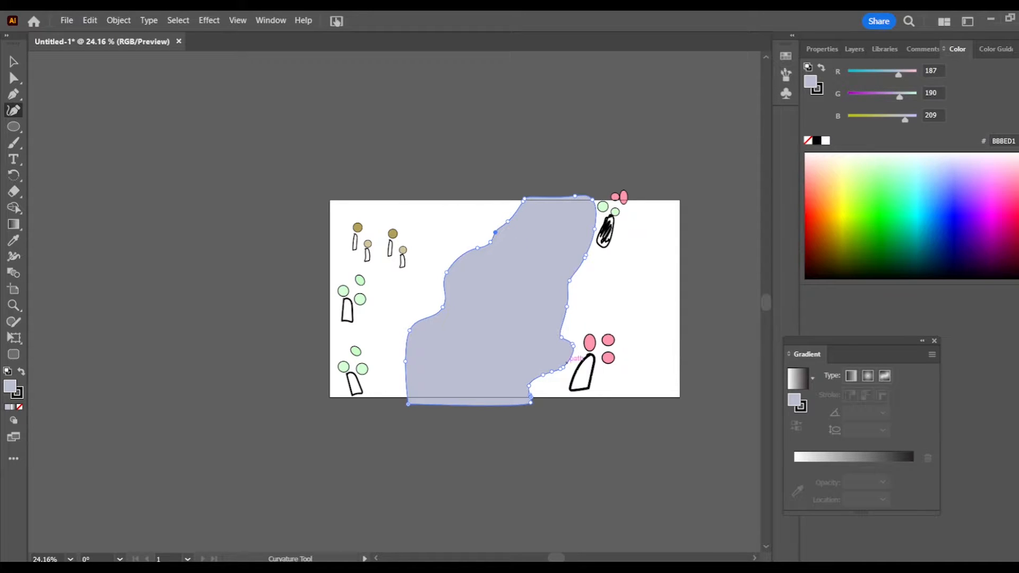
Extend the lavender shape's lower-right corner to the artboard's bottom edge and pull the upper right edge inward into a rounded top.
left_click(559, 398)
left_click_drag(542, 375, 529, 409)
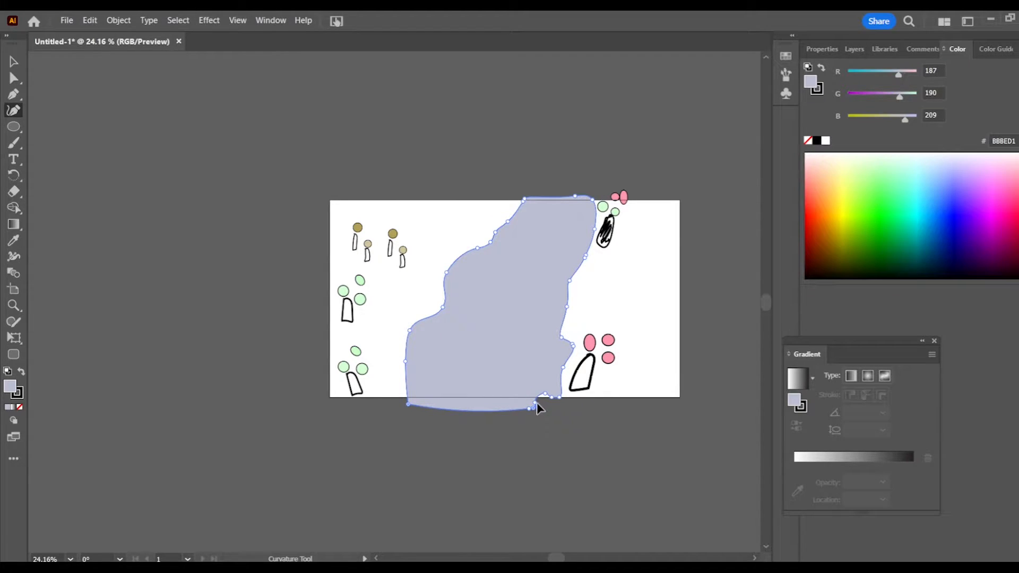
left_click(536, 403)
left_click_drag(595, 206, 568, 259)
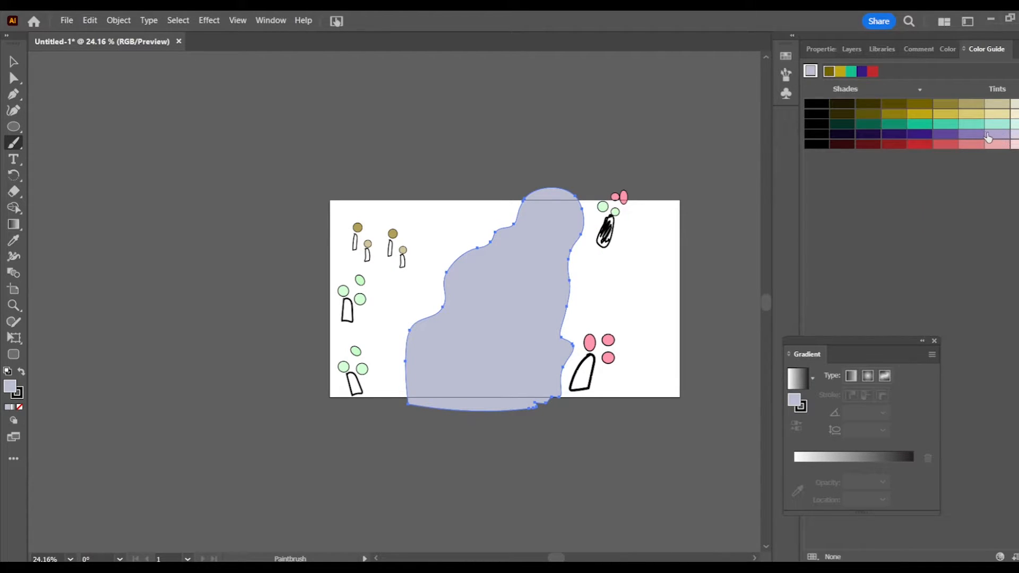
Try a medium purple fill on the lavender shape, then undo the fill and deselect the shape.
left_click(947, 137)
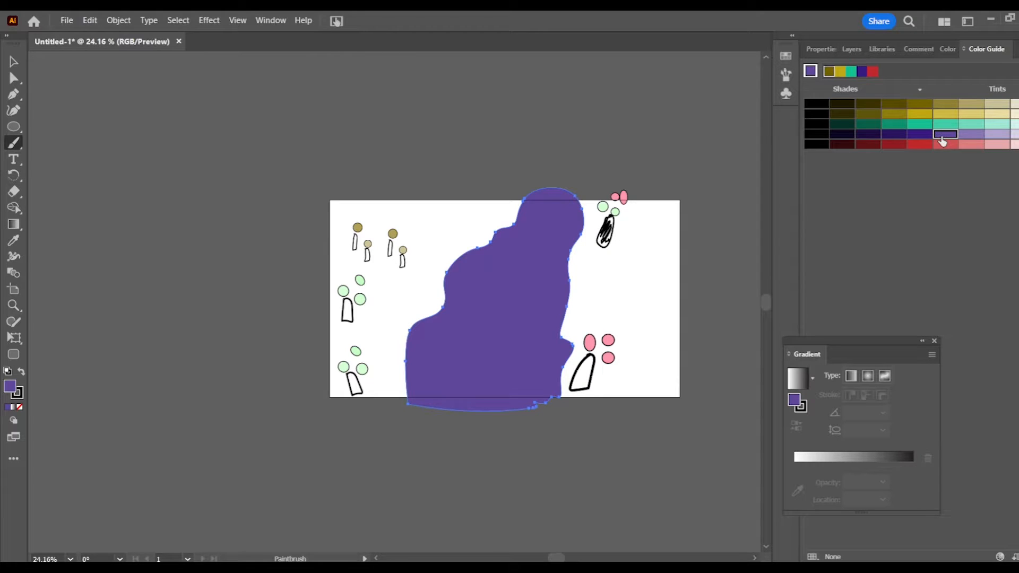
key("v")
left_click(90, 20)
left_click(131, 35)
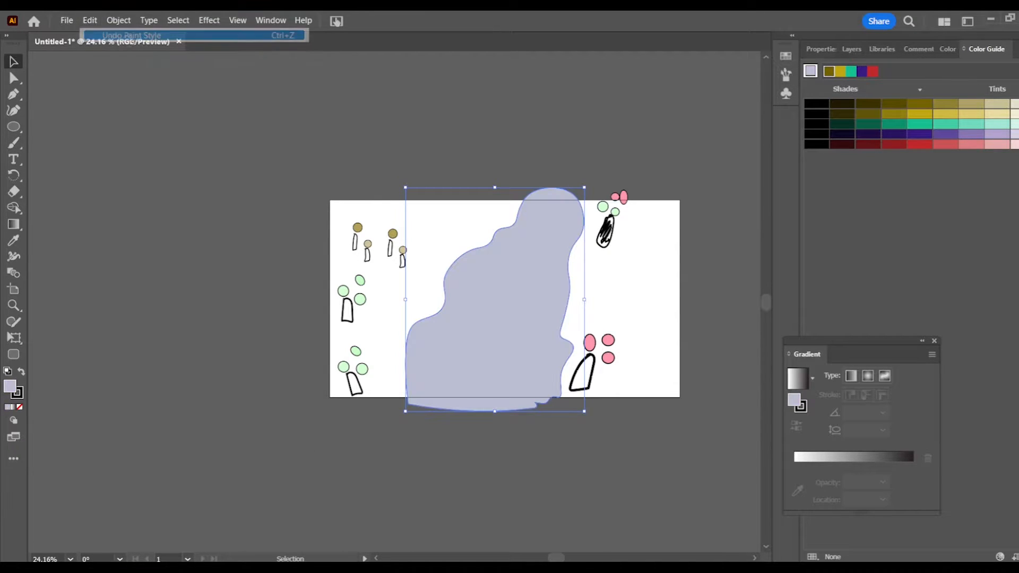
left_click(722, 406)
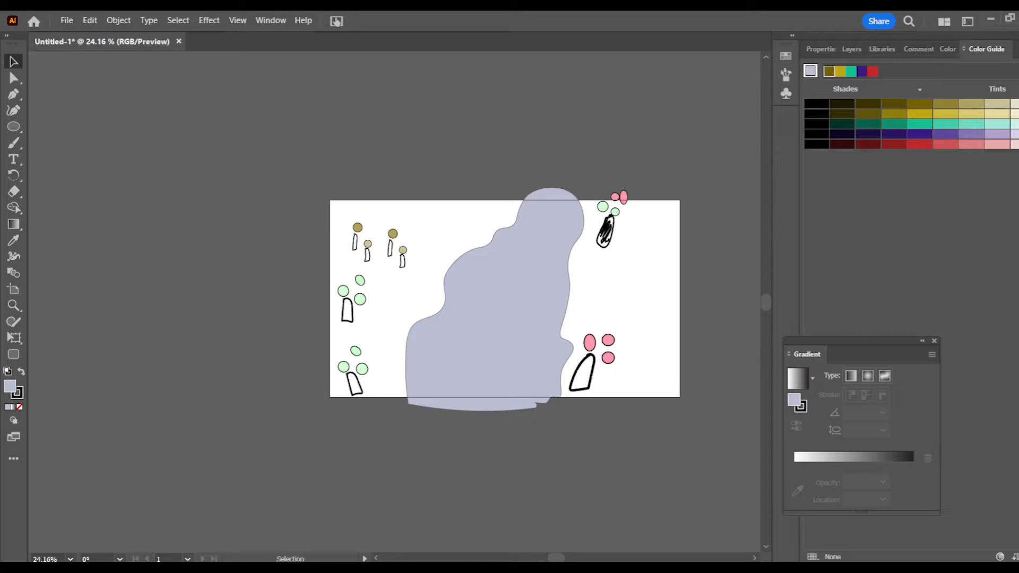
Base the color harmony on the lavender, pick a muted blue-grey shade as fill and paint a short brush stroke near the shape's top.
left_click(811, 72)
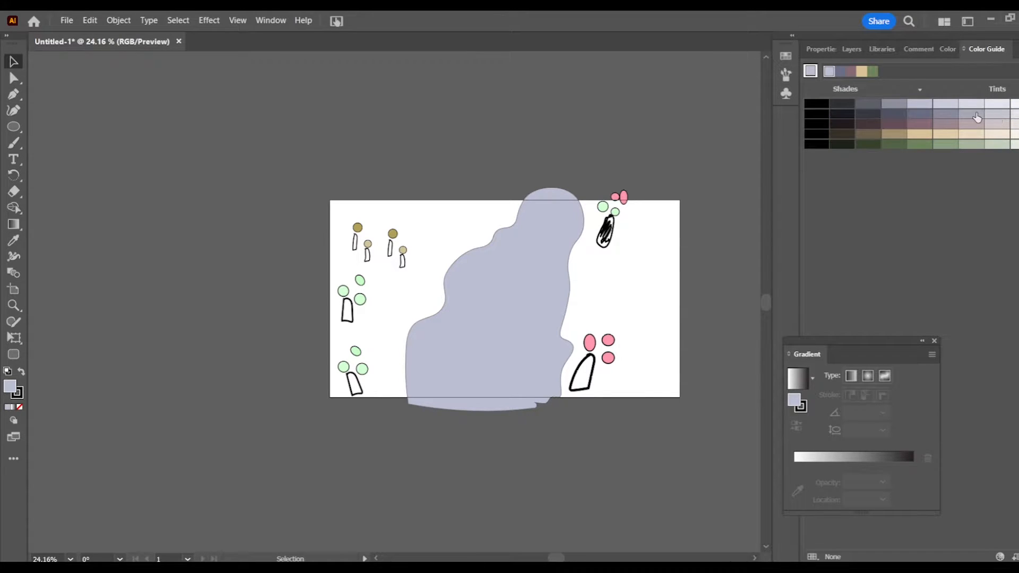
left_click(944, 115)
key("b")
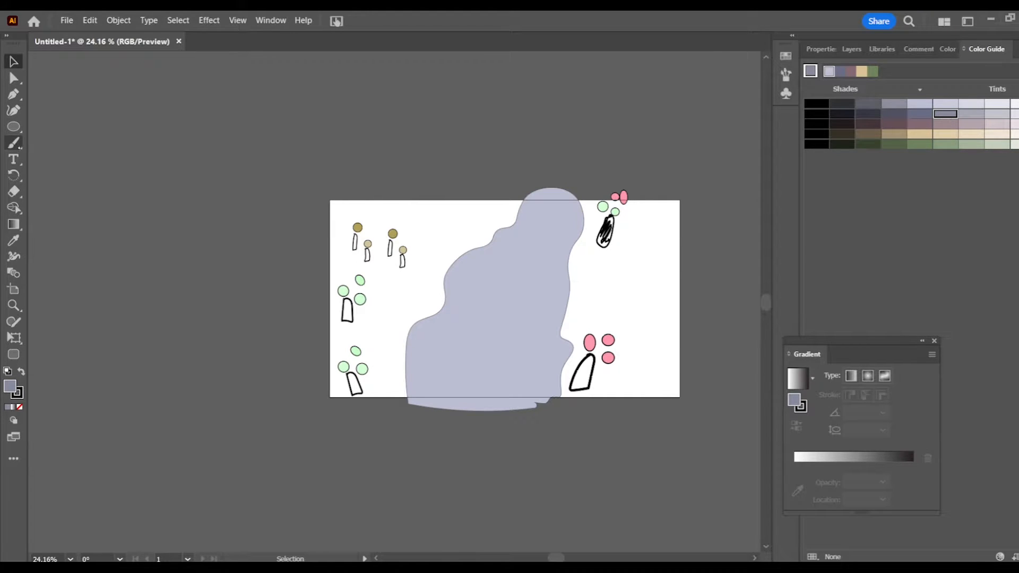
left_click(16, 143)
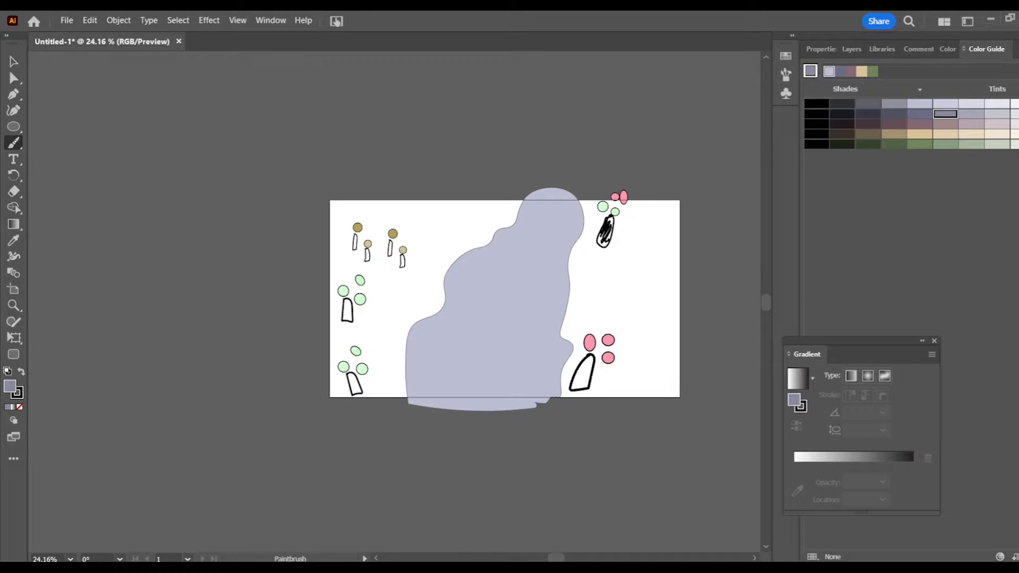
mouse_move(552, 208)
left_mouse_down()
mouse_move(575, 202)
mouse_move(553, 206)
left_mouse_up()
Set the brush stroke weight to 12 pt and scribble black strokes across the top of the lavender shape.
left_click(851, 49)
left_click(823, 50)
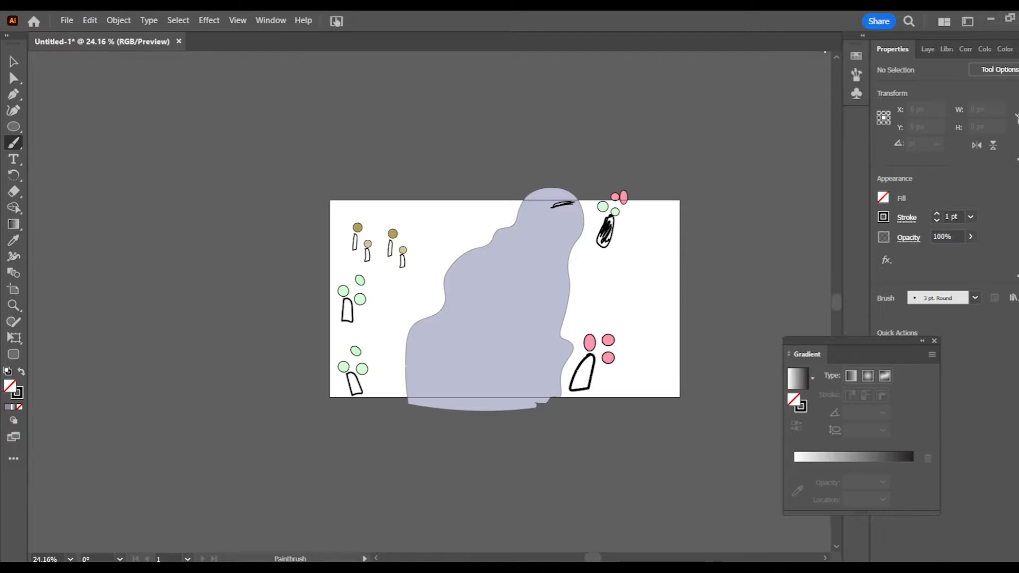
left_click(936, 213, "shift")
left_click(937, 214)
mouse_move(568, 197)
left_mouse_down()
mouse_move(541, 207)
mouse_move(569, 197)
mouse_move(552, 192)
mouse_move(523, 210)
mouse_move(555, 195)
left_mouse_up()
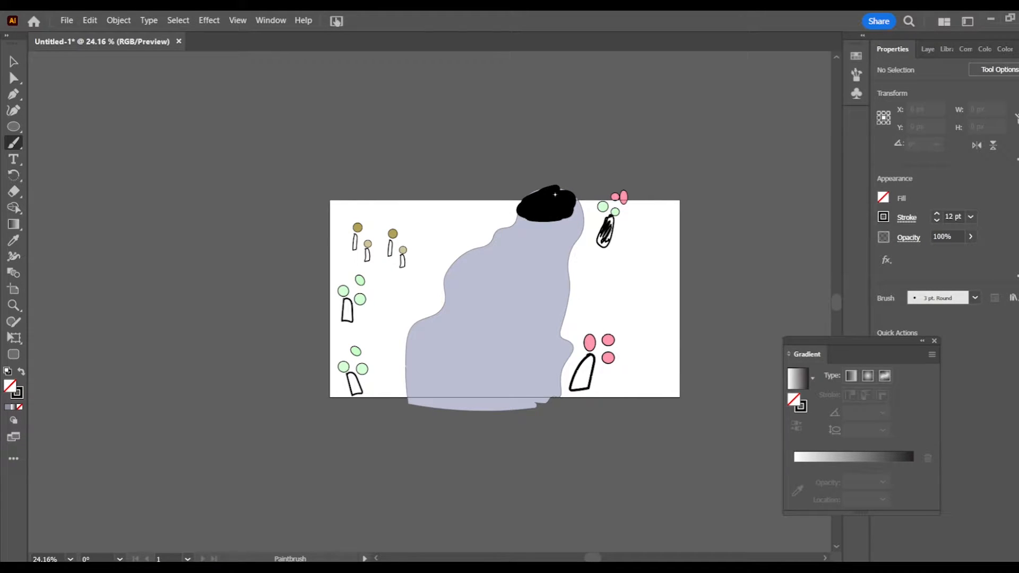
left_click(10, 407)
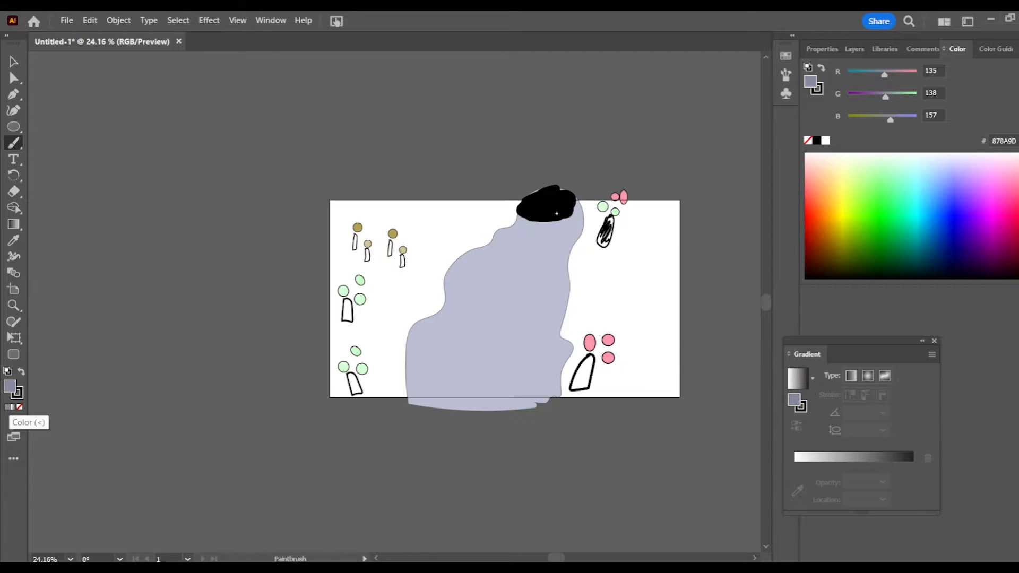
mouse_move(538, 221)
left_mouse_down()
mouse_move(574, 222)
mouse_move(545, 225)
mouse_move(576, 202)
mouse_move(577, 229)
mouse_move(574, 208)
mouse_move(558, 236)
left_mouse_up()
Try a 60 pt stroke weight for painting over the black area at the top of the lavender shape.
left_click(834, 49)
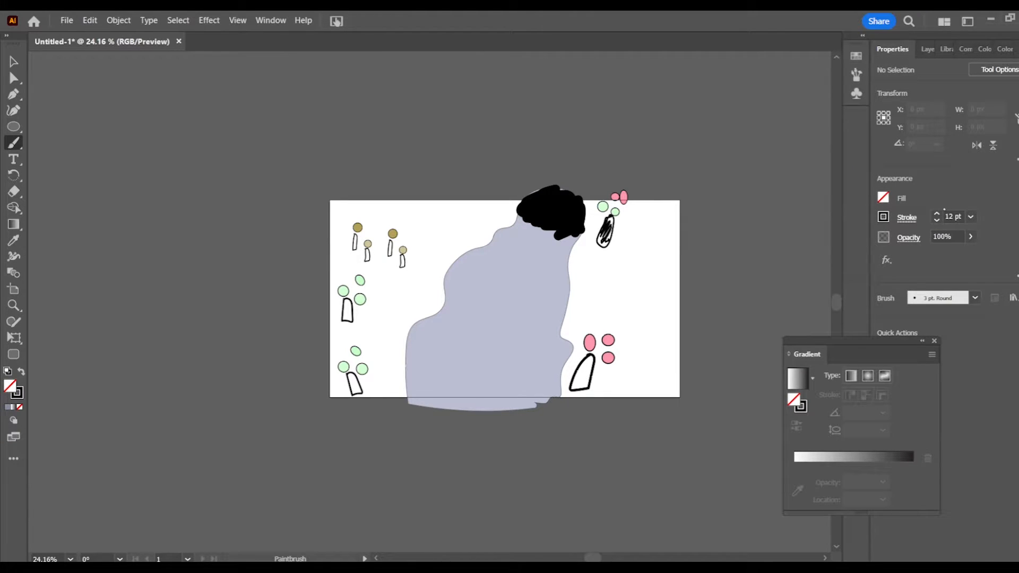
left_click(937, 212)
left_click(970, 217)
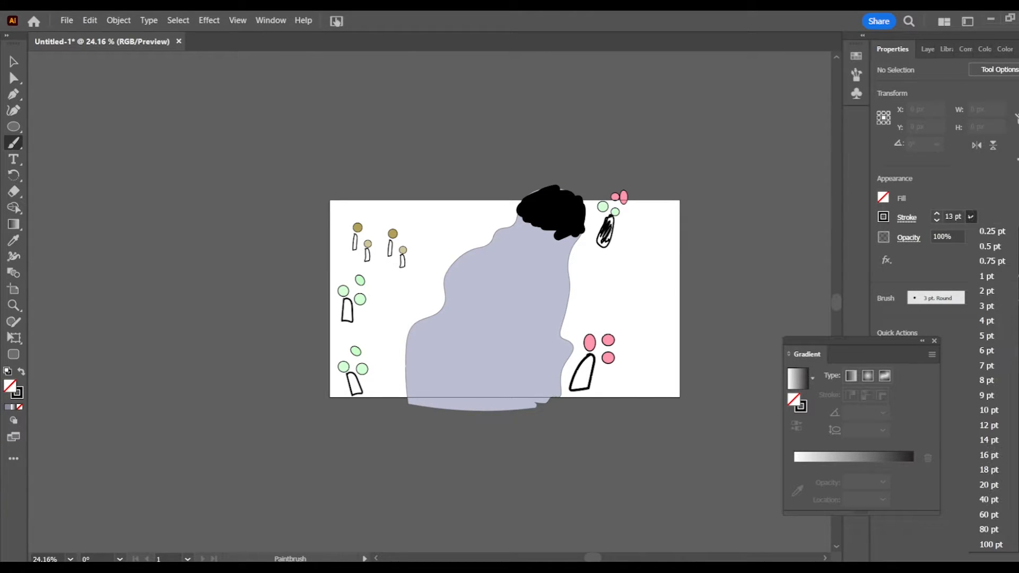
left_click(986, 514)
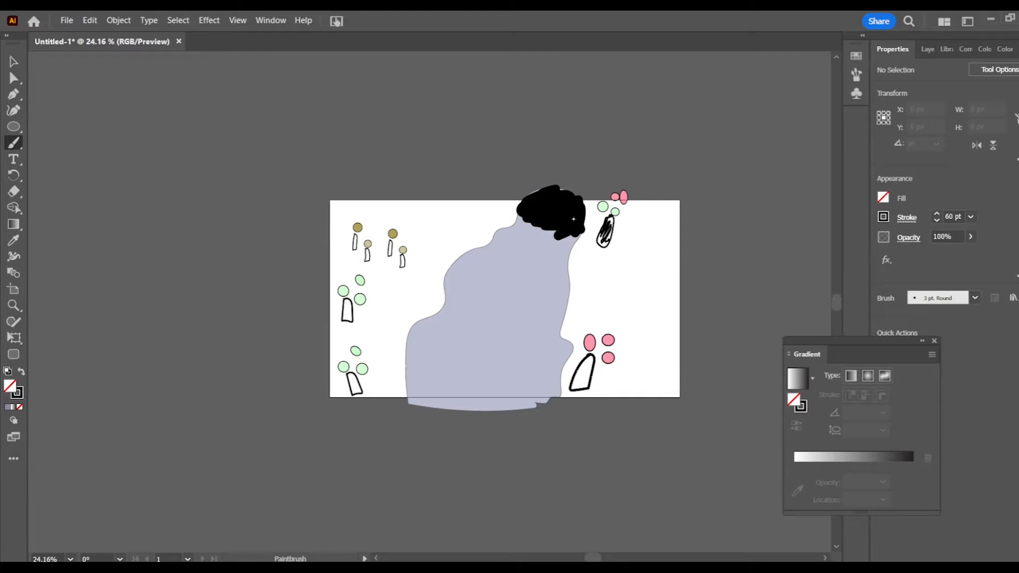
mouse_move(573, 219)
left_mouse_down()
mouse_move(563, 255)
mouse_move(554, 223)
mouse_move(530, 221)
left_mouse_up()
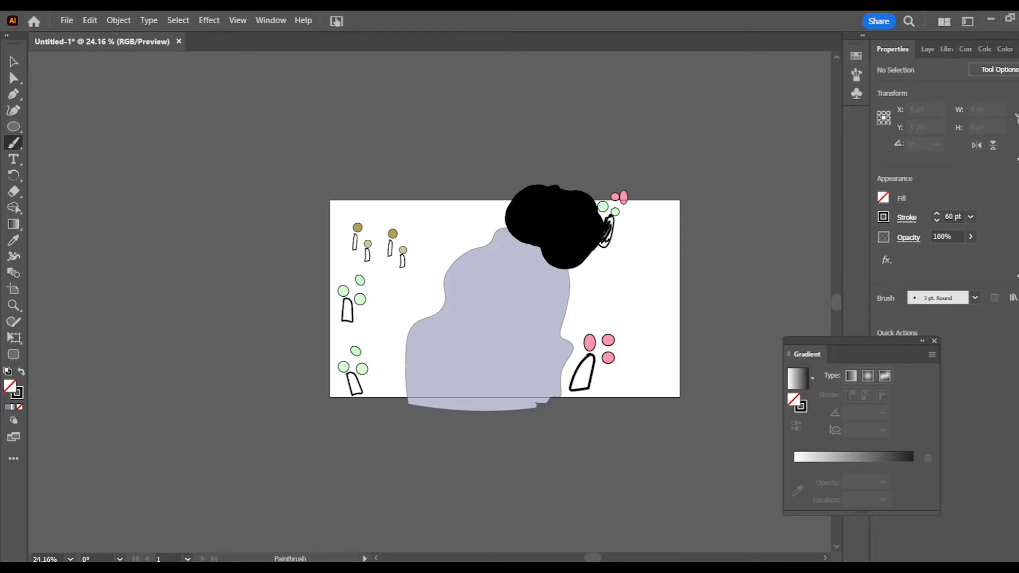
Undo the 60 pt brush strokes over the top of the lavender shape.
left_click(90, 20)
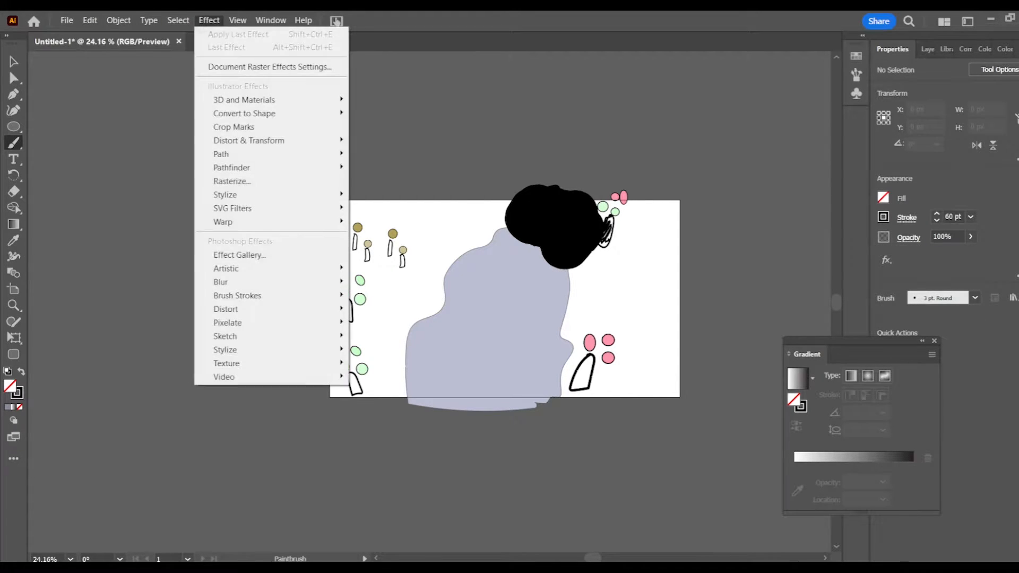
mouse_move(89, 20)
left_click(146, 36)
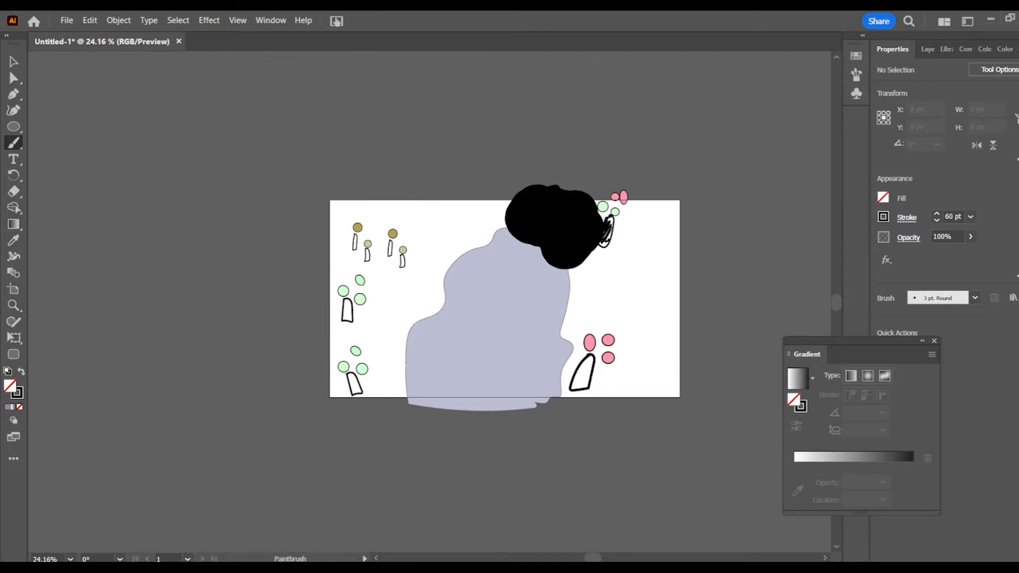
left_click(90, 20)
left_click(146, 35)
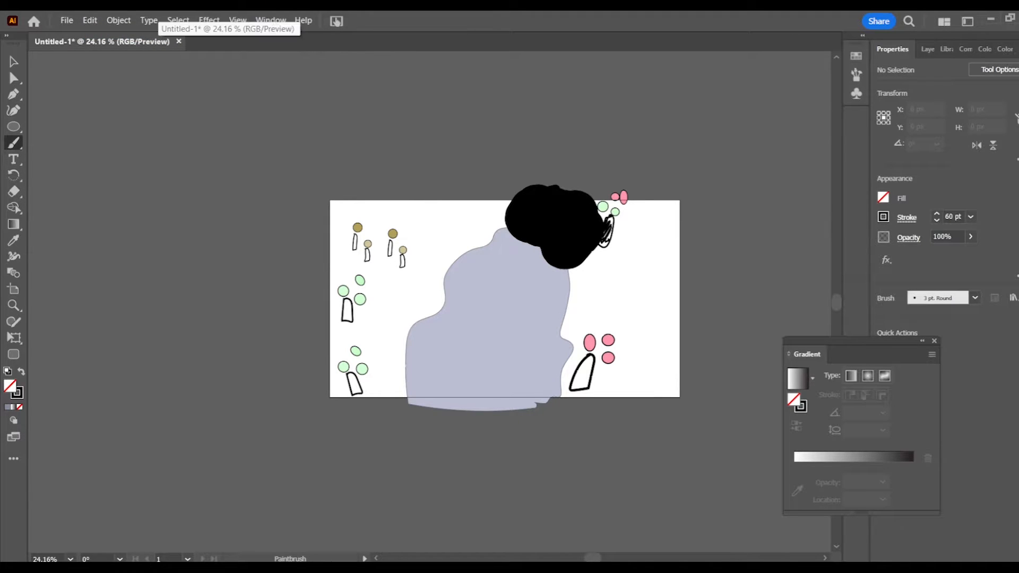
left_click(90, 20)
left_click(146, 35)
left_click(89, 20)
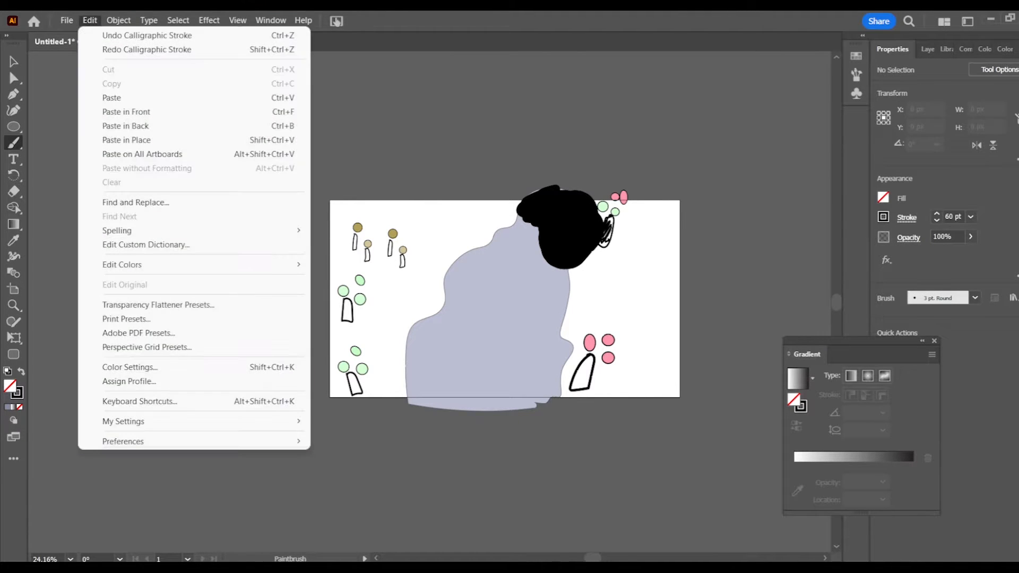
left_click(147, 33)
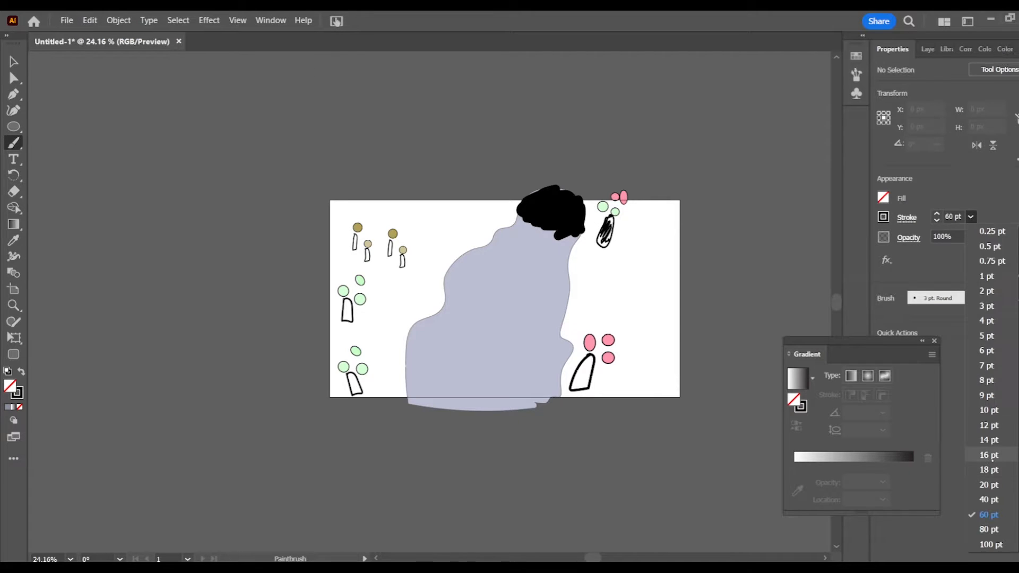
Set the stroke weight to 16 pt and extend the black scribble around the lavender shape's top and down its right edge.
left_click(991, 454)
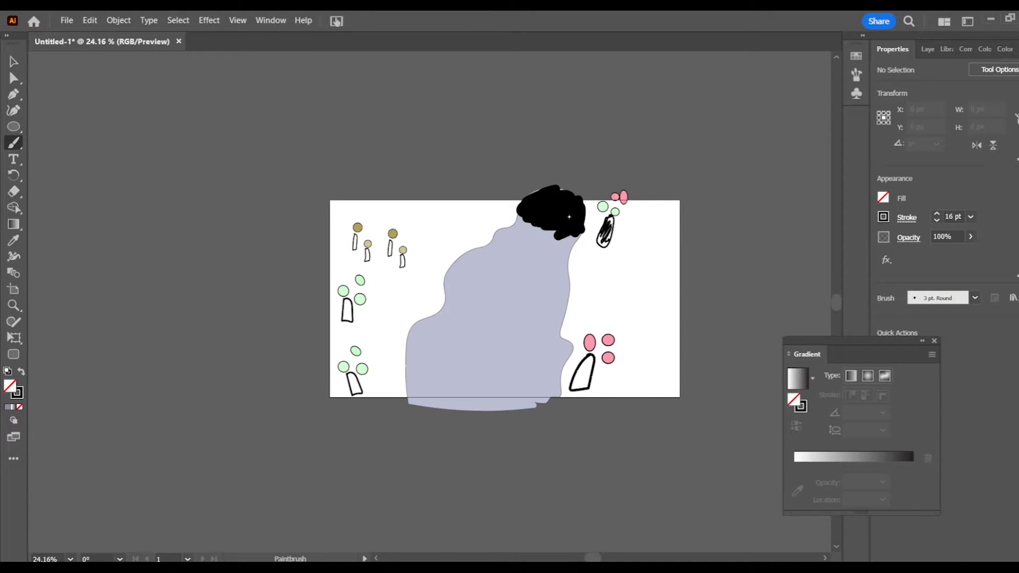
mouse_move(575, 235)
left_mouse_down()
mouse_move(557, 248)
mouse_move(523, 232)
left_mouse_up()
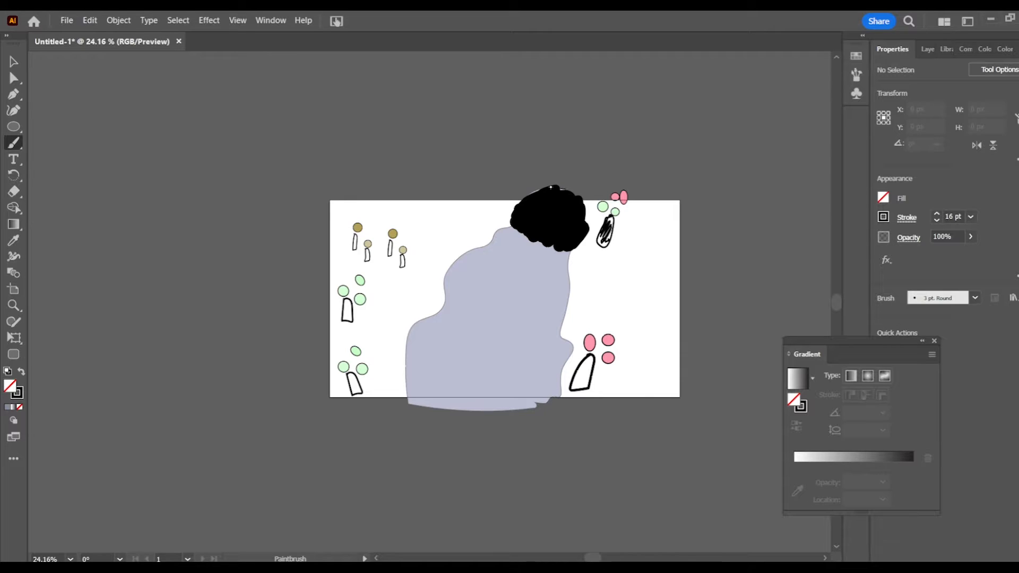
left_click_drag(541, 187, 530, 192)
left_click_drag(571, 250, 562, 260)
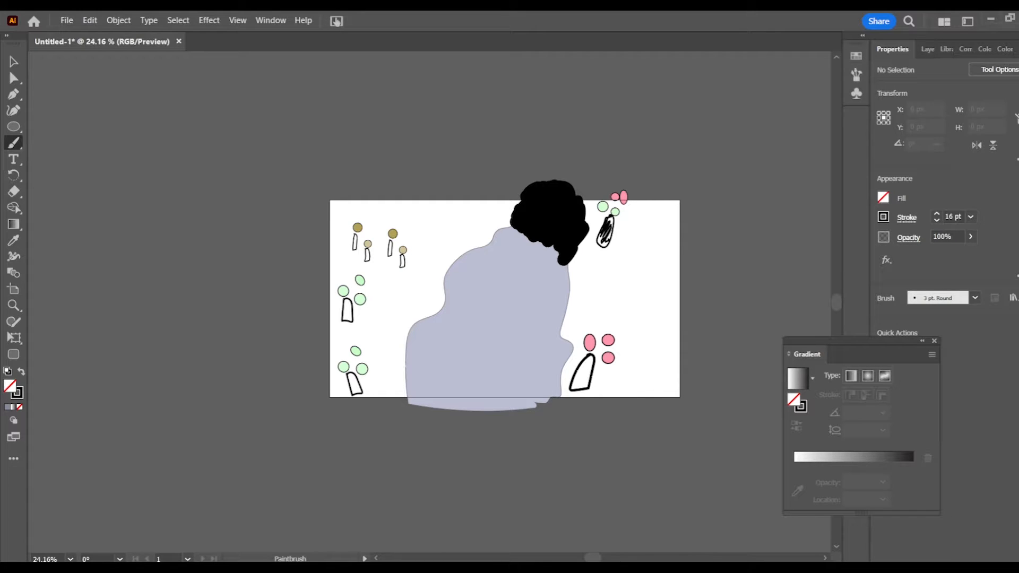
Fill the brush loop at the top of the black scribble with muted blue-grey and move it slightly down and left.
key("v")
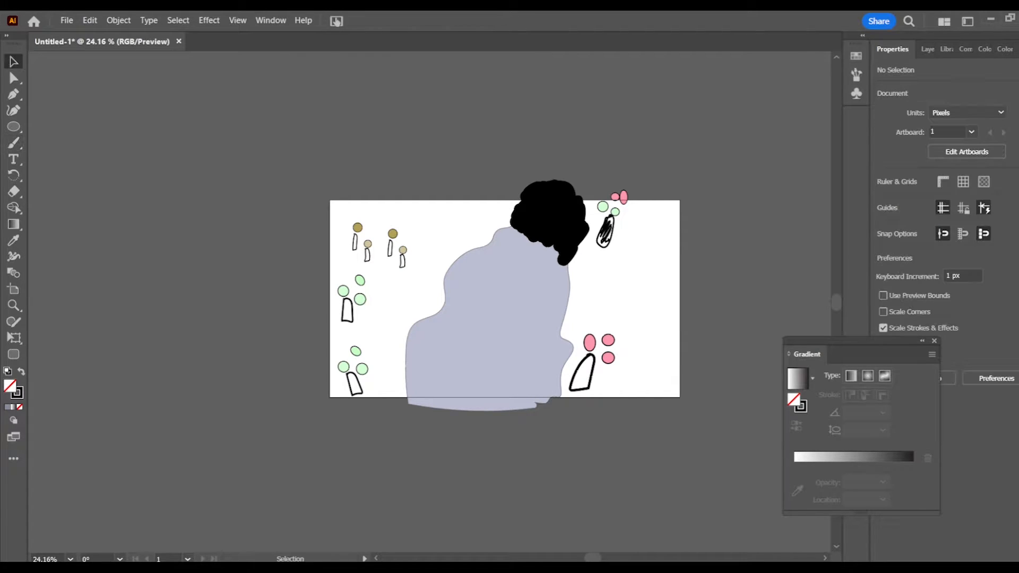
left_click(572, 219)
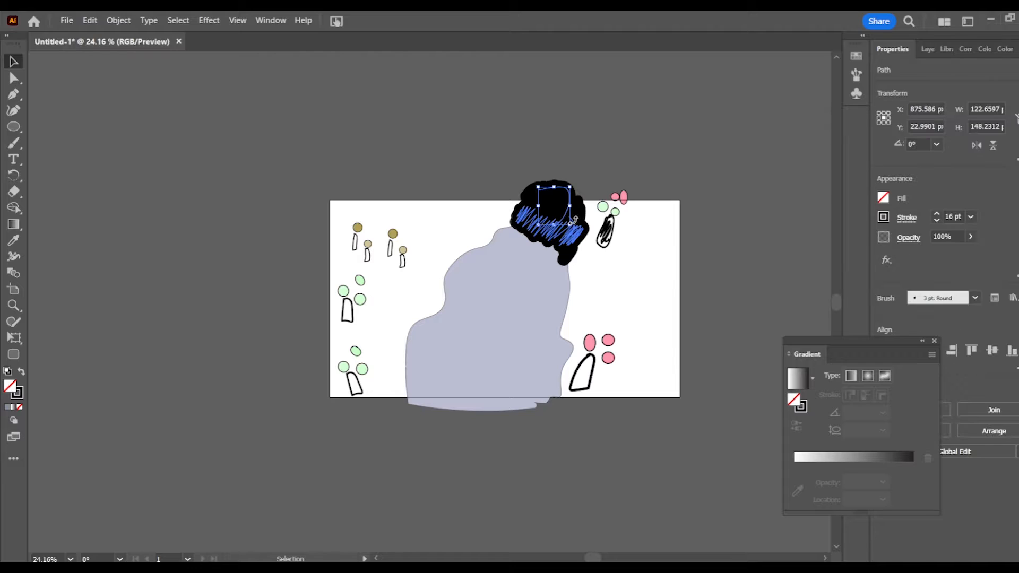
left_click(928, 49)
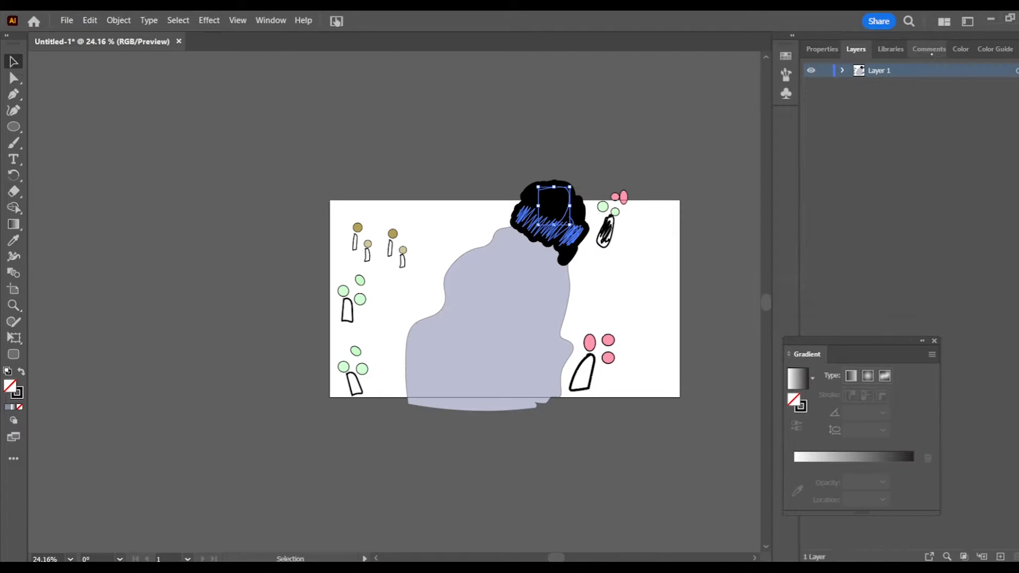
left_click(987, 49)
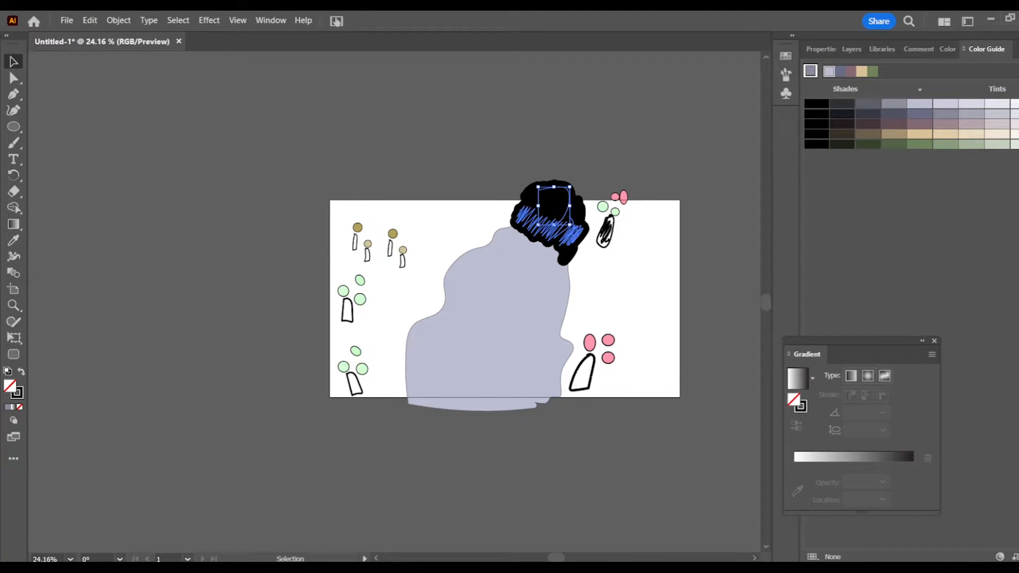
left_click(945, 113)
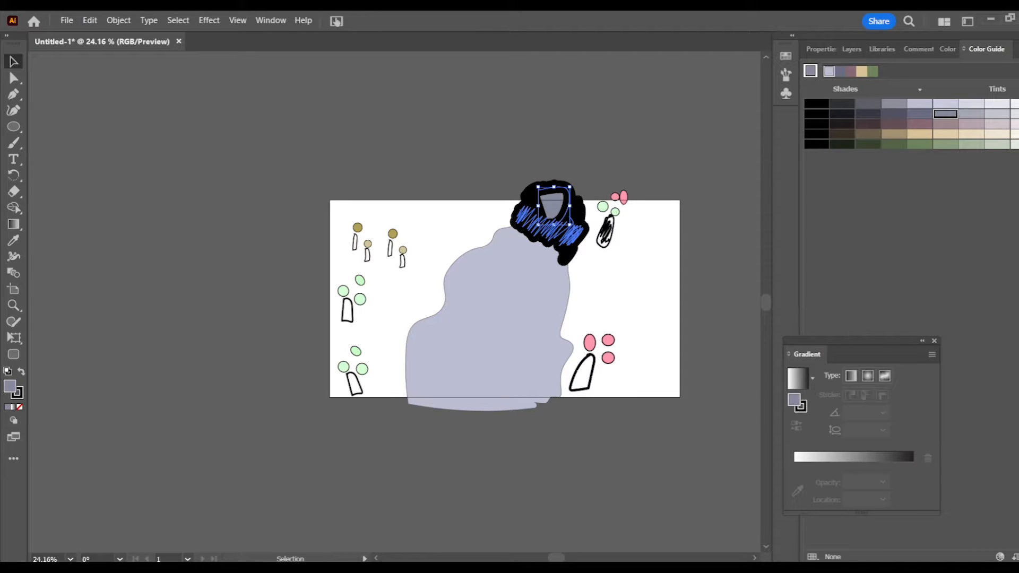
left_click_drag(562, 223, 550, 243)
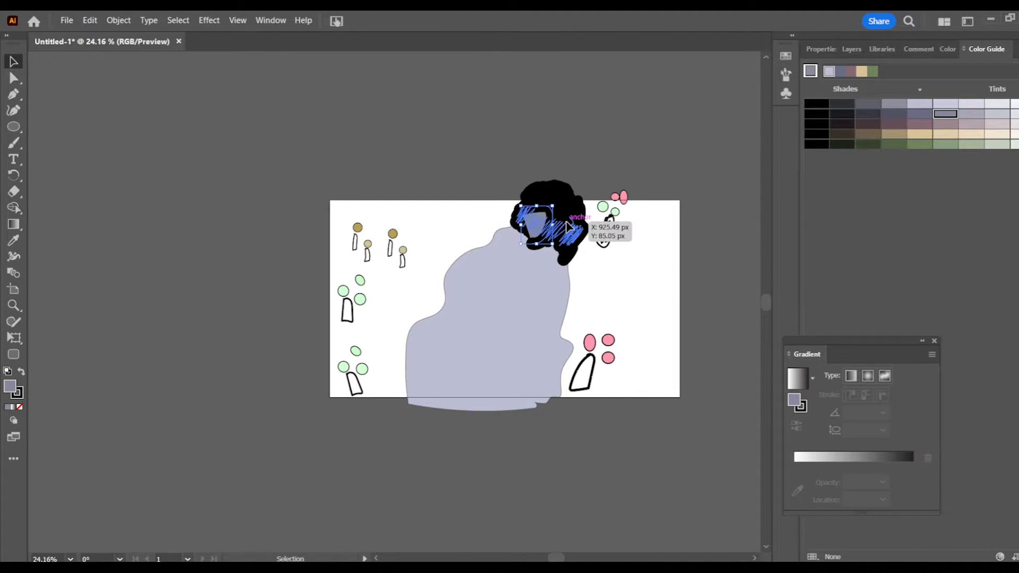
left_click(567, 226)
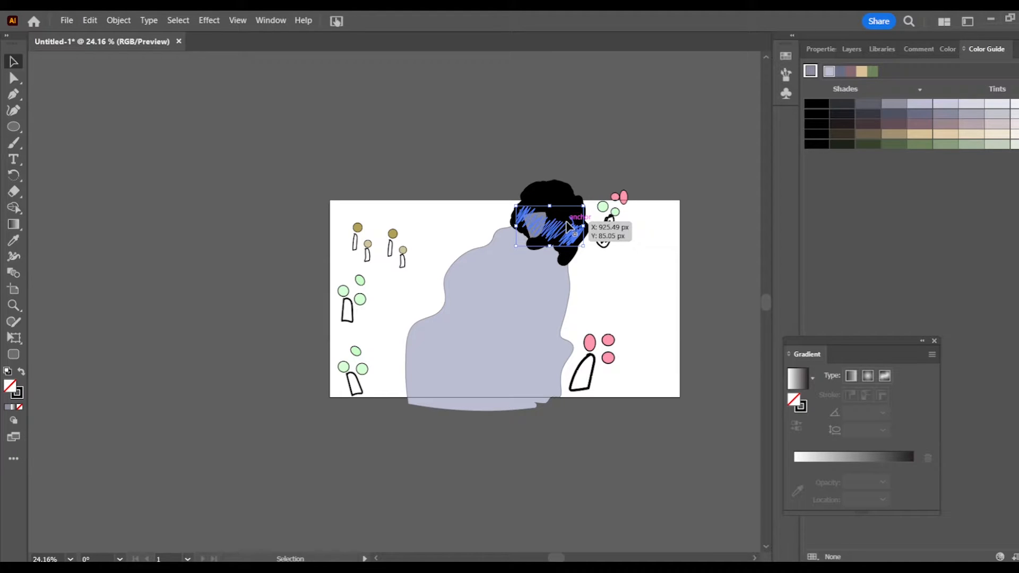
Recolor the stroke of the brush loop at the lavender shape's top to a medium warm grey.
left_click(918, 104)
left_click(894, 104)
left_click(31, 398)
left_click(17, 393)
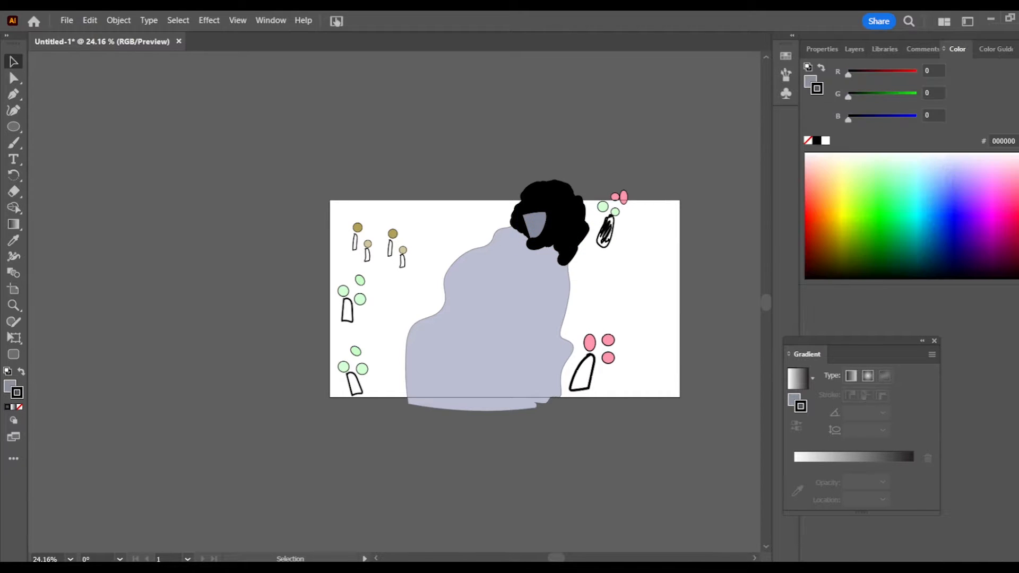
left_click(540, 219)
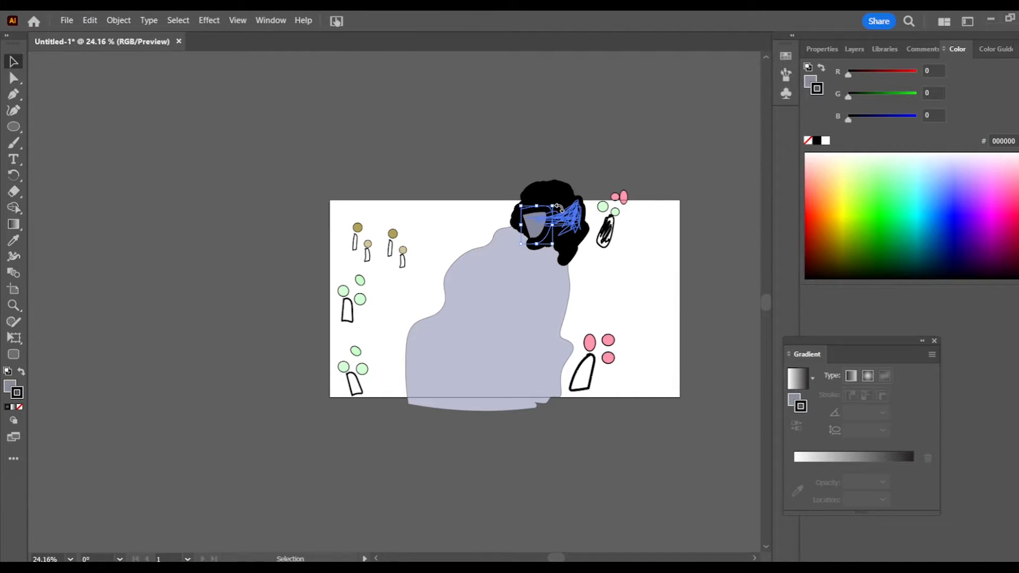
left_click(854, 49)
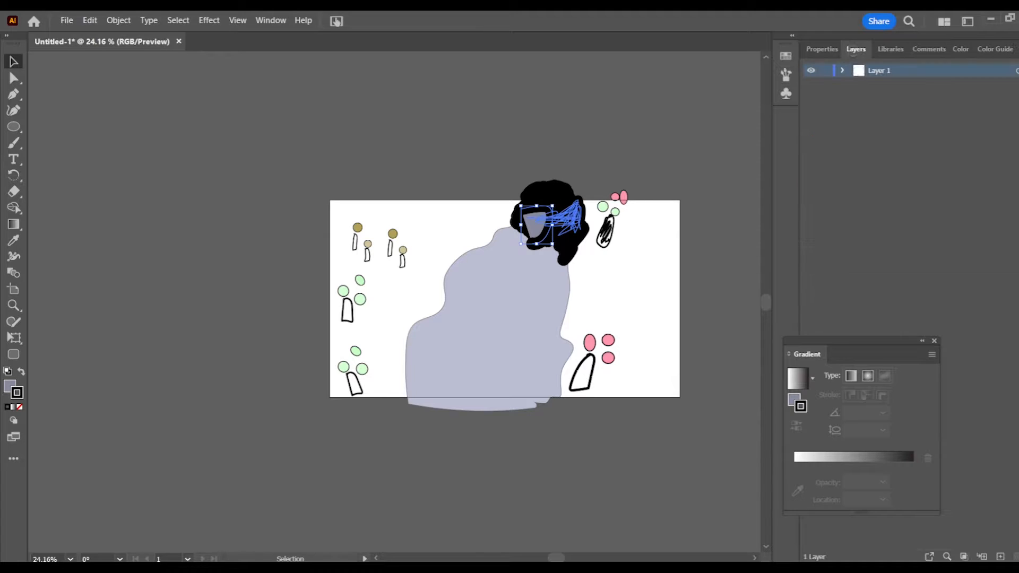
left_click(822, 48)
left_click(1000, 49)
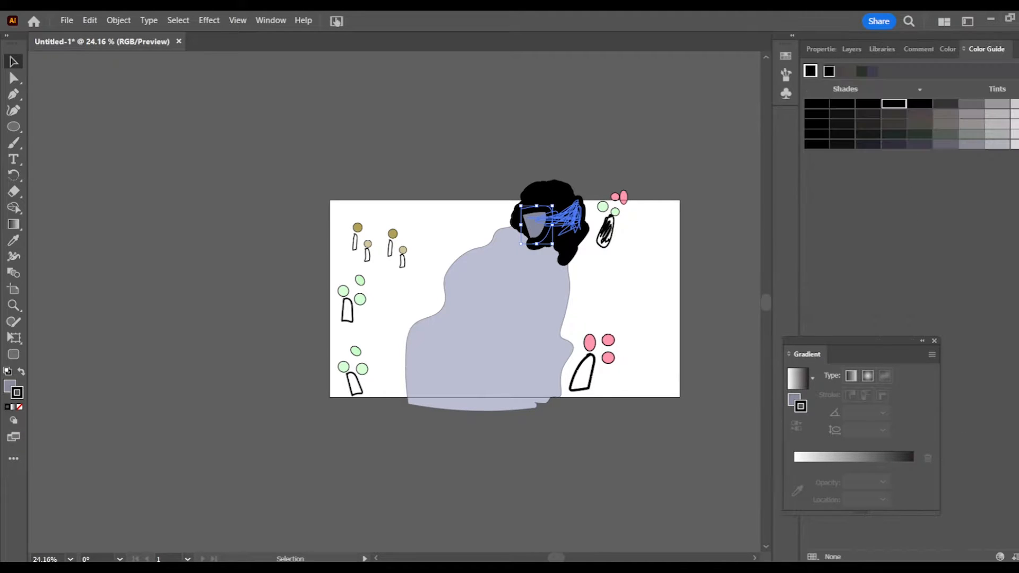
left_click(944, 134)
left_click(970, 123)
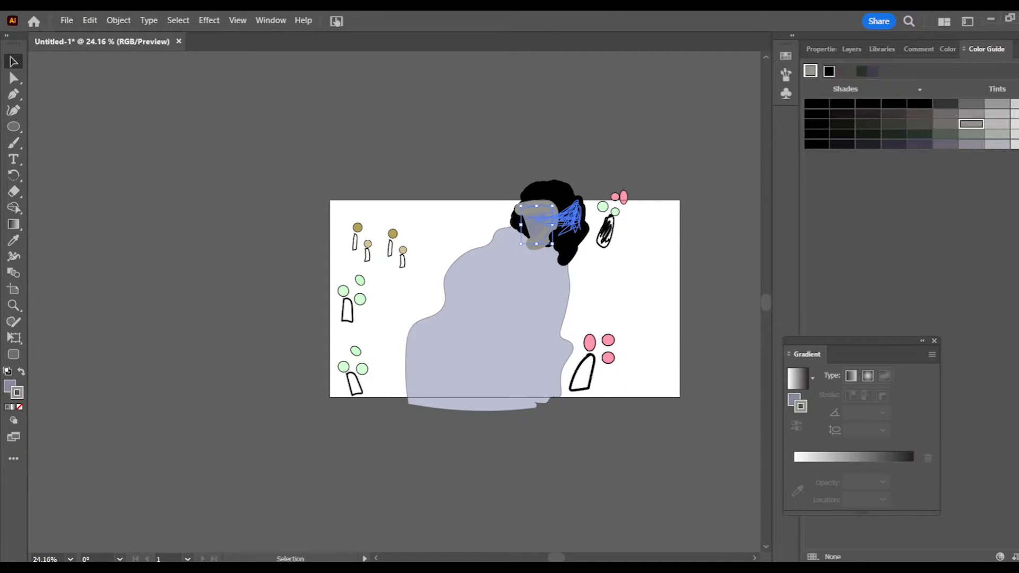
Clear the black scribble from the lavender shape's top and fit the enlarged grey loop over its upper end.
left_click(572, 229)
left_click_drag(572, 229, 564, 251)
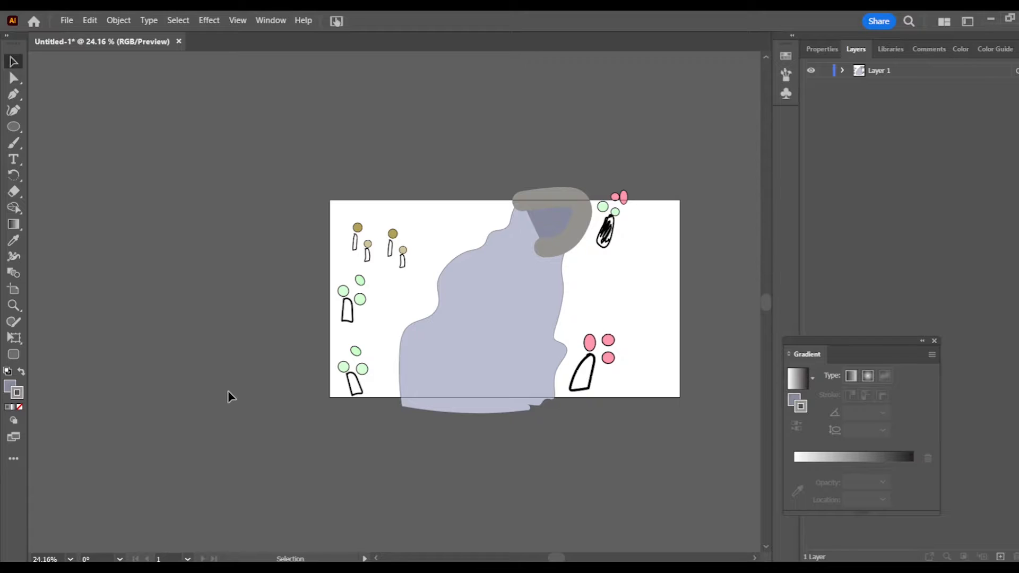
Dock the Gradient panel, add two new layers and make Layer 2 active.
left_click_drag(807, 354, 785, 122)
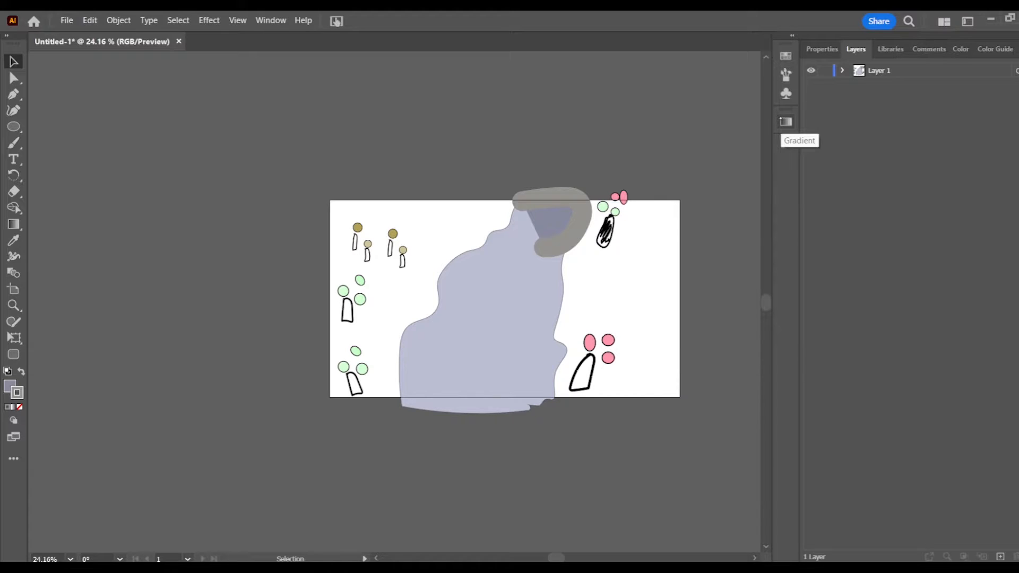
left_click(1000, 556)
left_click(1000, 557)
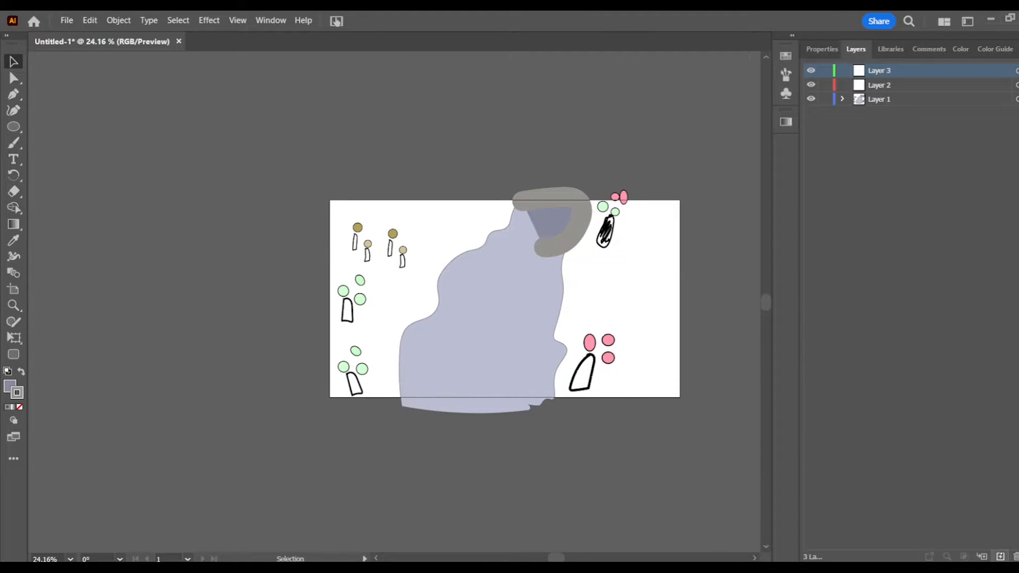
left_click(902, 86)
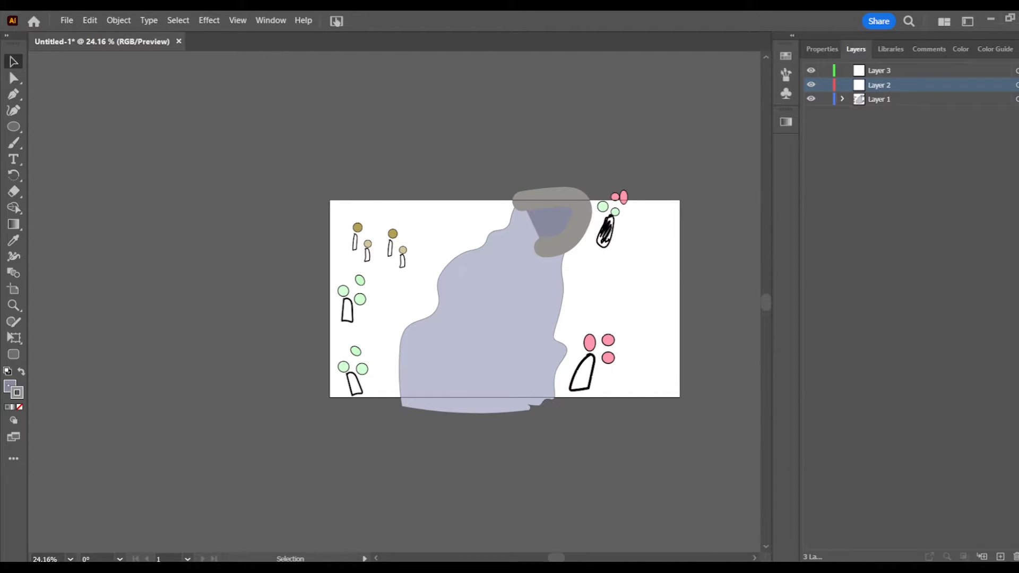
Set the fill color to green 00B35C.
left_click(9, 385)
left_click(872, 188)
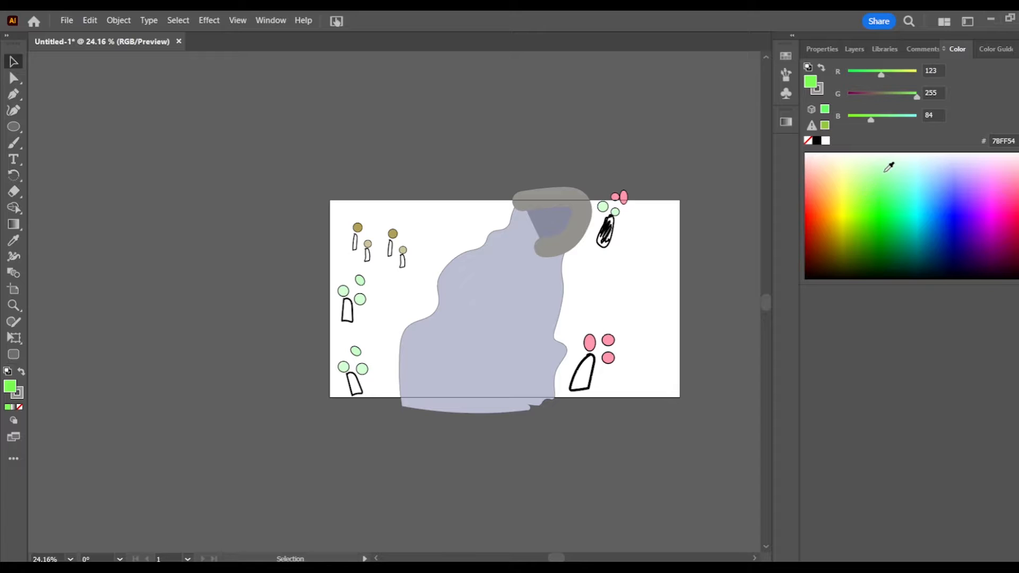
left_click(907, 174)
left_click(899, 203)
left_click(900, 234)
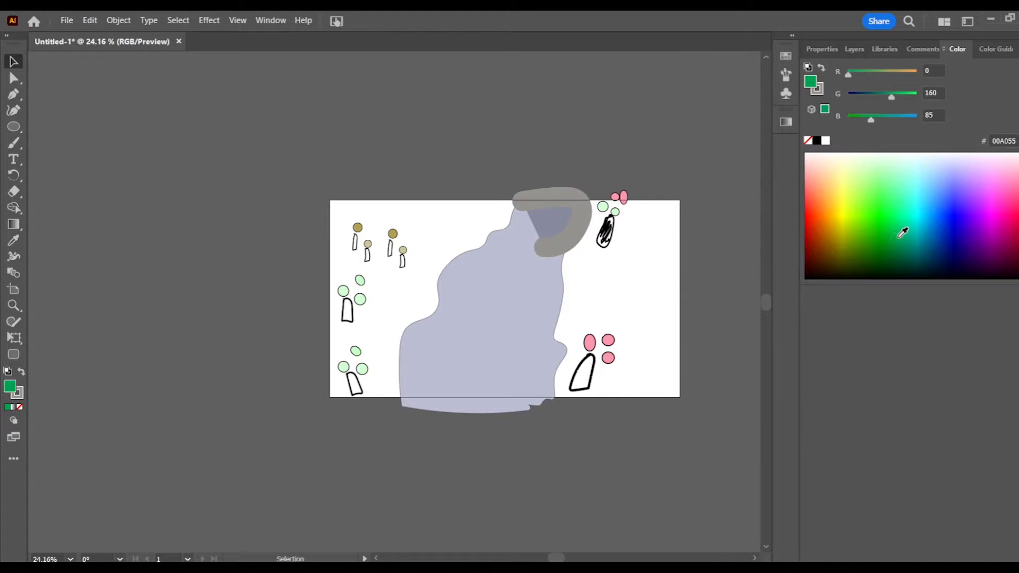
left_click(901, 214)
left_click(902, 228)
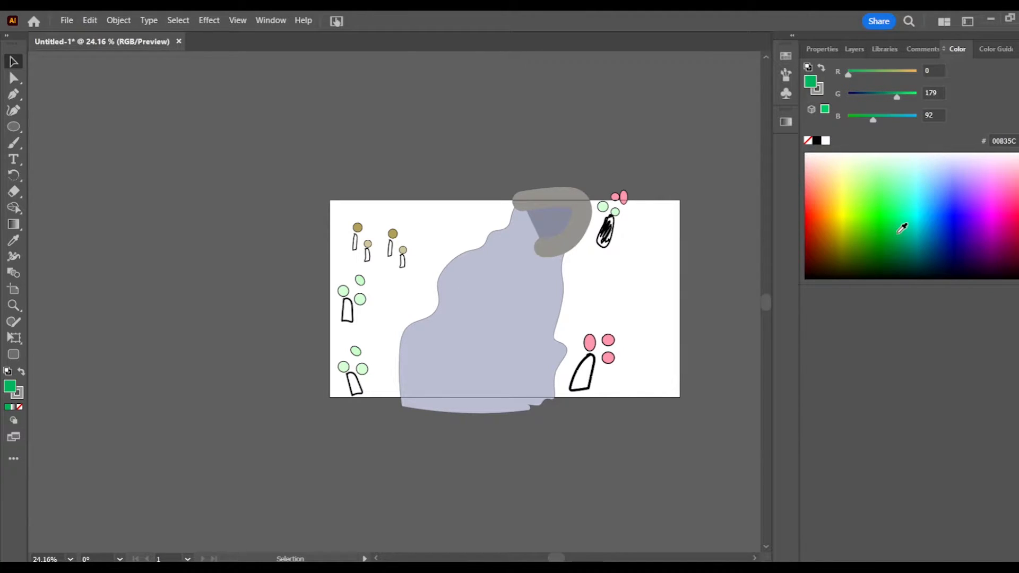
Draw a green rectangle of about 1366 x 789 px over the whole artboard.
left_click(822, 49)
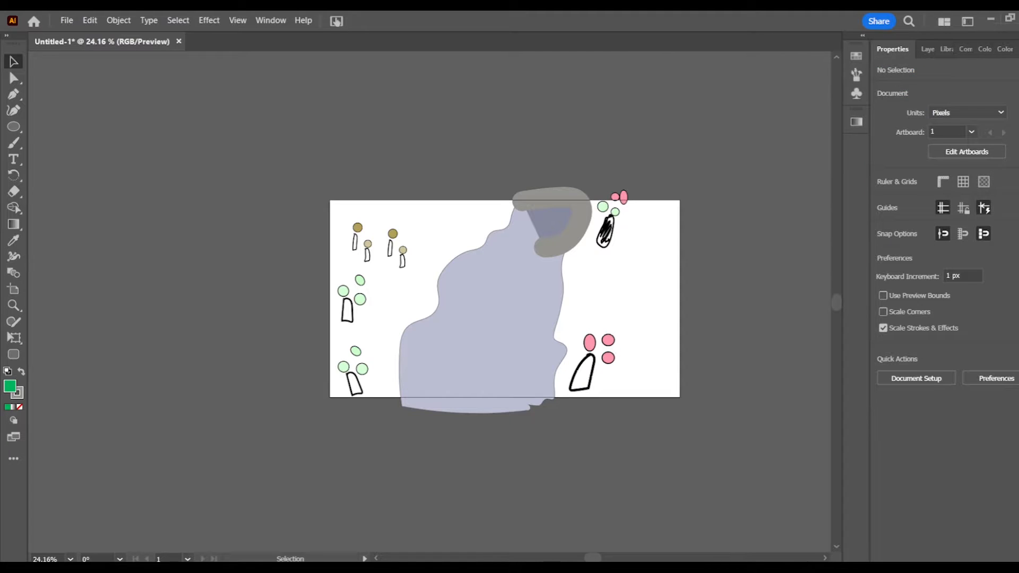
left_click(16, 127)
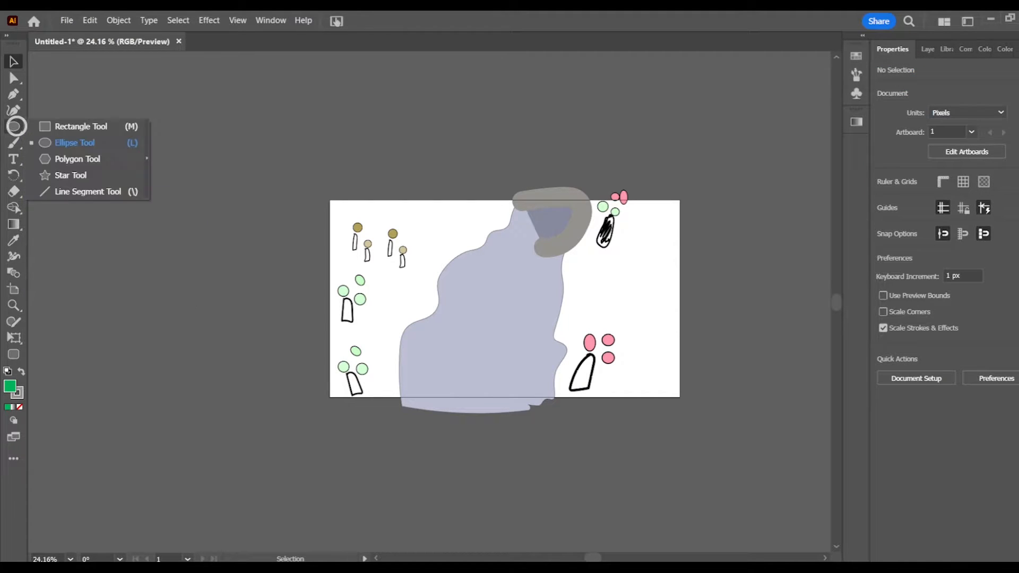
left_click(9, 129)
left_click(80, 126)
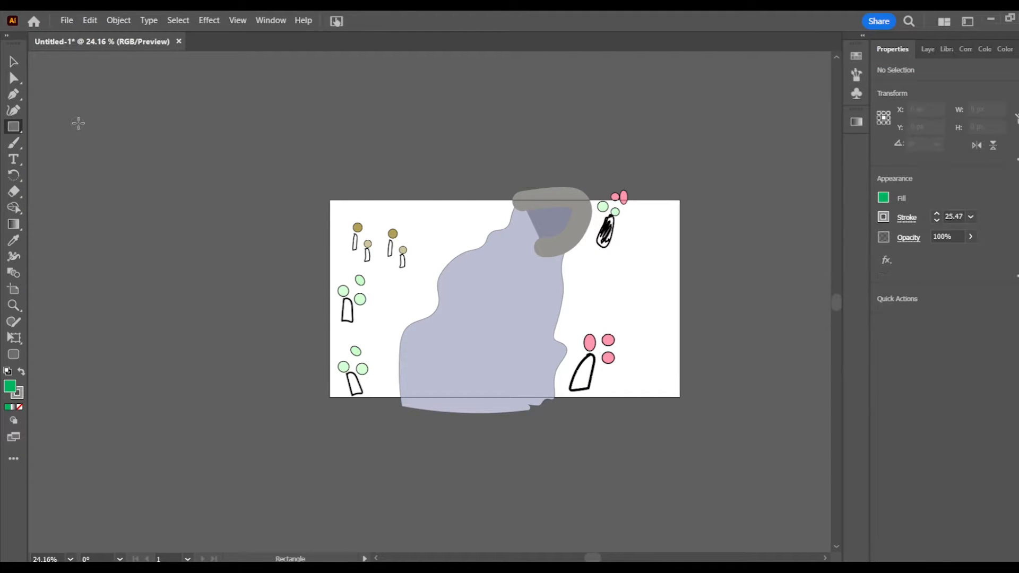
mouse_move(327, 199)
left_mouse_down()
mouse_move(449, 290)
mouse_move(680, 402)
left_mouse_up()
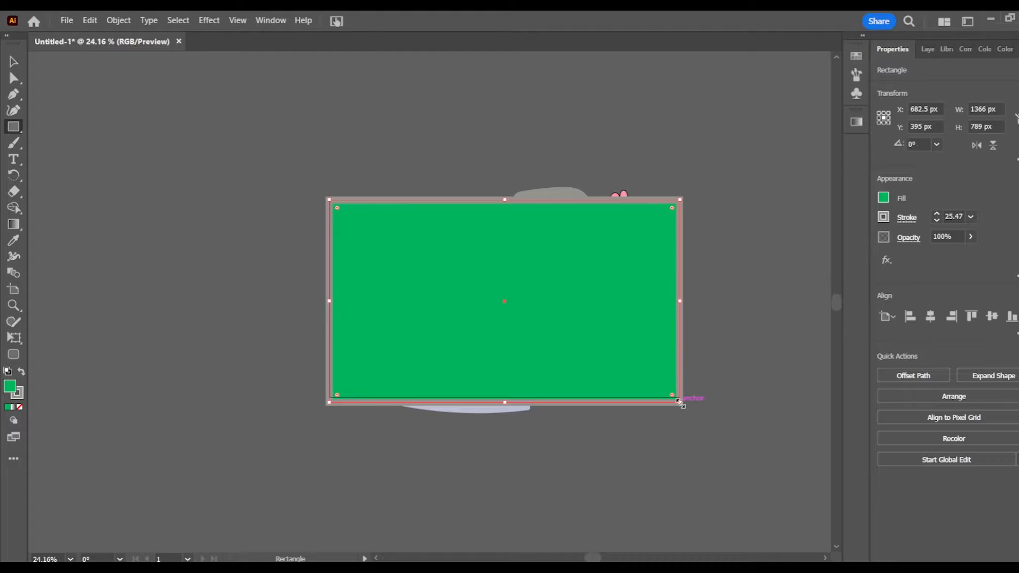
Place Layer 2 with the green rectangle beneath Layer 1 as the background.
left_click(928, 49)
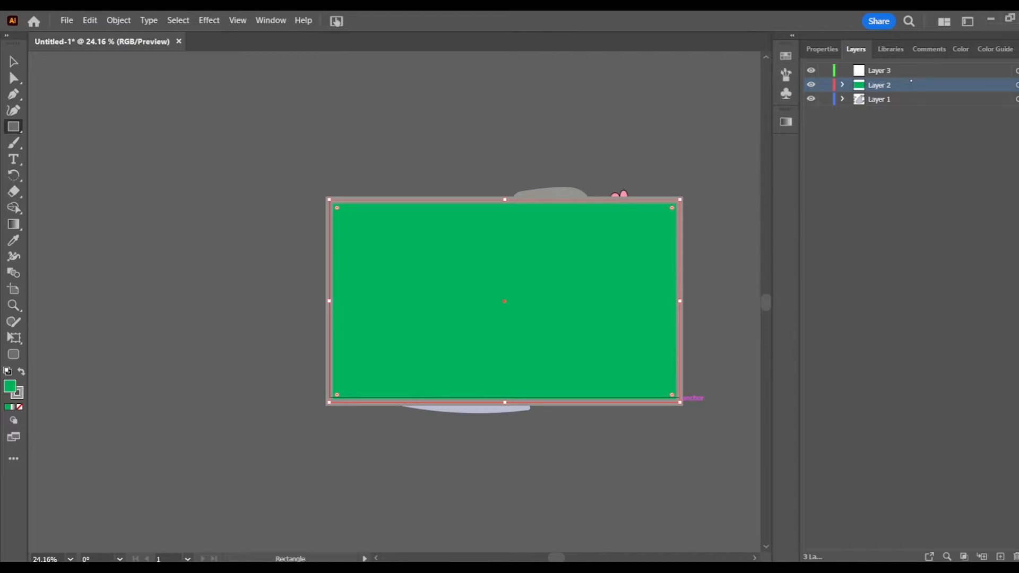
left_click_drag(911, 82, 907, 106)
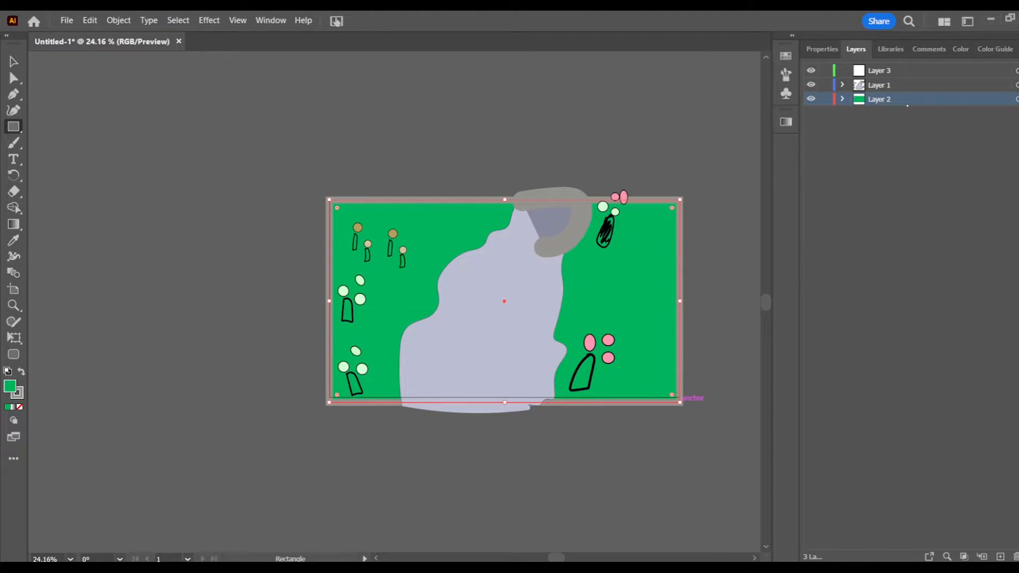
left_click(167, 293)
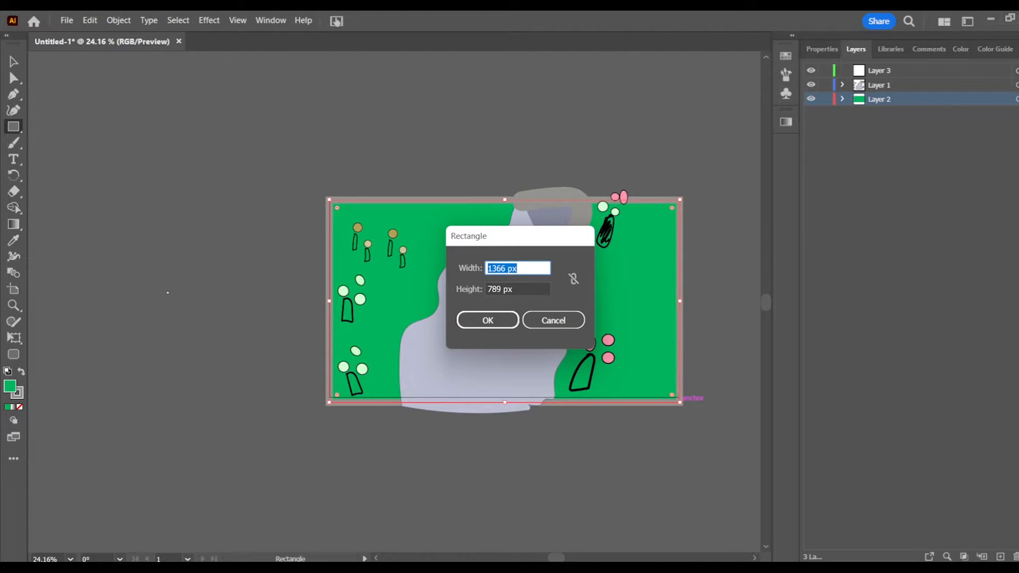
left_click(553, 320)
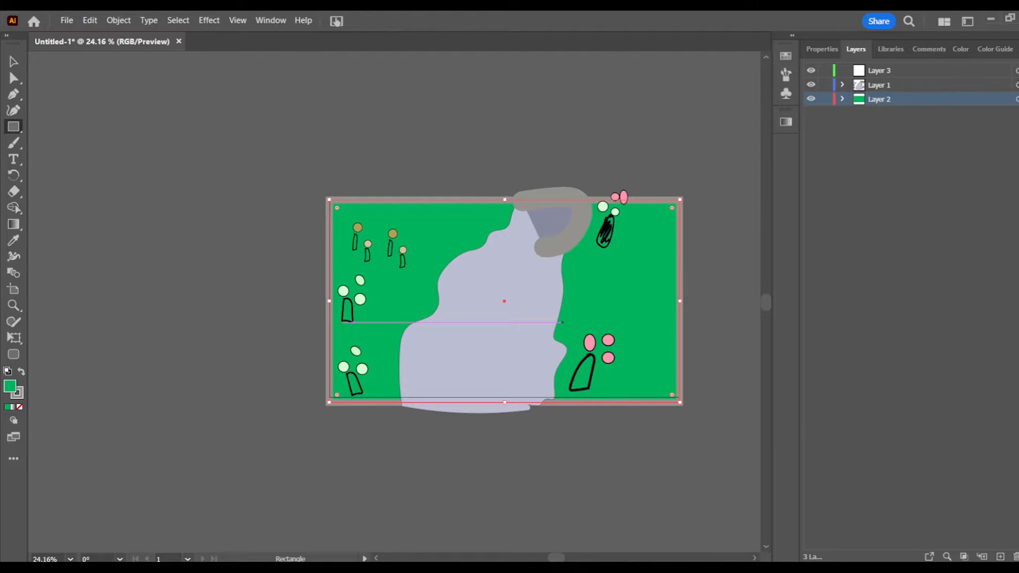
Try the darker green 00925C on the background rectangle and undo the color change.
left_click(958, 49)
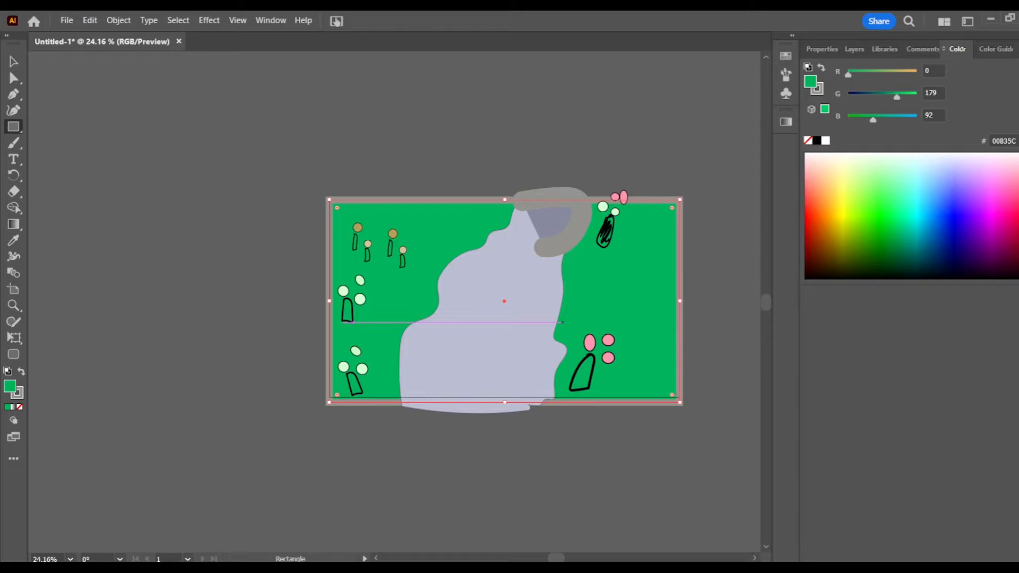
left_click_drag(896, 97, 886, 96)
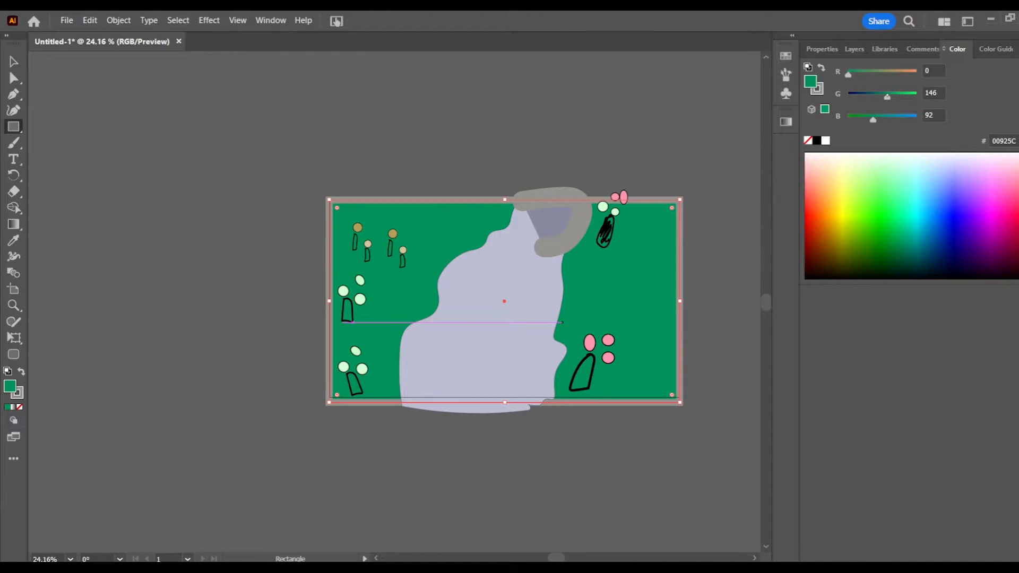
left_click(66, 20)
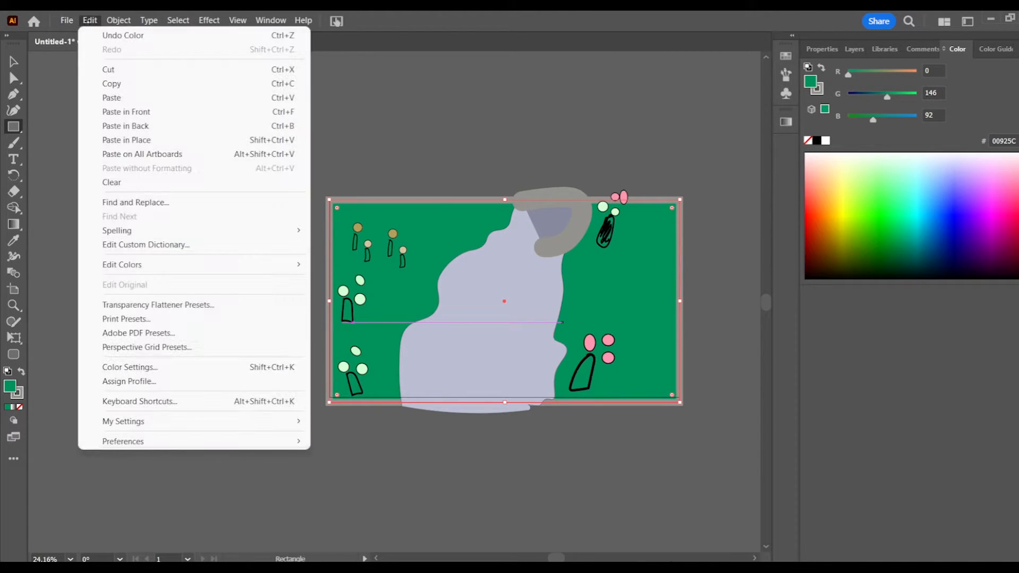
left_click(125, 35)
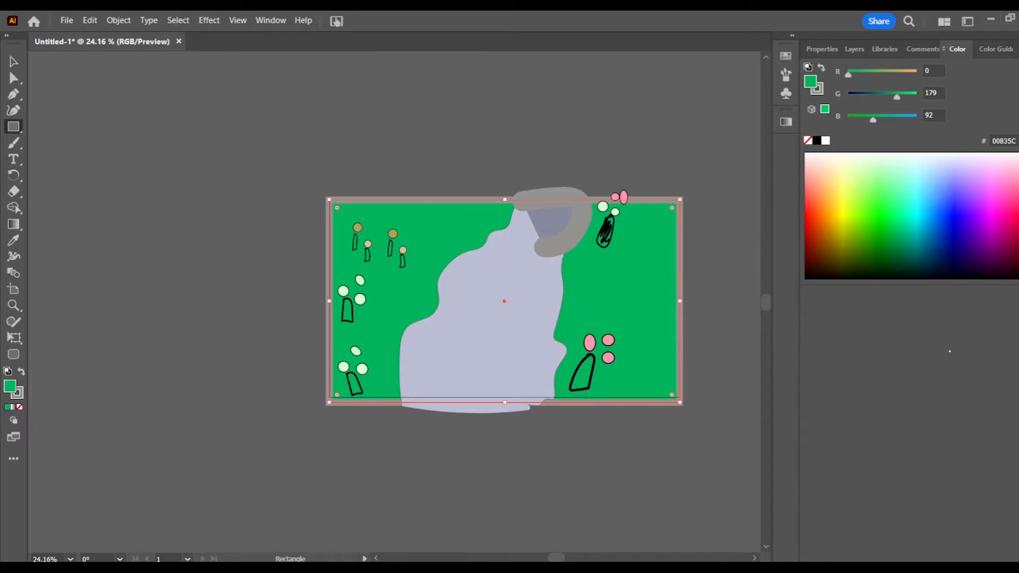
Return to the Selection tool and deselect the green background rectangle.
left_click(730, 239)
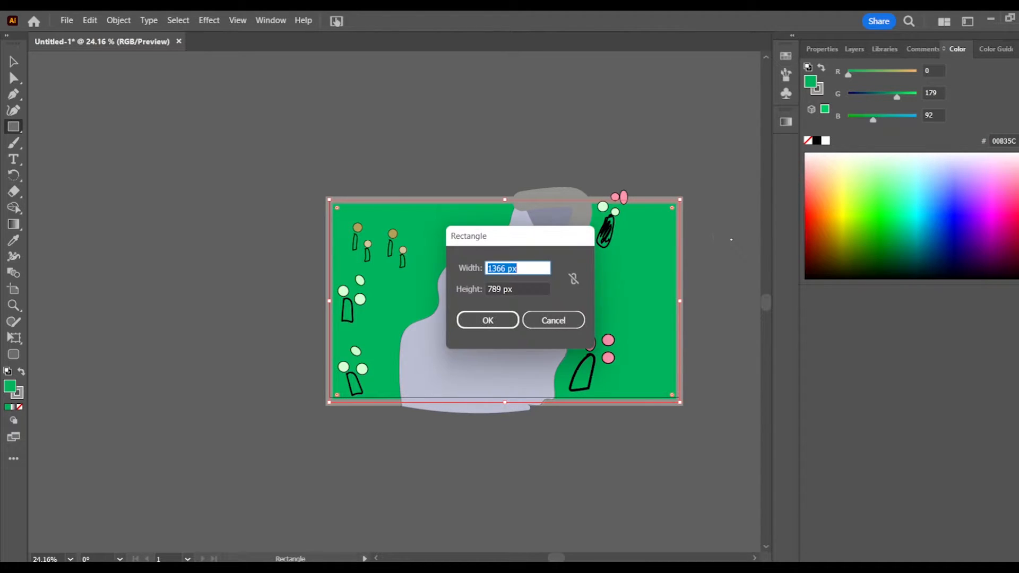
left_click(552, 318)
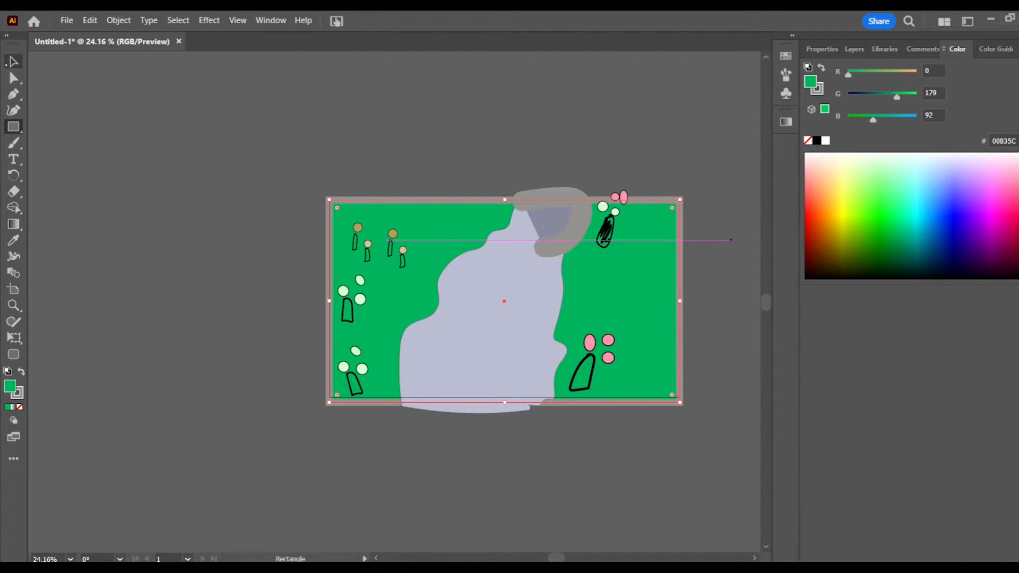
left_click(13, 62)
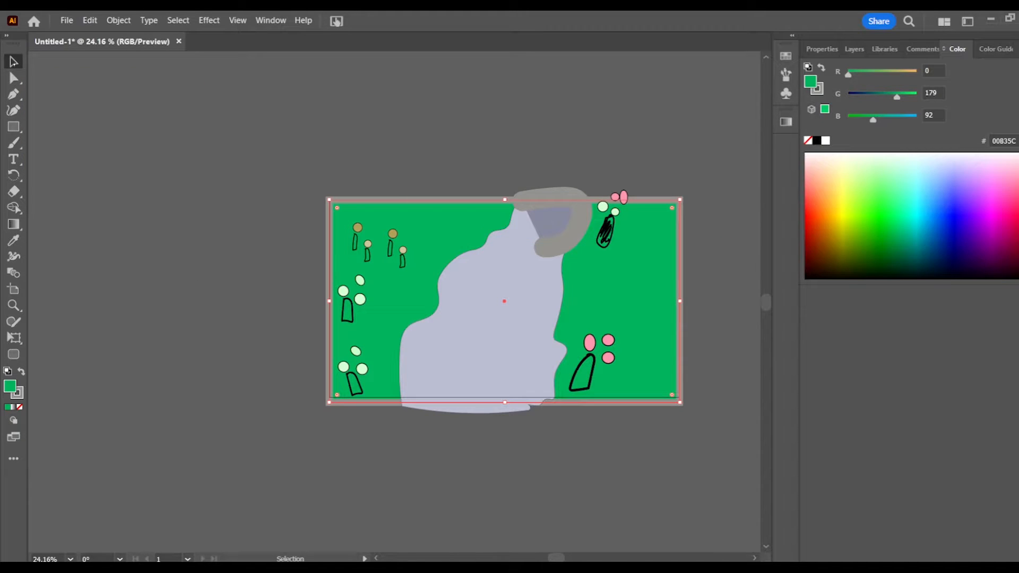
left_click(725, 303)
left_click(656, 319)
left_click(724, 307)
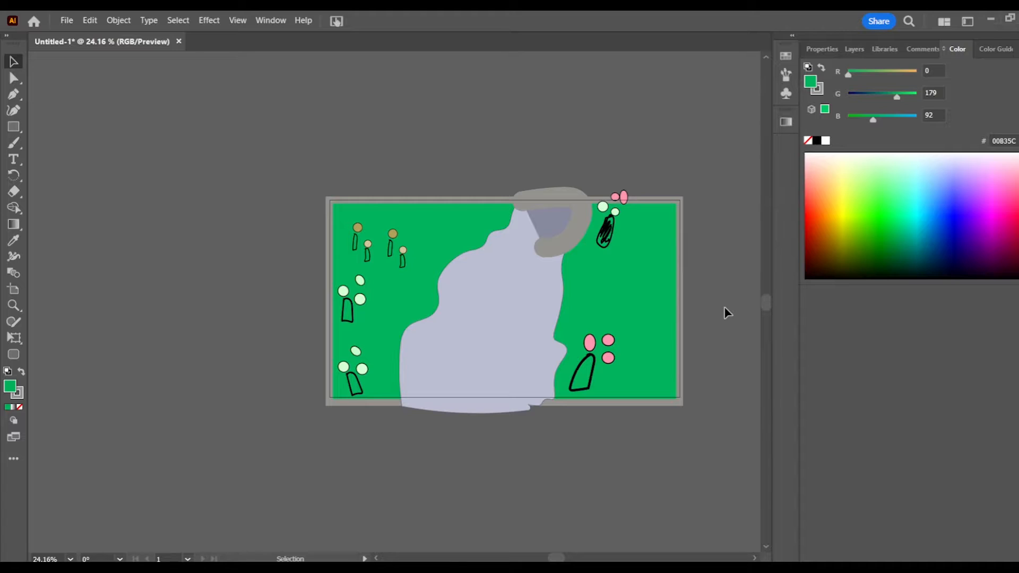
Brush a trial grey ring around the pair of brown trees nearest the lavender shape and remove it.
key("b")
scroll(431, 279, "up", 5)
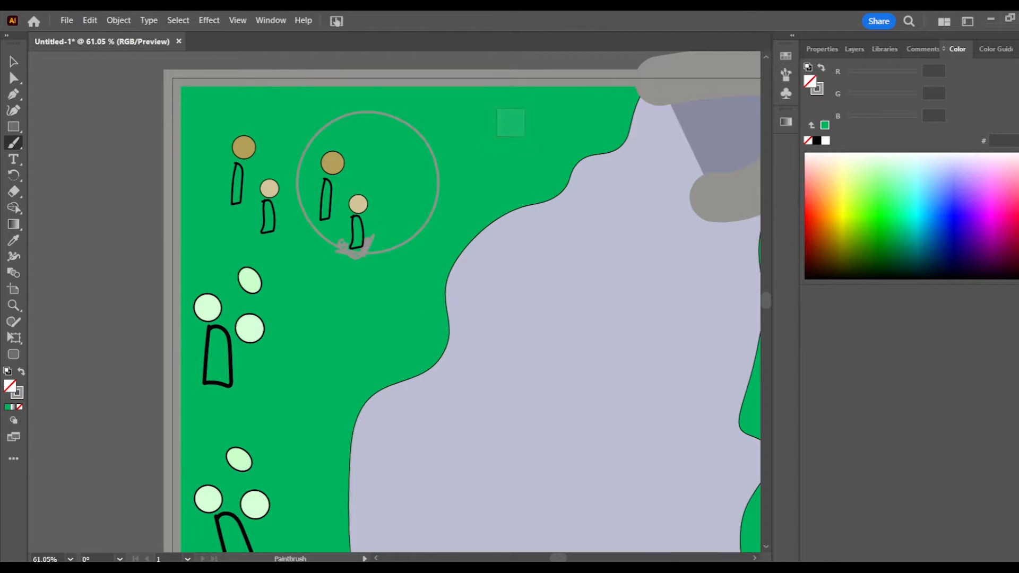
key("v")
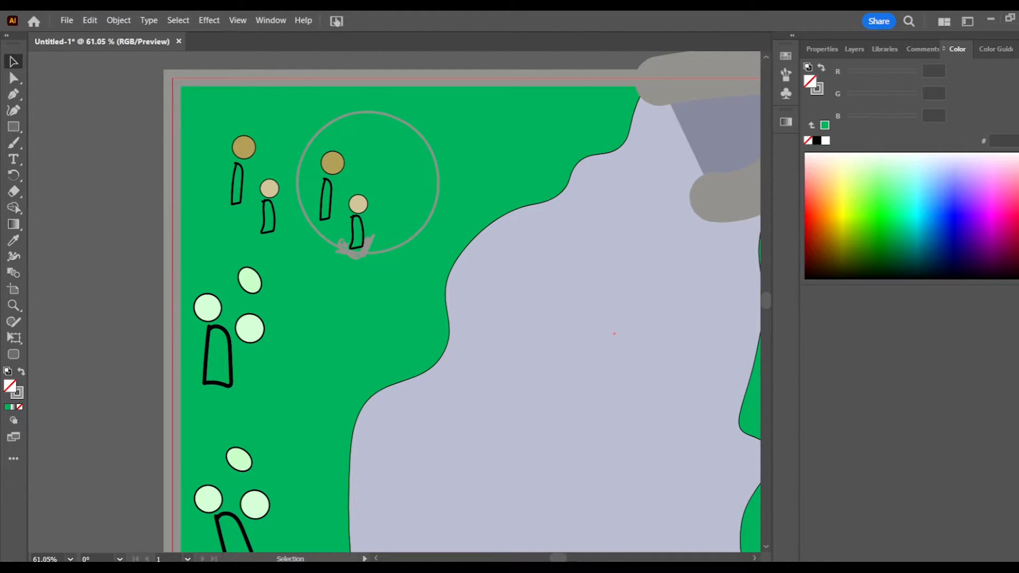
left_click_drag(374, 260, 376, 266)
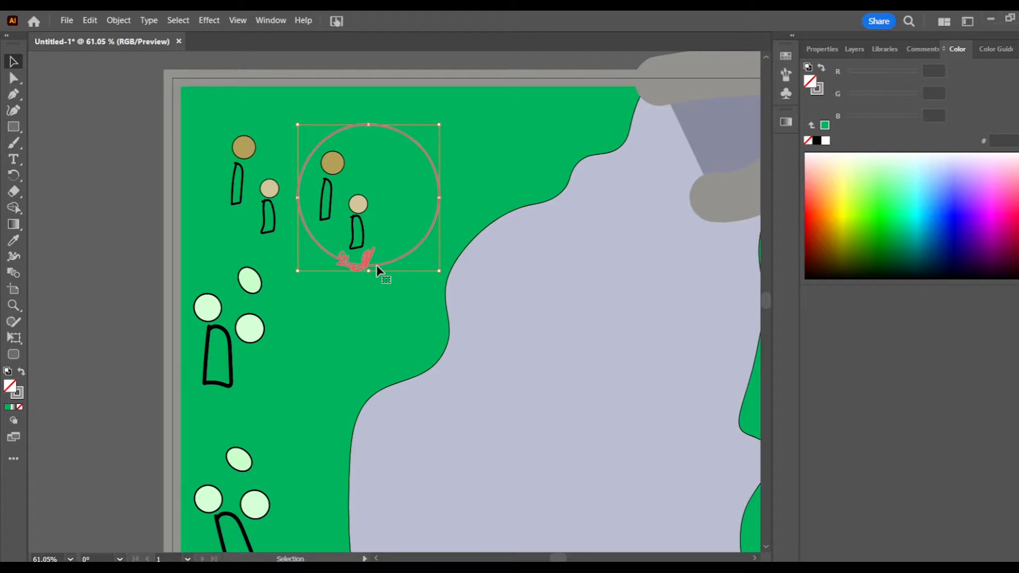
right_click(377, 271)
left_click(424, 204)
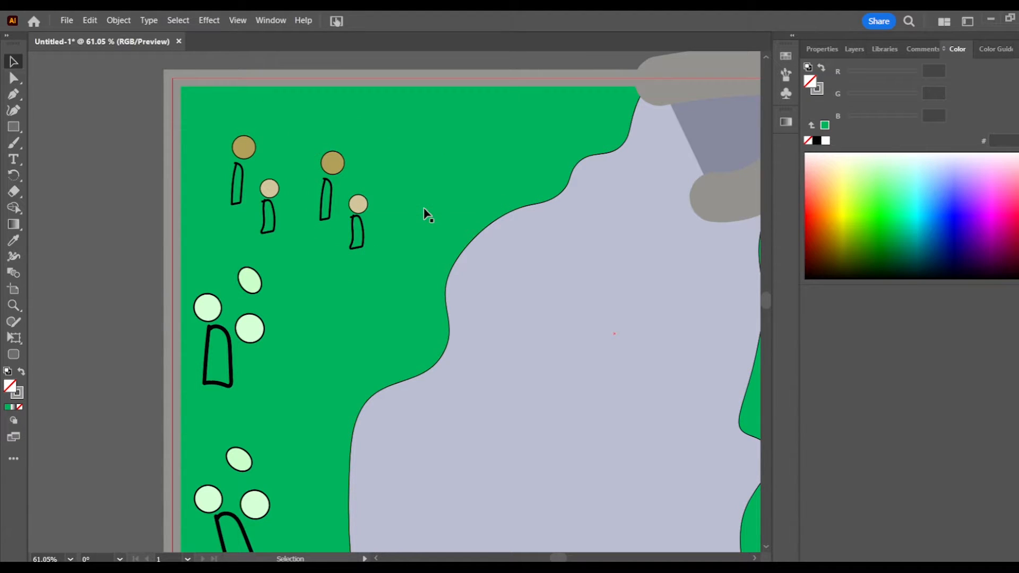
left_click_drag(368, 258, 369, 257)
Brush grey rings at the base of the trunks of the brown, green and pink trees.
key("b")
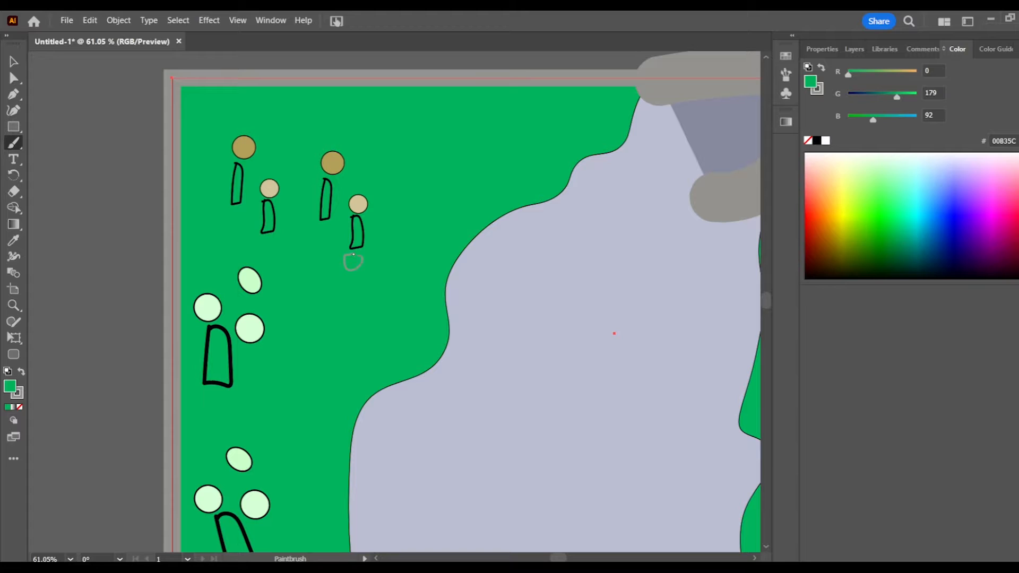
key("ctrl+shift+a")
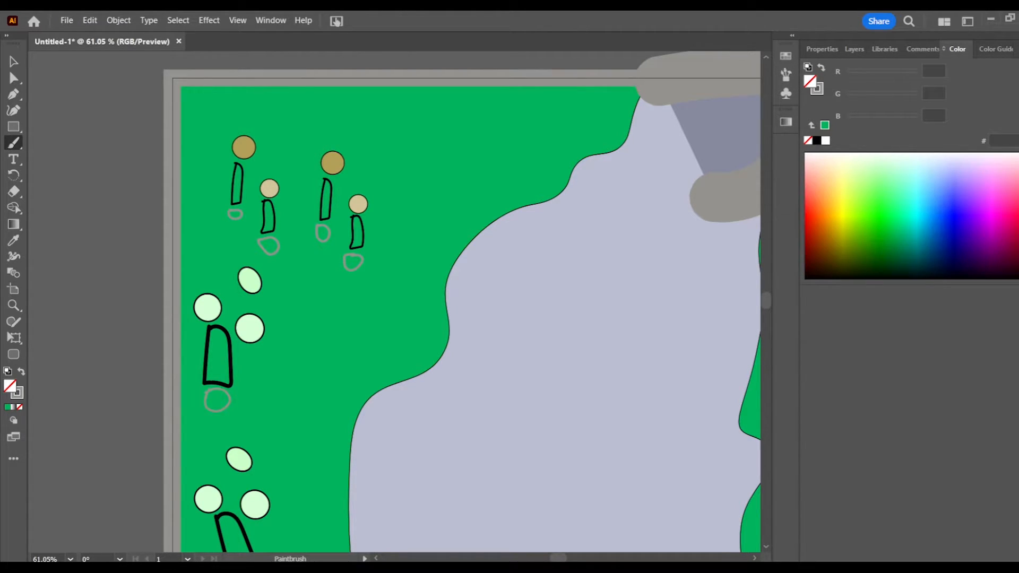
scroll(405, 302, "down", 4)
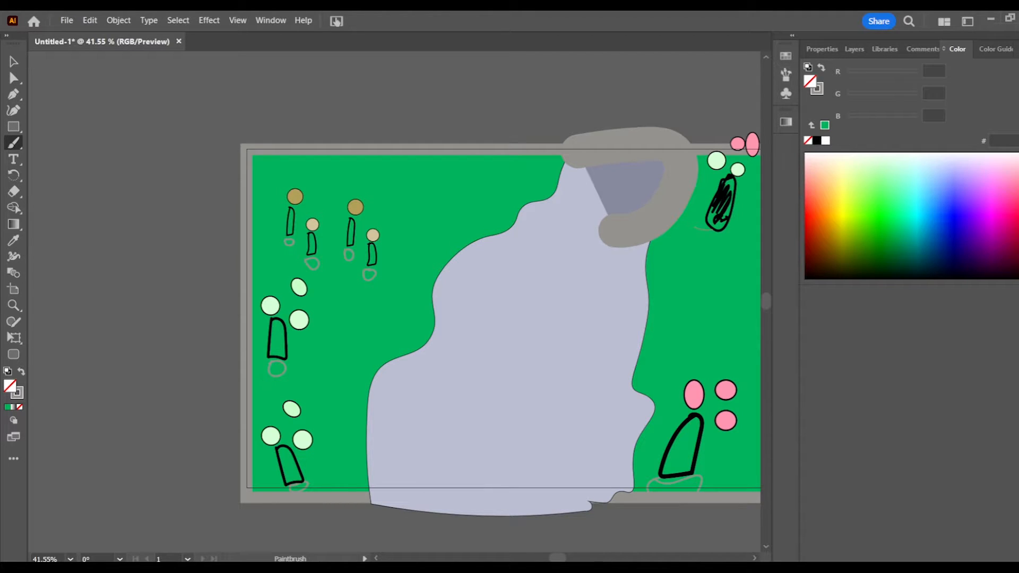
scroll(725, 220, "down", 3)
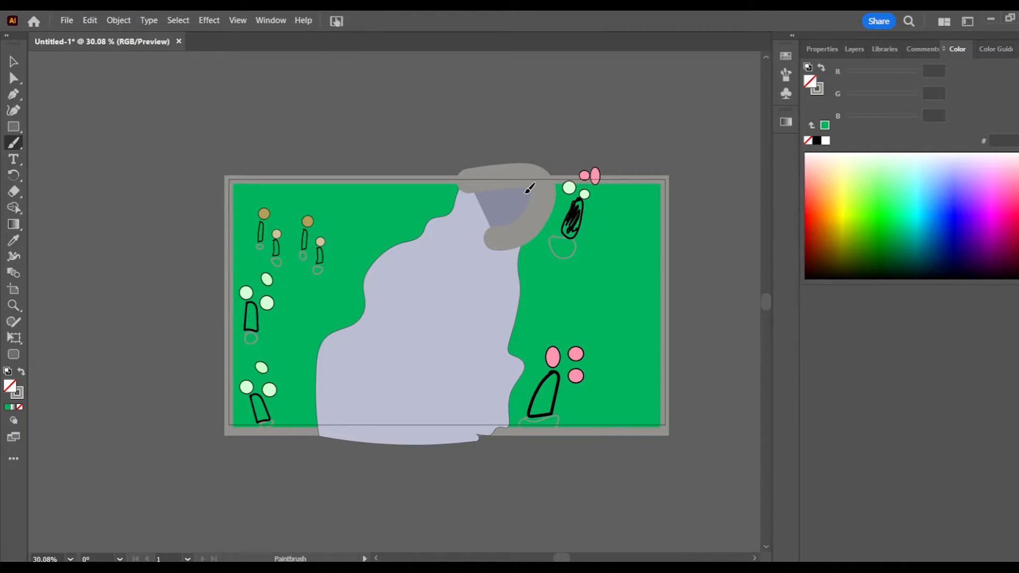
Brush brown strokes without fill fanning out around the crown of the first brown tree.
left_click(14, 191)
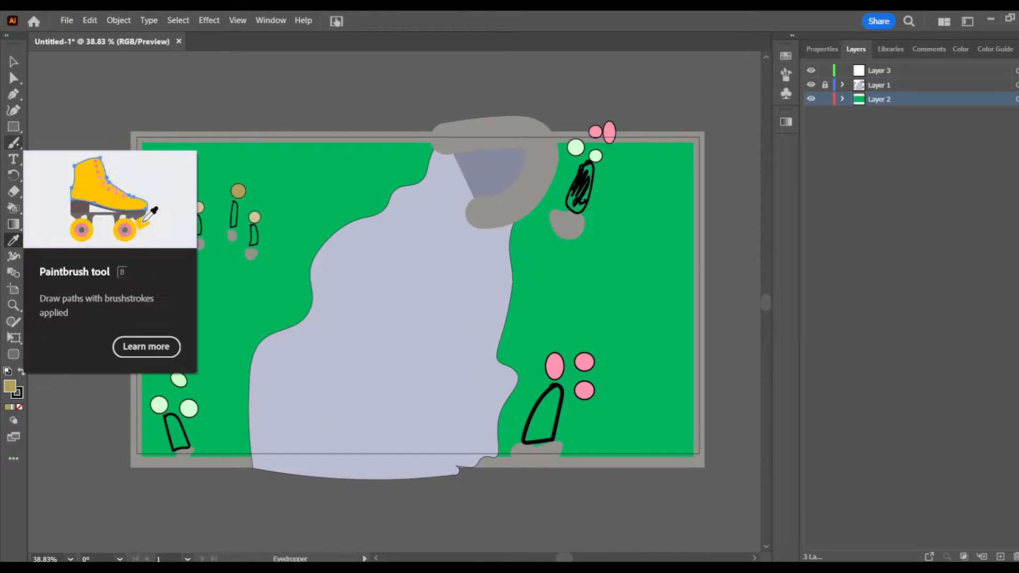
left_click(13, 143)
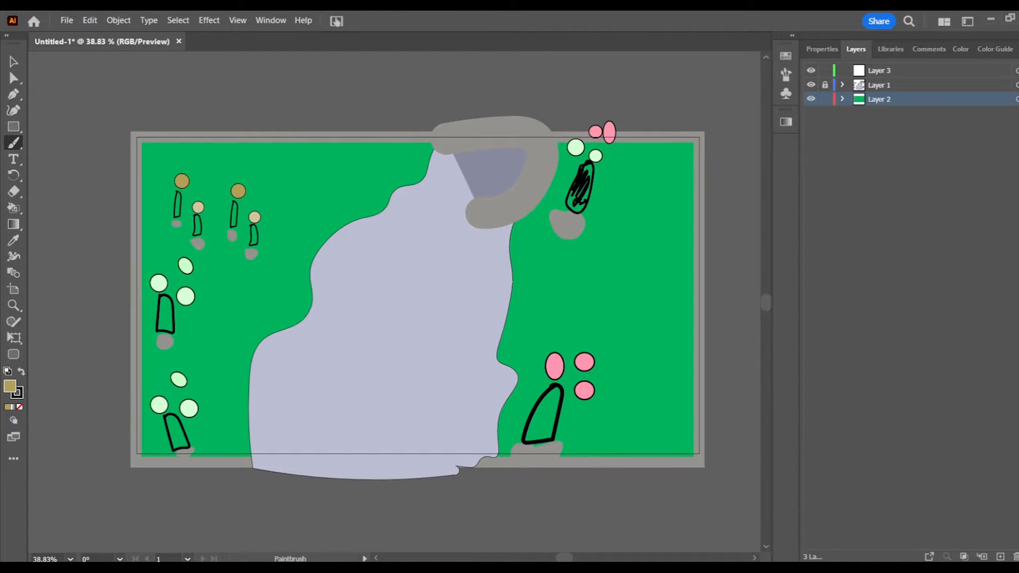
key("slash")
left_click(90, 20)
left_click(116, 34)
left_click(22, 372)
left_click_drag(175, 179, 190, 188)
Sample the light tan of the small tree crown nearest the lavender shape for the Paintbrush and clear the selection.
key("i")
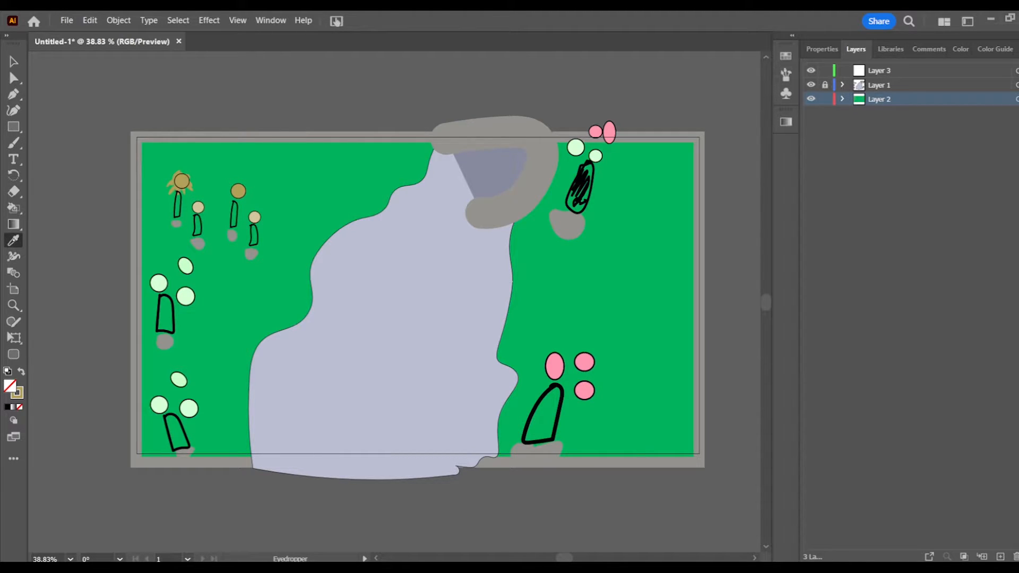
left_click(257, 218)
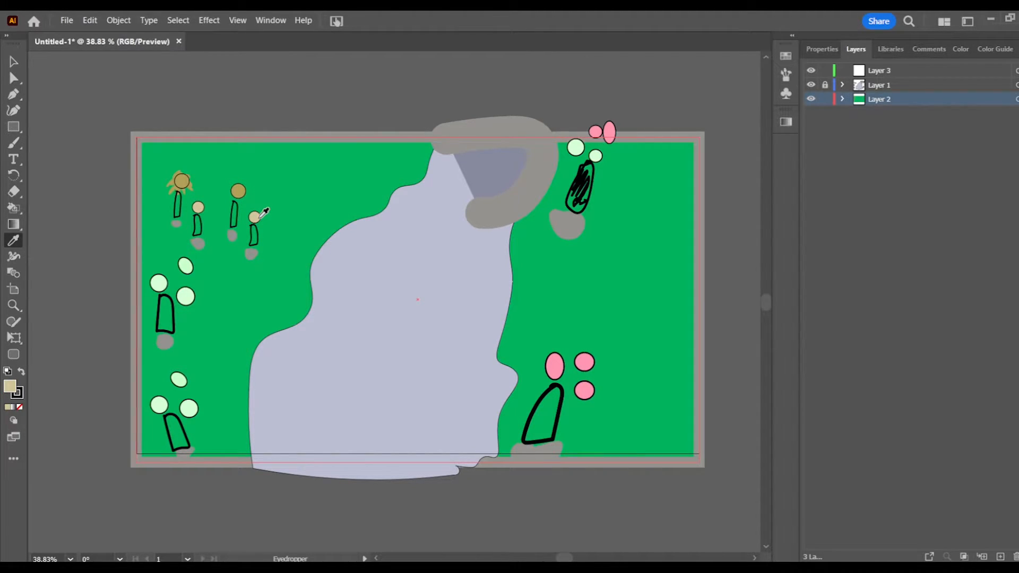
key("b")
key("ctrl+shift+a")
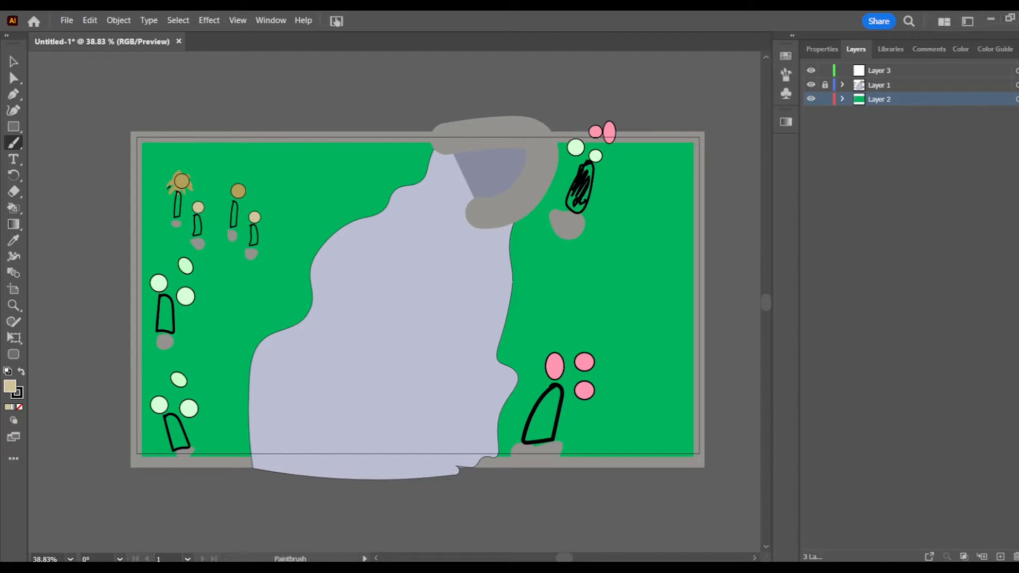
Make the light tan the stroke color with no fill and brush light strokes around the first brown tree's crown.
key("slash")
left_click(96, 23)
left_click(136, 34)
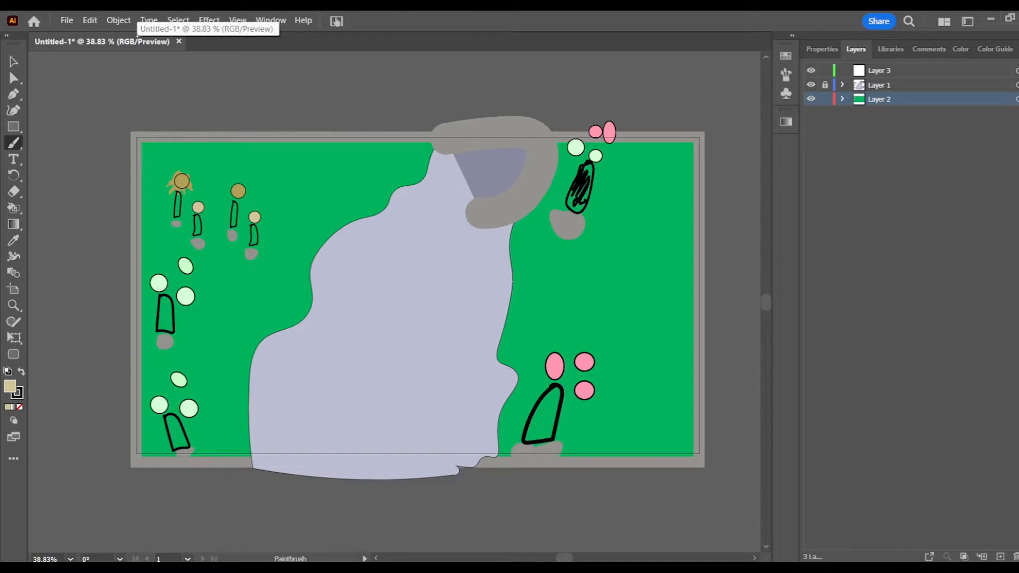
key("slash")
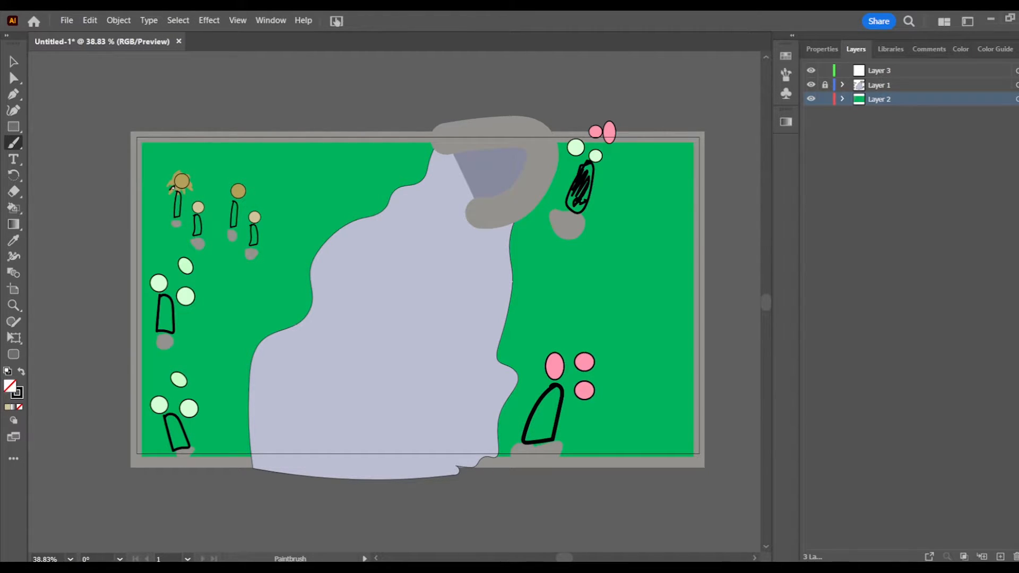
left_click(89, 20)
left_click(137, 34)
key("shift+x")
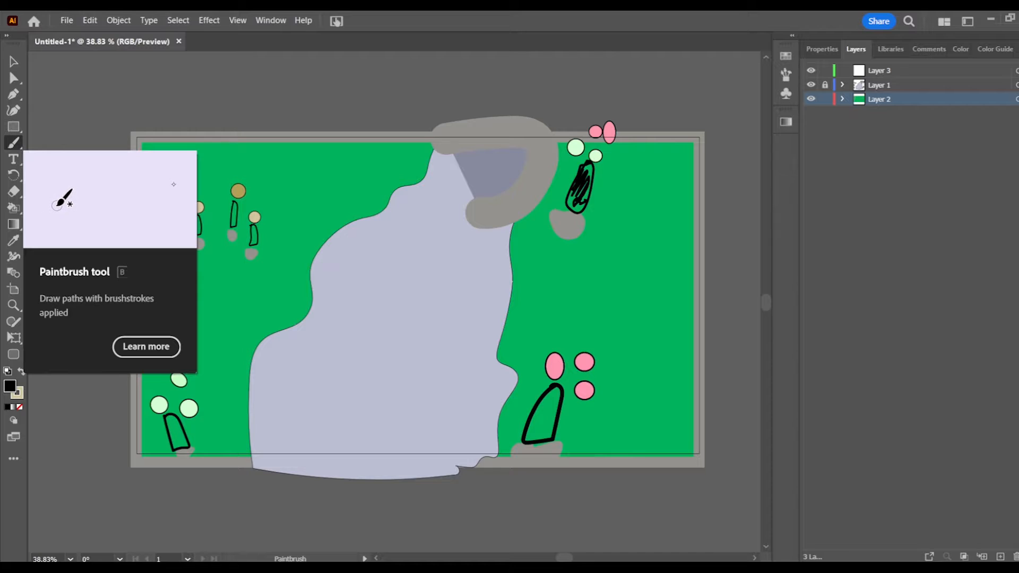
left_click(14, 143)
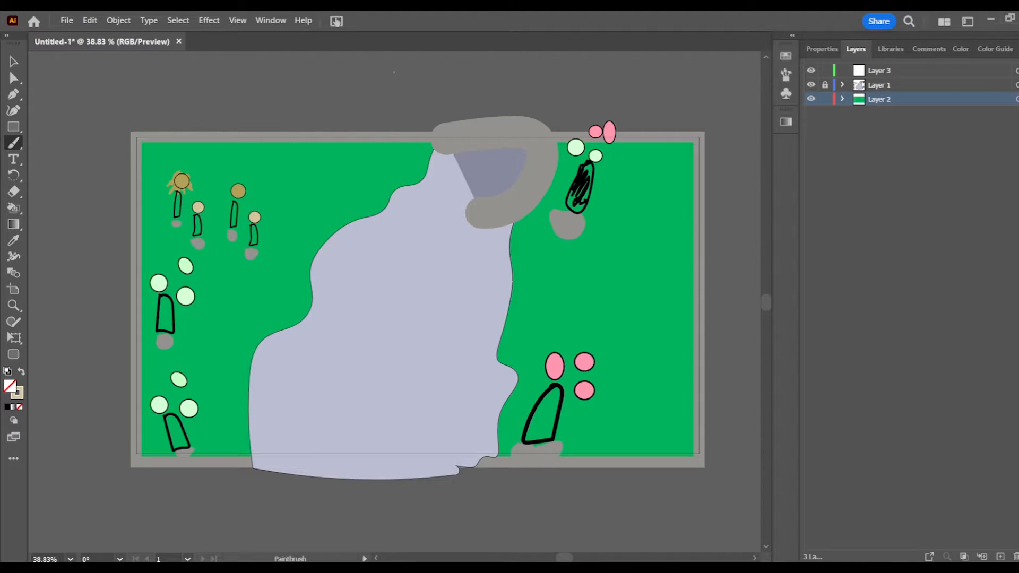
left_click(90, 21)
left_click(122, 35)
key("slash")
key("shift+grave")
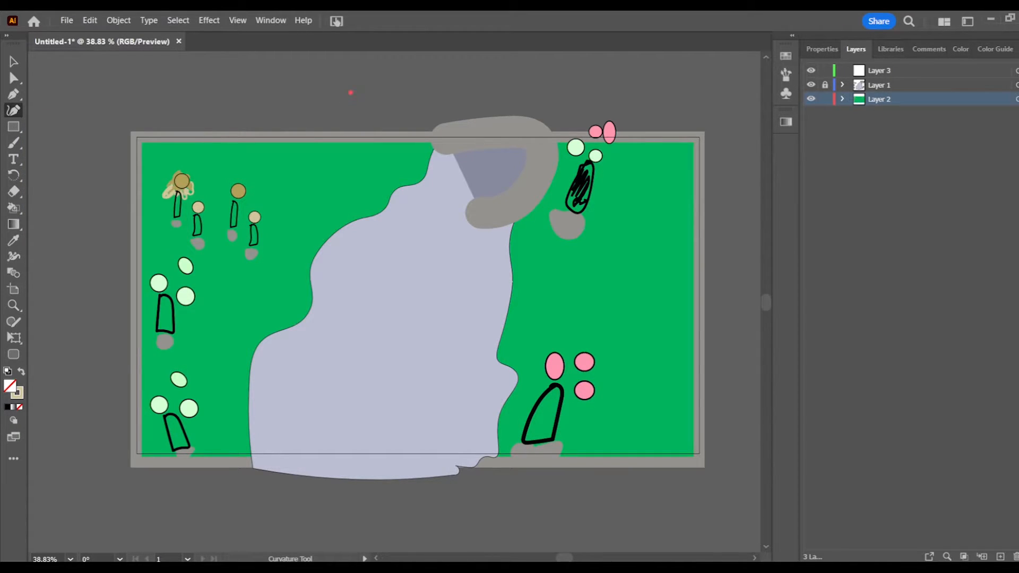
left_click(323, 130)
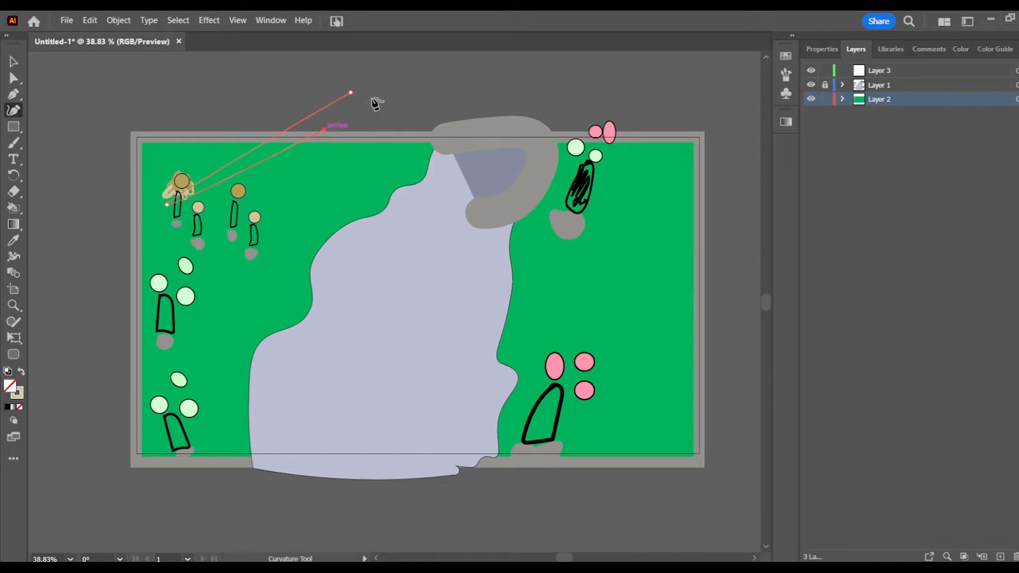
left_click(378, 94)
left_click(320, 86)
left_click(271, 129)
left_click(90, 21)
left_click(128, 34)
left_click(90, 20)
left_click(128, 34)
left_click(89, 20)
left_click(128, 34)
left_click(90, 20)
left_click(128, 35)
left_click(90, 20)
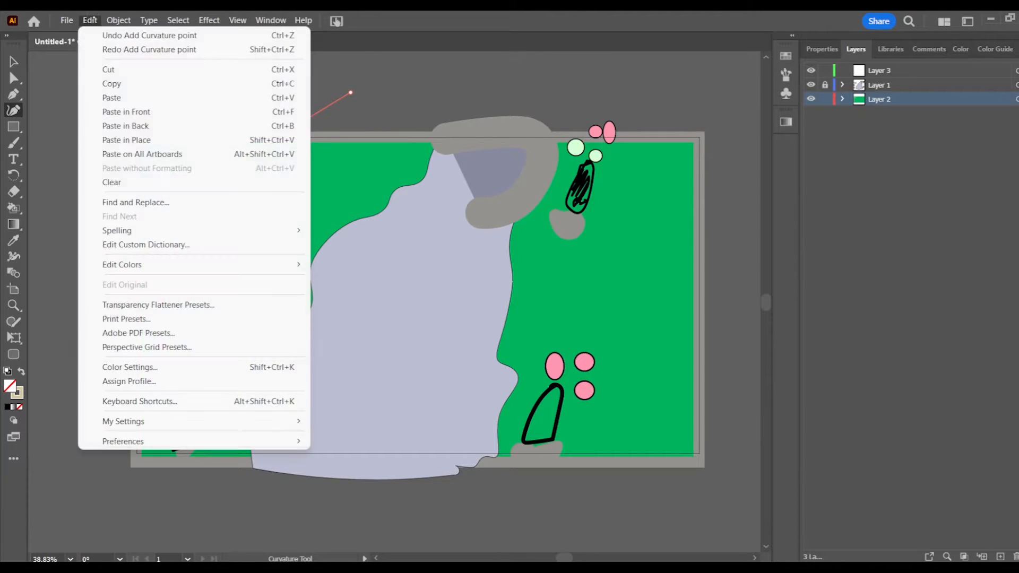
left_click(151, 35)
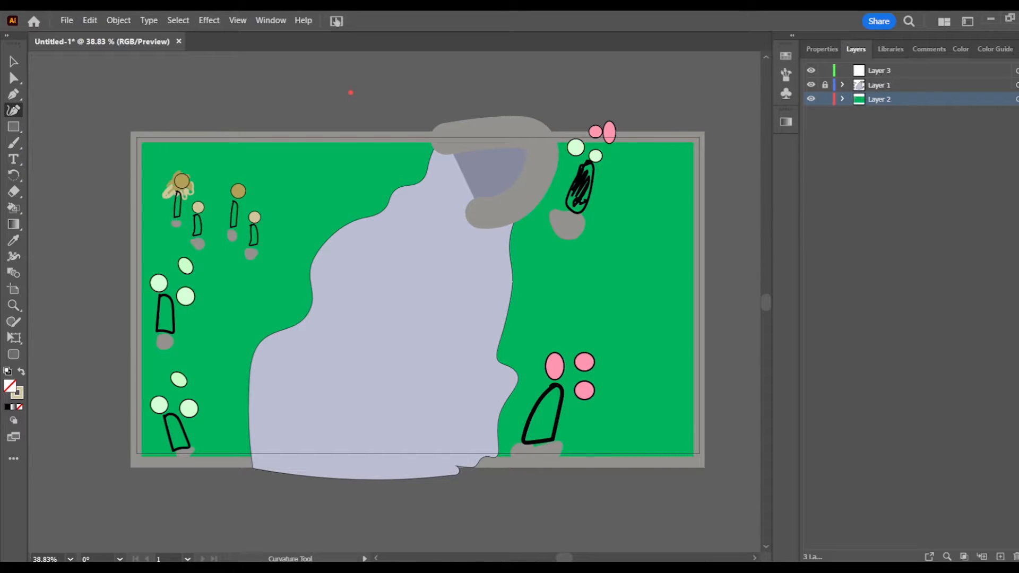
left_click(22, 371)
left_click(168, 199)
left_click(90, 21)
left_click(149, 35)
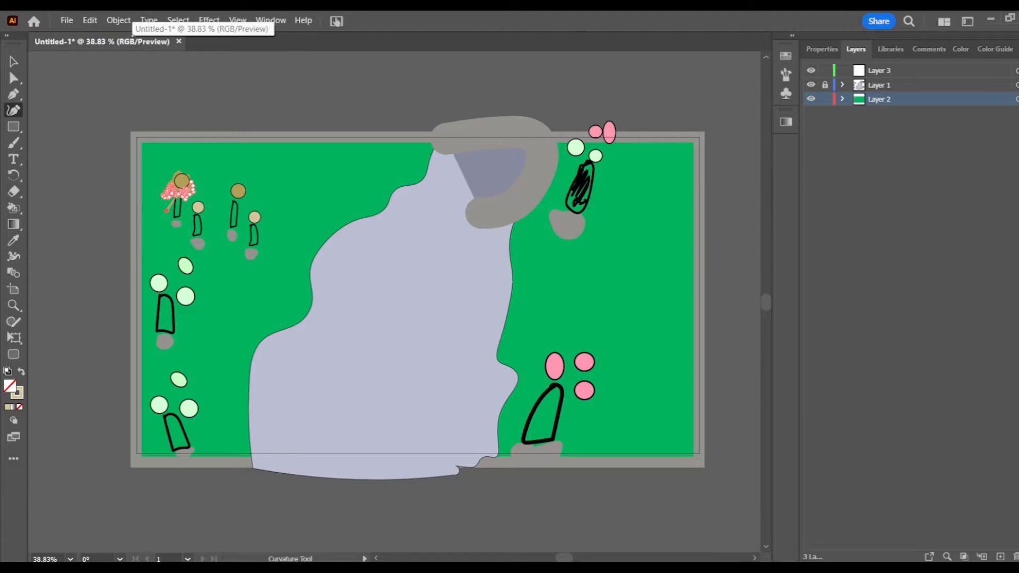
left_click(91, 21)
left_click(149, 35)
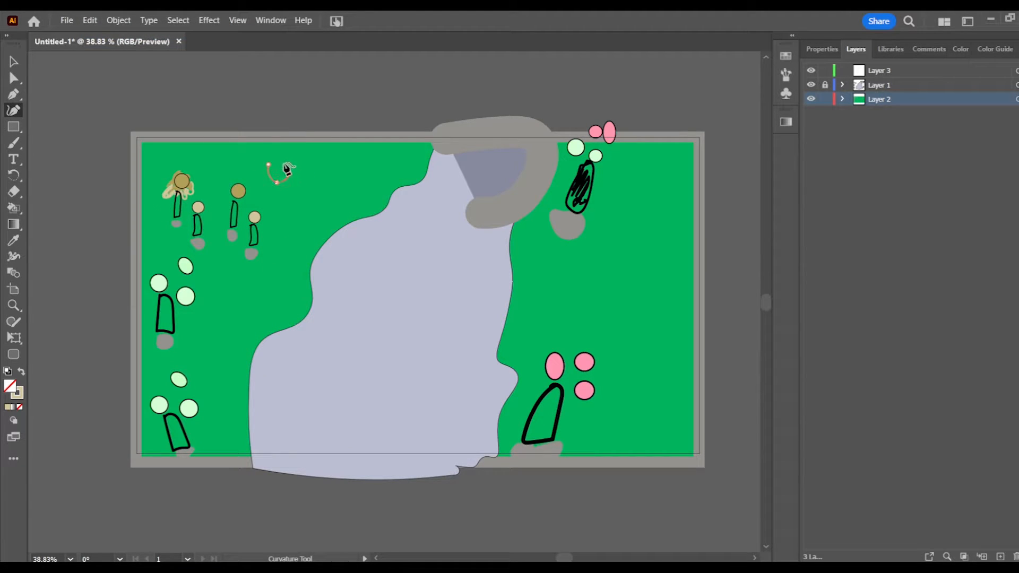
Draw a closed, jagged leaf shape with the Curvature tool beside the brown trees and fill it light tan without a stroke.
left_click(277, 168)
left_click(284, 164)
left_click(276, 160)
left_click(293, 165)
left_click(303, 175)
left_click(299, 155)
left_click(311, 156)
left_click(321, 156)
left_click(321, 149)
left_click(310, 142)
left_click(302, 143)
left_click(286, 149)
left_click(279, 153)
left_click(271, 151)
left_click(268, 164)
key("shift+x")
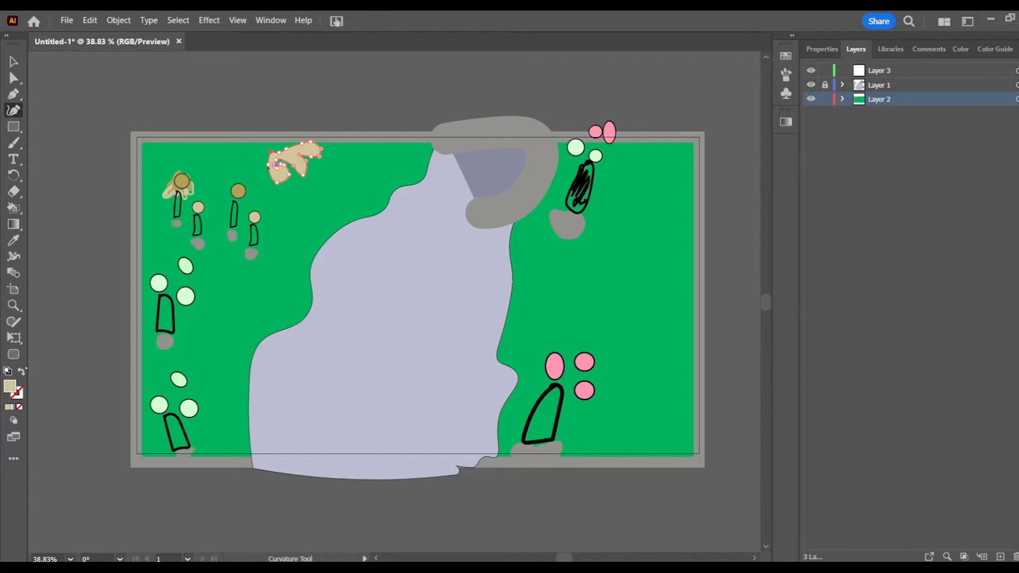
Move the light tan leaf shape just under the crown of the first brown tree and deselect it.
key("v")
left_click_drag(295, 162, 181, 189)
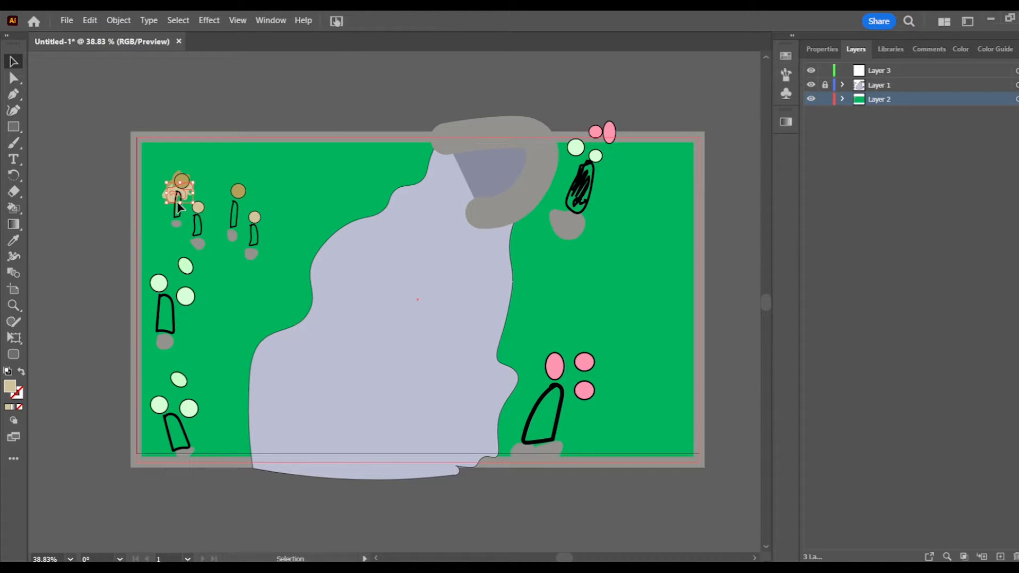
left_click(300, 121)
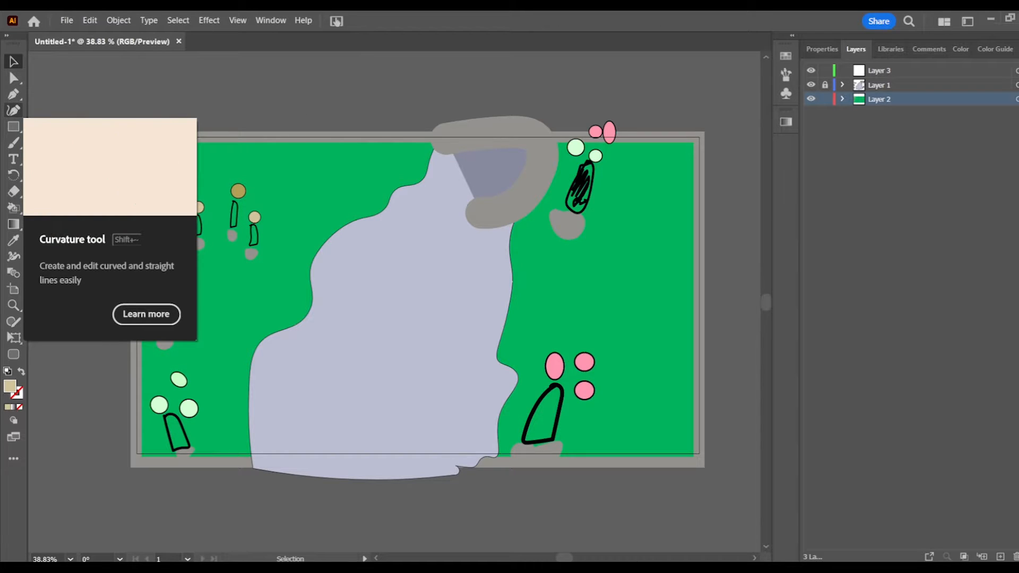
left_click(13, 94)
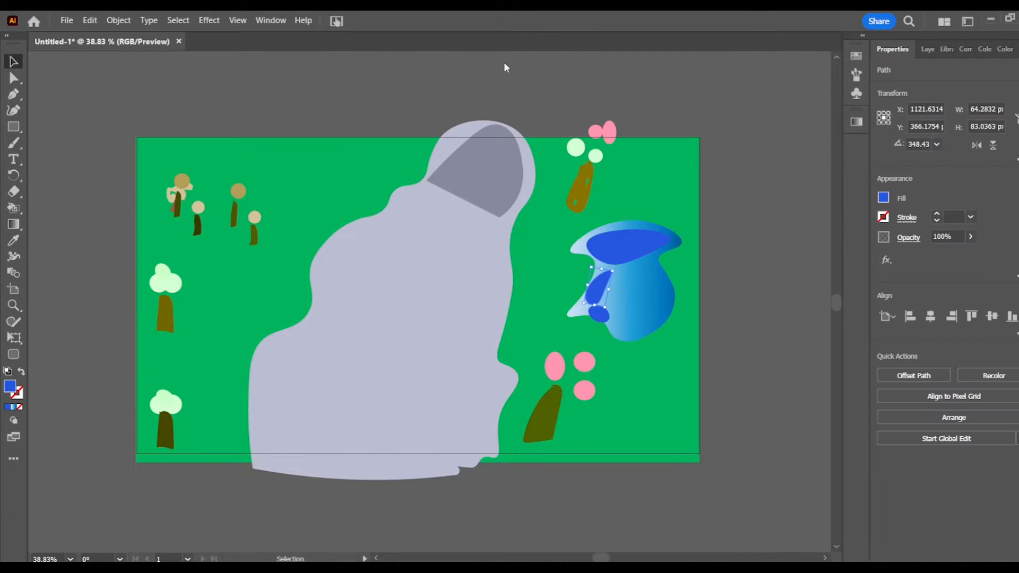
Reshape the narrow dark blue shape with the Curvature tool, extending it from under the upper dark blue oval to the outer lower tip.
left_click(599, 287)
left_click(17, 113)
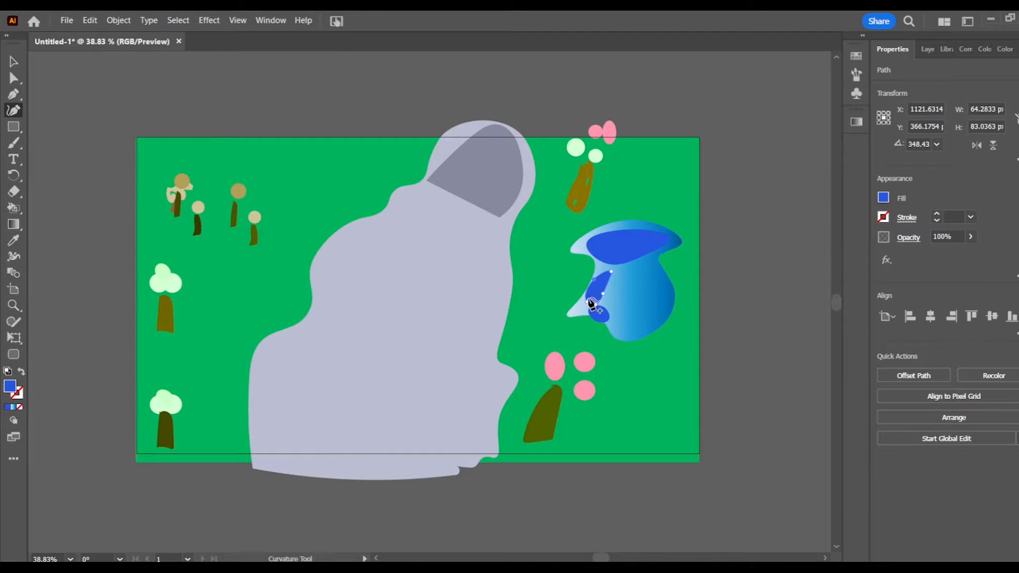
left_click_drag(587, 302, 569, 314)
left_click_drag(594, 280, 595, 258)
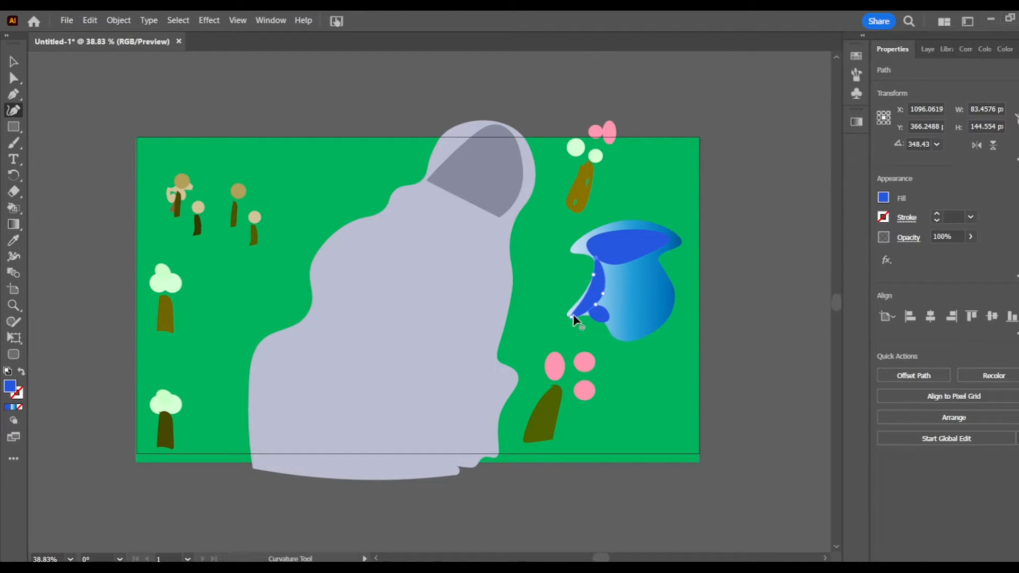
left_click_drag(572, 316, 567, 314)
left_click(597, 315)
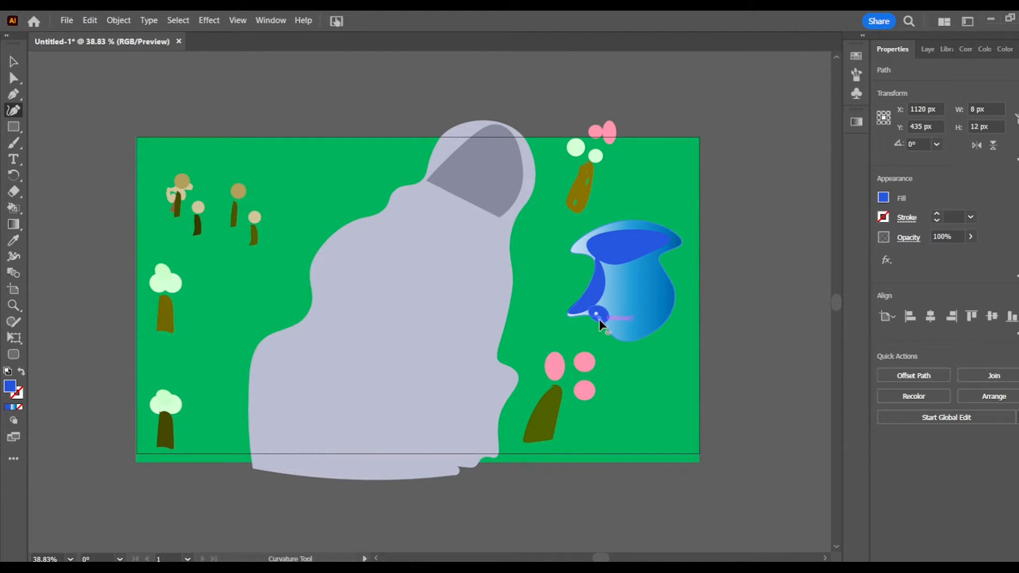
left_click(603, 323)
left_click(629, 252)
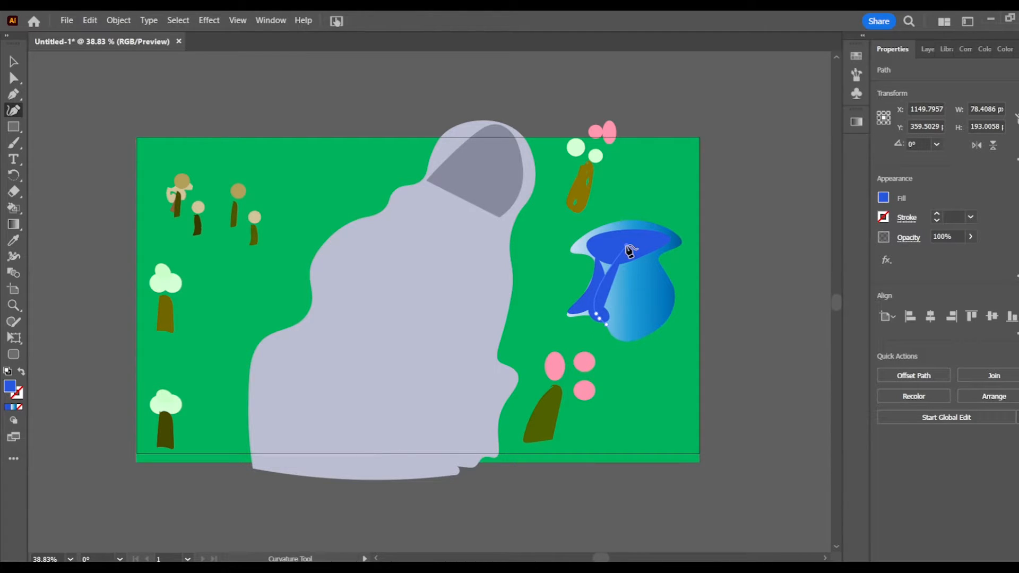
key("super")
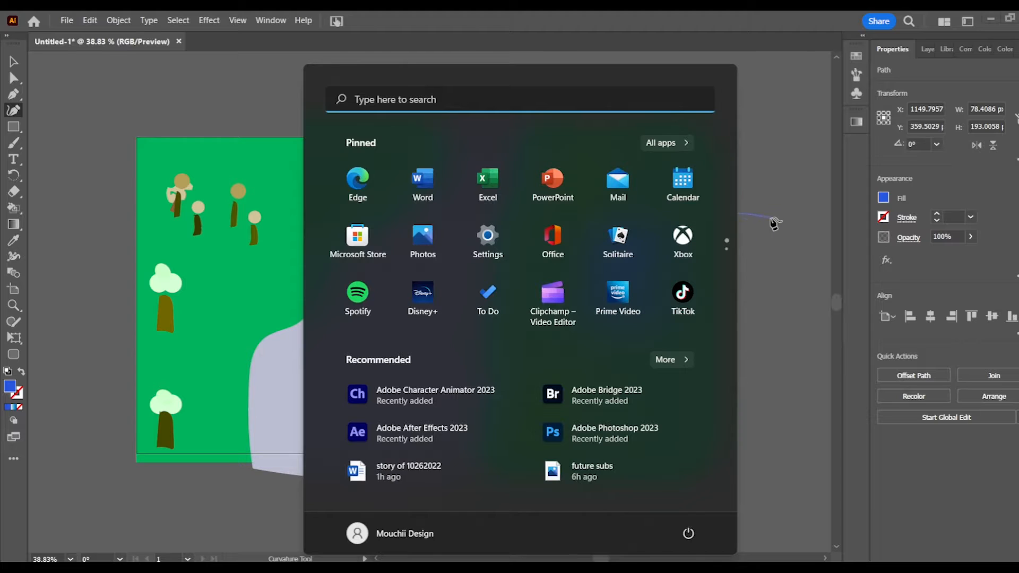
left_click(770, 217)
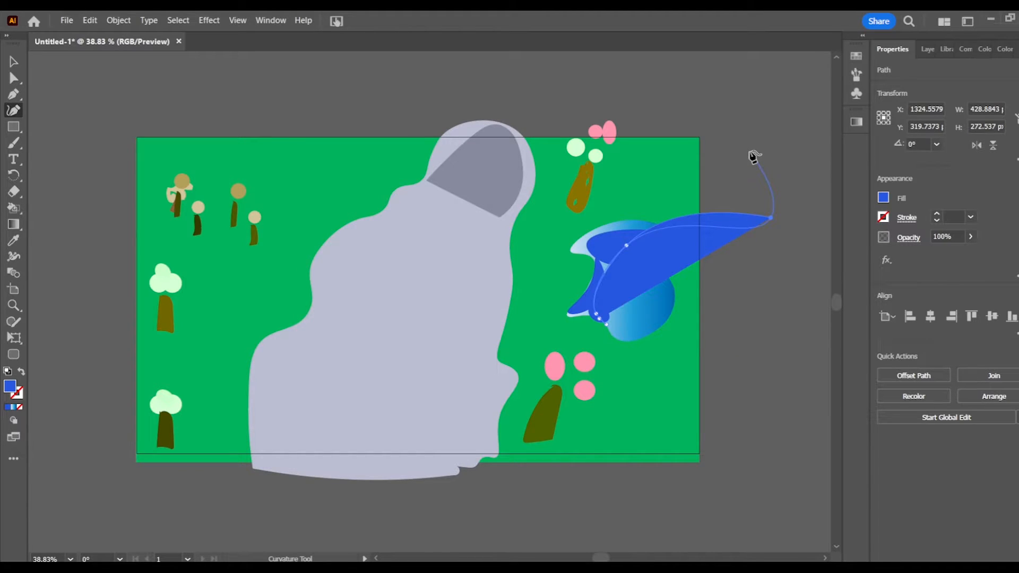
left_click(89, 22)
left_click(106, 35)
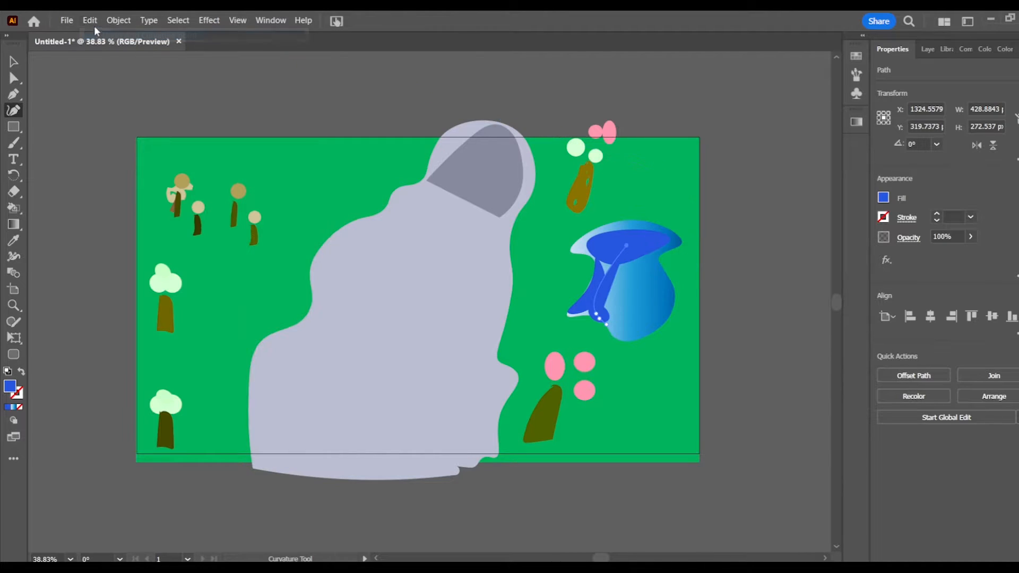
left_click(91, 21)
left_click(111, 36)
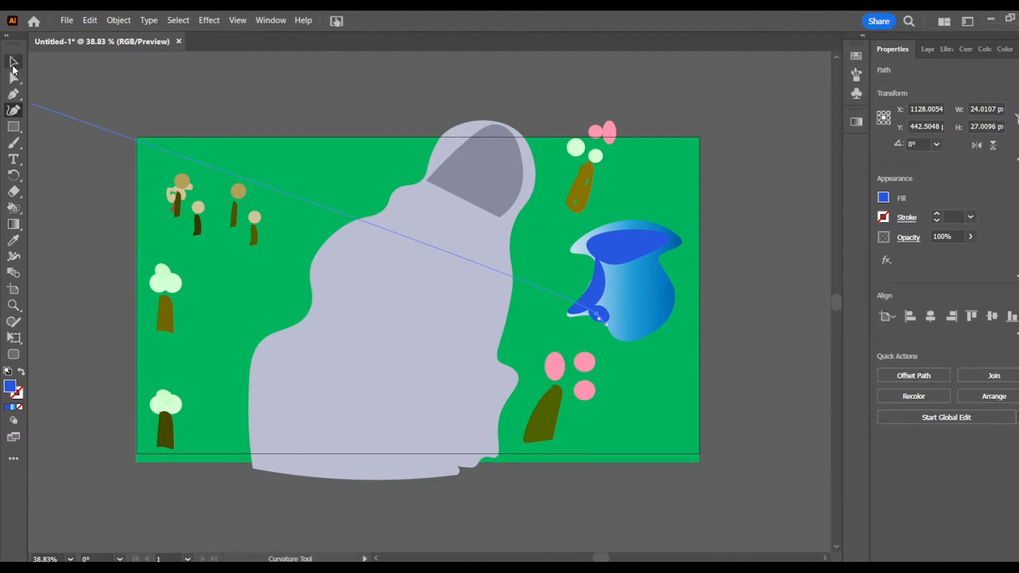
key("Escape")
left_click(14, 61)
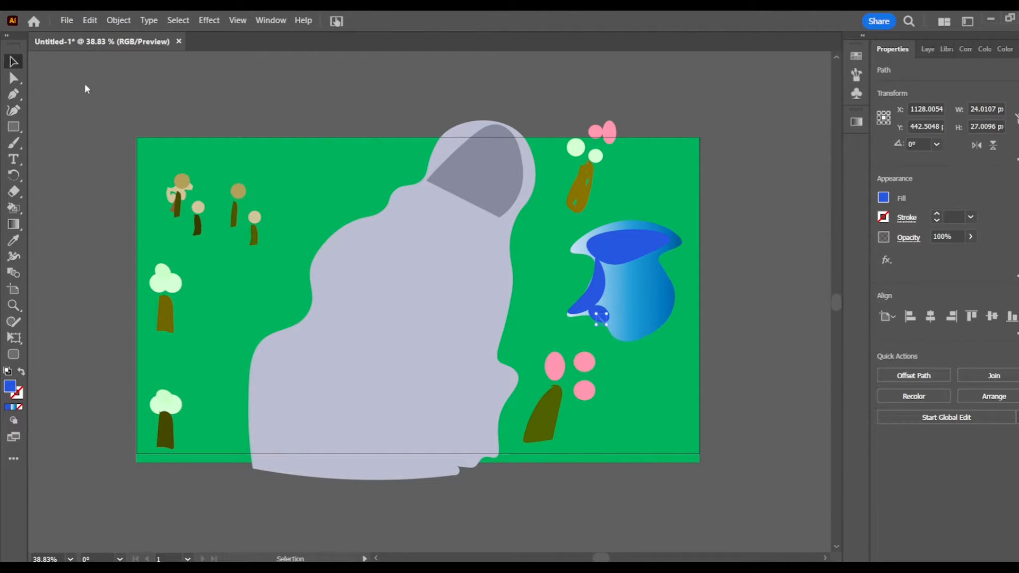
Reshape the small dark blue ellipse with the Curvature tool into a curved band from the outer lower tip to the gradient shape's base.
left_click(598, 309)
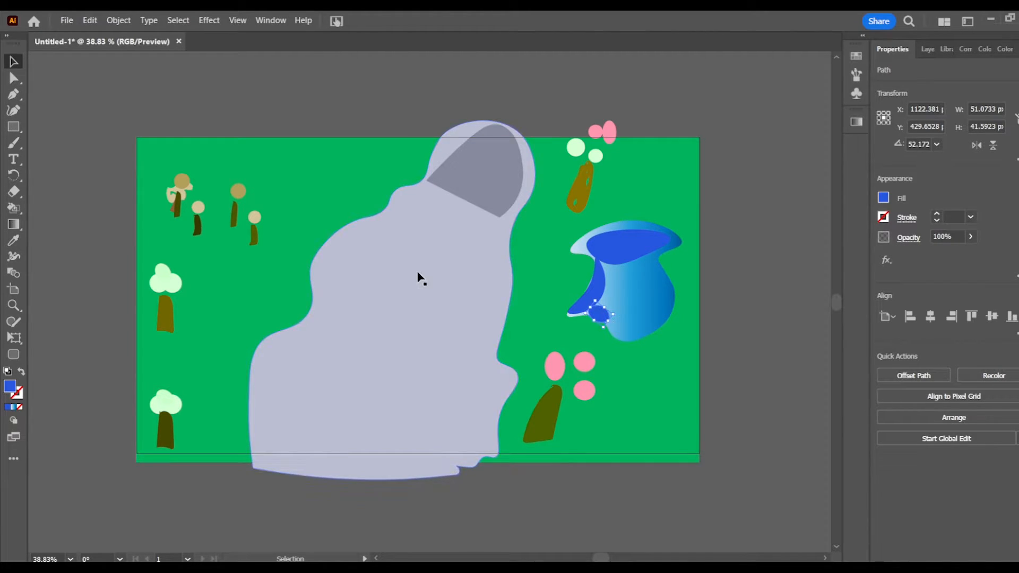
left_click(20, 110)
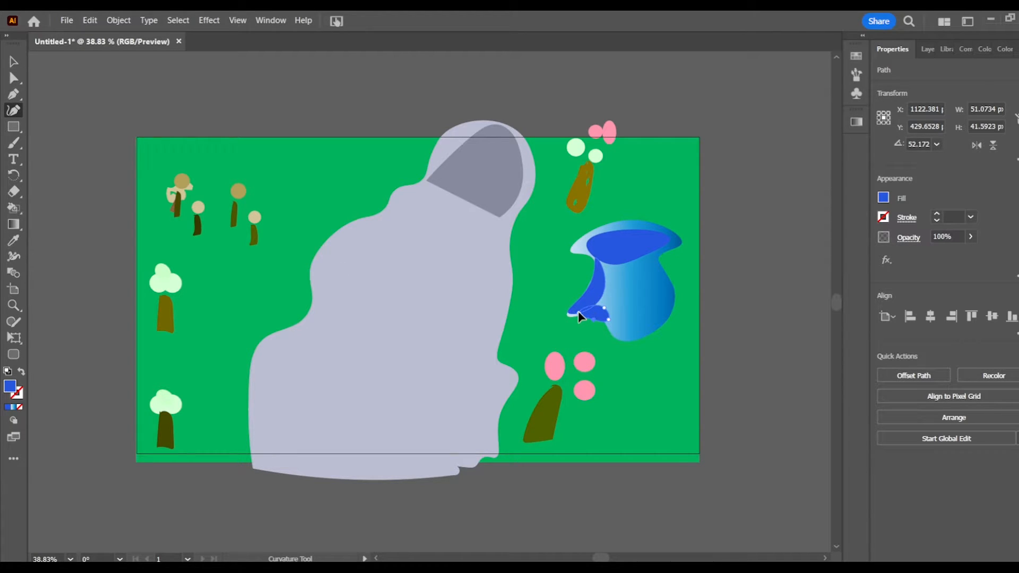
left_click_drag(578, 311, 616, 338)
left_click(601, 316)
left_click(14, 63)
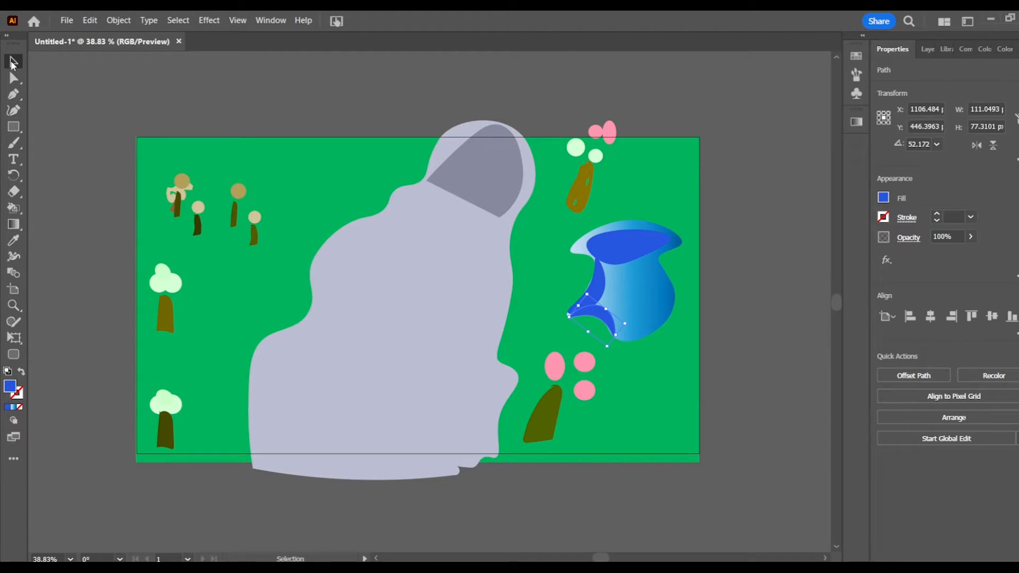
Reshape the upper dark blue oval with the Curvature tool so it spans the gradient shape's upper rim from tip to tip.
left_click(90, 113)
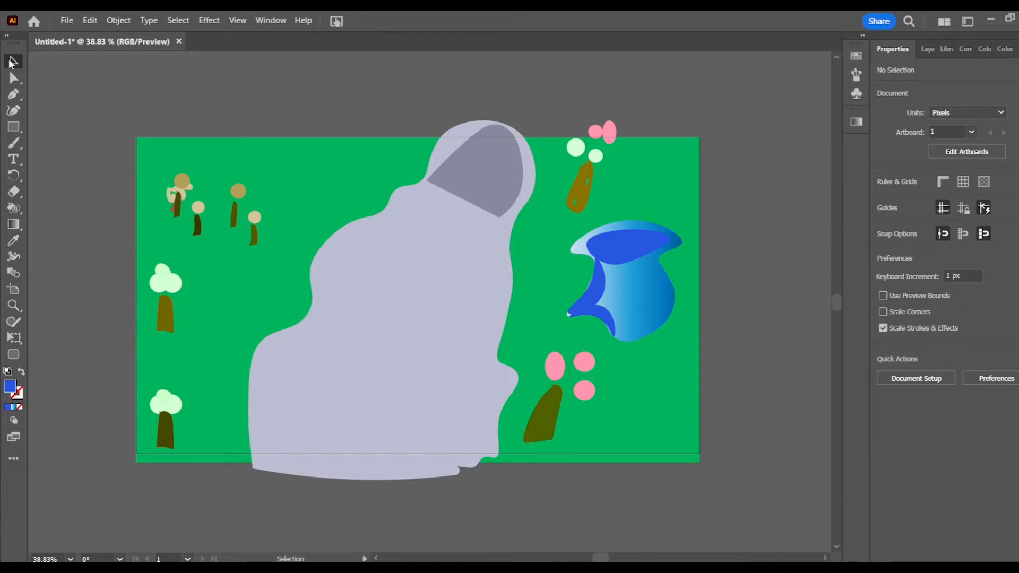
left_click(14, 110)
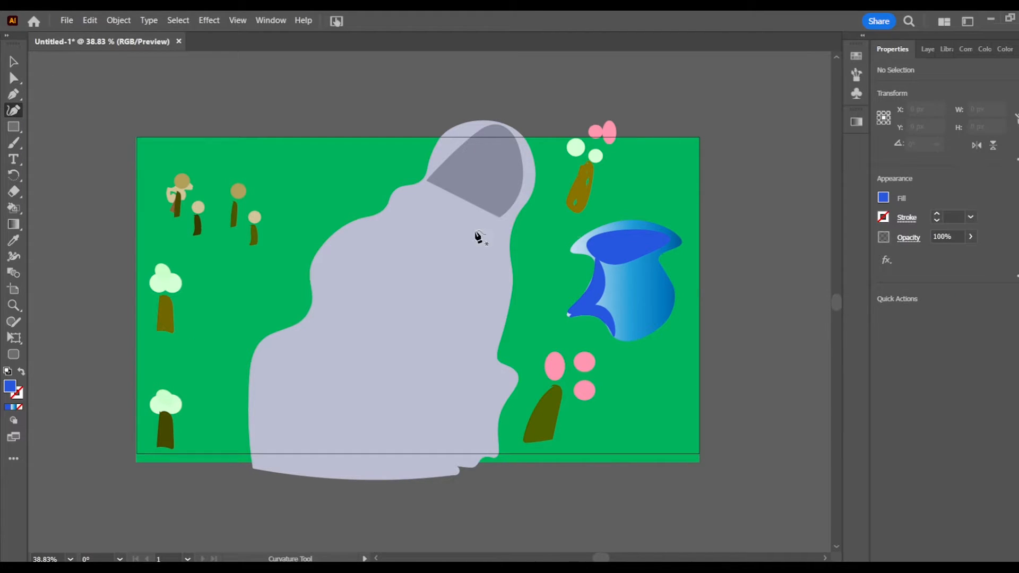
left_click(610, 239)
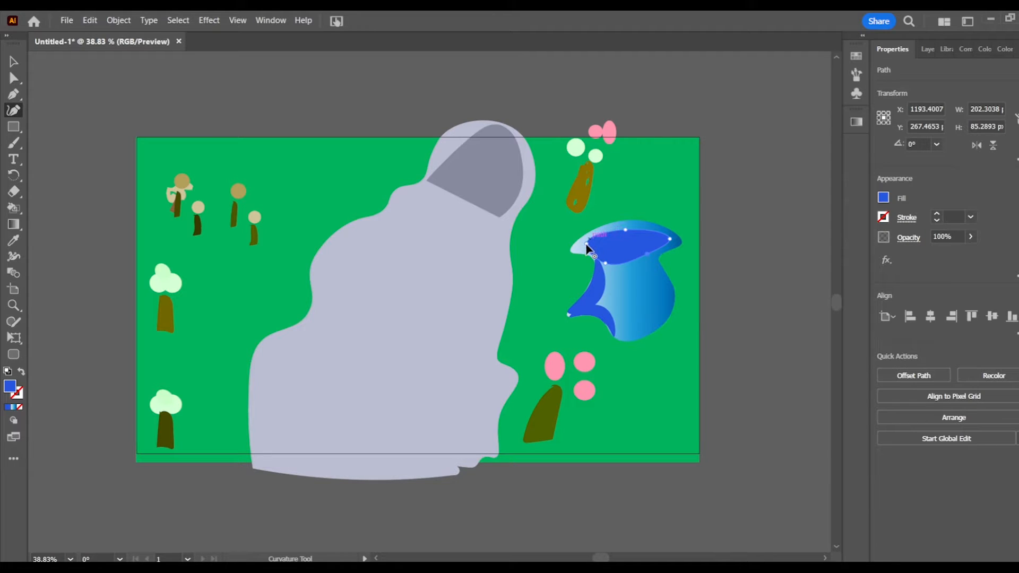
left_click_drag(586, 247, 573, 248)
left_click_drag(625, 230, 682, 243)
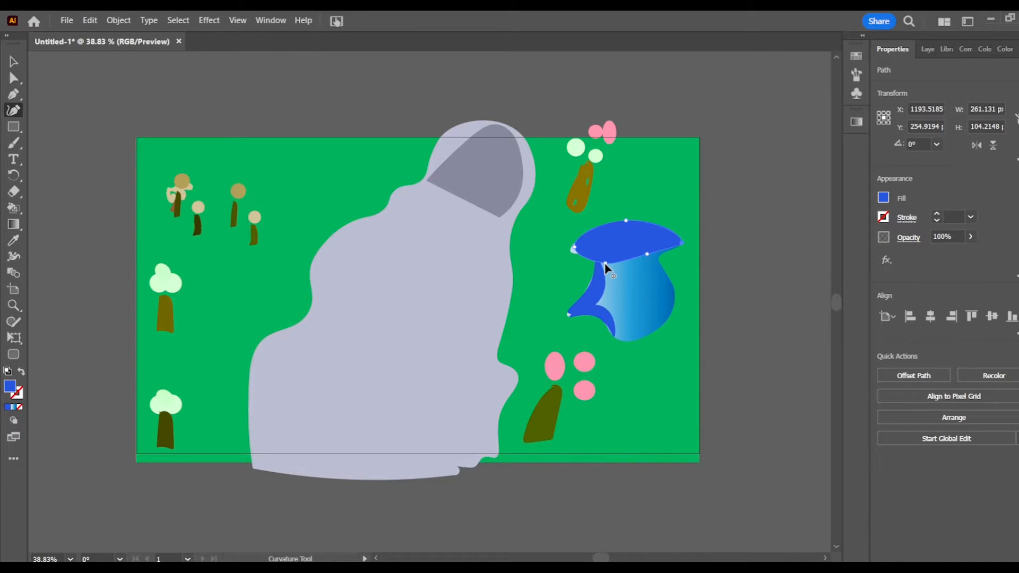
left_click_drag(605, 263, 570, 251)
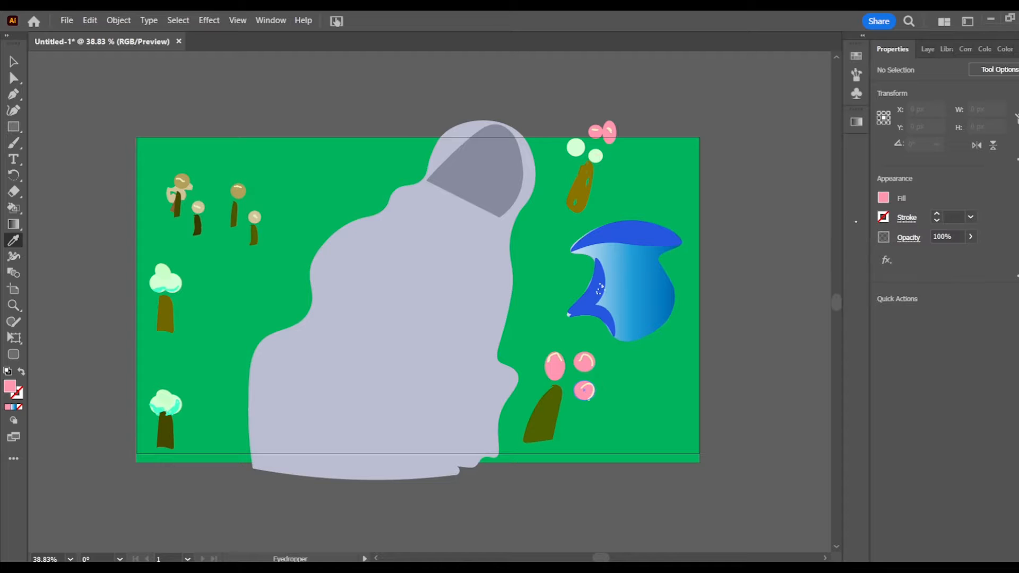
left_click(883, 197)
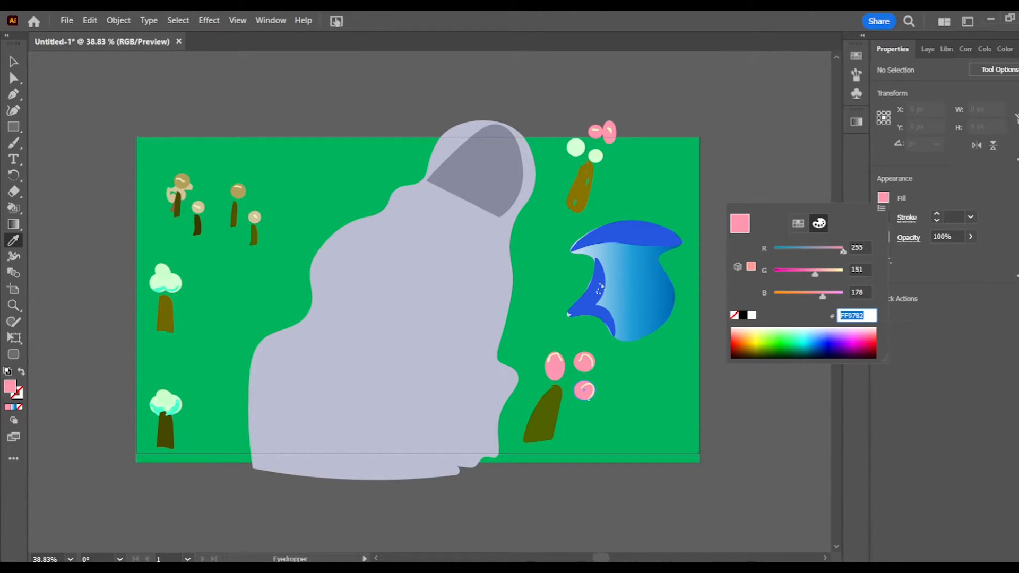
left_click_drag(814, 273, 790, 273)
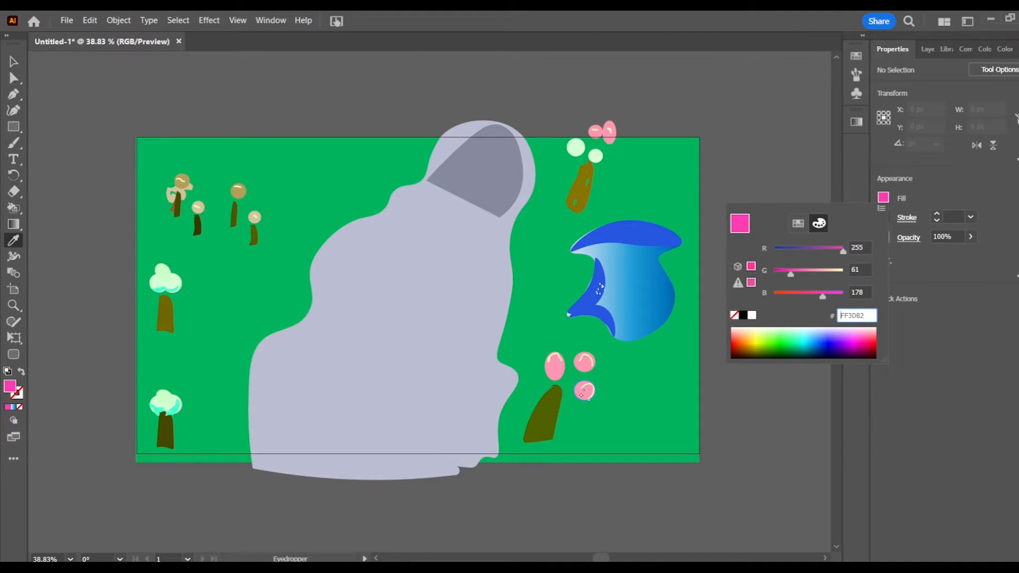
left_click(581, 396)
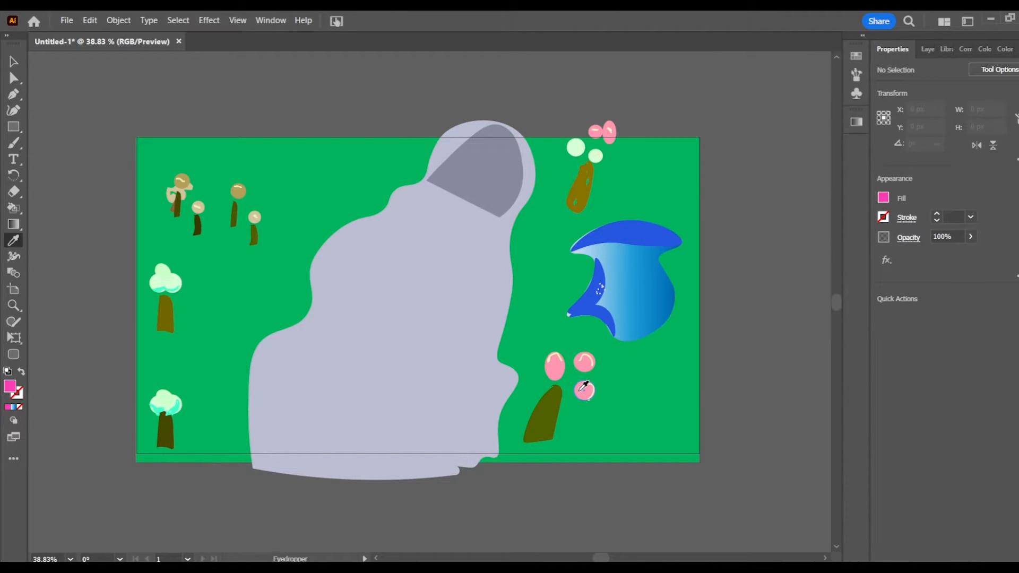
left_click(579, 391)
left_click(597, 409)
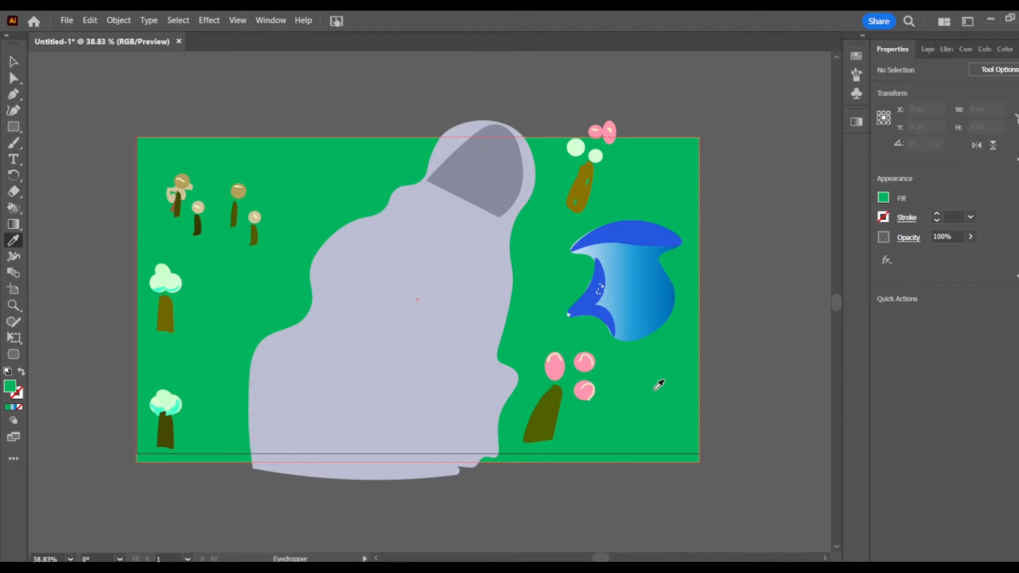
Sample the pink of the lowest round pink crown and change the fill colour to FF3FB2.
left_click(585, 391)
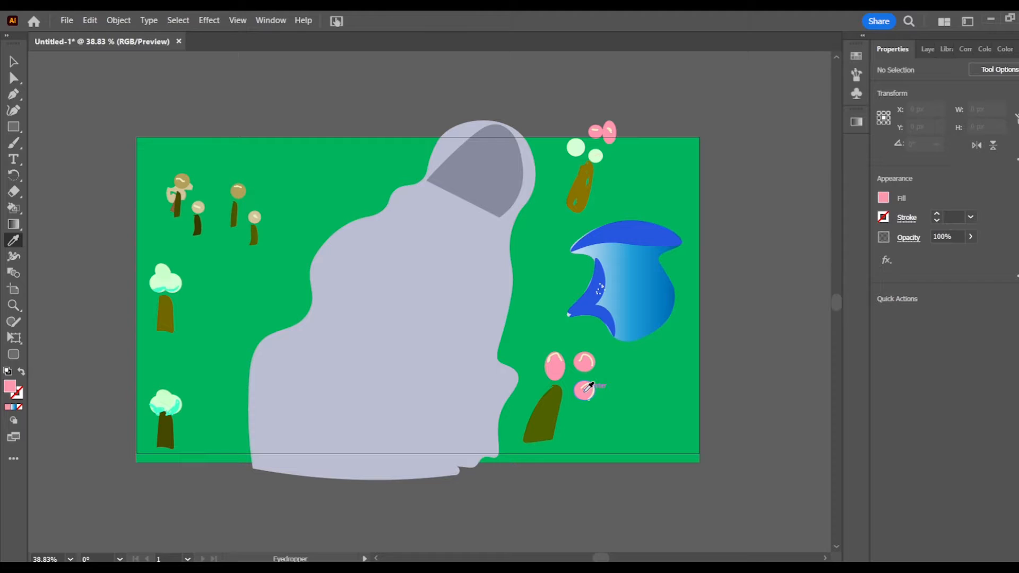
left_click(883, 198)
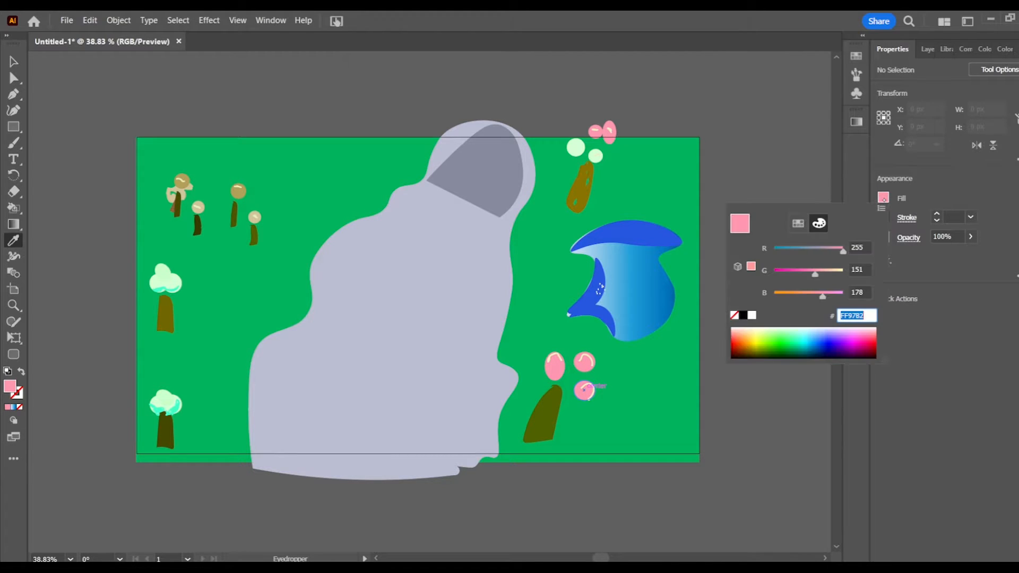
type("FF3FB2")
key("Return")
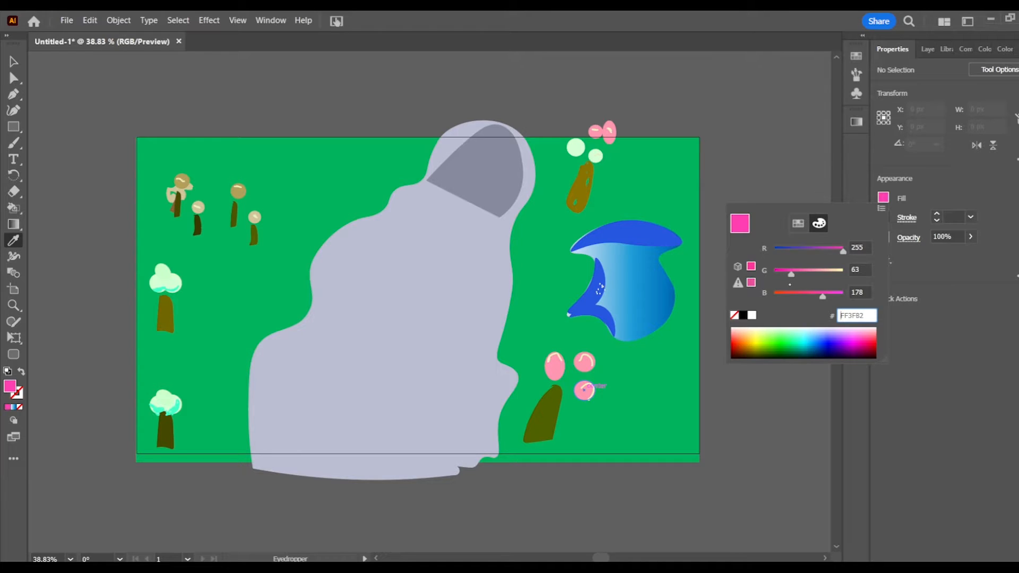
left_click(963, 298)
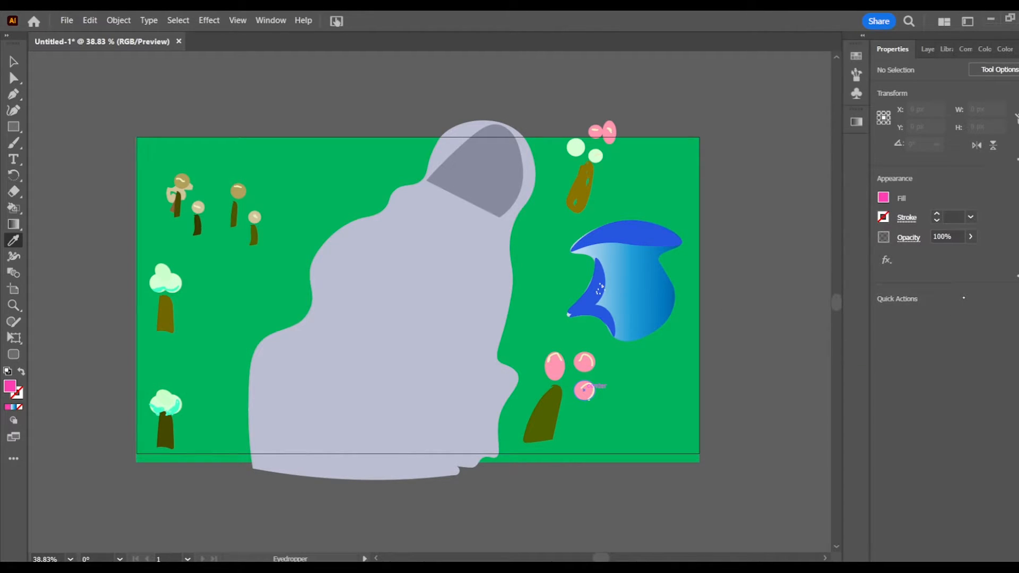
Paint darker shading along the lower edges of the pink and tan crowns with the Paintbrush, using a 1 pt stroke without a fill.
key("b")
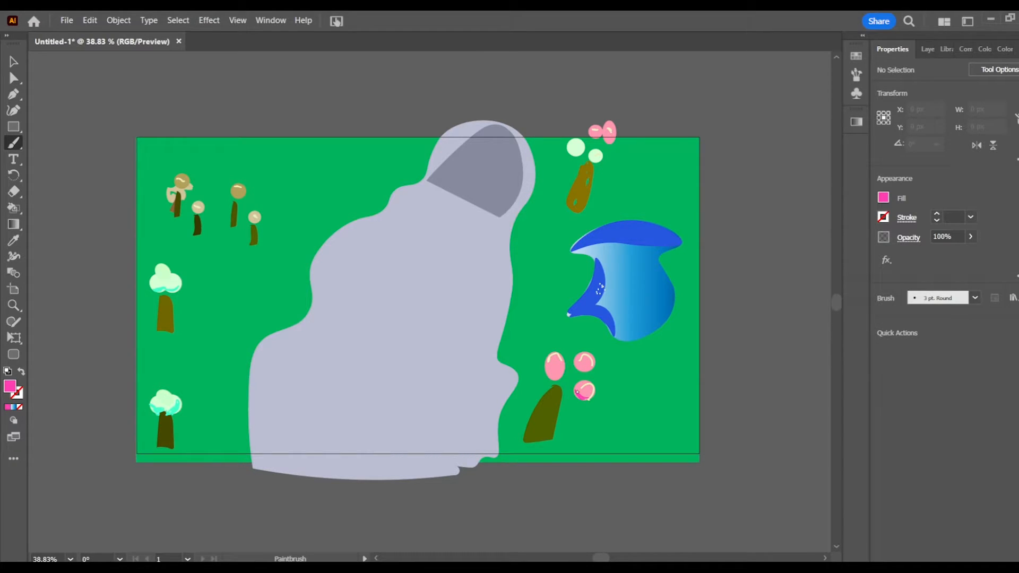
key("shift+x")
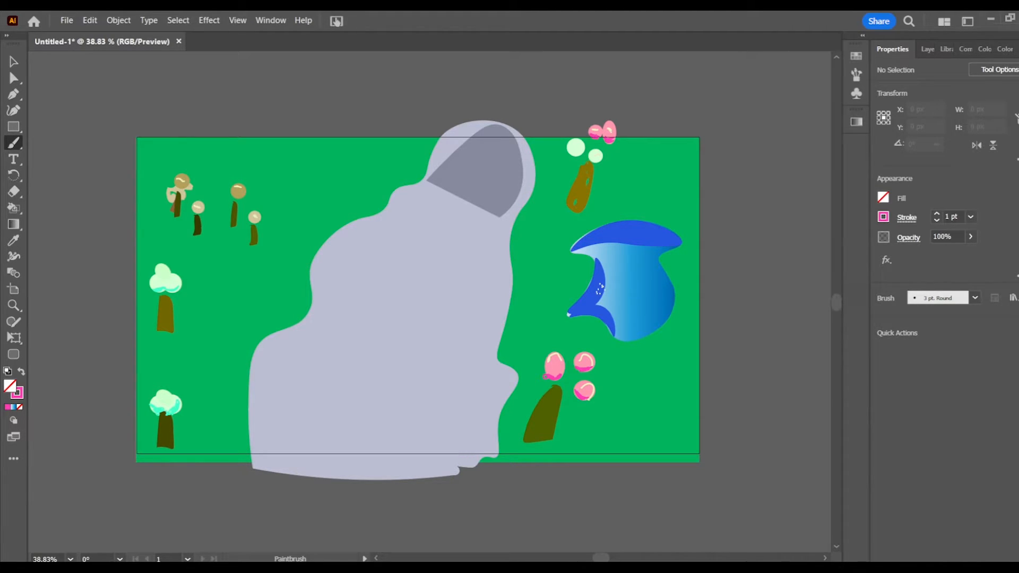
left_click_drag(256, 221, 250, 219)
Draw a rectangle across the artboard's upper edge and reduce it to about 1377 by 90 px.
key("m")
left_click_drag(133, 134, 699, 211)
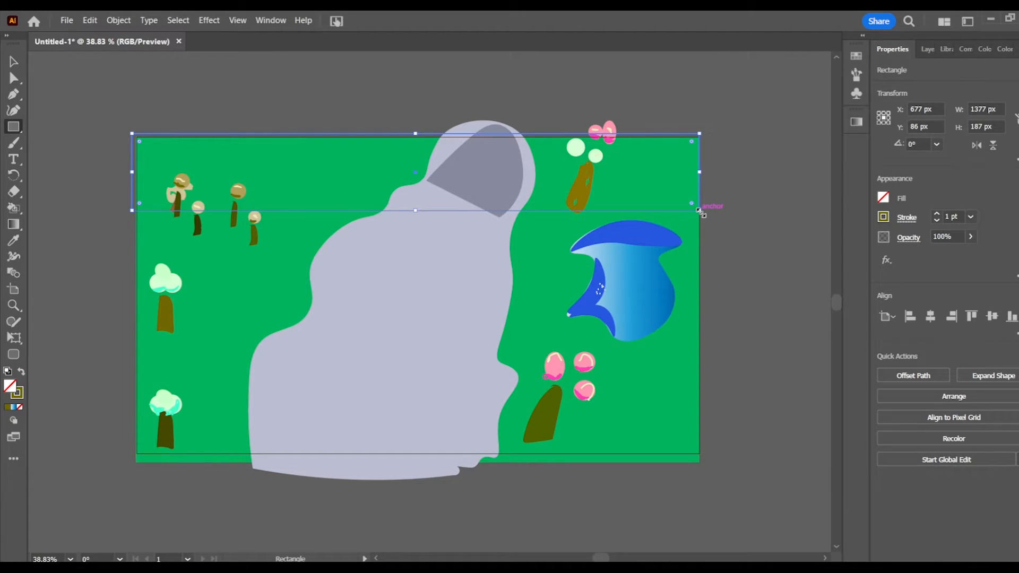
left_click_drag(415, 210, 419, 171)
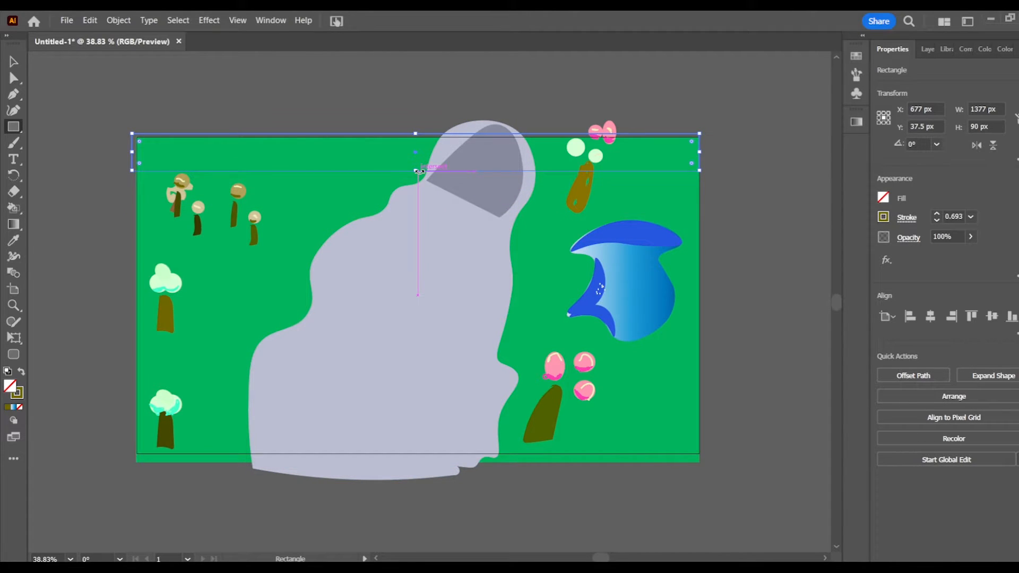
Fill the rectangle along the artboard's upper edge with a medium light blue swatch after trying RGB Cyan and pure blue.
key("F7")
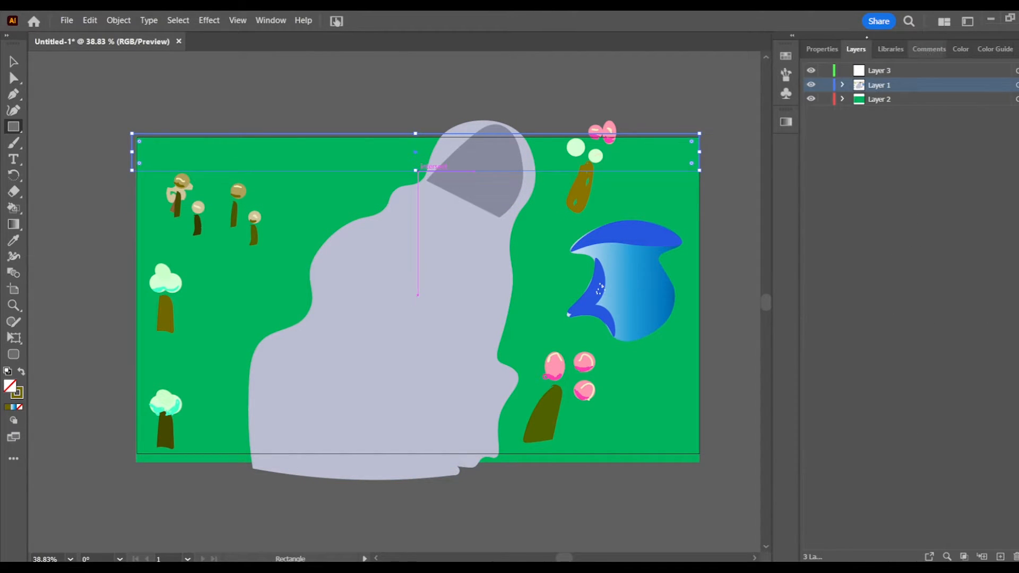
key("F6")
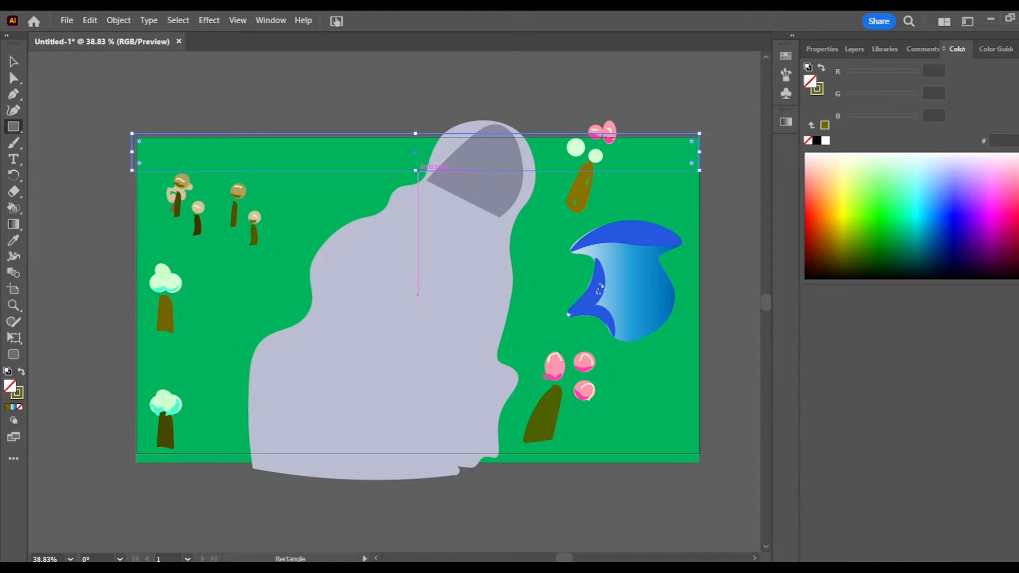
left_click(785, 56)
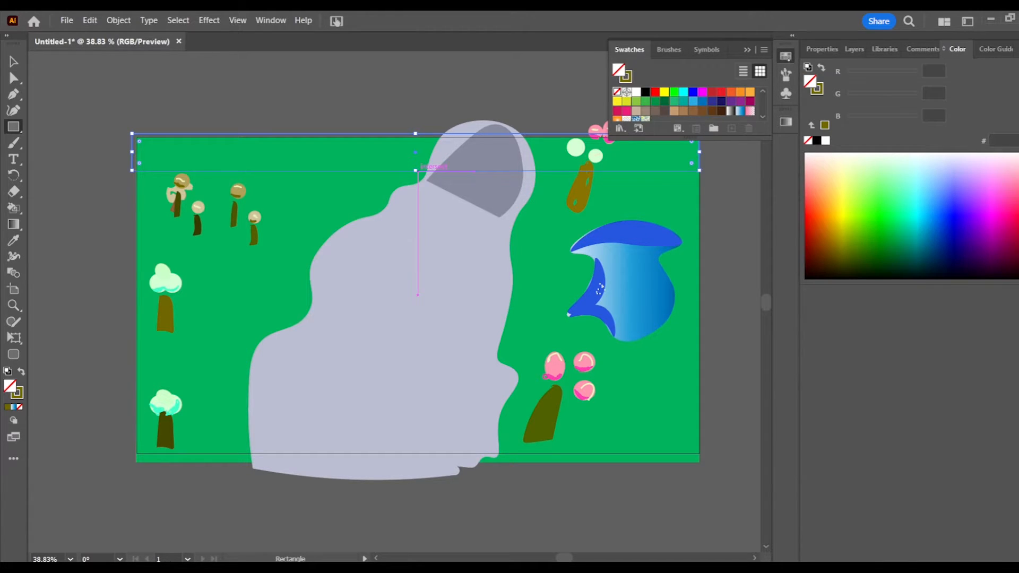
left_click(684, 93)
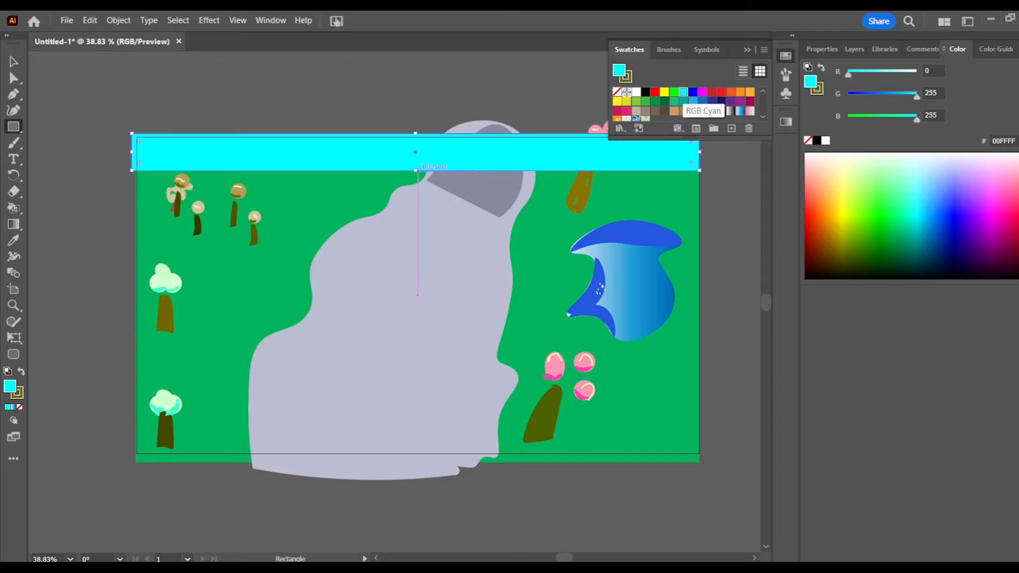
left_click(693, 92)
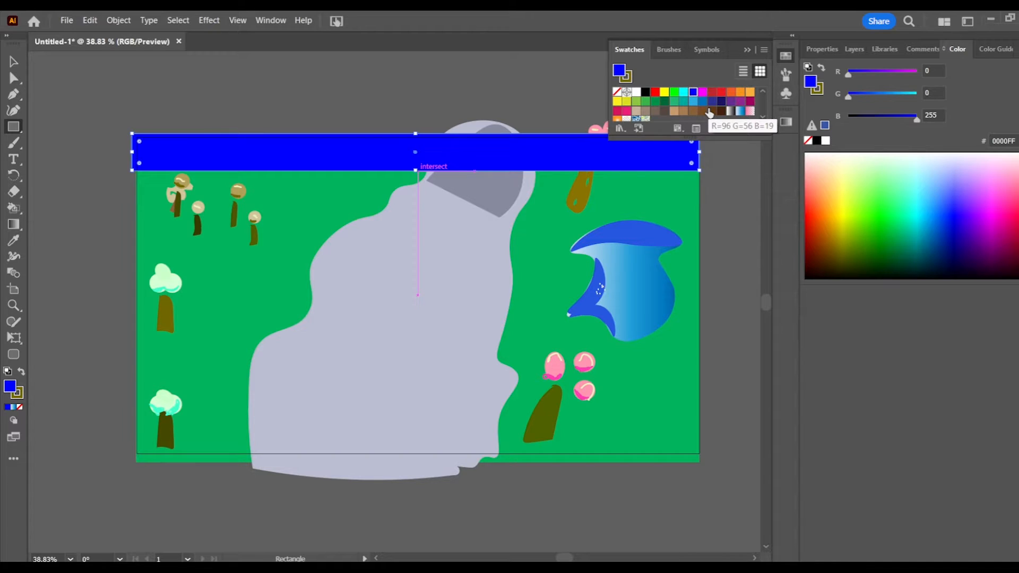
left_click(683, 92)
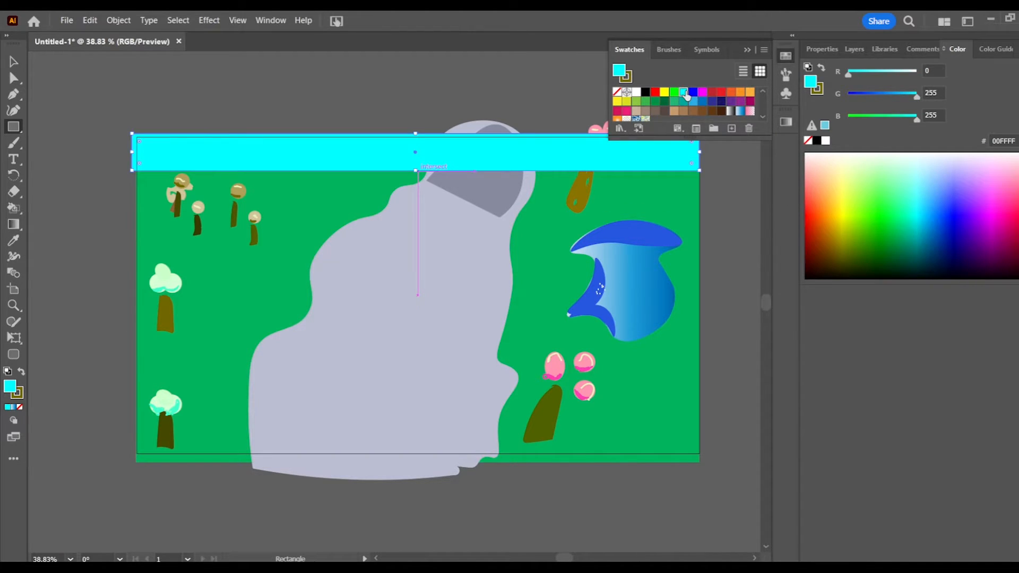
left_click(694, 101)
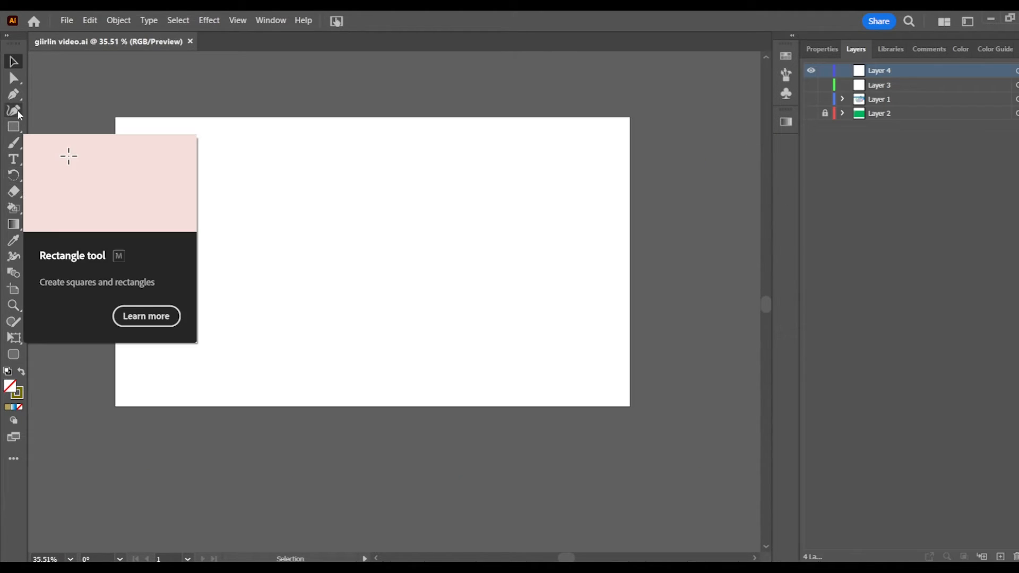
Draw an unfilled circle on Layer 4 in the upper middle of the blank artboard with the Ellipse tool.
left_click(13, 129)
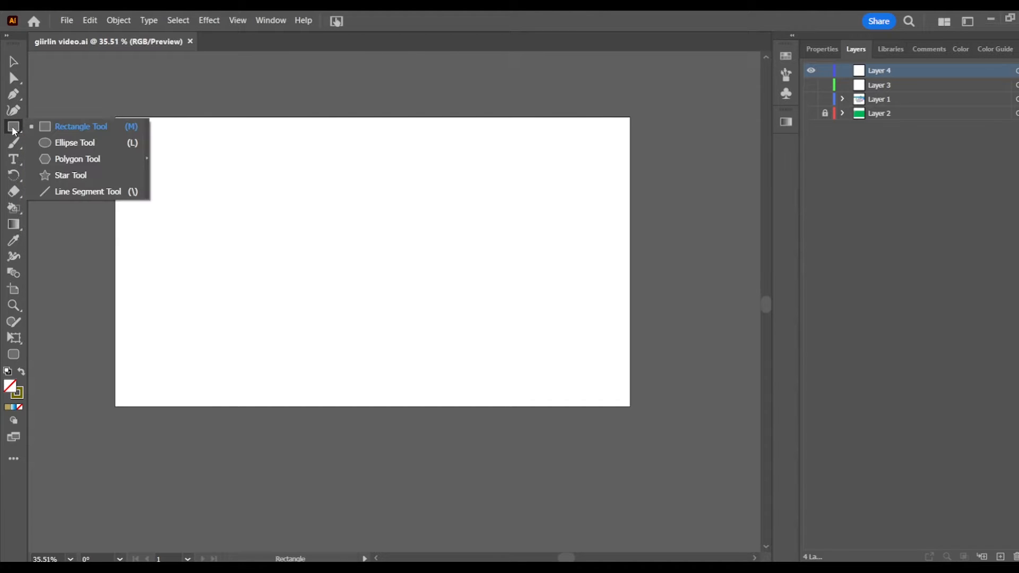
left_click(46, 142)
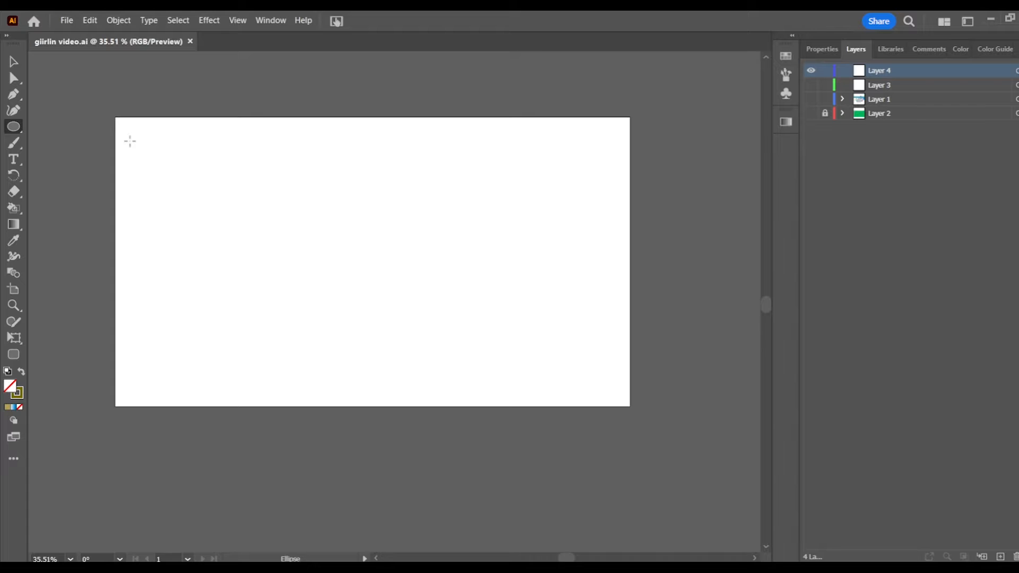
left_click_drag(320, 178, 370, 227)
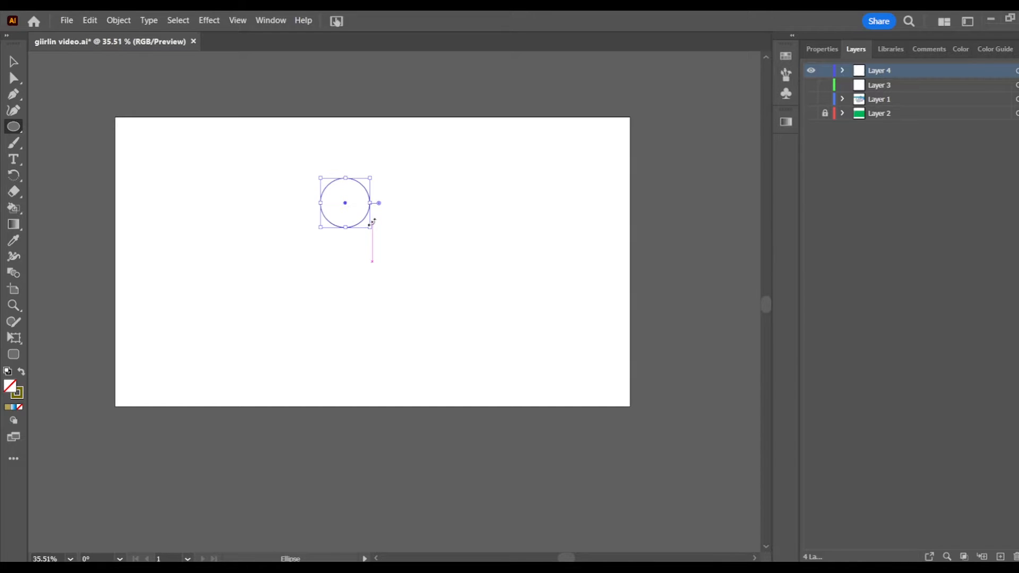
Draw a closed, curved arm-like shape just below the circle with the Curvature tool.
left_click(14, 134)
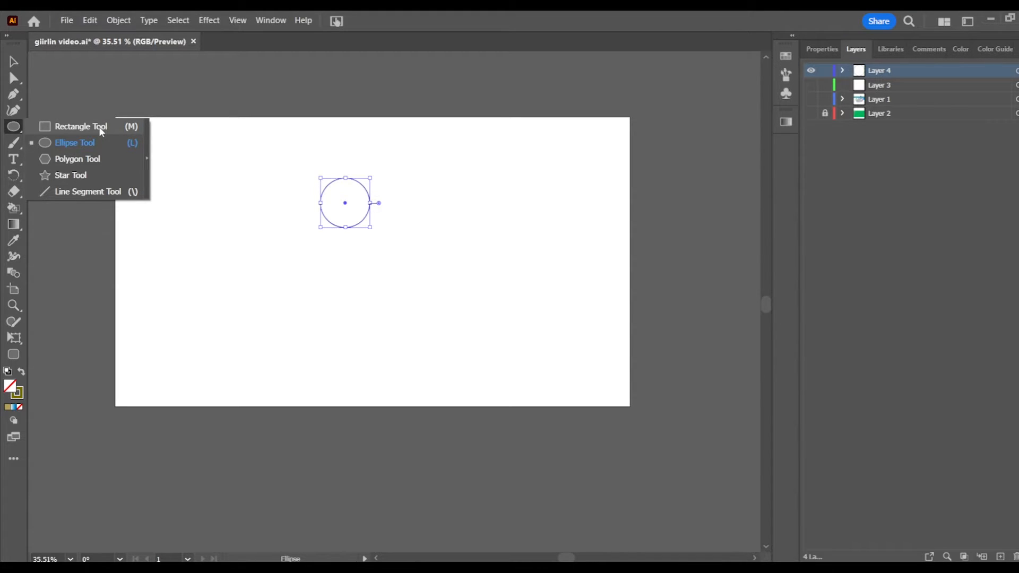
key("shift+grave")
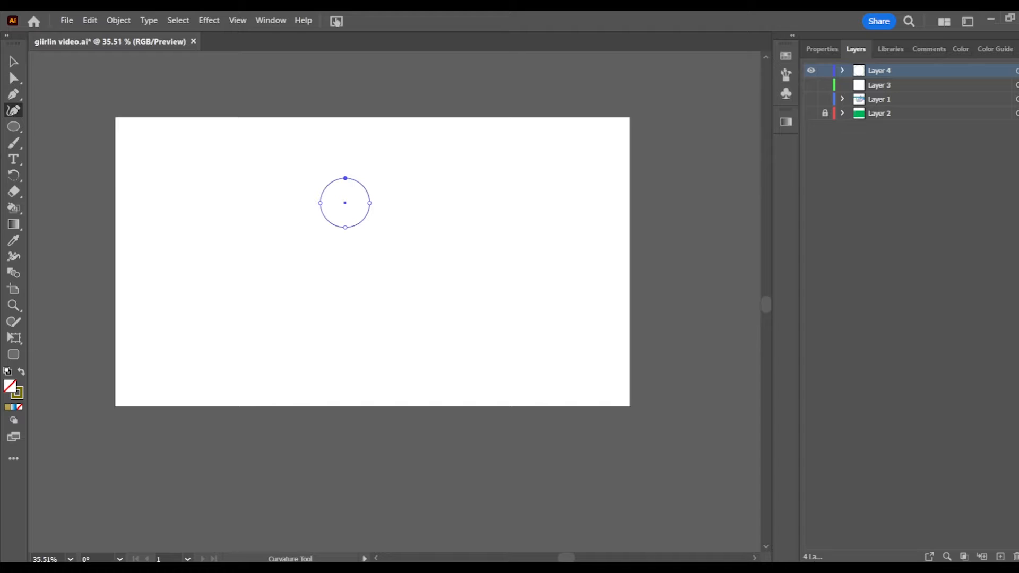
left_click(336, 235)
left_click(317, 266)
left_click(319, 296)
left_click(335, 292)
left_click(331, 265)
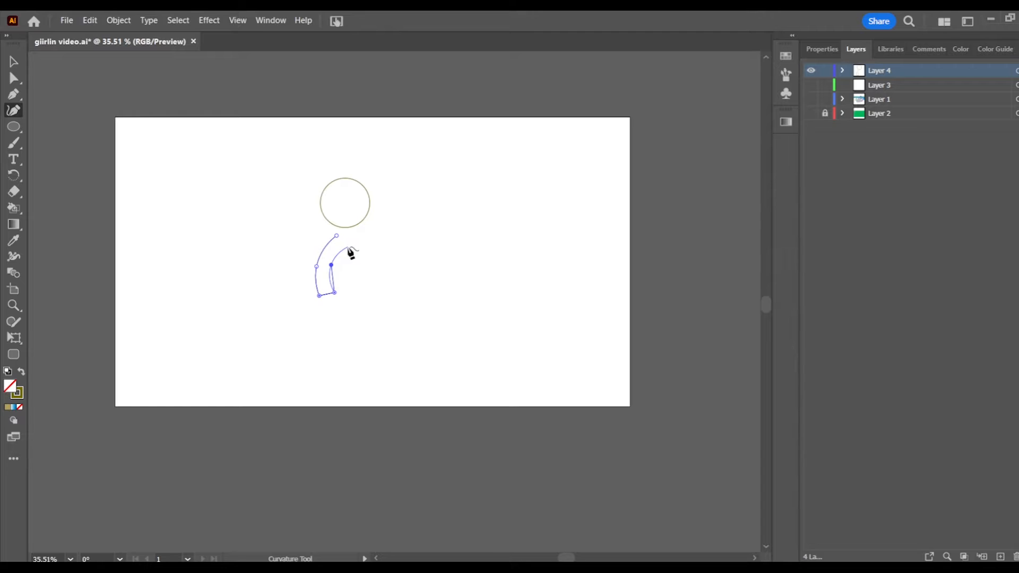
left_click(345, 247)
left_click(336, 235)
Duplicate the curved arm-like shape and place the copy to the right of the original, at about the same height.
left_click(13, 61)
left_click_drag(293, 226, 291, 289)
scroll(289, 286, "left", 1)
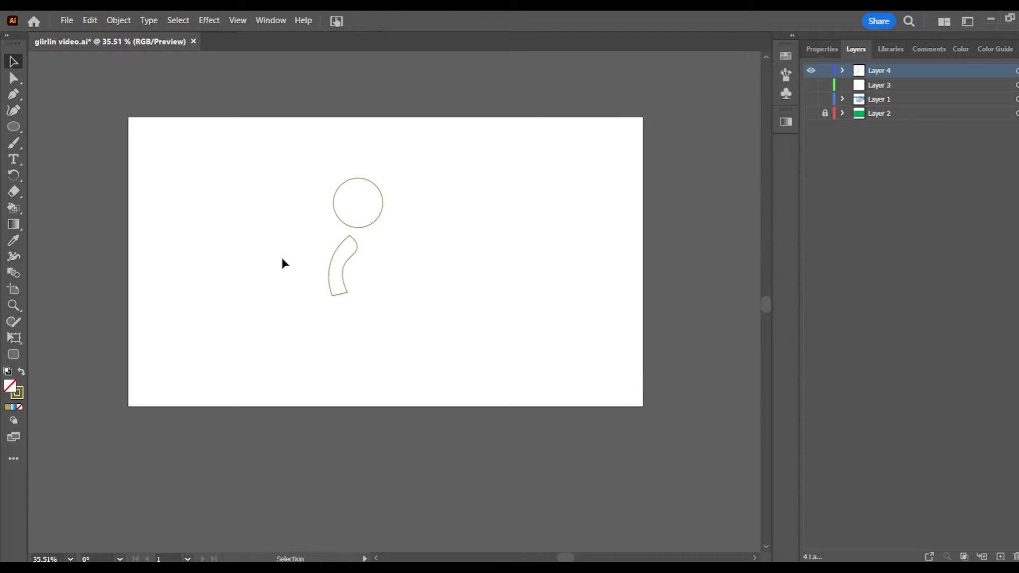
left_click_drag(313, 243, 370, 308)
left_click_drag(350, 264, 404, 266)
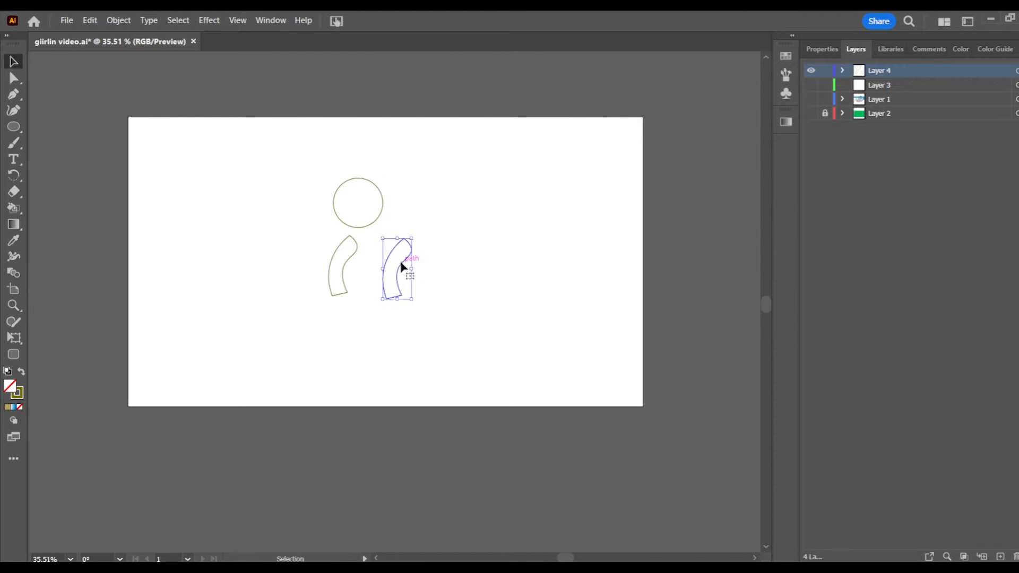
left_click(119, 21)
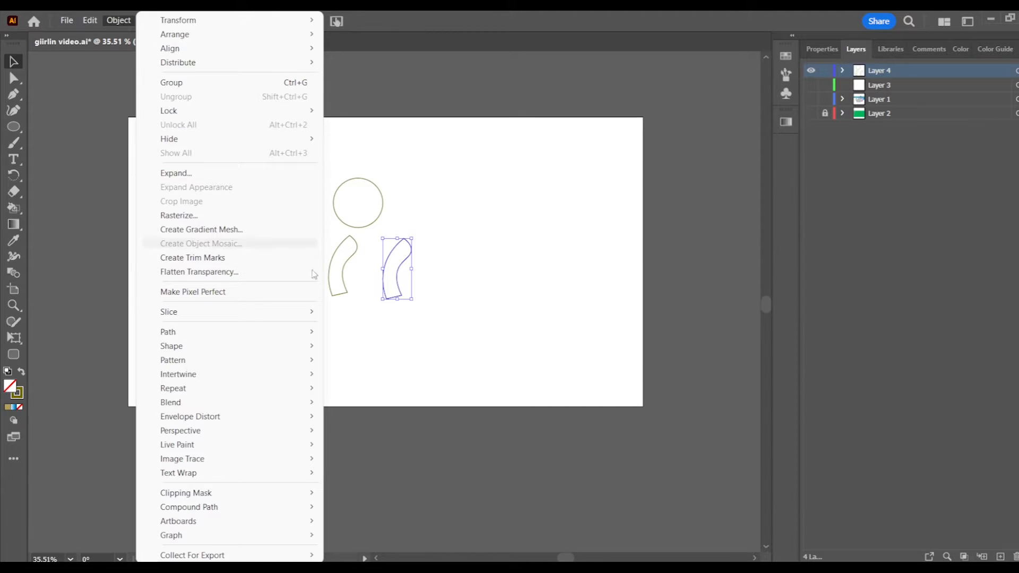
mouse_move(304, 423)
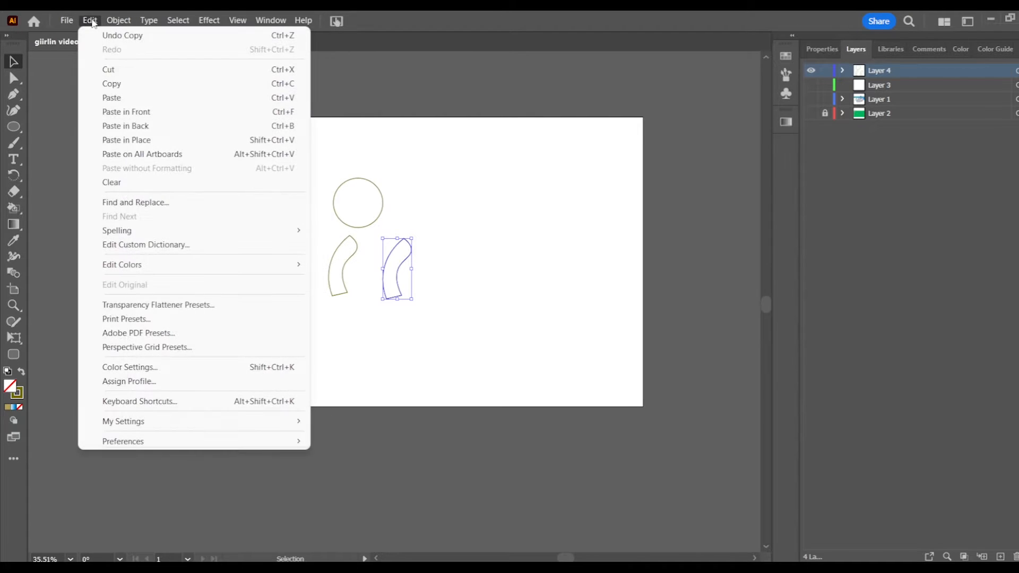
key("Escape")
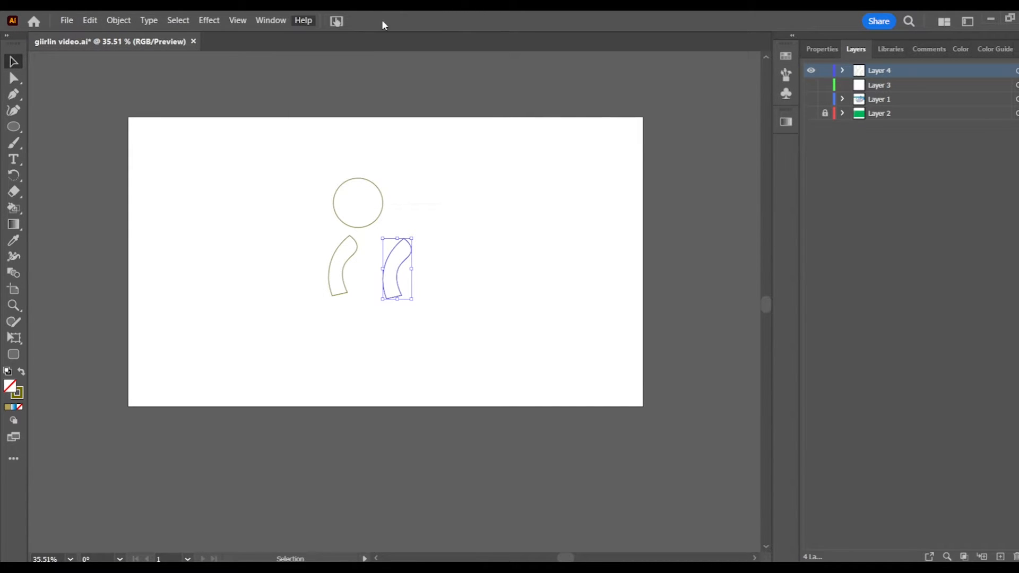
Mirror the copied arm shape horizontally with the Reflect tool and move both arms up against the underside of the circle.
left_click(17, 183)
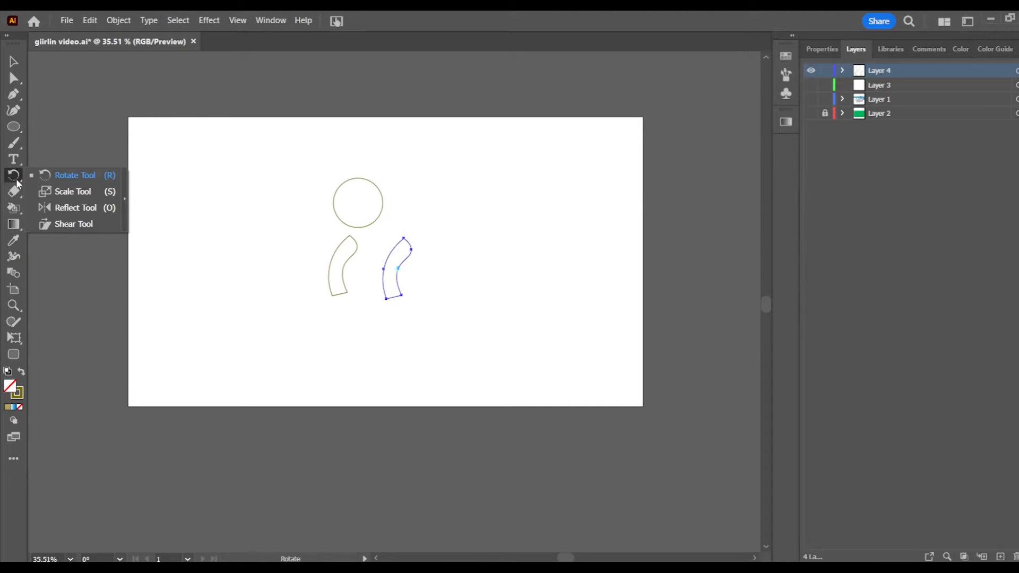
left_click(64, 207)
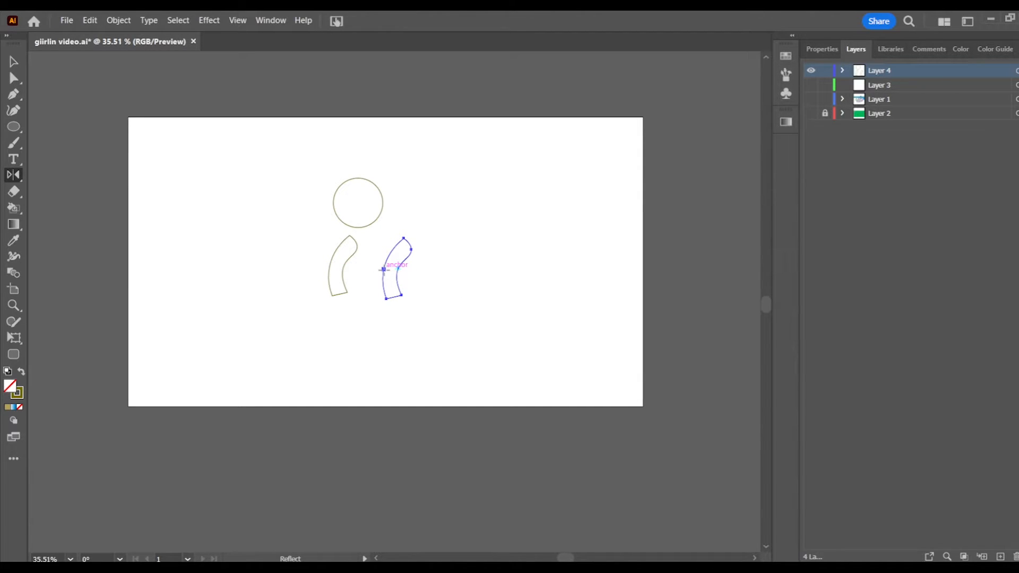
left_click_drag(383, 269, 409, 275)
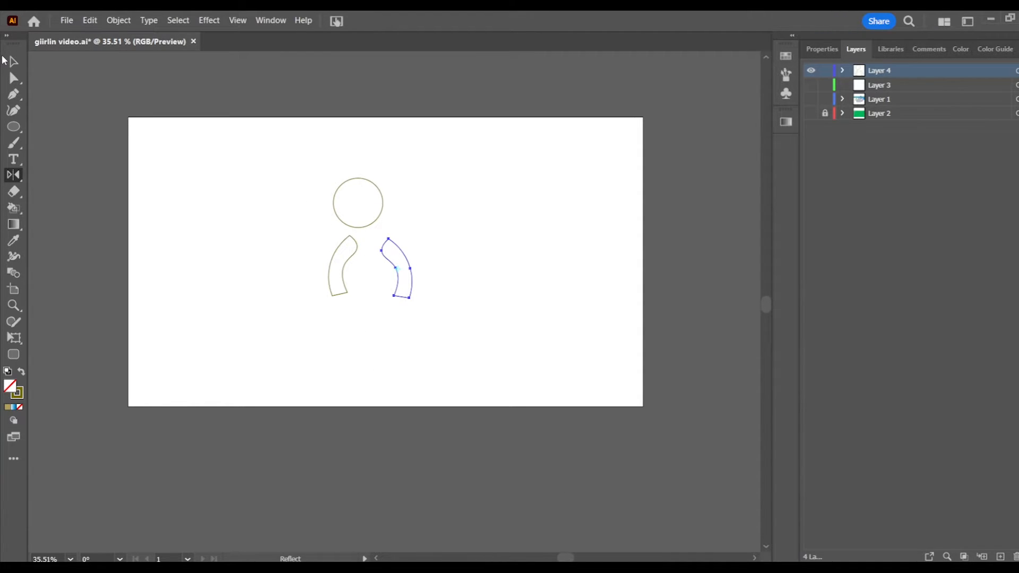
left_click(14, 61)
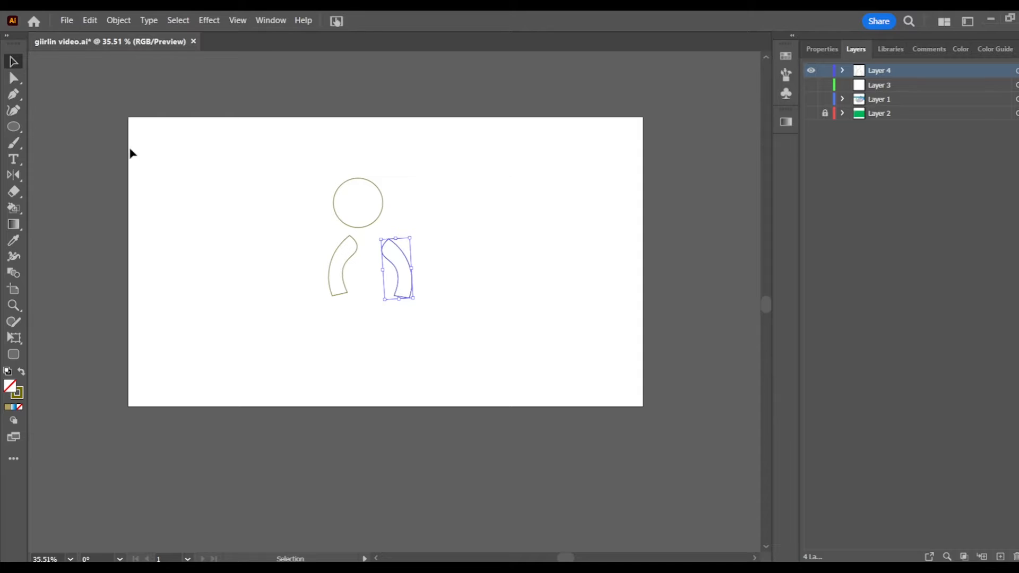
left_click(344, 253)
left_click_drag(350, 255, 340, 253)
left_click_drag(411, 269, 405, 247)
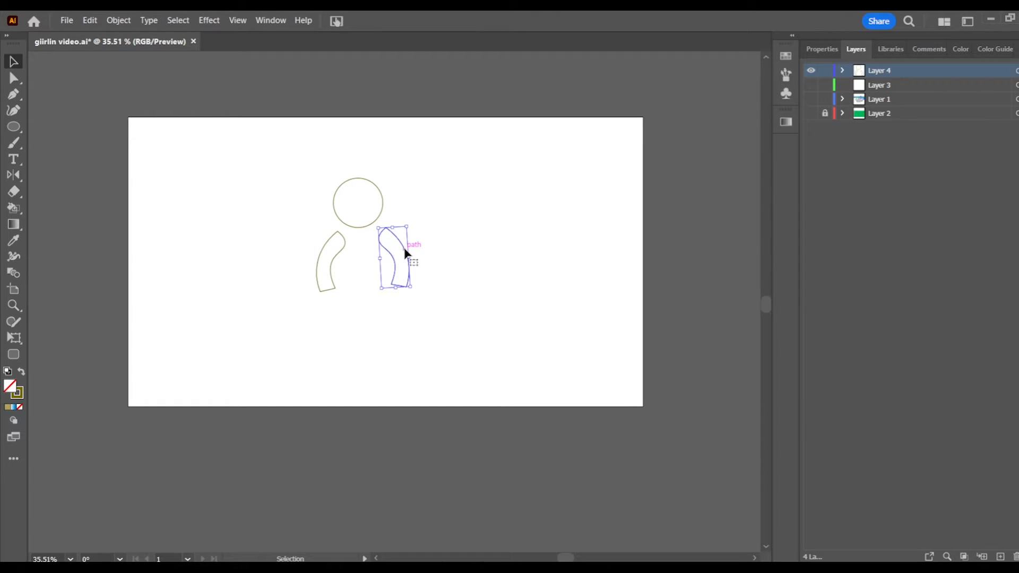
Draw a closed, four-cornered thigh shape between and below the arms with the Curvature tool, keeping its outer side slightly curved.
left_click(14, 145)
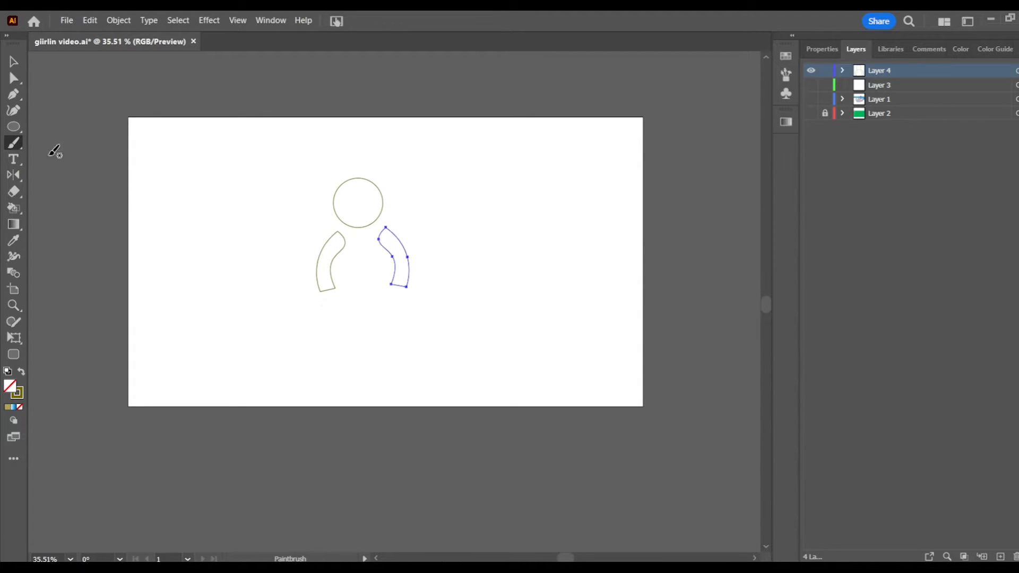
left_click(13, 110)
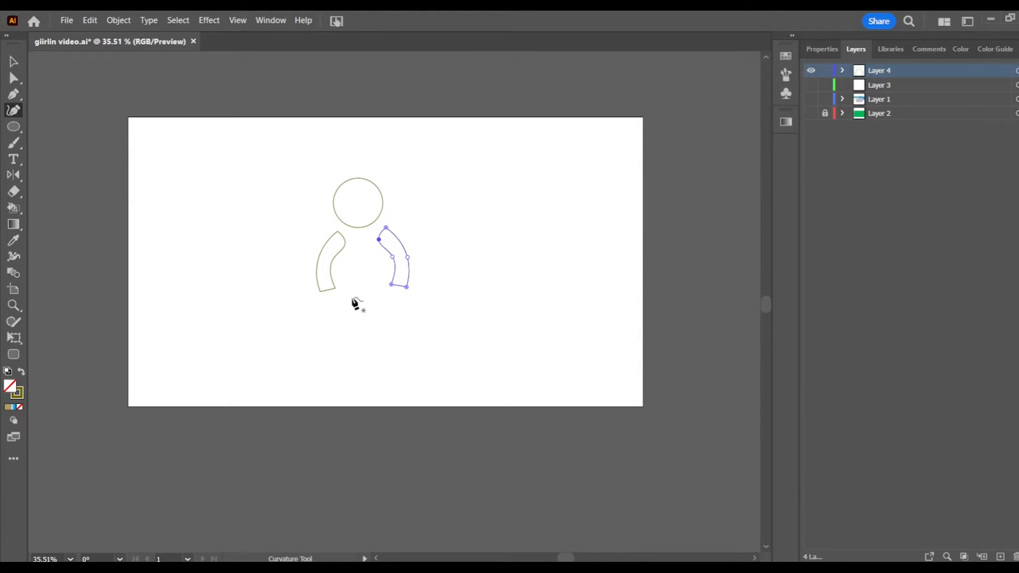
left_click(14, 61)
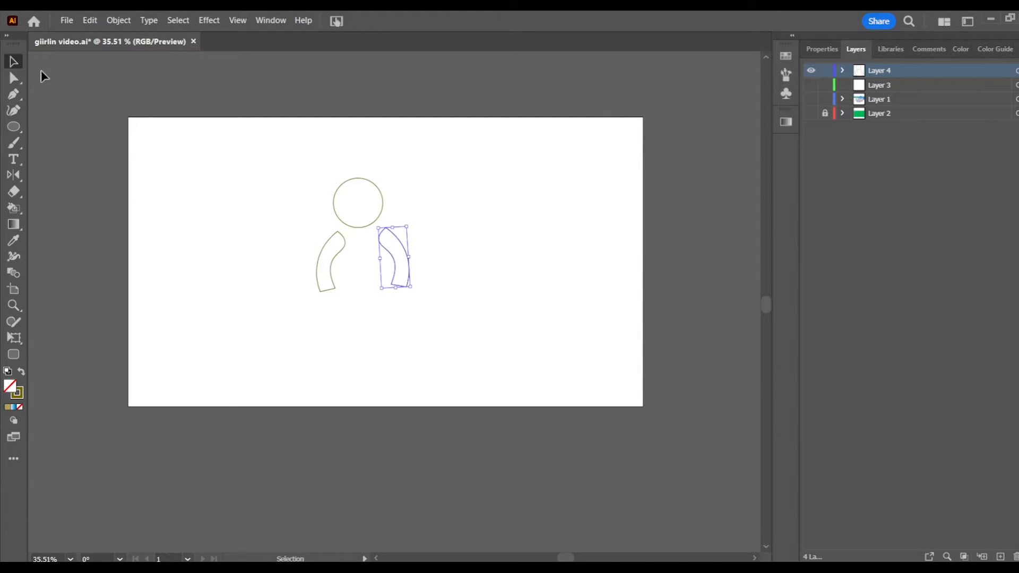
left_click(215, 197)
left_click(12, 110)
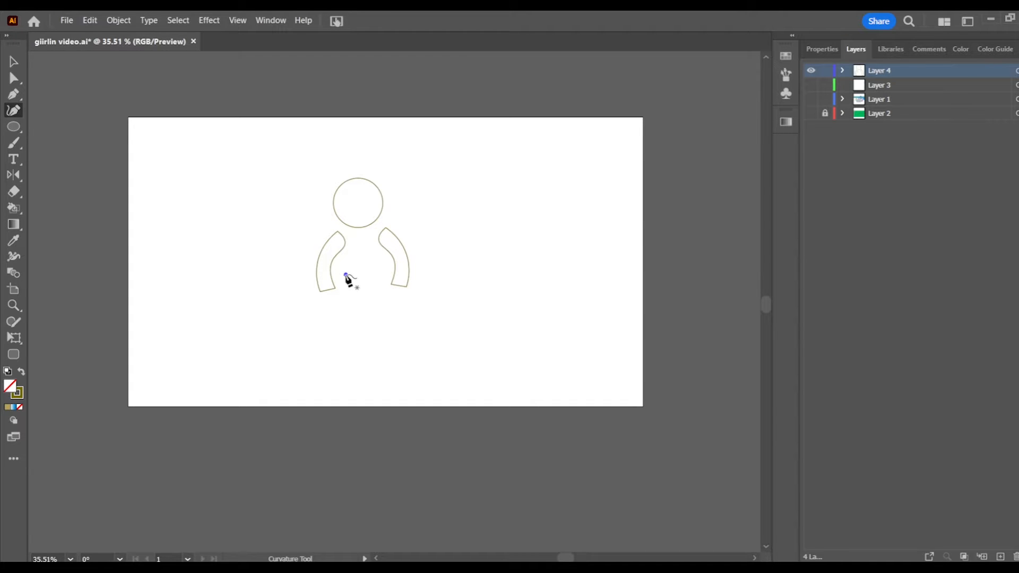
left_click(345, 274)
left_click(361, 275)
left_click(358, 317)
left_click(338, 313)
left_click(345, 274)
double_click(346, 274)
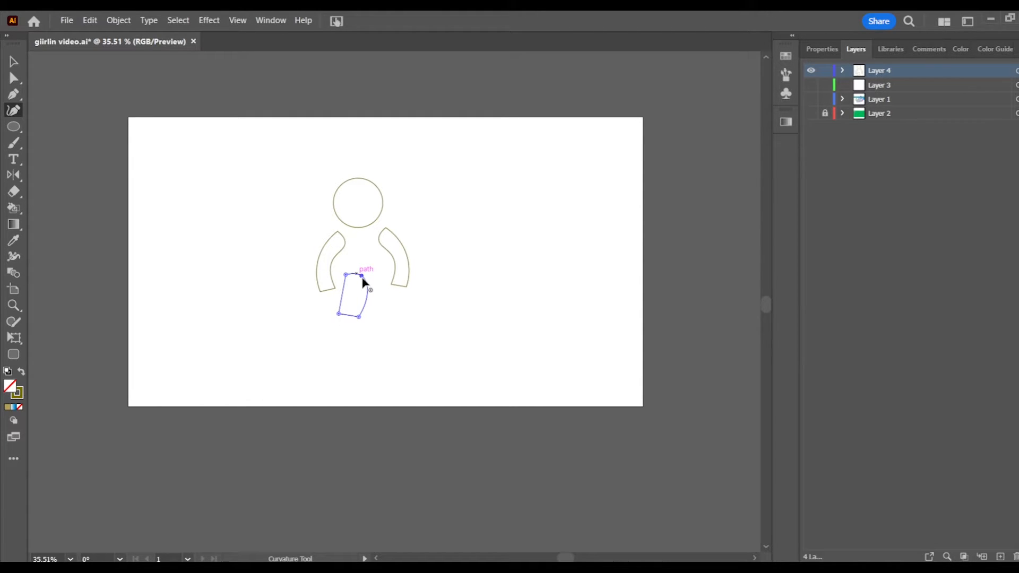
double_click(361, 276)
left_click_drag(361, 296, 364, 298)
Duplicate the thigh shape to form a pair below the arms and mirror the left one with the Reflect tool.
left_click(16, 62)
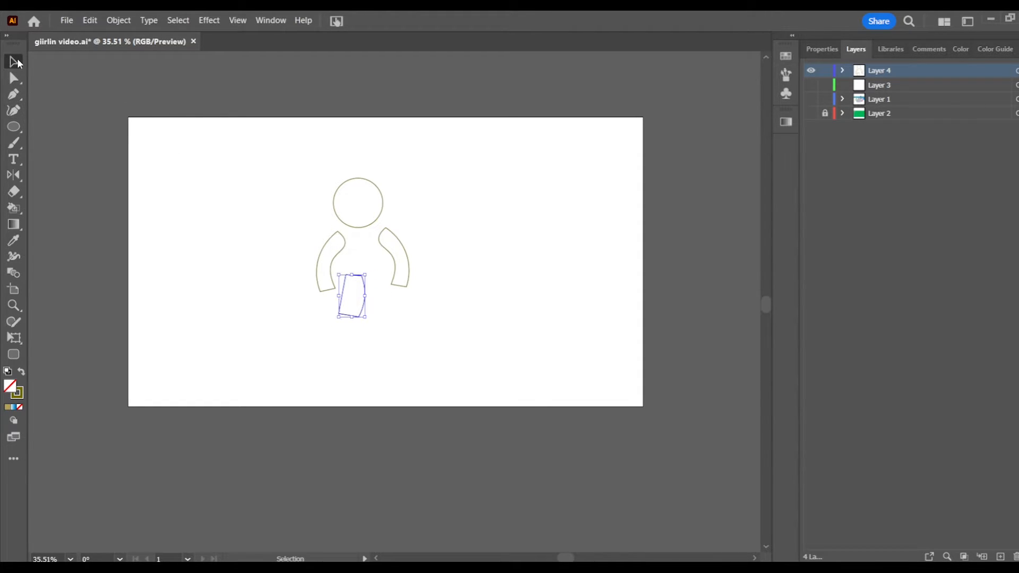
left_click_drag(343, 303, 326, 329)
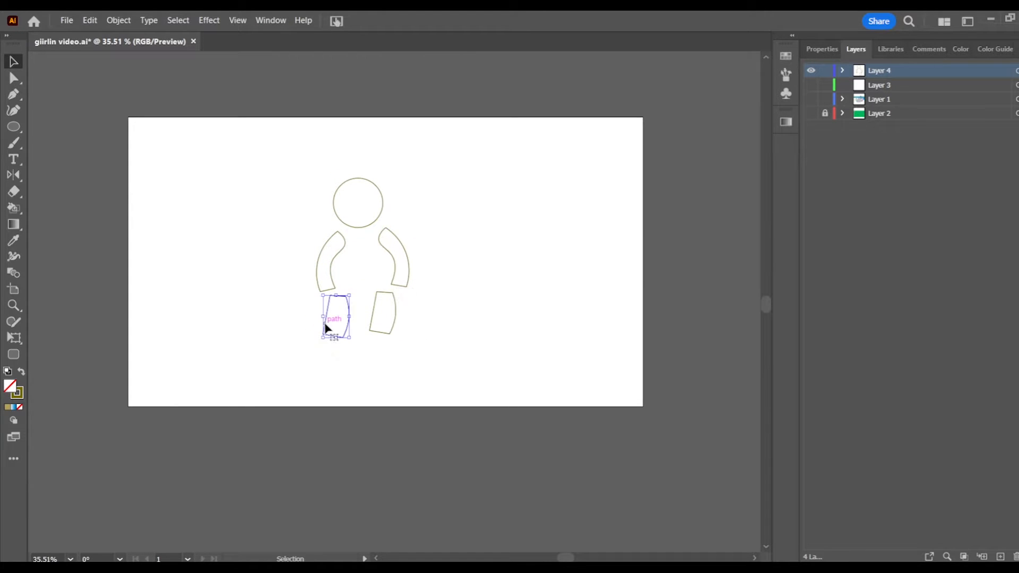
left_click(16, 175)
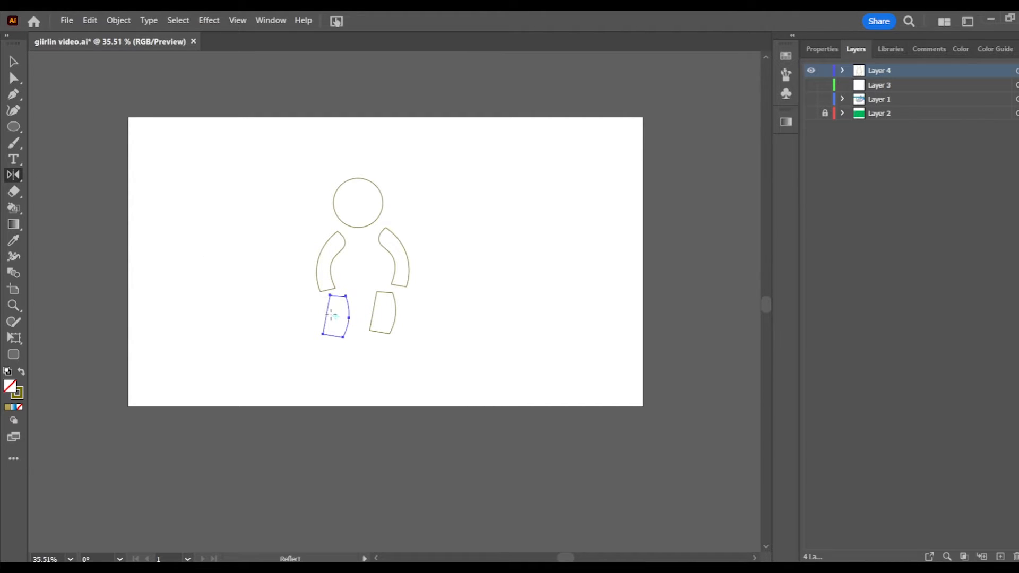
left_click_drag(331, 312, 358, 316)
Move the left thigh shape inward and rotate the right one slightly so the pair sits symmetrically below the arms.
left_click(9, 69)
left_click(264, 199)
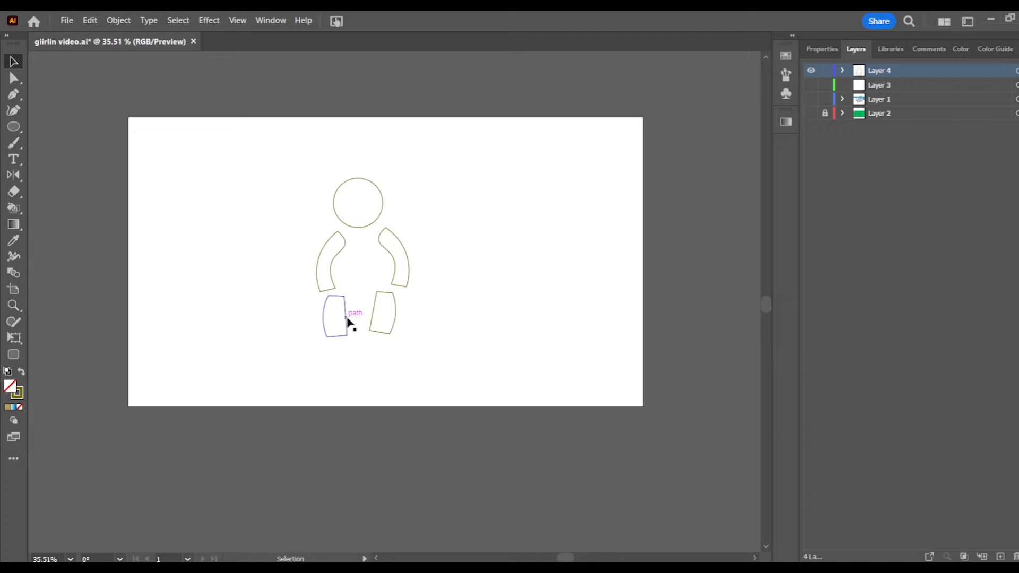
left_click_drag(348, 321, 373, 342)
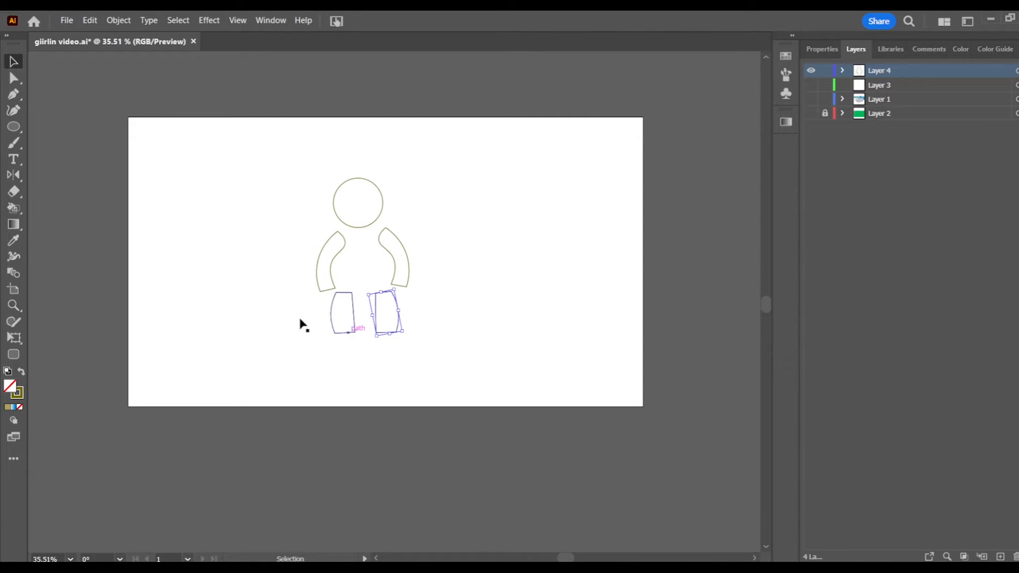
Draw an upright torso ellipse centred between the arms and move both thigh shapes up to overlap its lower part.
left_click(20, 126)
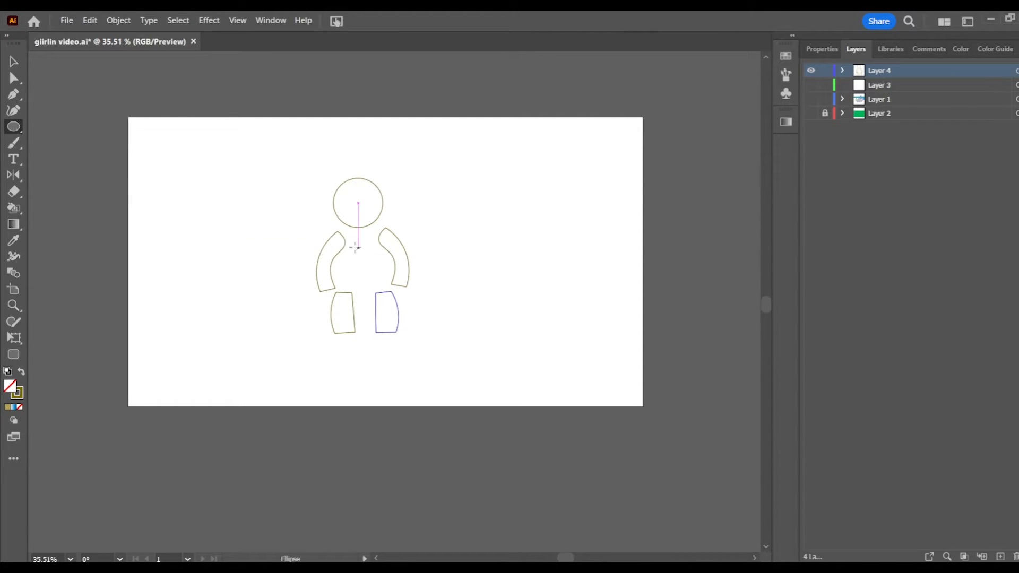
left_click_drag(347, 245, 385, 298)
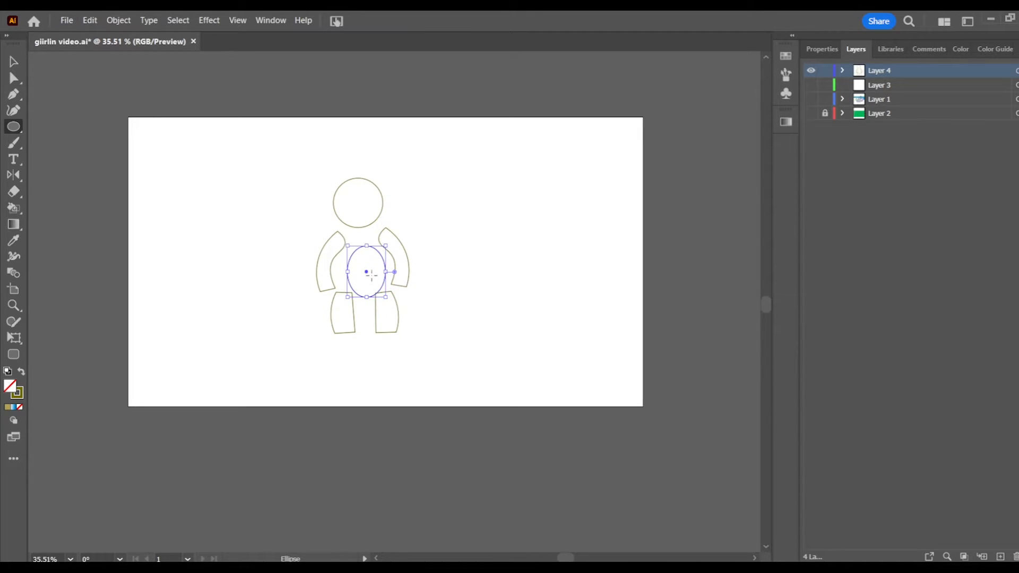
left_click(14, 61)
left_click_drag(380, 258, 373, 237)
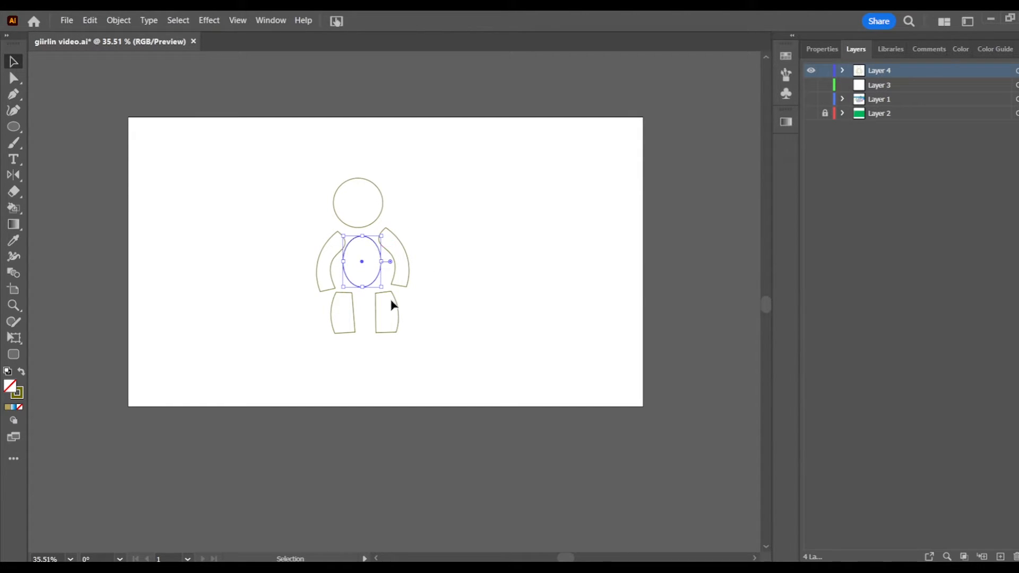
left_click_drag(400, 309, 403, 276)
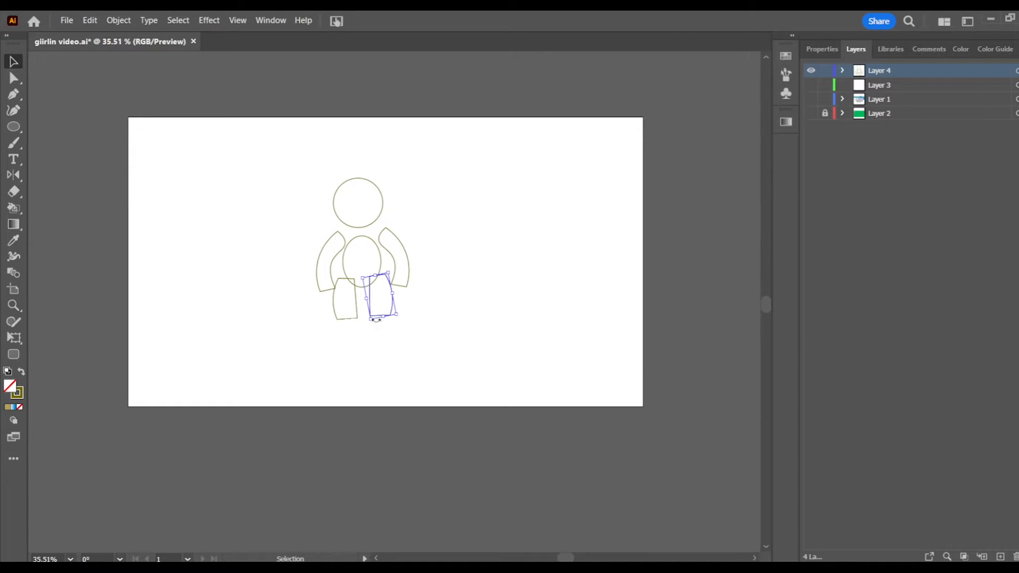
Draw a tall, narrow rectangle as the lower leg beneath the left thigh and duplicate it beneath the right thigh.
left_click(14, 127)
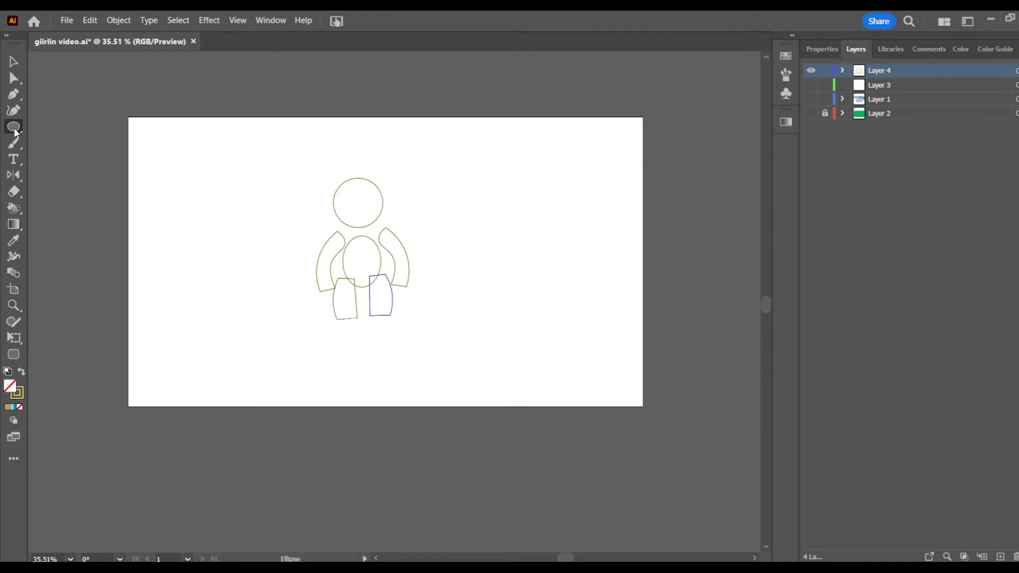
left_click(16, 132)
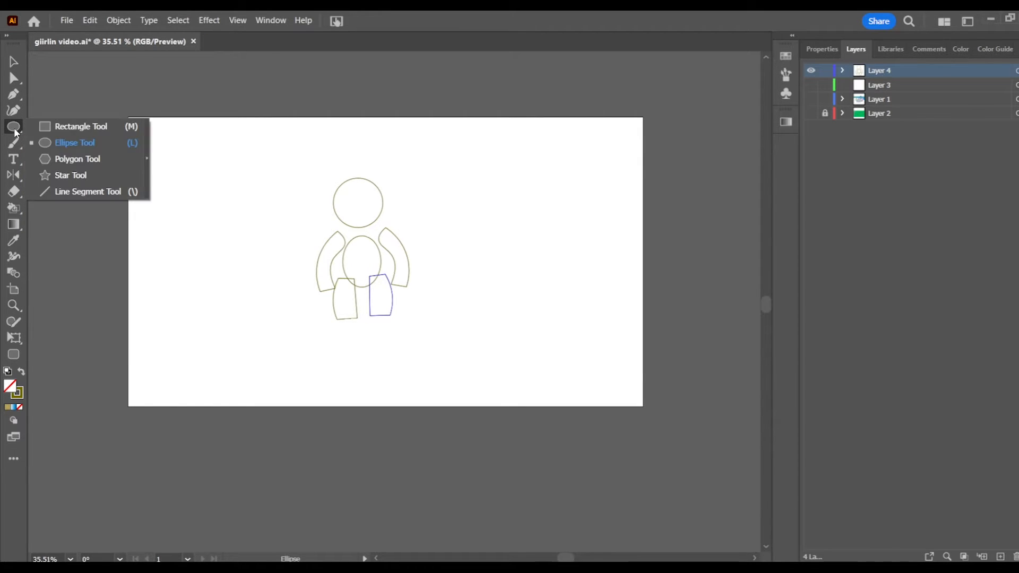
left_click(67, 132)
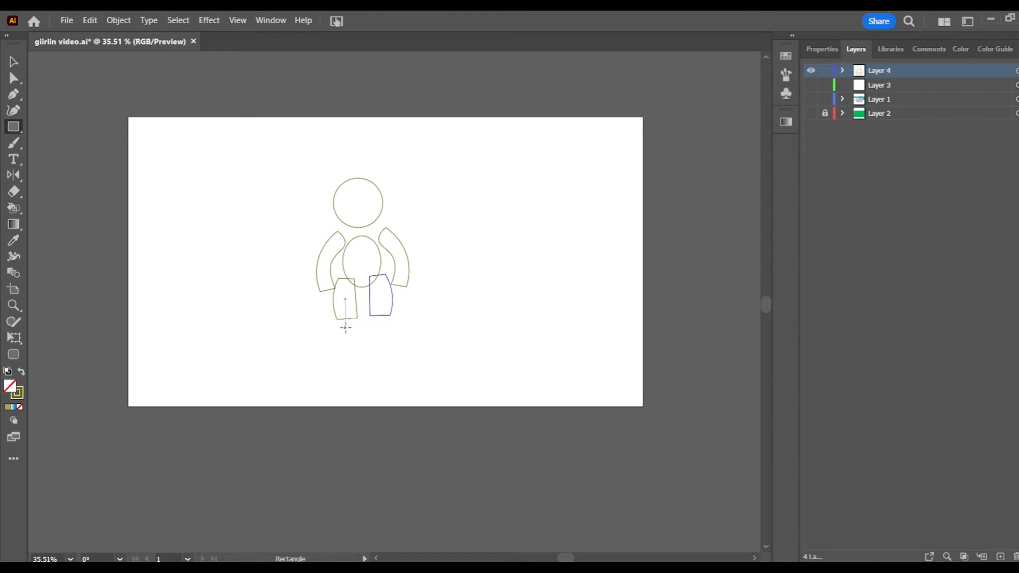
left_click_drag(346, 327, 357, 372)
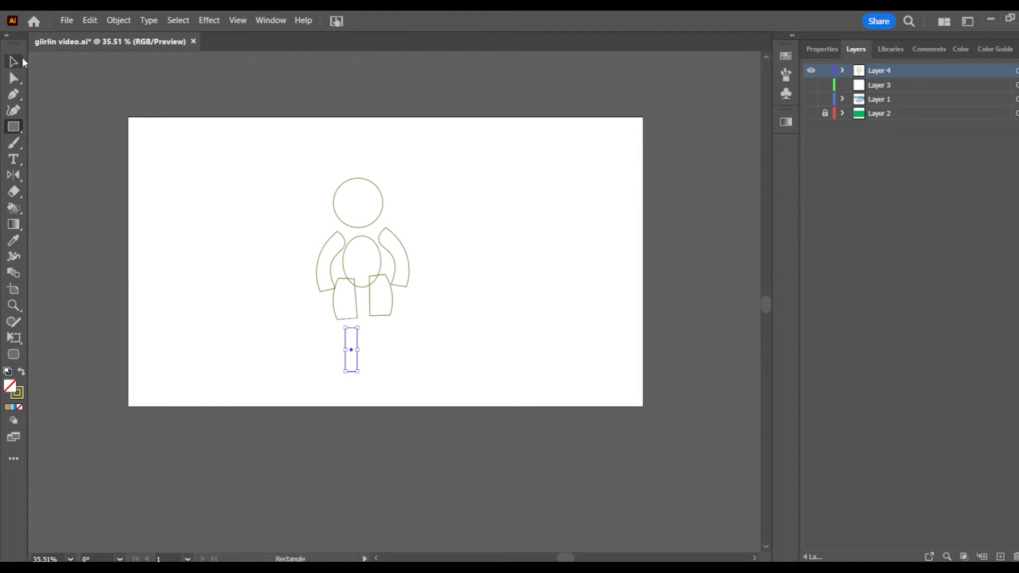
left_click(20, 63)
left_click_drag(355, 347, 388, 346)
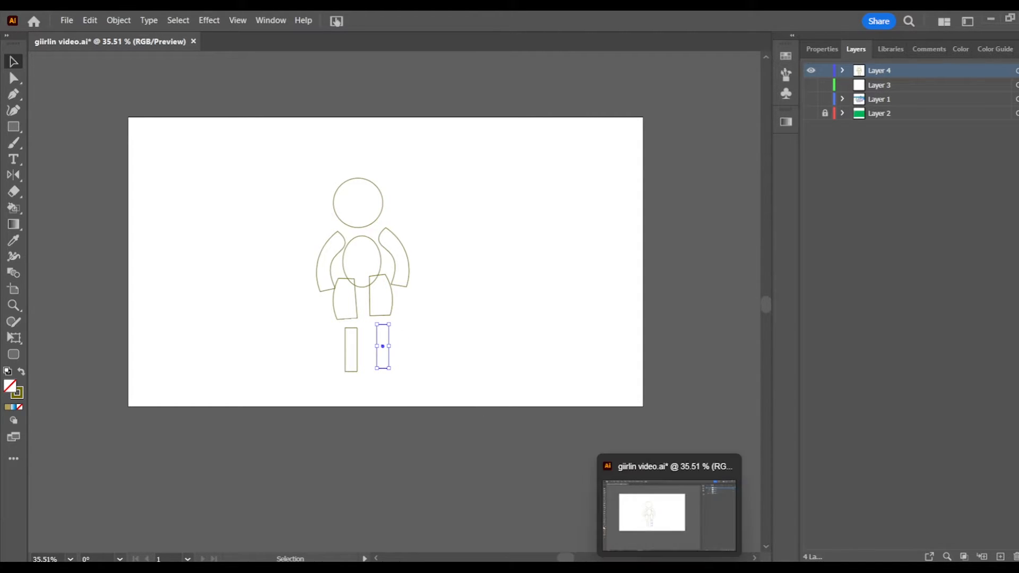
mouse_move(699, 567)
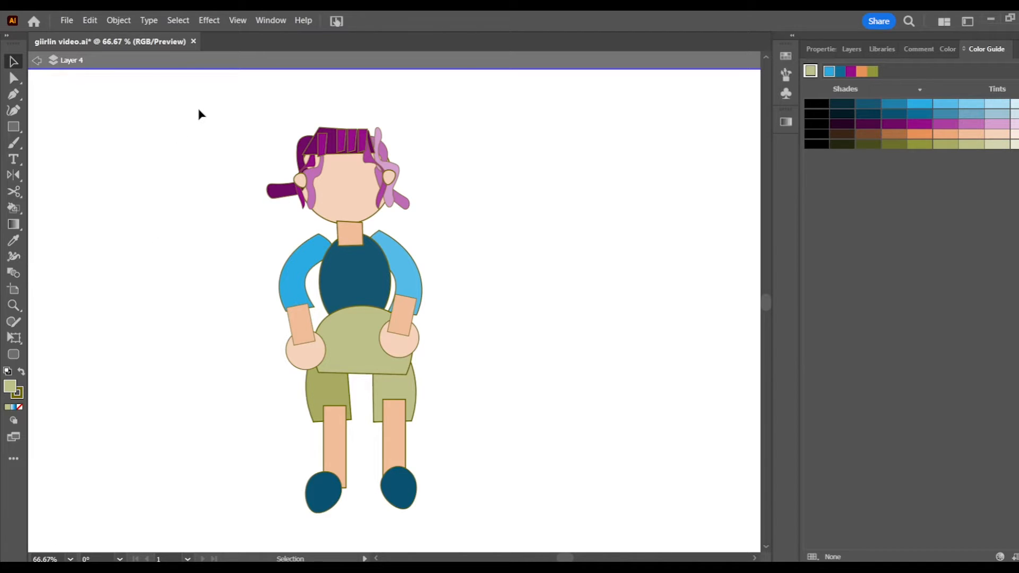
Exit isolation mode and set the stroke of all the coloured figure's shapes to None.
double_click(202, 95)
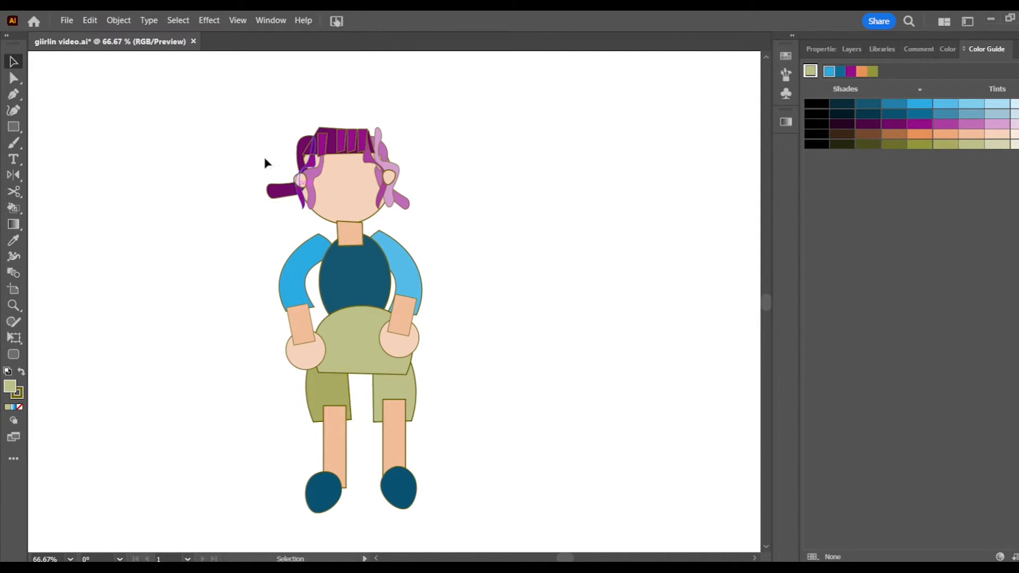
left_click_drag(216, 96, 451, 529)
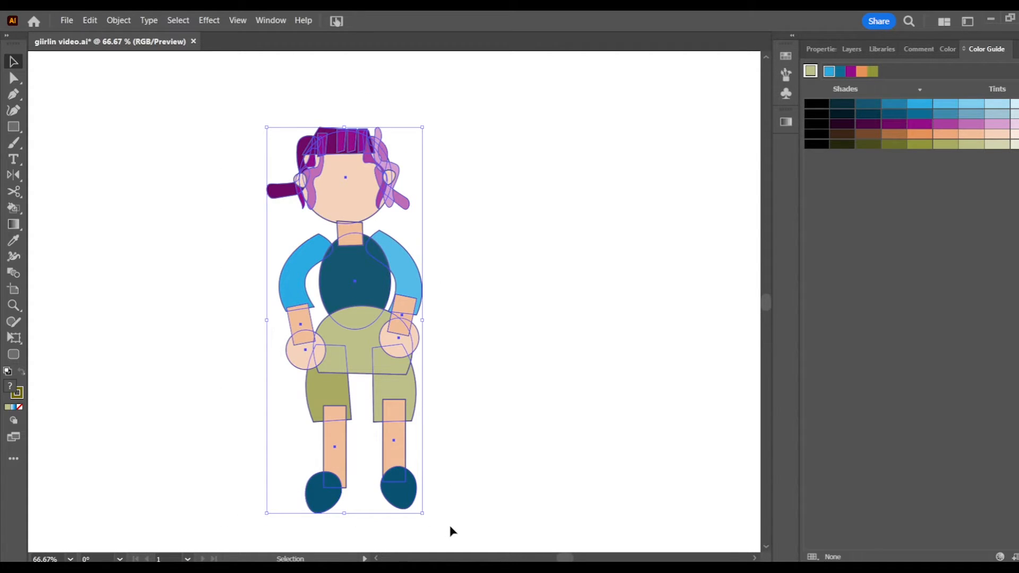
left_click(826, 48)
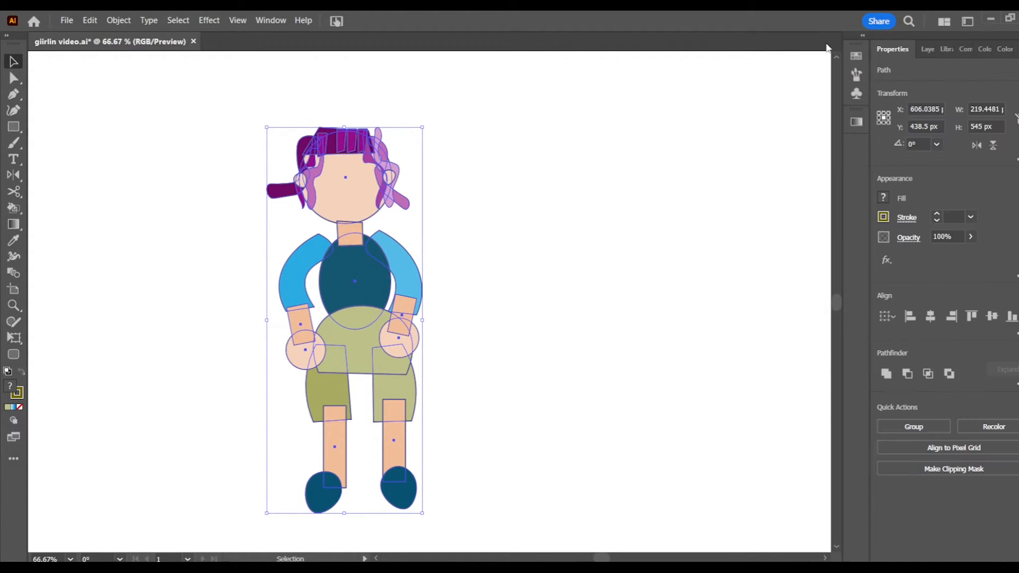
left_click(905, 218)
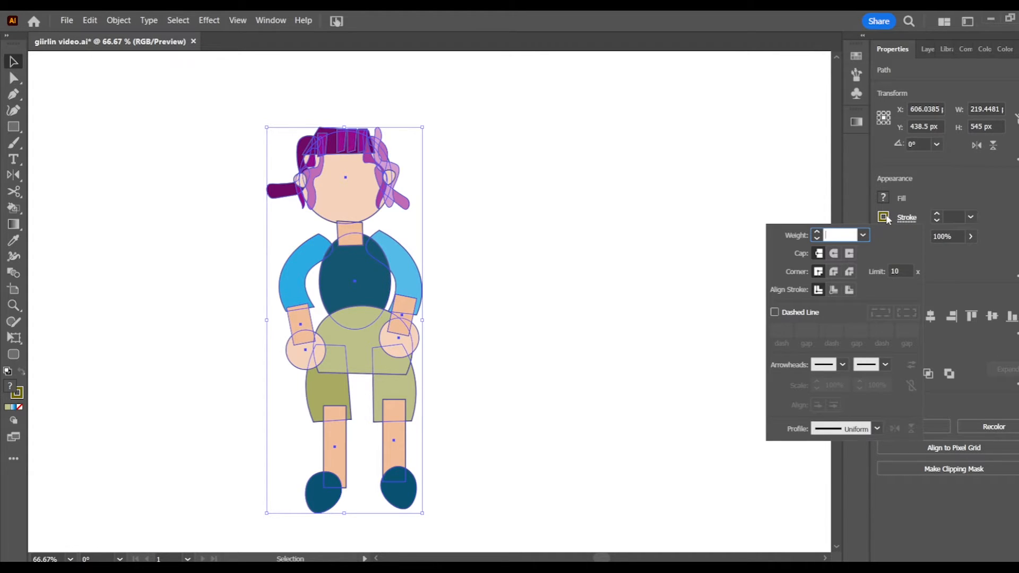
left_click(884, 217)
left_click(883, 217)
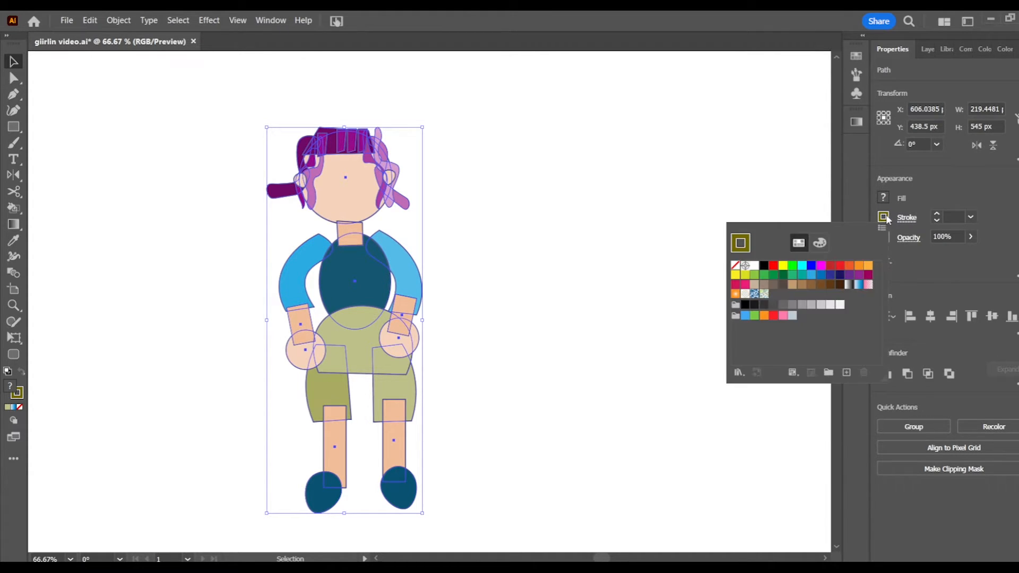
left_click(735, 266)
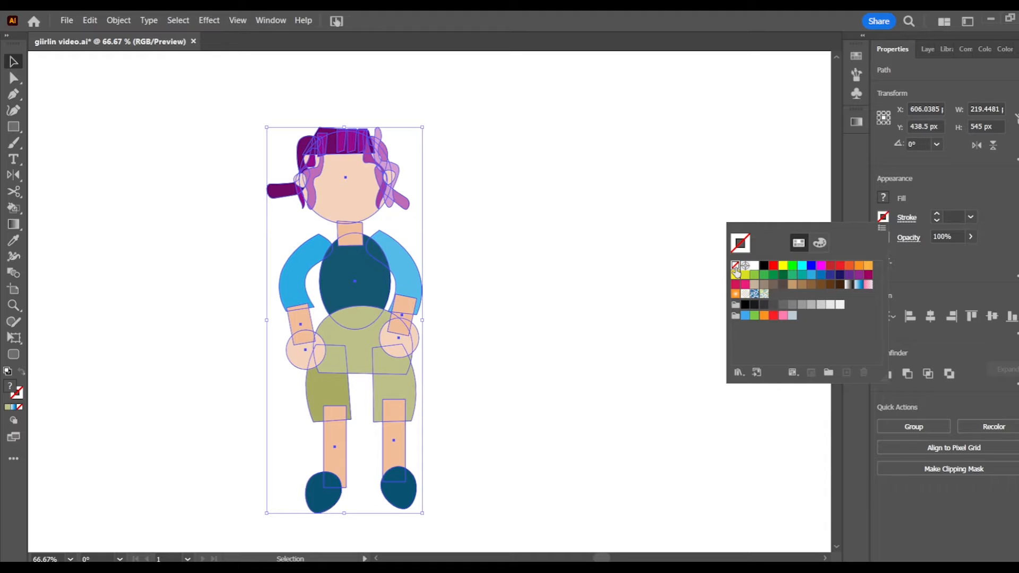
left_click(550, 275)
left_click(550, 275)
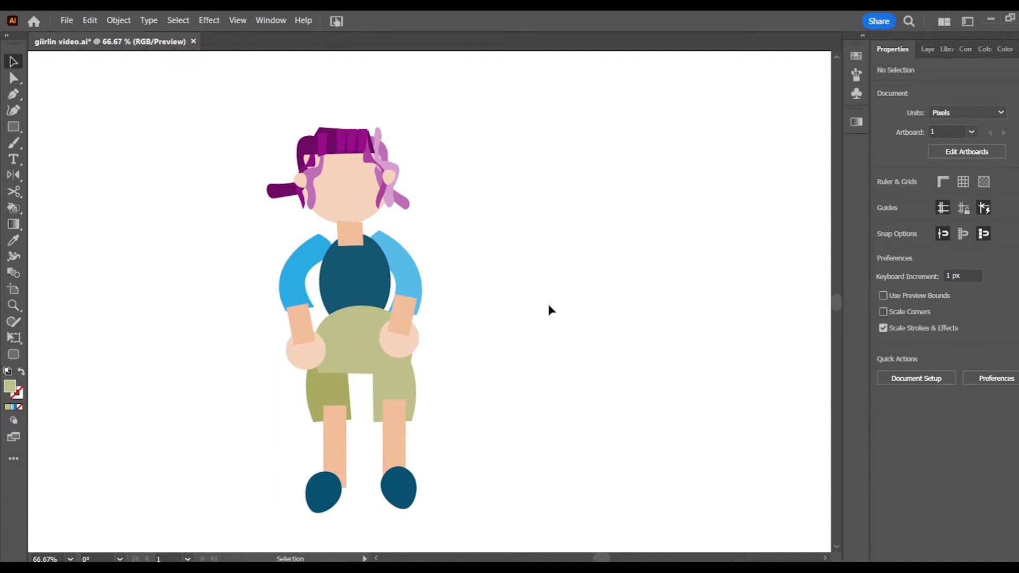
Save the illustration to its existing file.
left_click(65, 20)
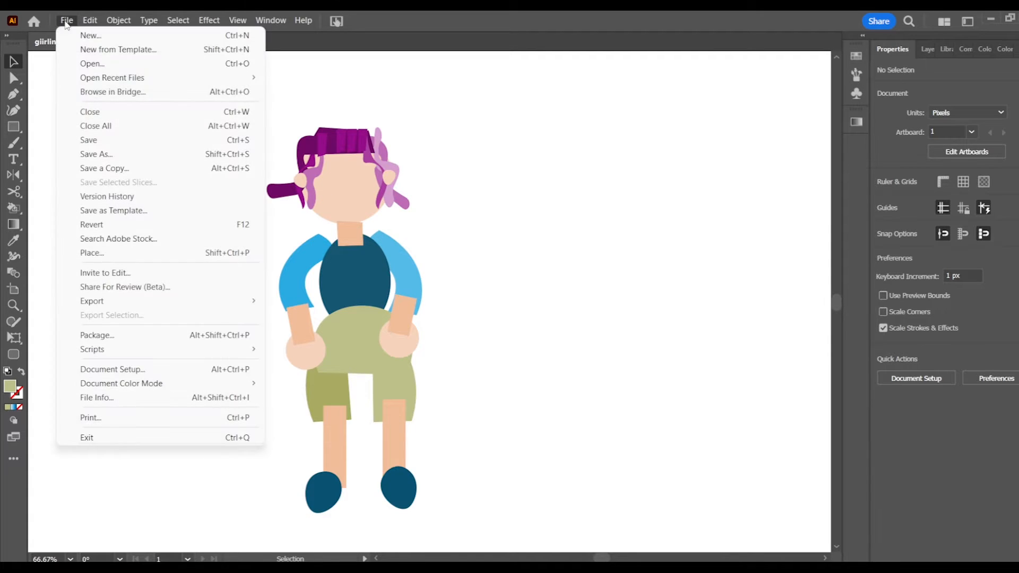
left_click(118, 139)
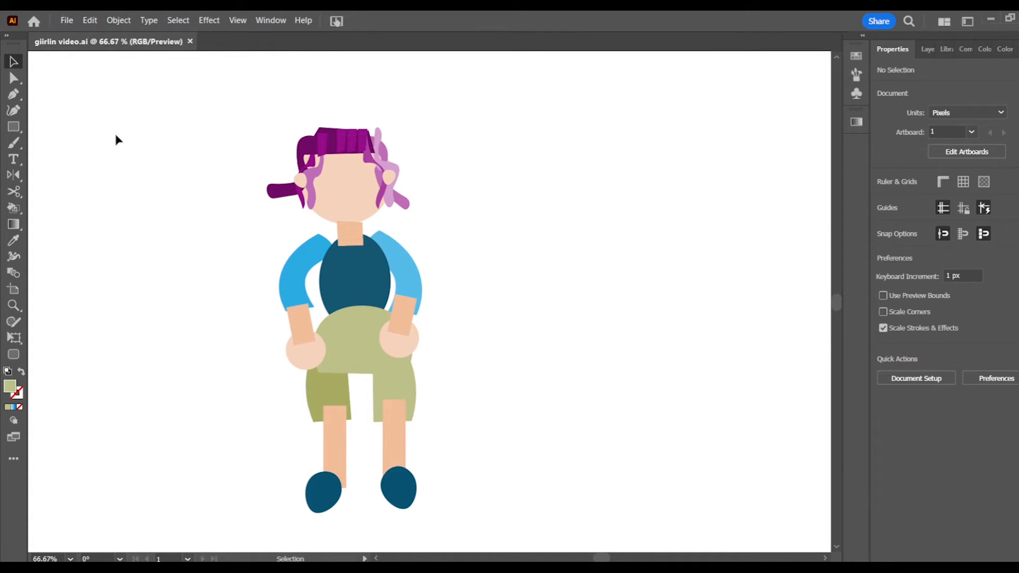
Display the document's symbol library and bring its last row of symbols into view.
left_click(264, 21)
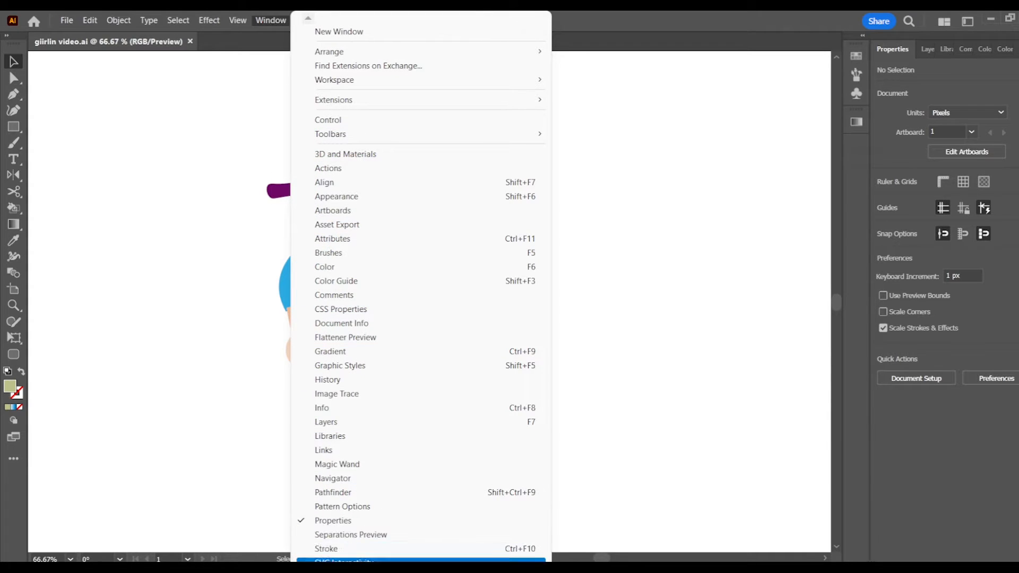
scroll(335, 541, "down", 6)
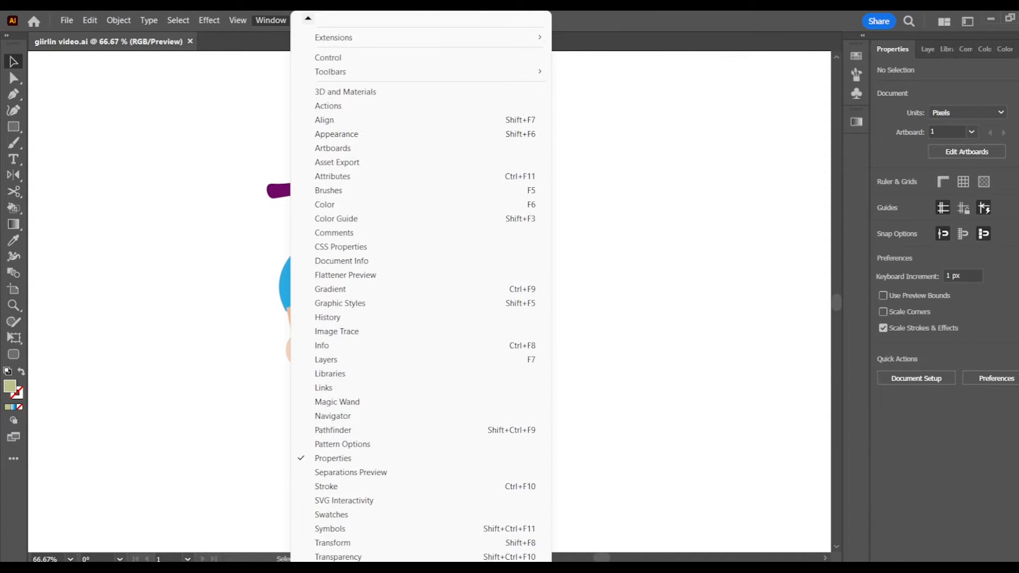
left_click(345, 504)
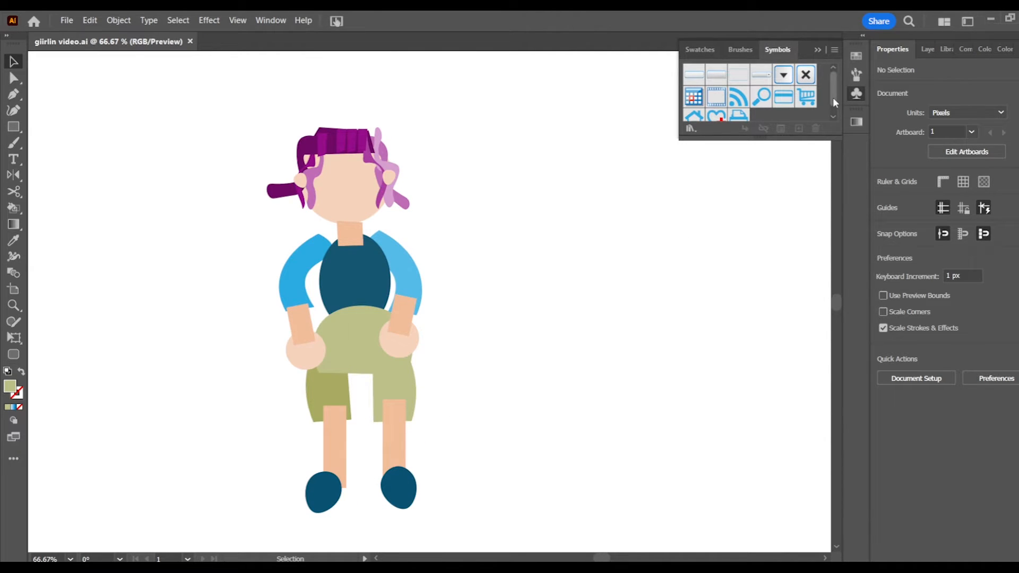
left_click_drag(832, 98, 833, 114)
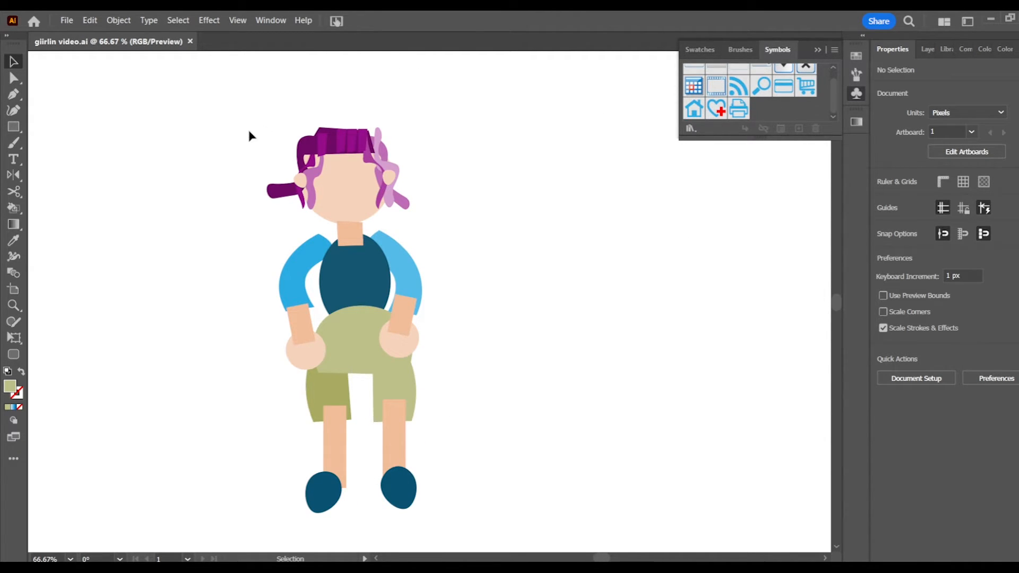
Convert the figure's head, ears and hair together into a dynamic movie clip symbol named Head.
left_click_drag(256, 117, 422, 215)
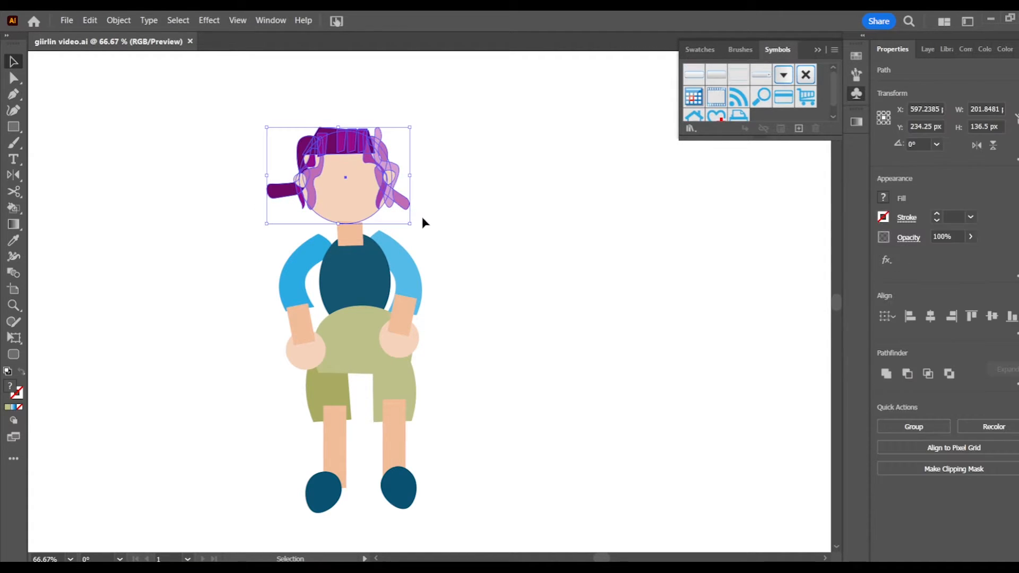
left_click_drag(364, 197, 764, 117)
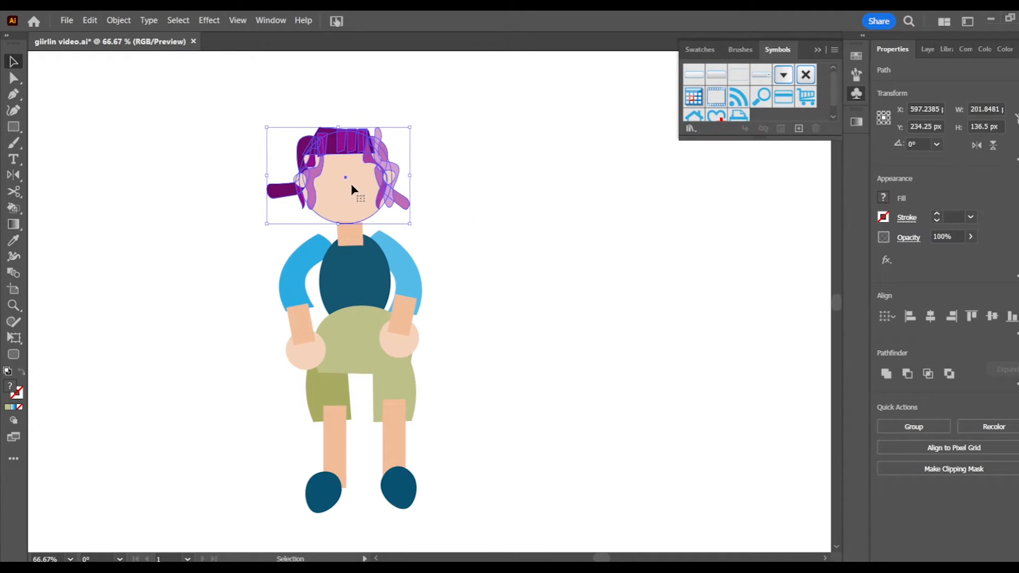
left_click_drag(351, 190, 755, 111)
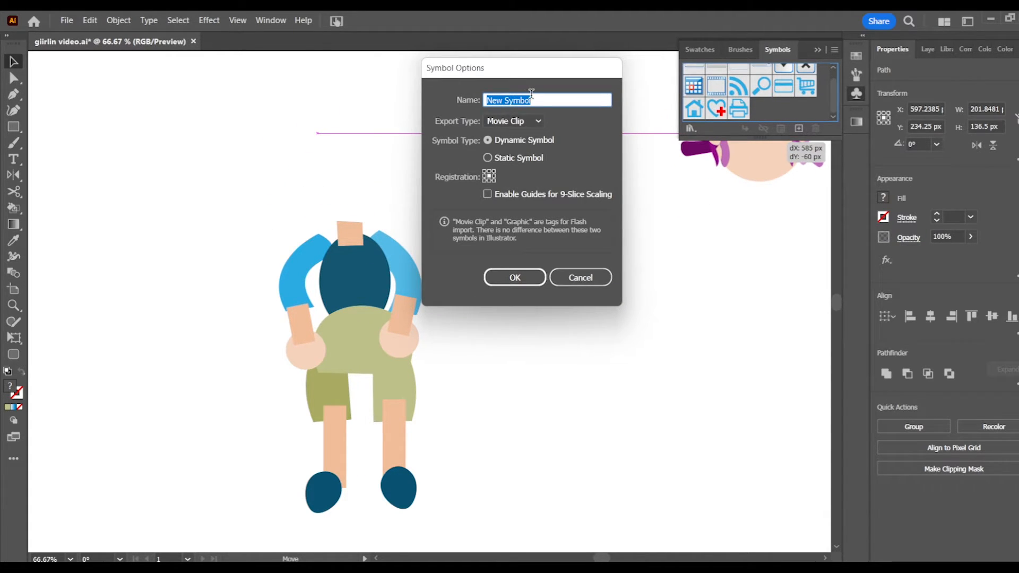
key("BackSpace")
type("Head")
left_click(510, 122)
left_click(510, 122)
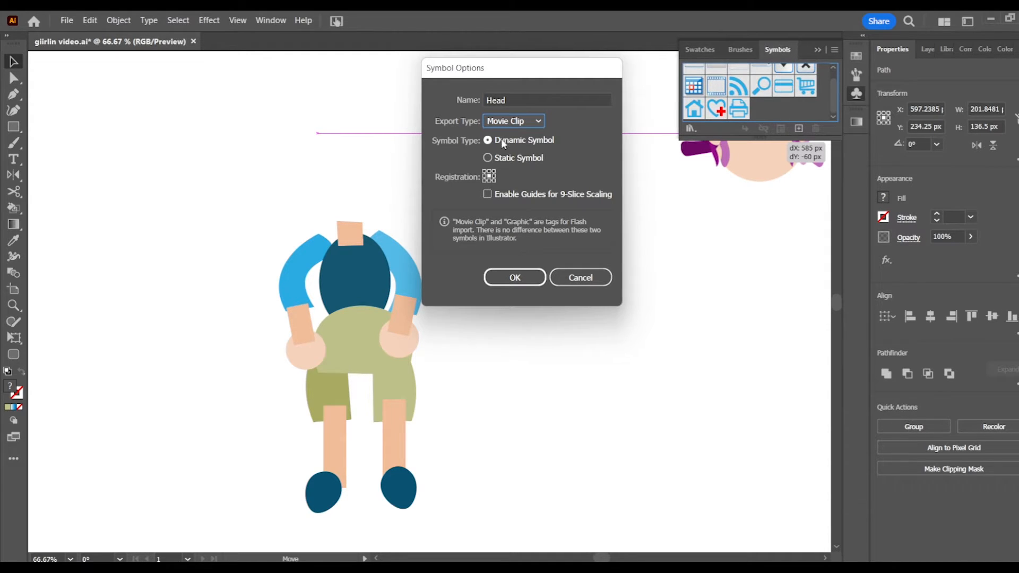
left_click(508, 272)
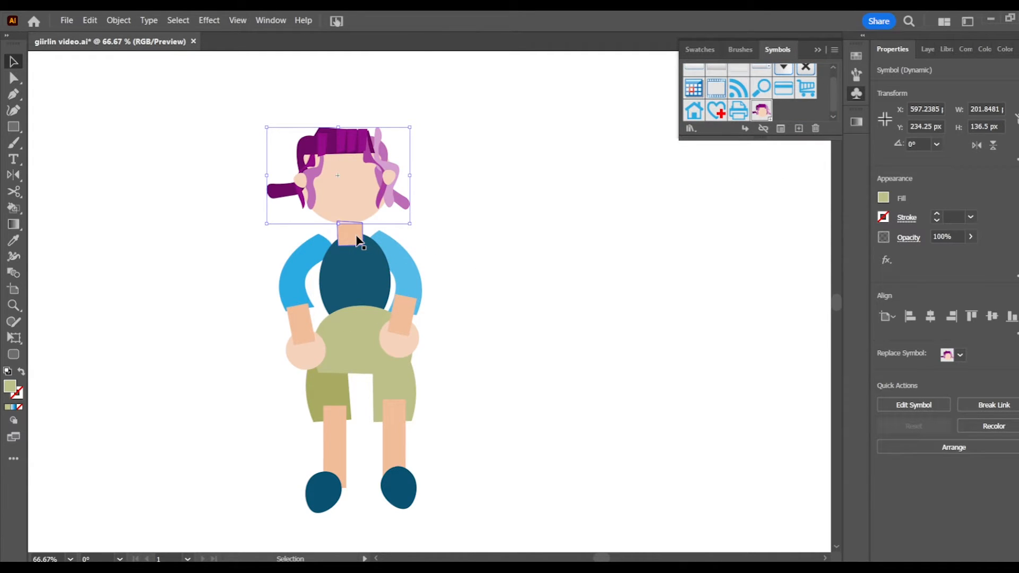
Convert the neck shape into a dynamic movie clip symbol named Neck.
left_click_drag(357, 240, 779, 112)
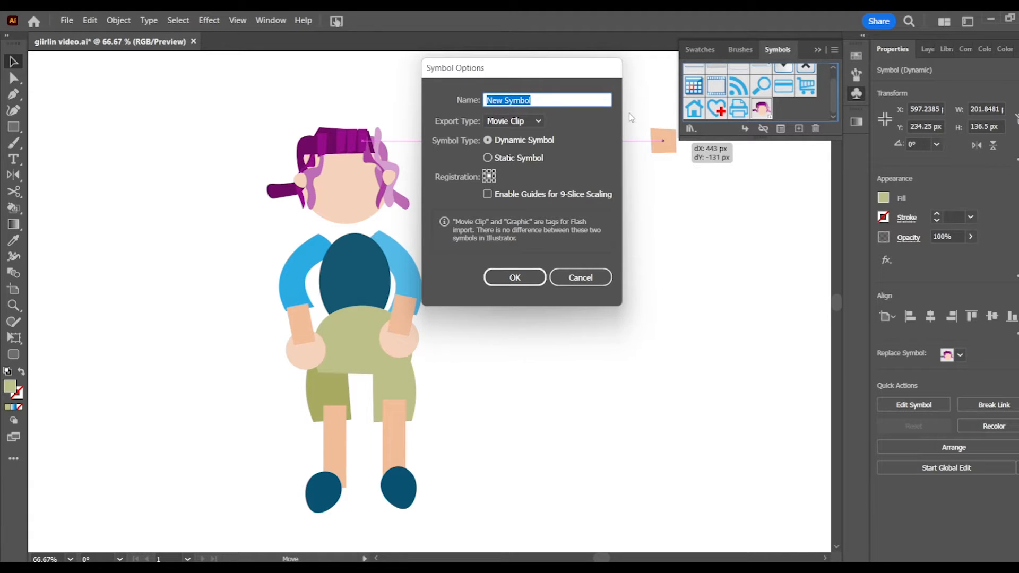
type("Neck")
left_click(515, 277)
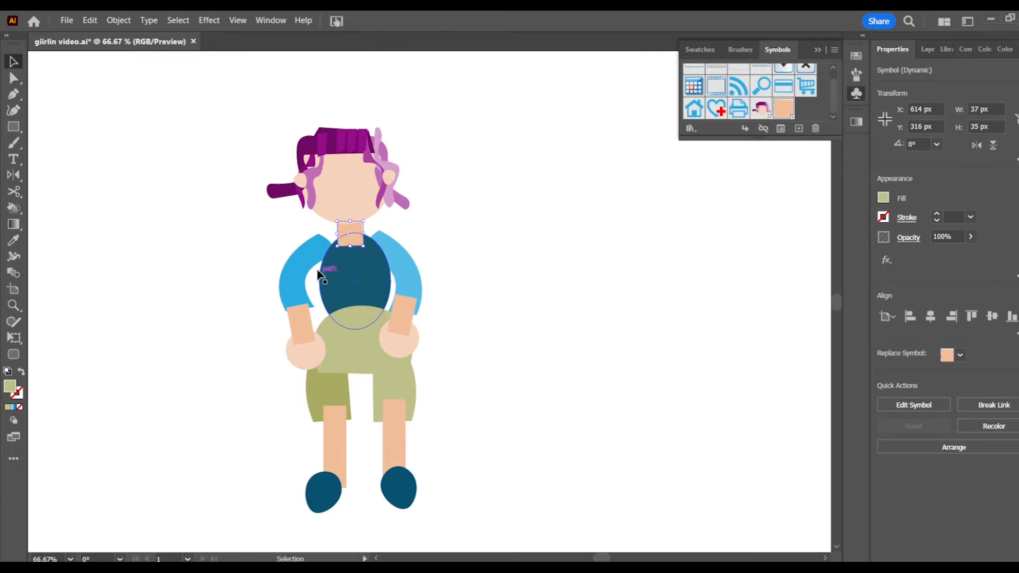
Convert the two blue upper arms into separate movie clip symbols named Leftarm and Rightarm.
left_click_drag(320, 275, 804, 110)
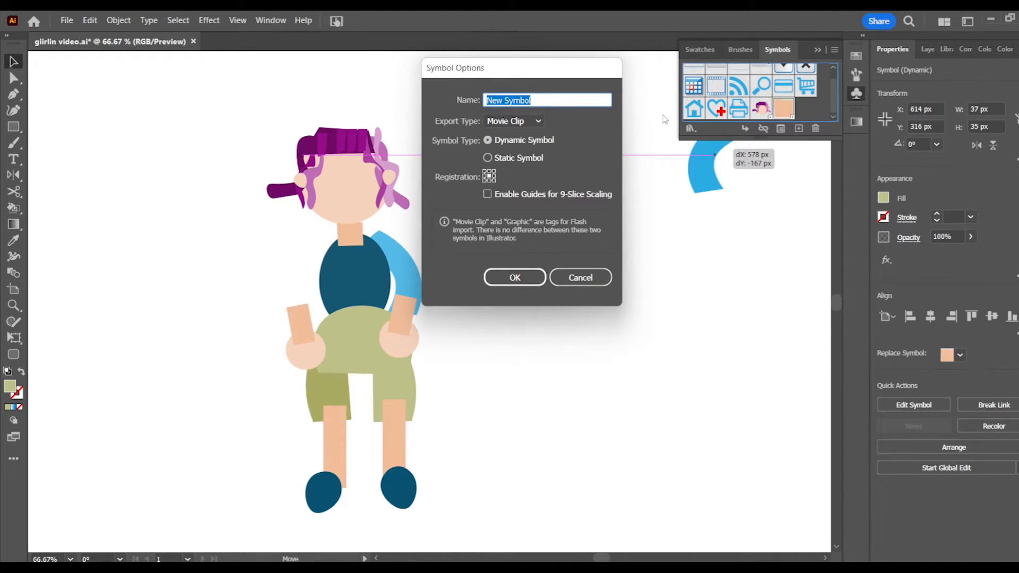
type("Leftarm")
left_click(517, 277)
left_click_drag(405, 268, 819, 106)
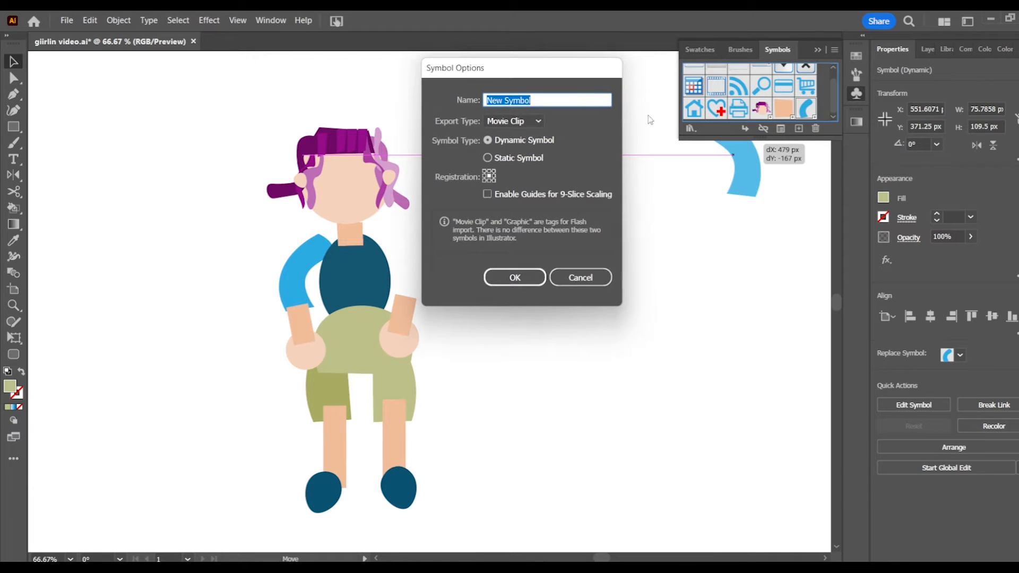
type("Rightarm")
left_click(520, 274)
Convert the dark teal body ellipse into a movie clip symbol named Abdomen.
left_click_drag(354, 281, 709, 120)
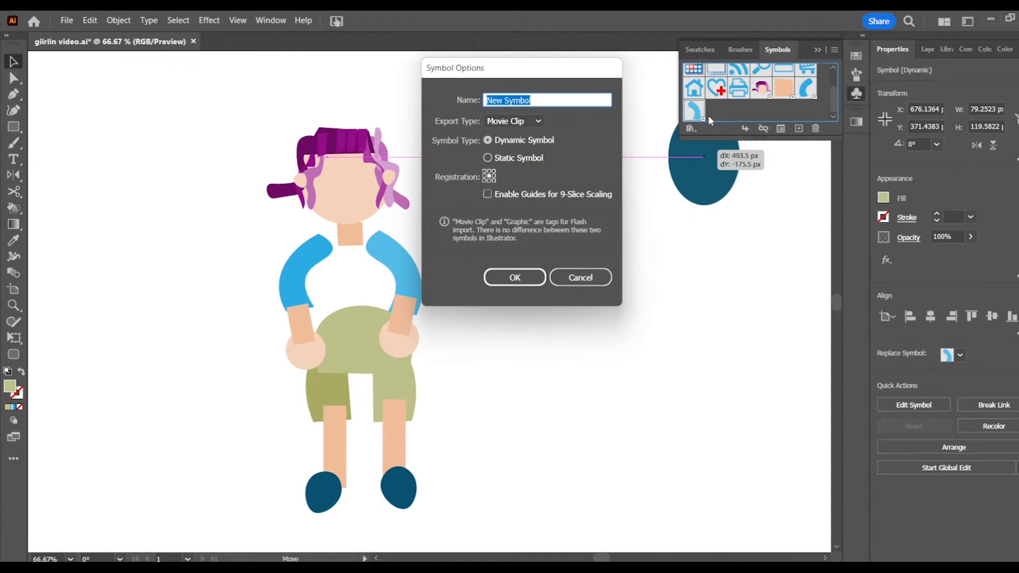
type("A")
type("bd")
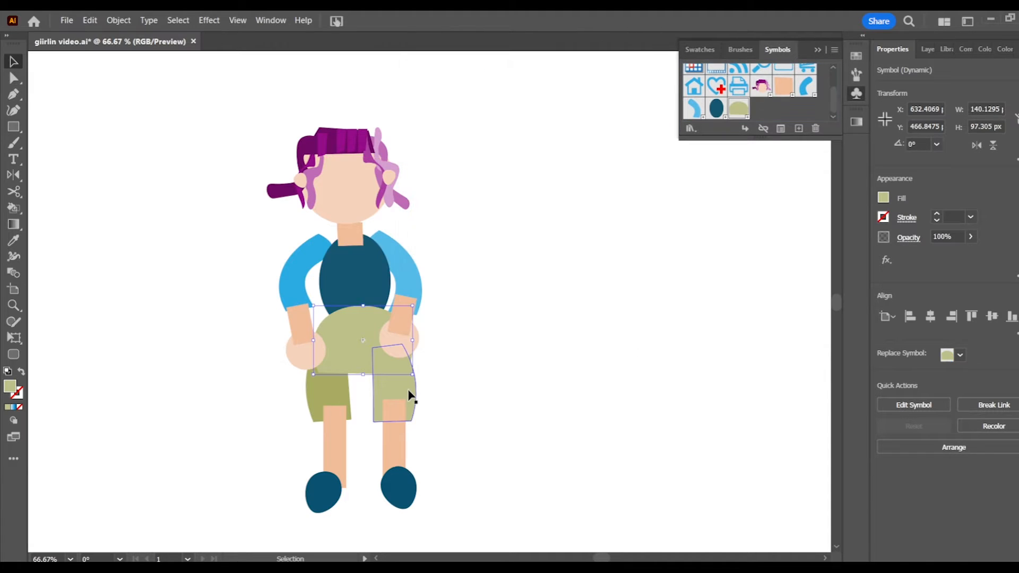
Convert the green shorts leg on the figure's right-hand side into a movie clip symbol named rightleg.
left_click(412, 400)
left_click_drag(412, 400, 752, 108)
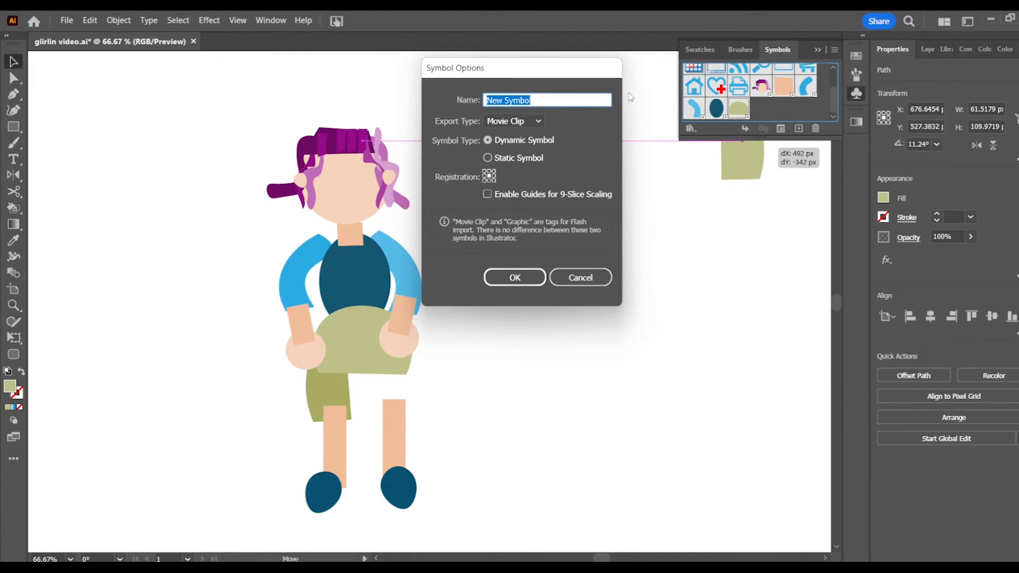
key("BackSpace")
type("rightleg")
left_click(513, 277)
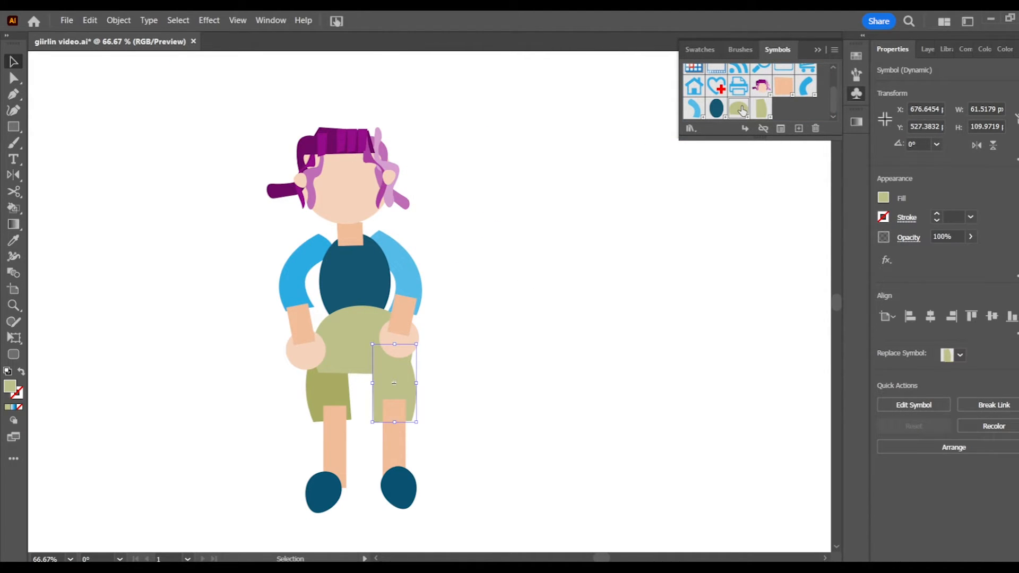
Convert the skin-coloured lower leg under the rightleg shape into a movie clip symbol named rightlowerleg.
double_click(692, 111)
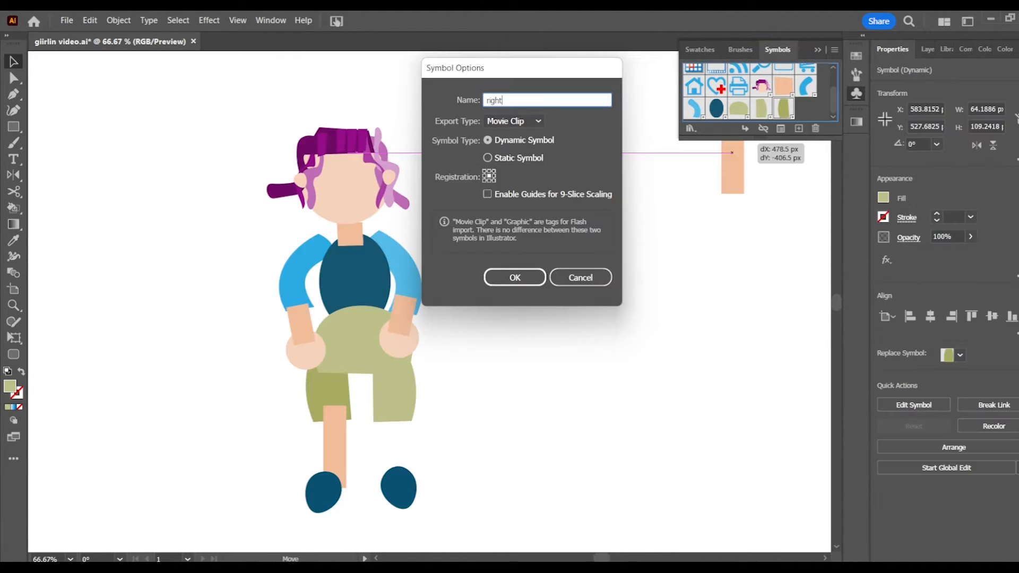
type("lowerleg")
left_click(514, 277)
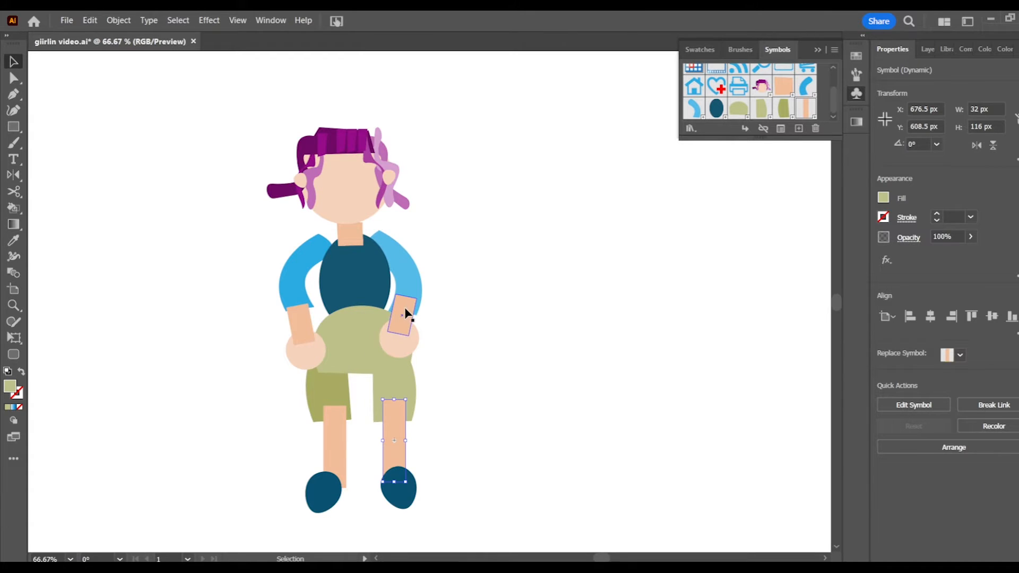
Convert the skin-coloured forearm below the Rightarm shape into a movie clip symbol named rightlowerarm.
left_click_drag(405, 313, 764, 107)
type("rightlowerarm")
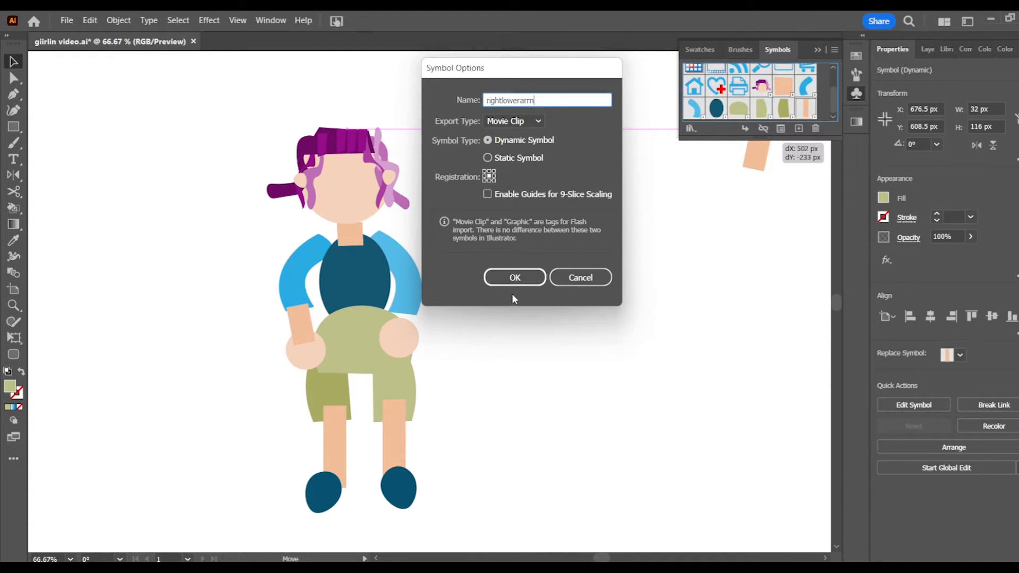
left_click(512, 277)
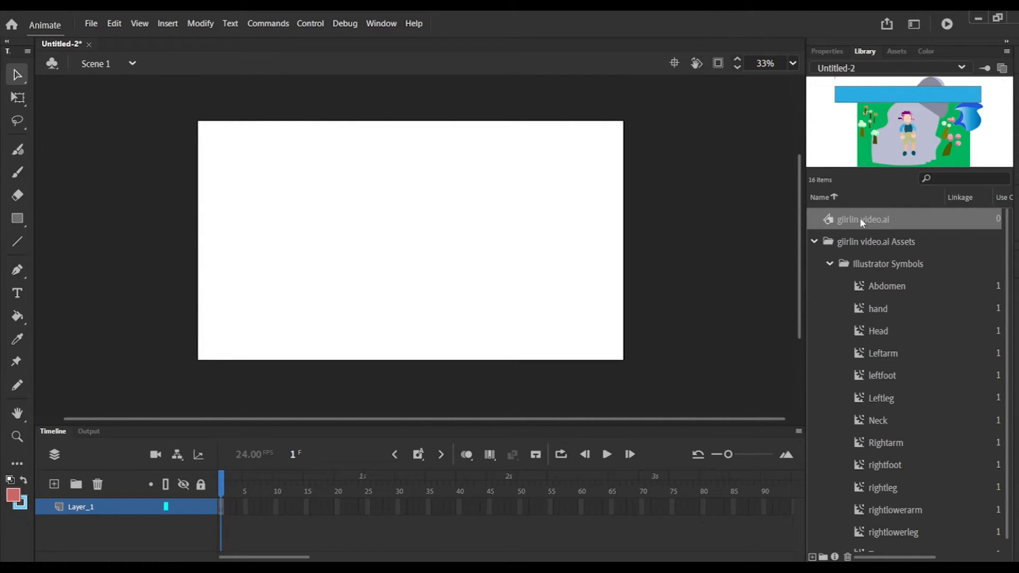
In Animate, place the imported giirlin video.ai graphic on the stage and enlarge and reposition it until the green landscape covers the stage width.
left_click_drag(859, 218, 401, 224)
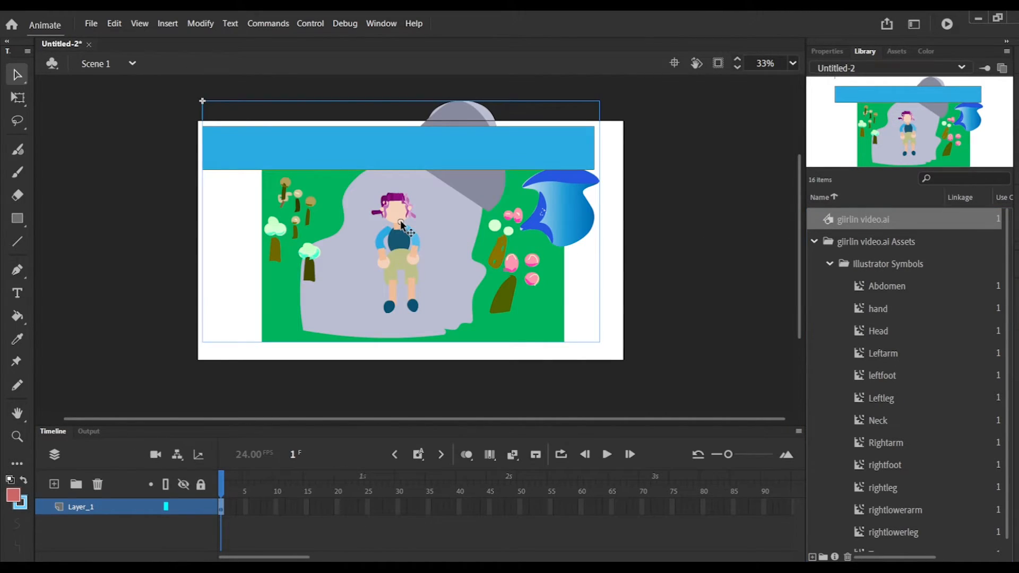
left_click(18, 98)
left_click_drag(203, 98, 125, 54)
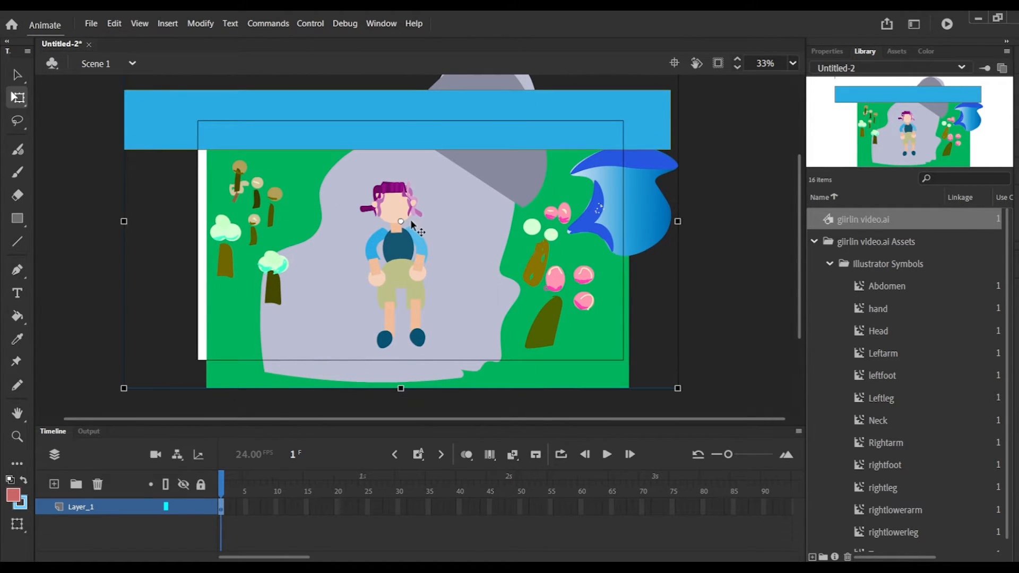
mouse_move(357, 203)
left_mouse_down()
mouse_move(335, 191)
mouse_move(346, 191)
left_mouse_up()
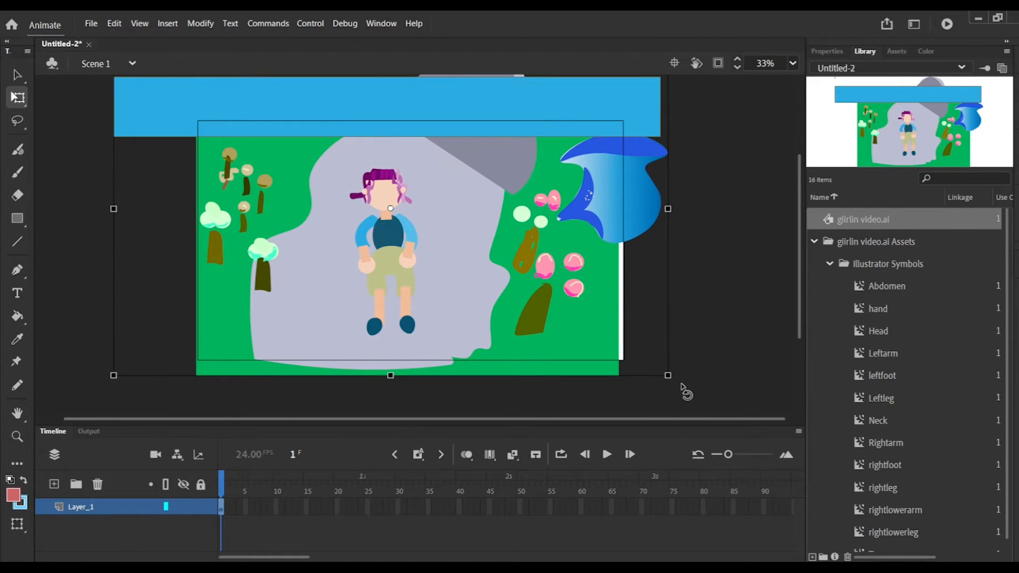
left_click_drag(667, 375, 688, 385)
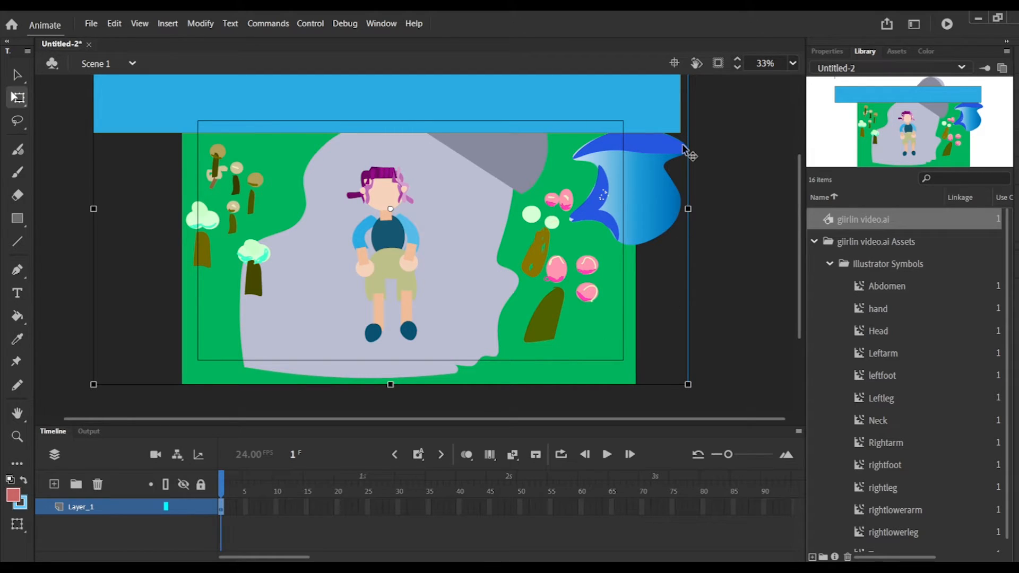
Delete the figure from Layer_4 inside the giirlin video.ai symbol and return to Scene 1.
double_click(391, 239)
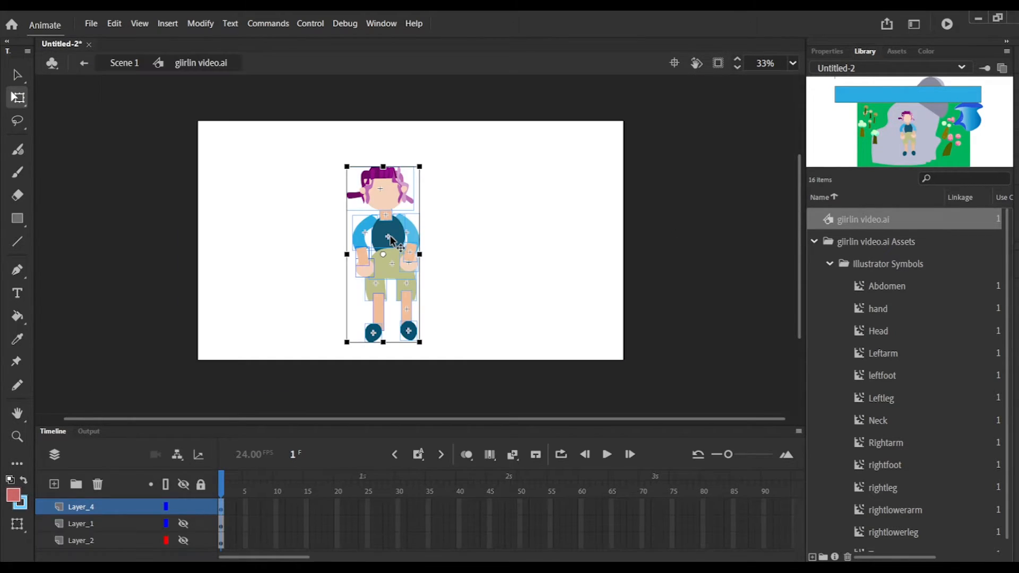
key("Delete")
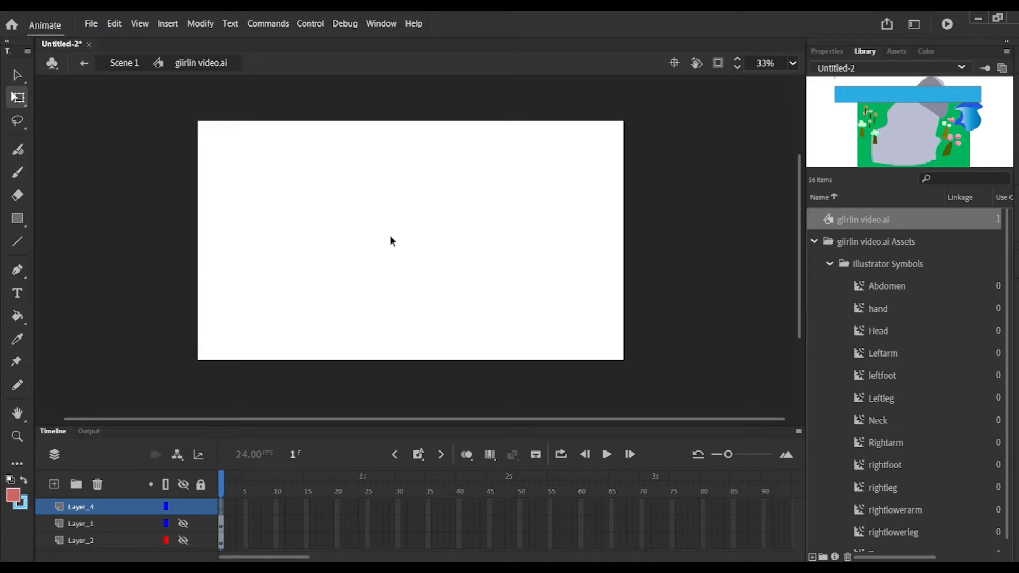
double_click(664, 248)
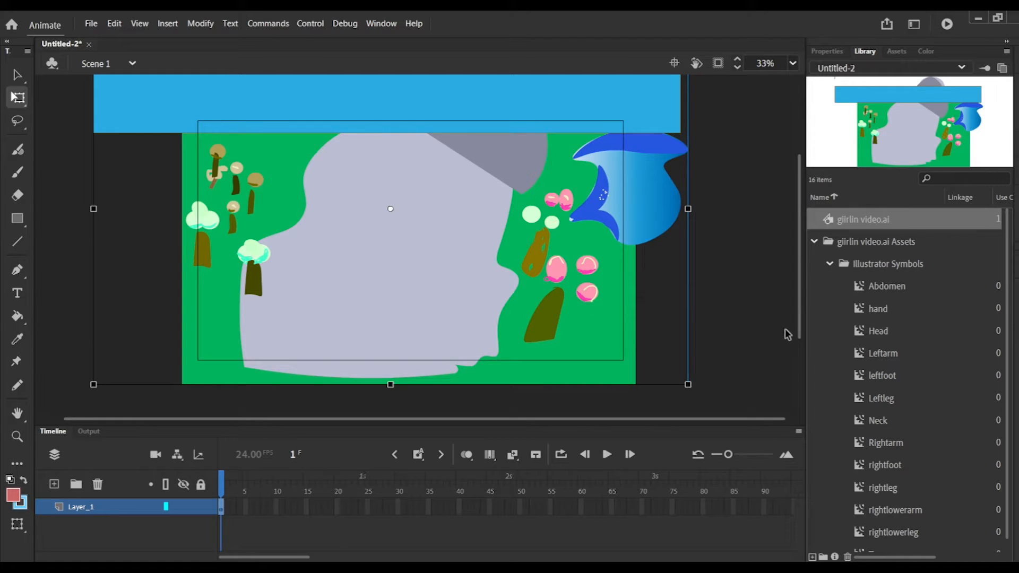
left_click_drag(799, 334, 799, 353)
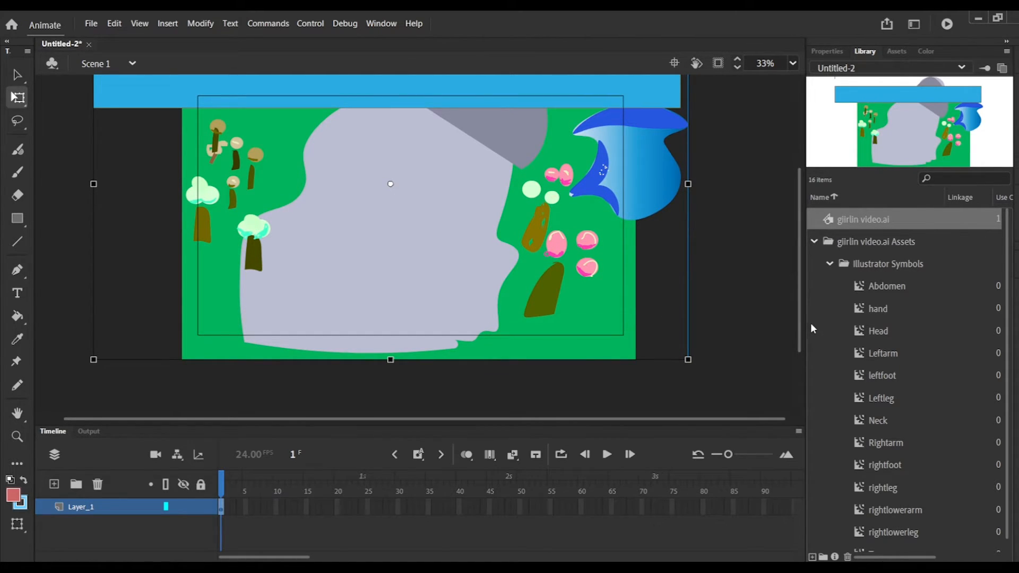
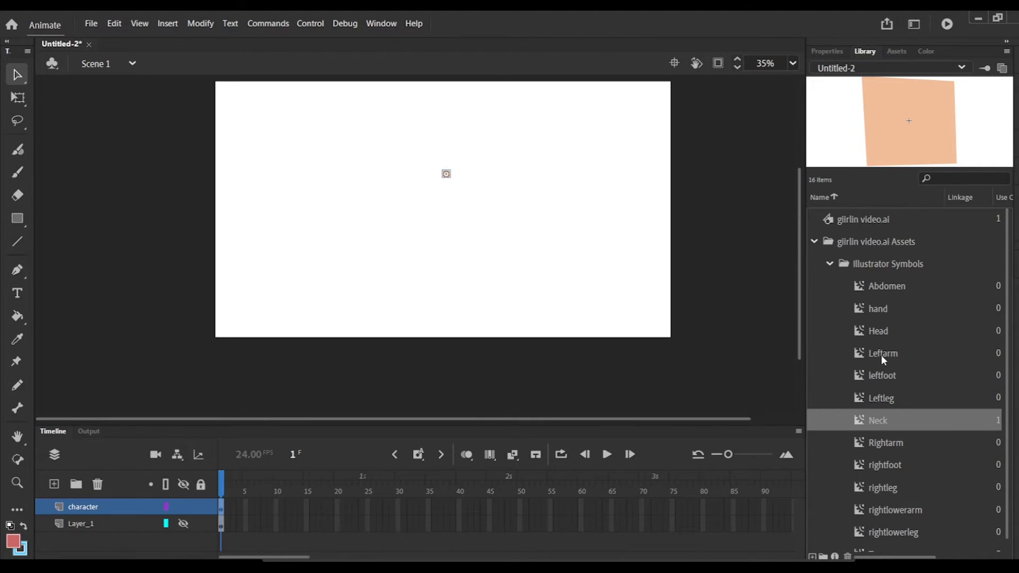
Place the Leftarm and Rightarm symbols on the character layer, one on each side below the neck.
left_click_drag(883, 354, 411, 215)
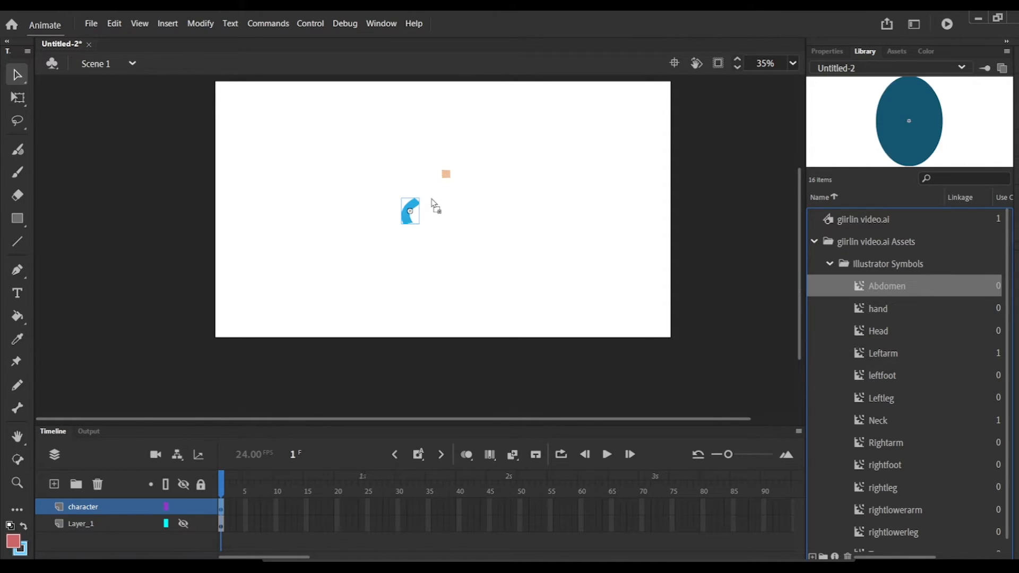
left_click_drag(431, 200, 432, 212)
left_click_drag(885, 442, 480, 206)
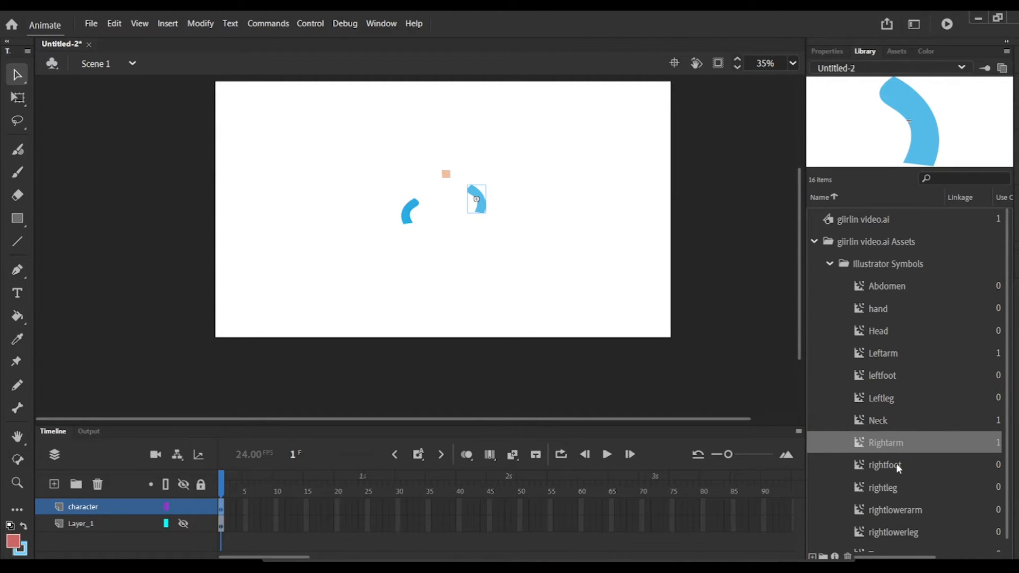
Place two instances of the rightfoot symbol side by side below the arms on the character layer.
left_click_drag(893, 465, 480, 284)
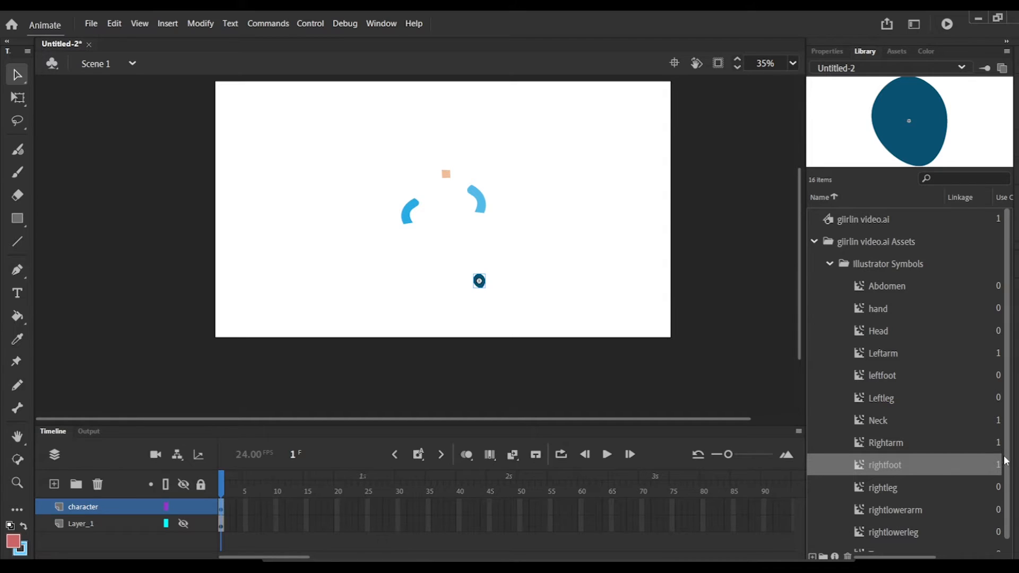
scroll(999, 504, "down", 1)
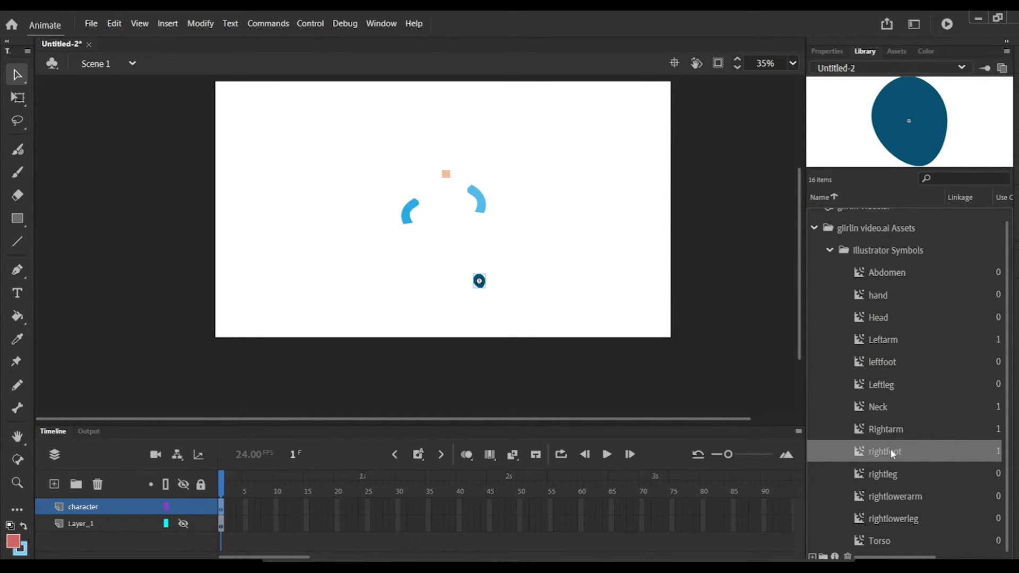
left_click_drag(890, 448, 435, 287)
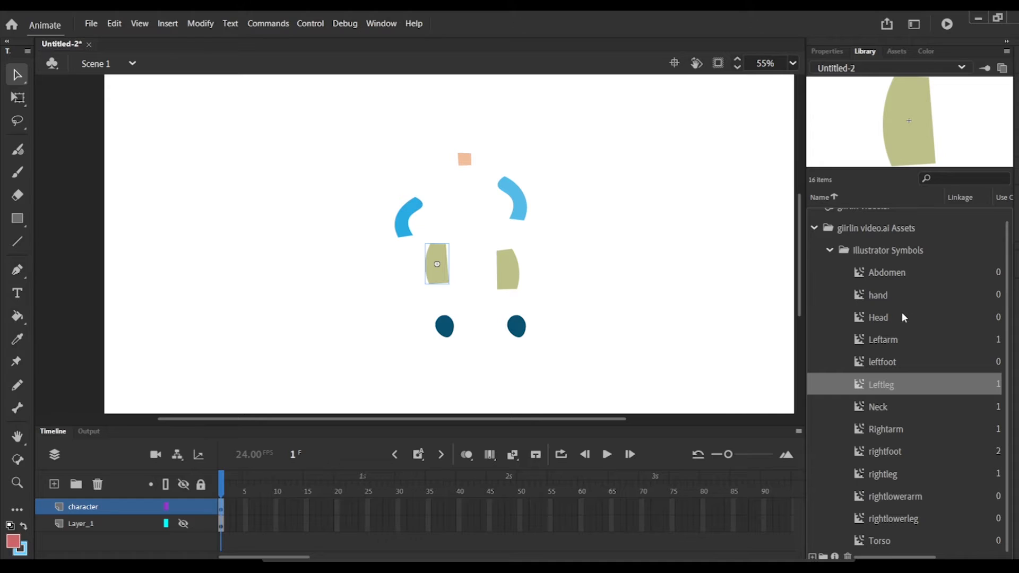
Place the Abdomen symbol between the arms and the Torso symbol directly below it on the character layer.
left_click_drag(893, 268, 470, 211)
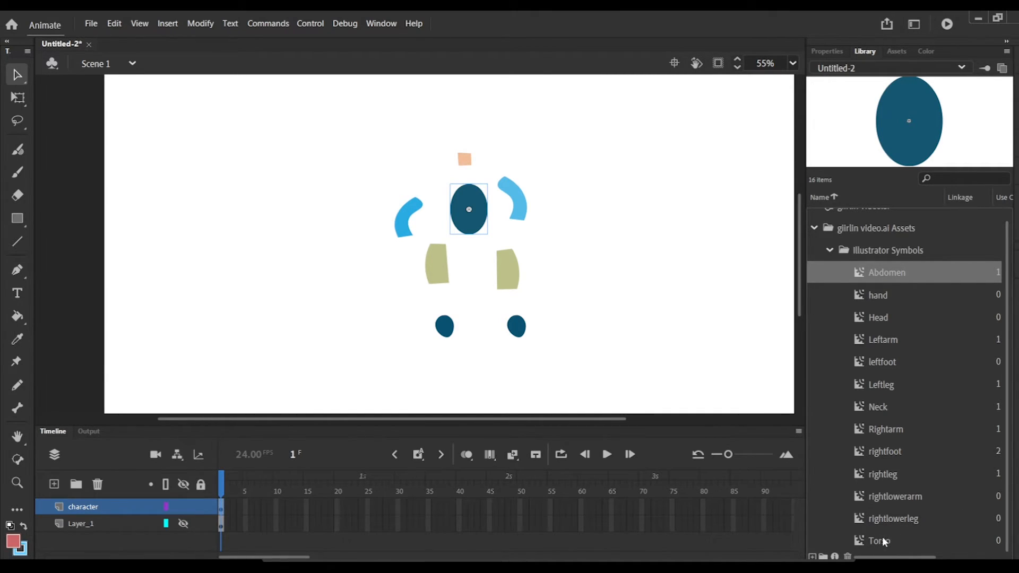
left_click_drag(883, 541, 468, 243)
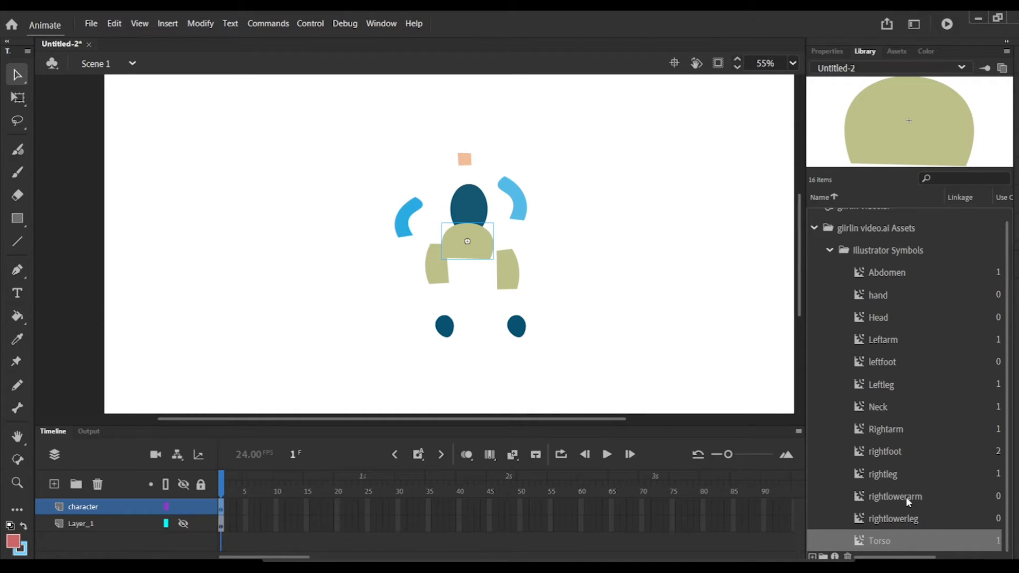
Place a rightlowerarm instance at the end of each upper arm and rotate the left-hand one to follow that arm.
left_click_drag(905, 496, 515, 229)
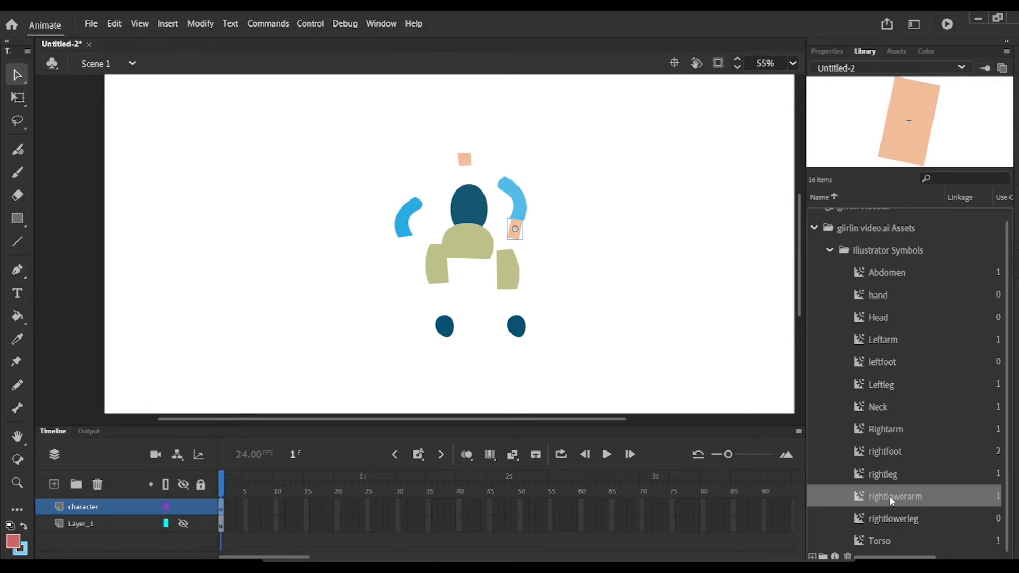
left_click_drag(889, 496, 404, 242)
left_click(18, 98)
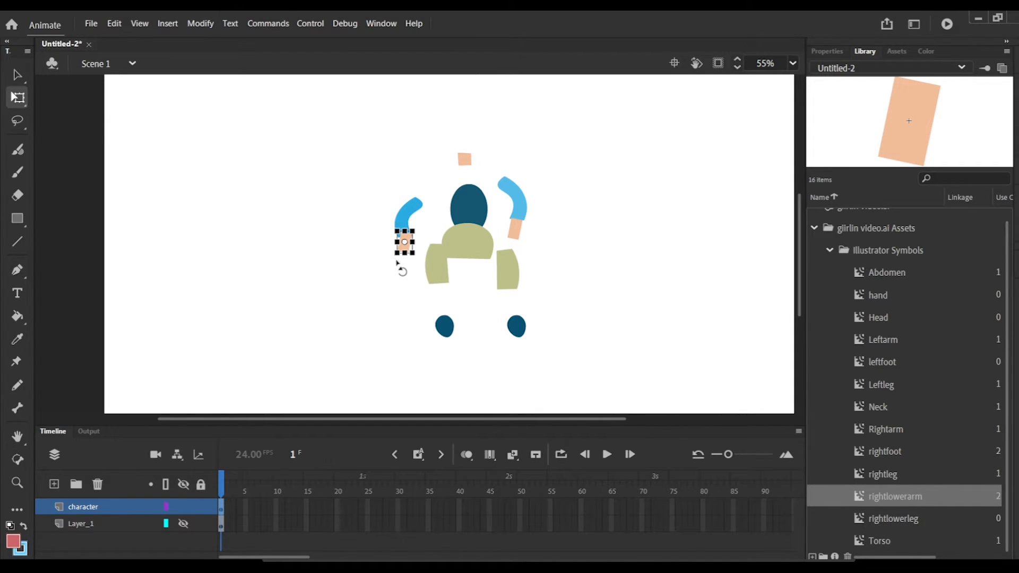
left_click_drag(397, 261, 400, 264)
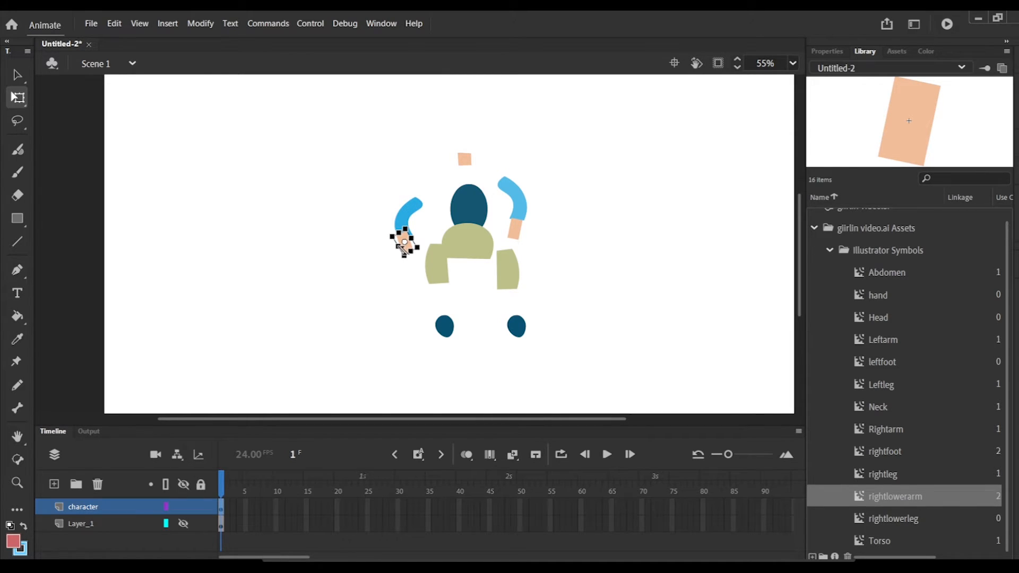
left_click_drag(406, 239, 412, 241)
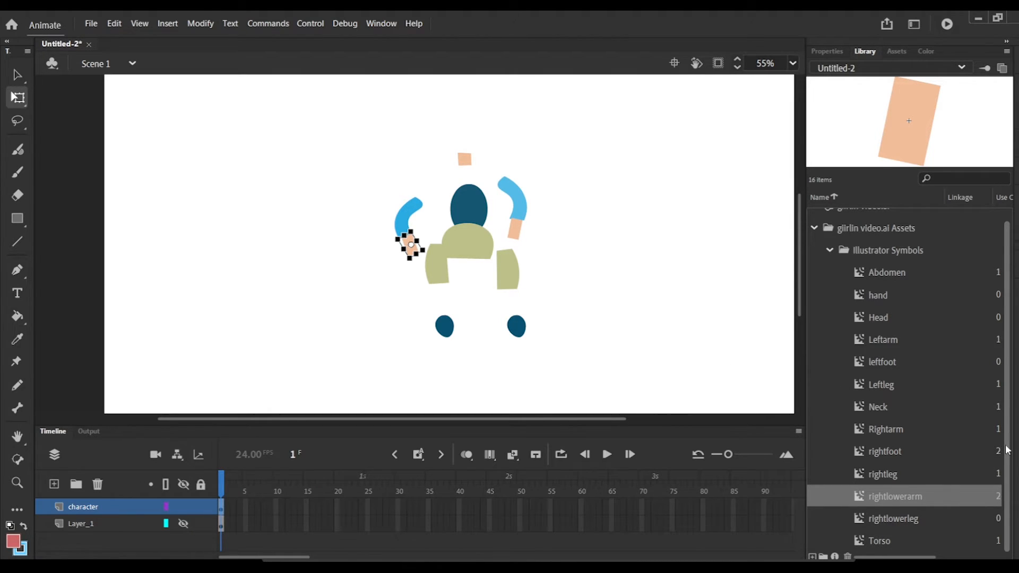
Place two instances of the rightlowerleg symbol, one between each upper leg and its foot.
left_click(907, 361)
mouse_move(891, 385)
left_mouse_down()
mouse_move(667, 325)
mouse_move(896, 382)
left_mouse_up()
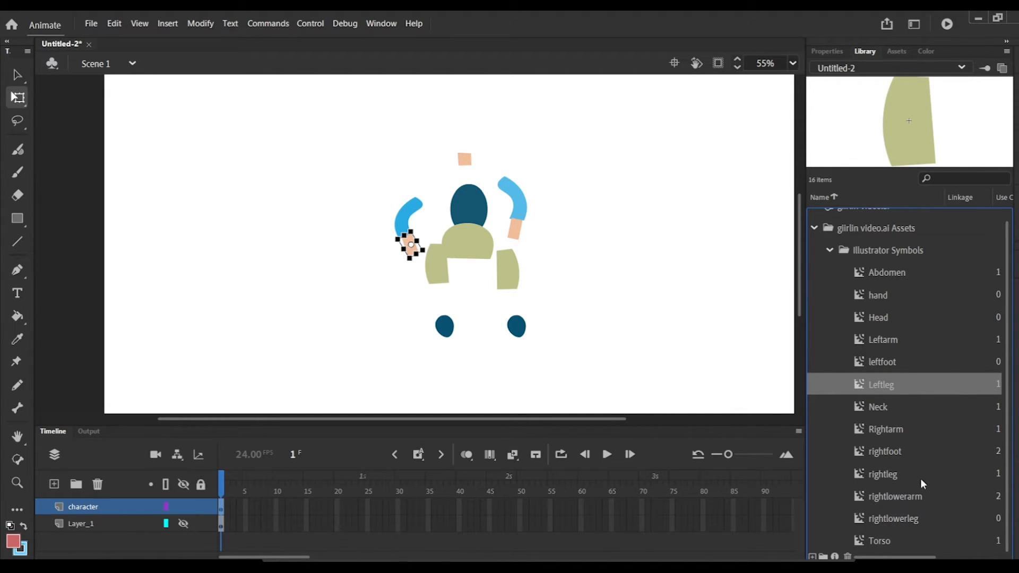
left_click(901, 470)
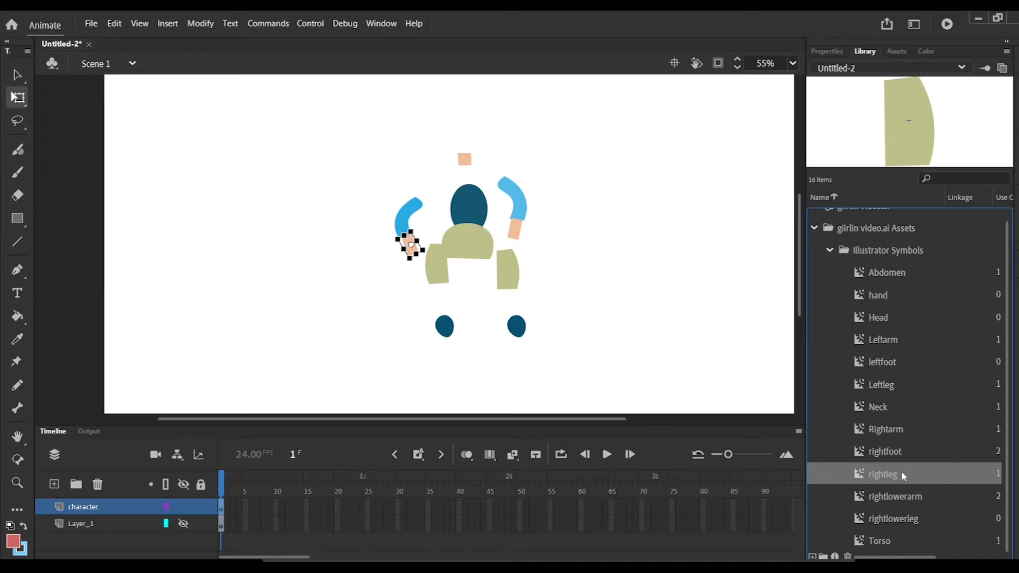
left_click(897, 499)
left_click_drag(877, 513, 438, 290)
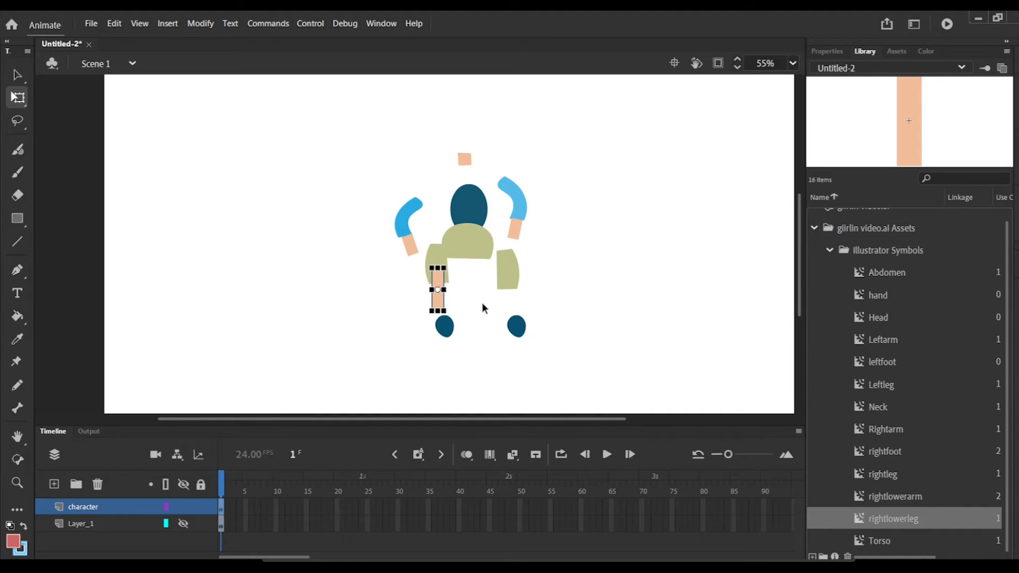
left_click(888, 518)
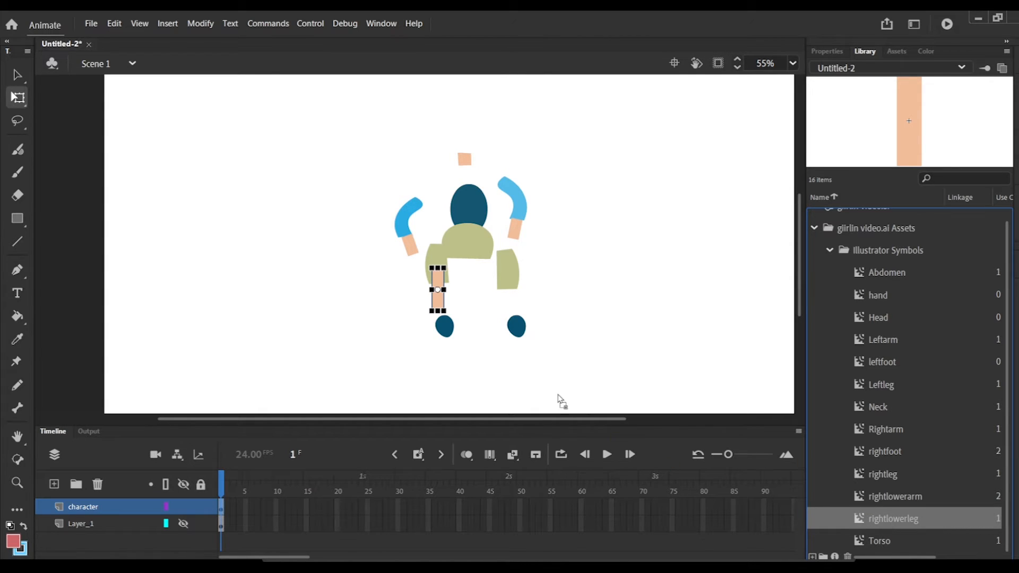
left_click_drag(561, 401, 506, 294)
Place two instances of the hand symbol, one near the end of each lower arm.
scroll(996, 257, "up", 1)
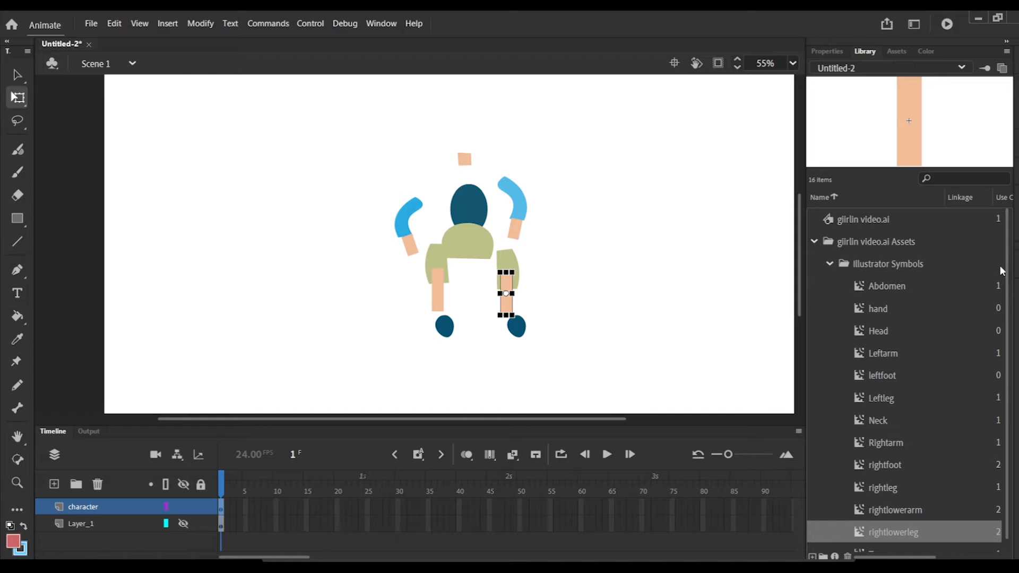
left_click_drag(950, 309, 536, 250)
left_click(867, 307)
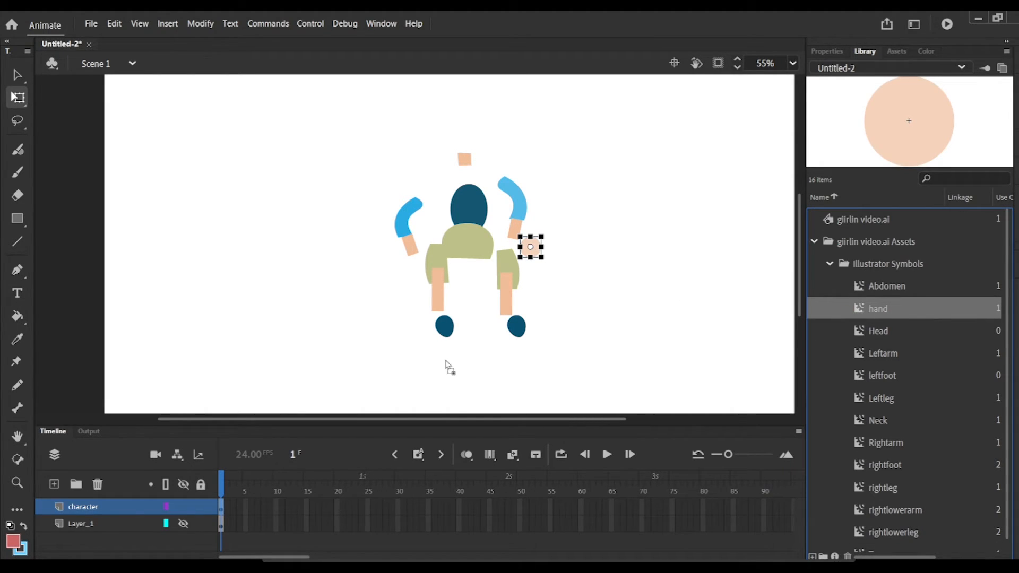
left_click_drag(409, 280, 410, 272)
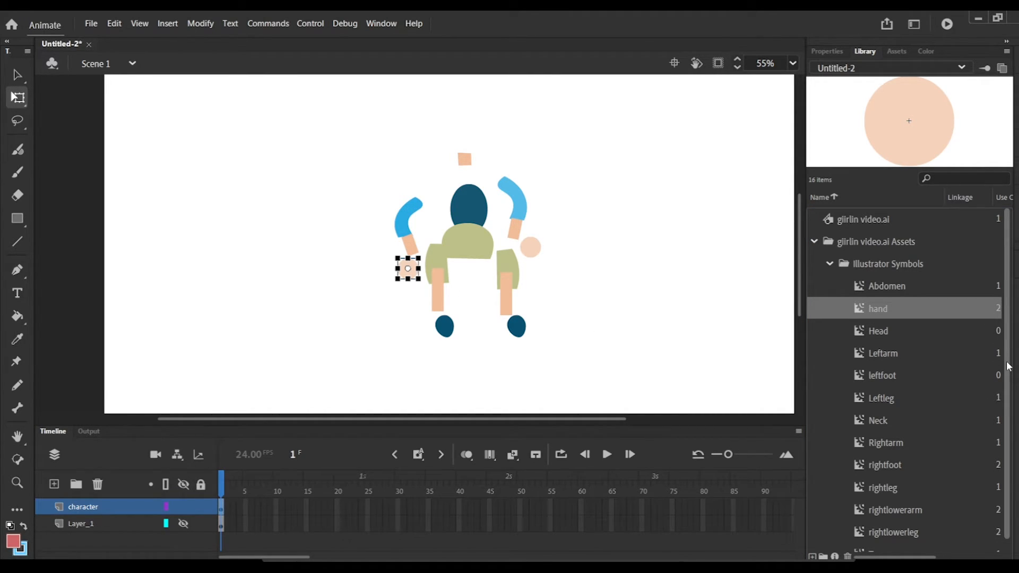
Replace the foot on the figure's left-hand side with the leftfoot symbol and place the Head symbol above the neck.
left_click_drag(1008, 366, 1010, 382)
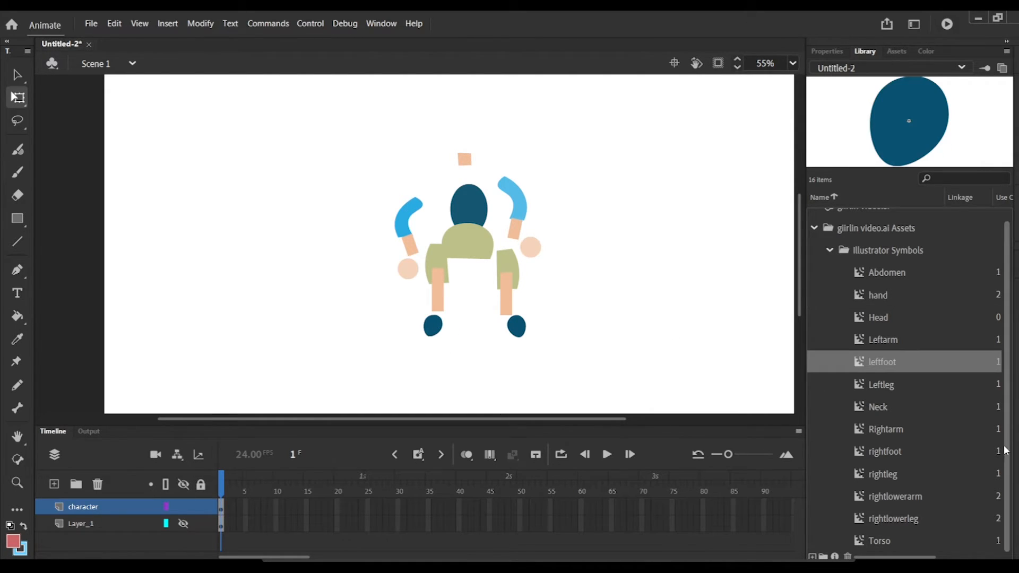
scroll(1008, 346, "up", 1)
scroll(1008, 346, "down", 1)
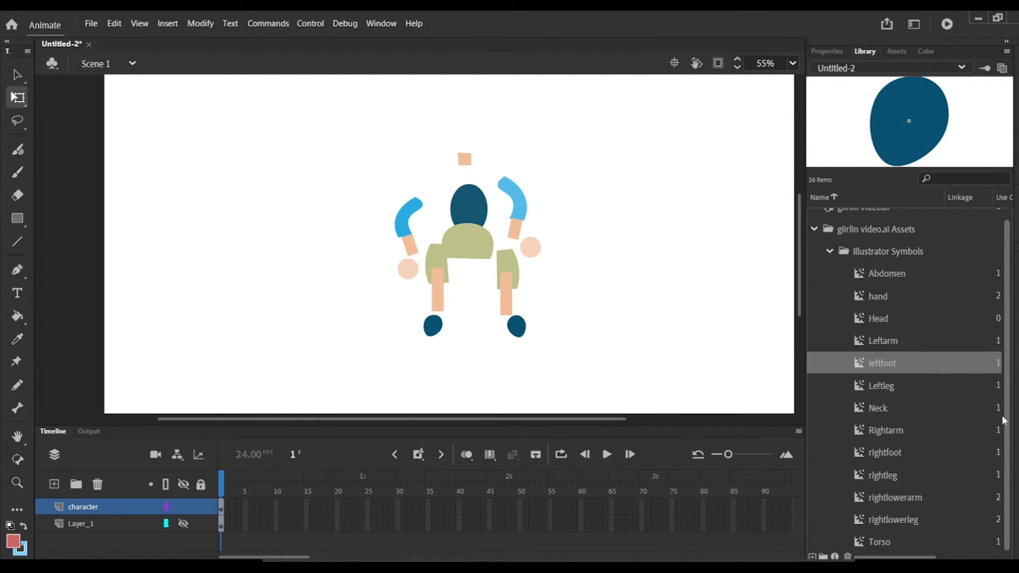
left_click_drag(932, 314, 459, 131)
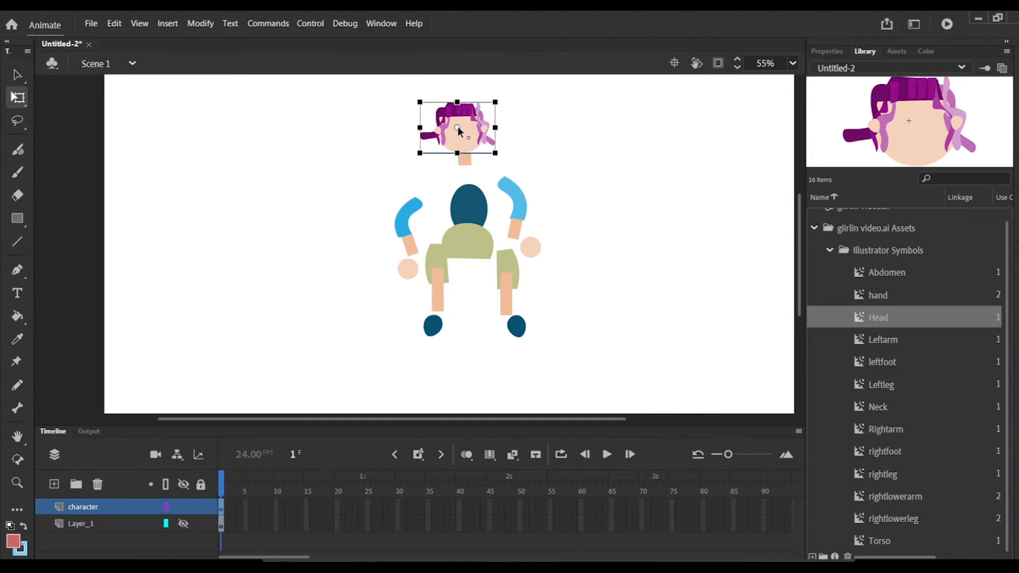
left_click(619, 194)
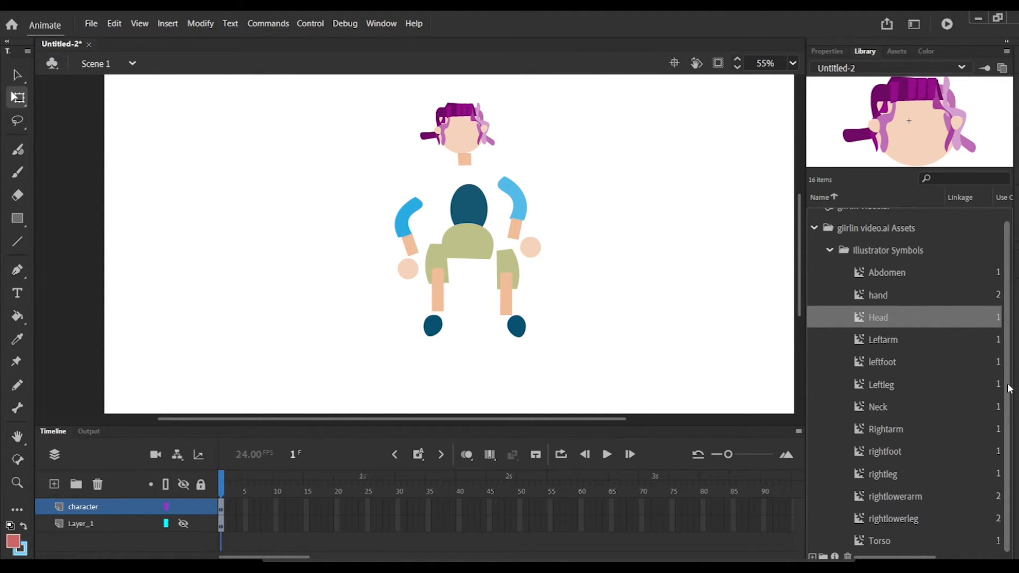
Bring both upper legs to the front and space the head, arms, legs and feet apart from their neighbouring parts.
left_click(511, 271)
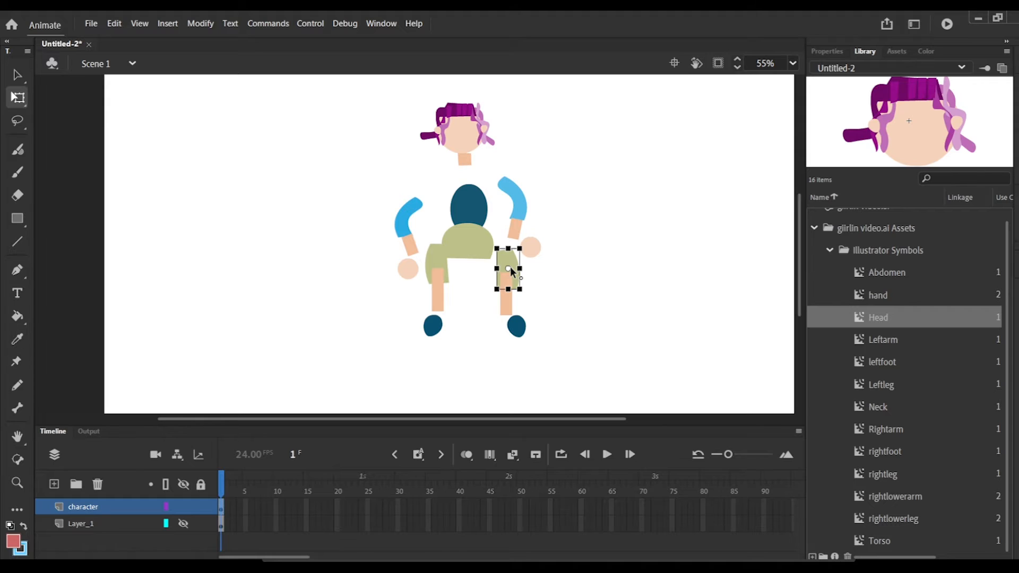
right_click(511, 270)
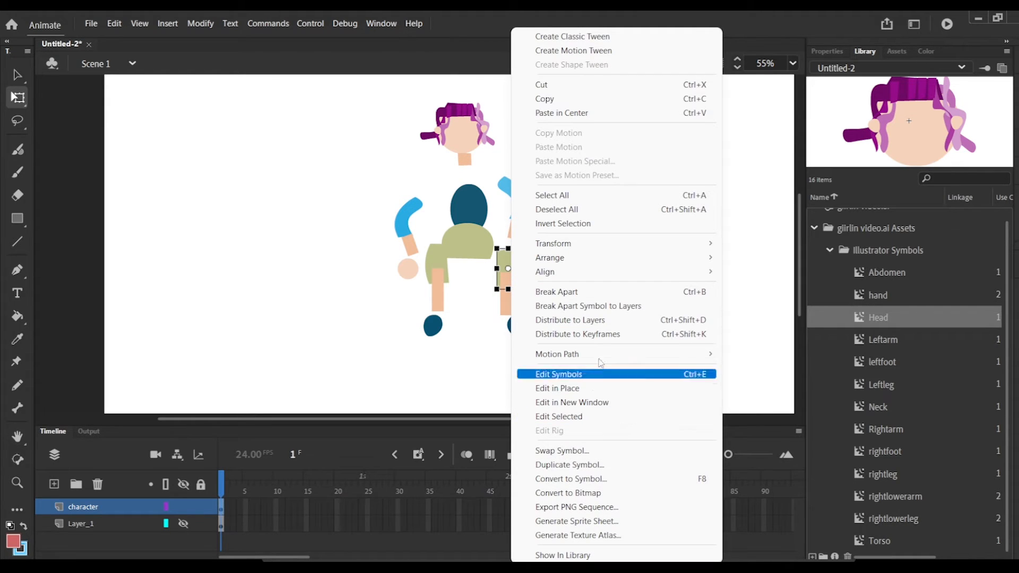
mouse_move(594, 257)
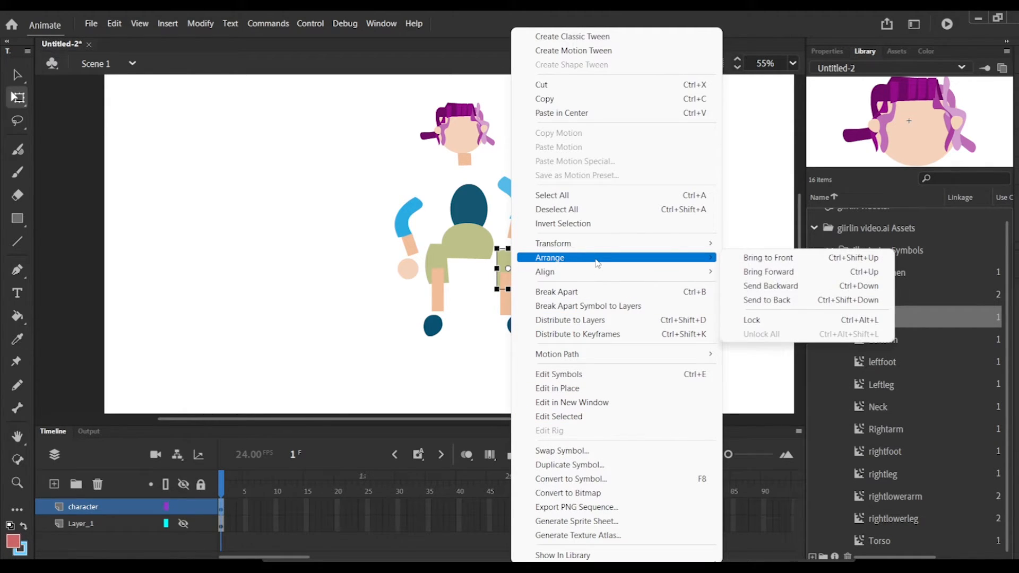
left_click(744, 258)
left_click(439, 264)
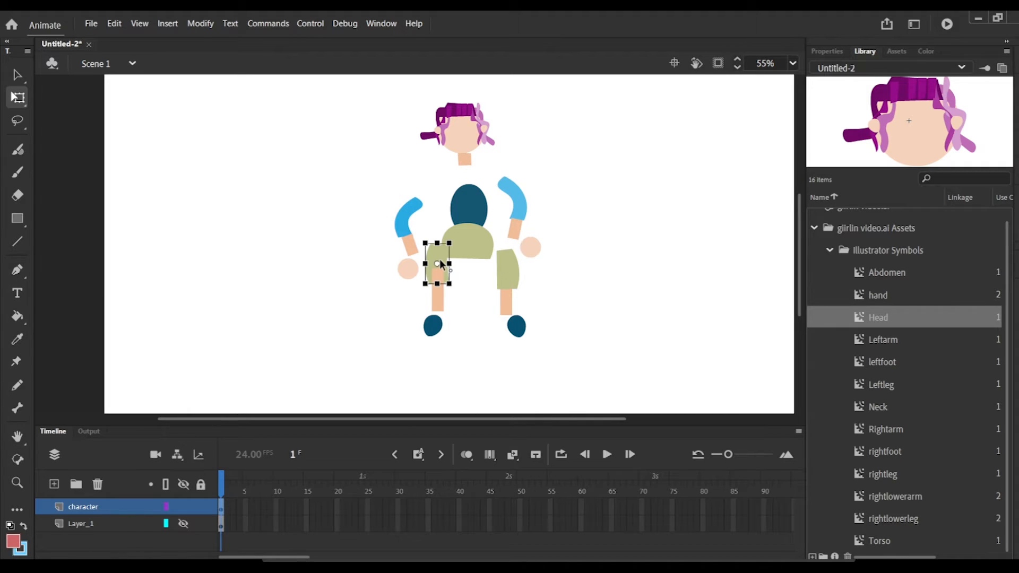
right_click(441, 263)
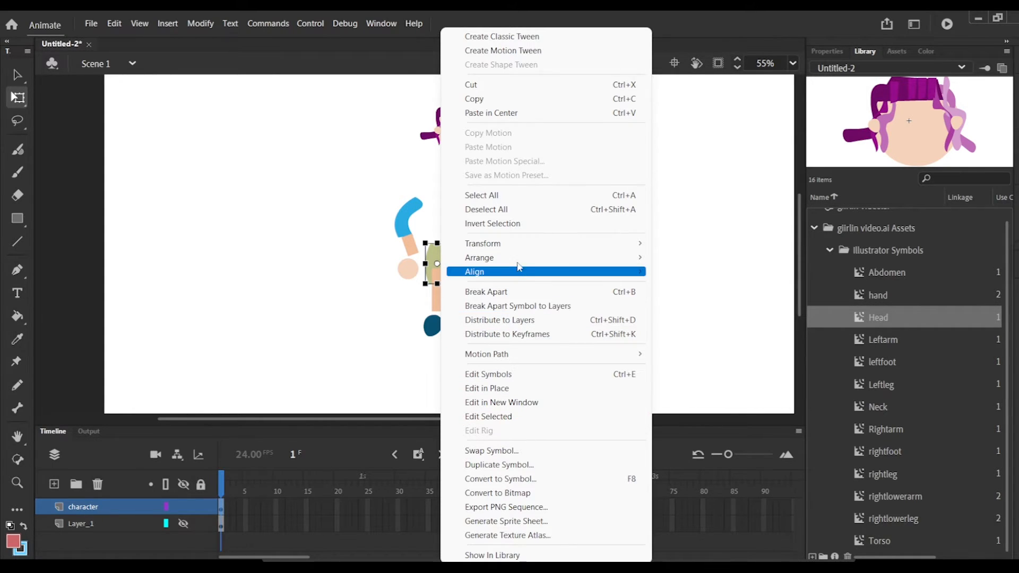
mouse_move(525, 257)
left_click(671, 256)
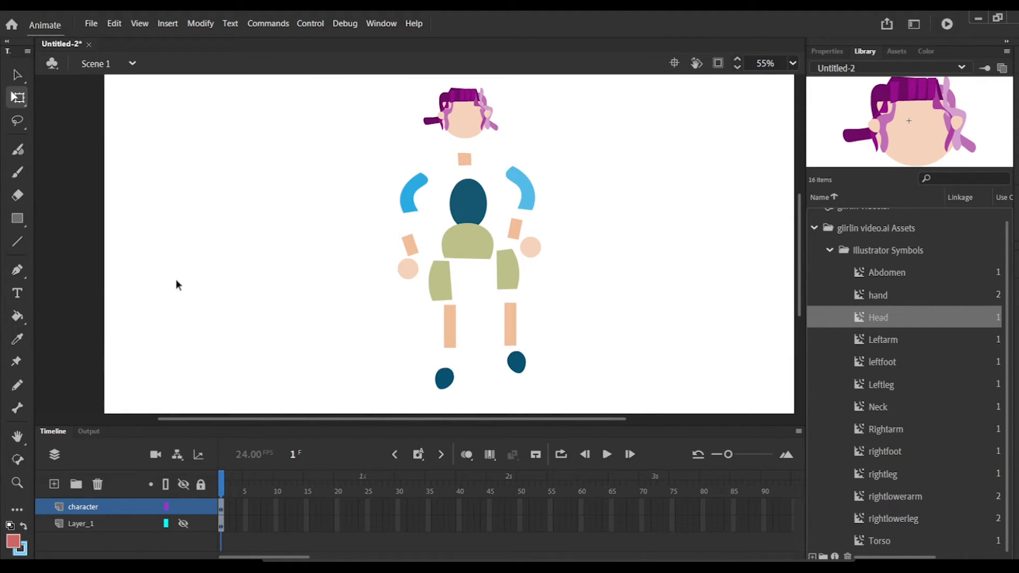
Use the Bone tool to link the abdomen to the neck and continue bones down both arms to the hands.
left_click(18, 408)
left_click_drag(482, 205, 464, 160)
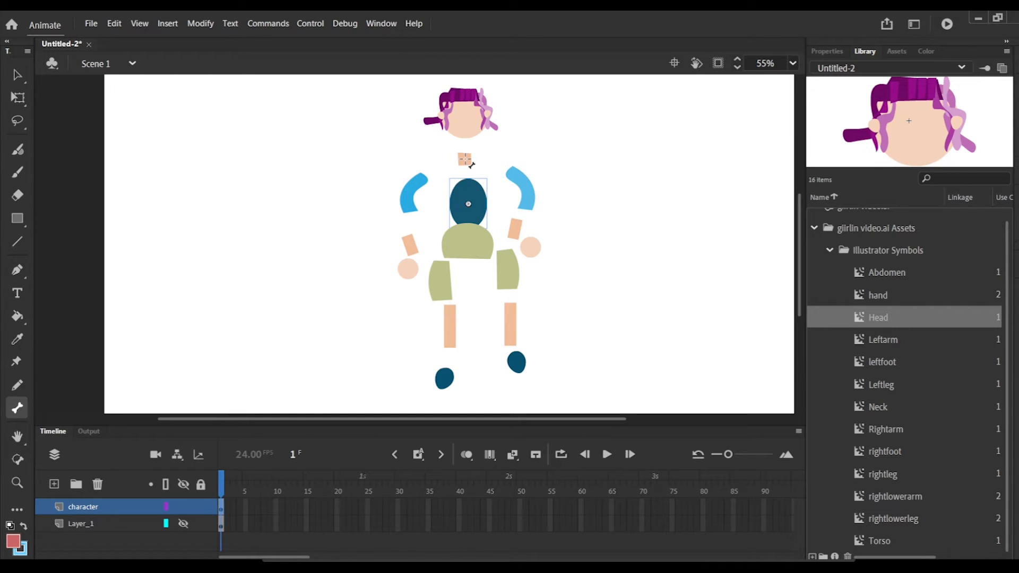
mouse_move(468, 203)
left_mouse_down()
mouse_move(465, 159)
mouse_move(512, 171)
mouse_move(514, 224)
mouse_move(530, 206)
left_mouse_up()
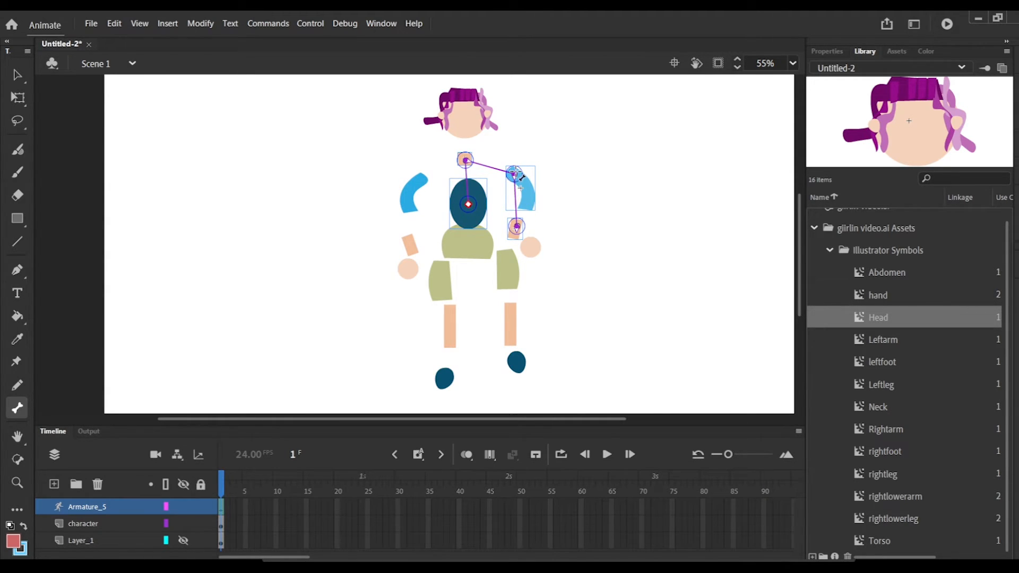
left_click(528, 247)
left_click_drag(517, 228, 531, 246)
left_click_drag(465, 160, 406, 239)
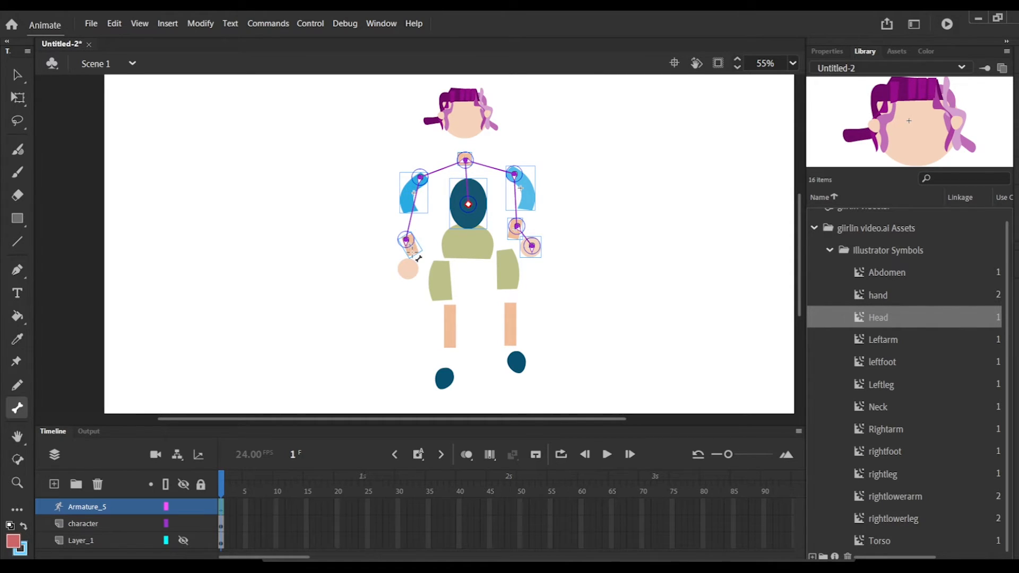
left_click_drag(407, 239, 408, 264)
Extend the armature from the abdomen through the torso down both legs to the feet, and from the neck to the head.
mouse_move(468, 205)
left_mouse_down()
mouse_move(465, 228)
mouse_move(507, 258)
mouse_move(516, 360)
left_mouse_up()
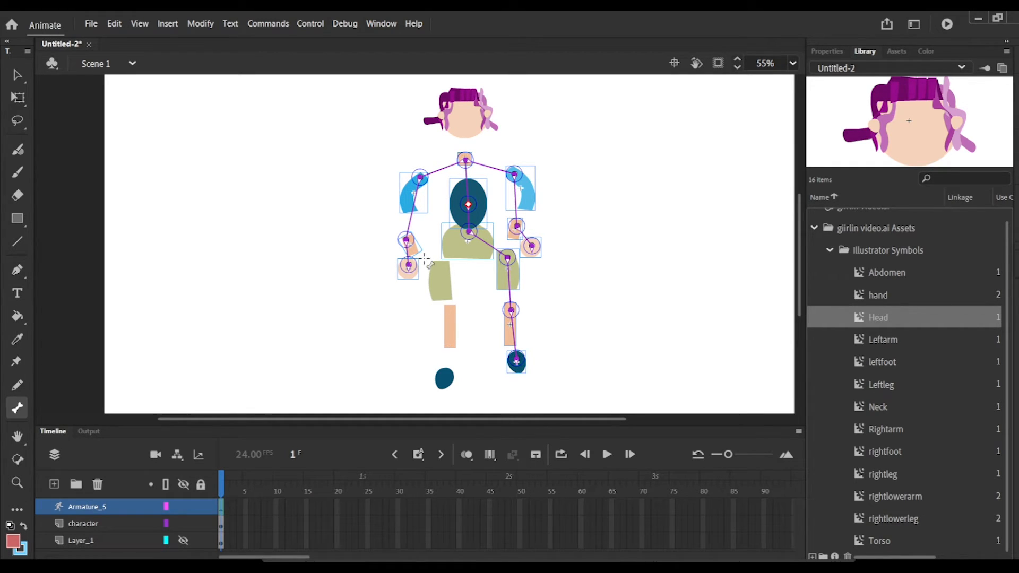
left_click_drag(469, 232, 439, 269)
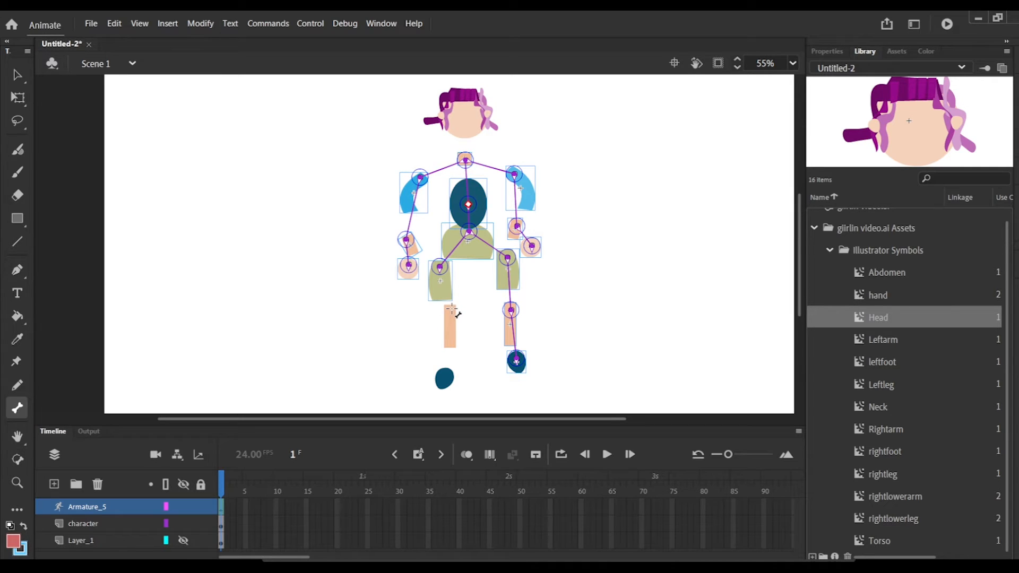
left_click_drag(451, 311, 446, 375)
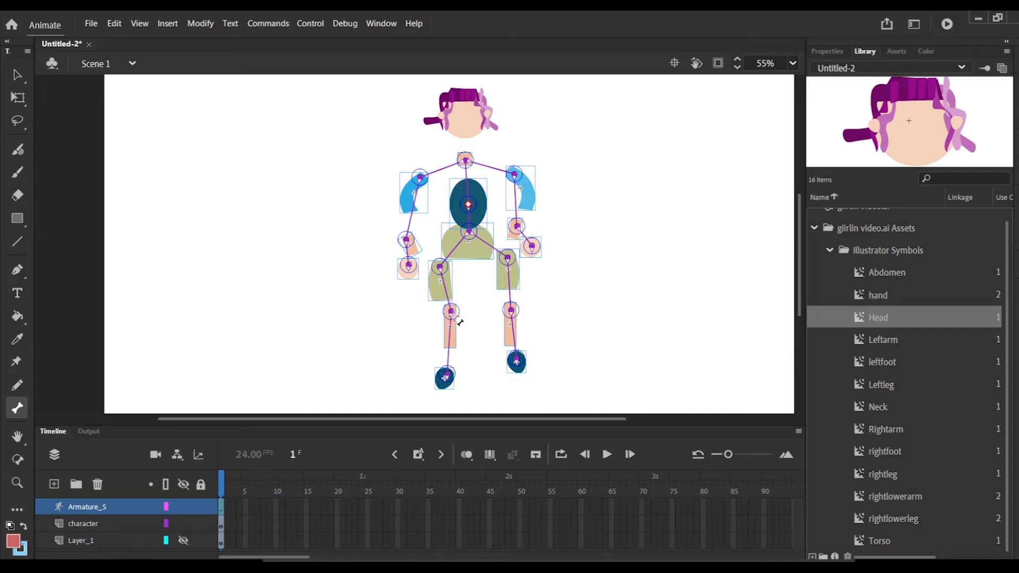
left_click_drag(466, 156, 471, 141)
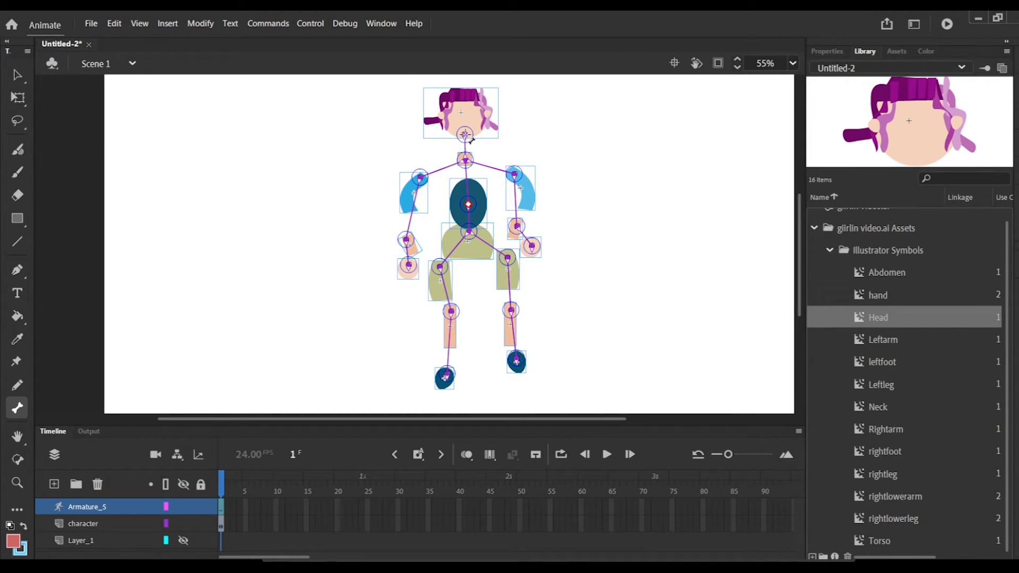
Move the head artwork down inside the Head symbol until it meets the neck and return to Scene 1.
left_click(18, 98)
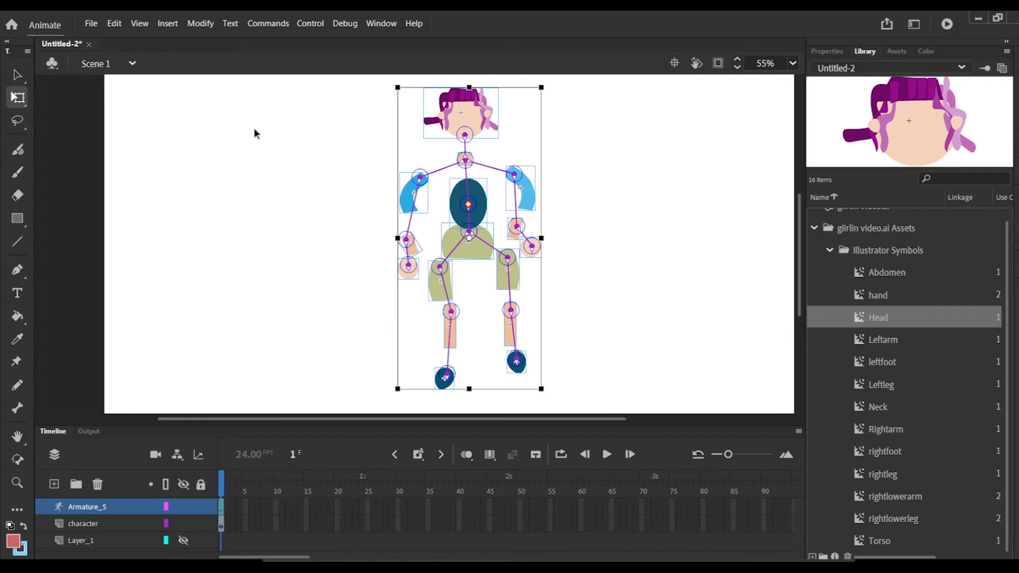
left_click_drag(457, 121, 452, 126)
double_click(452, 126)
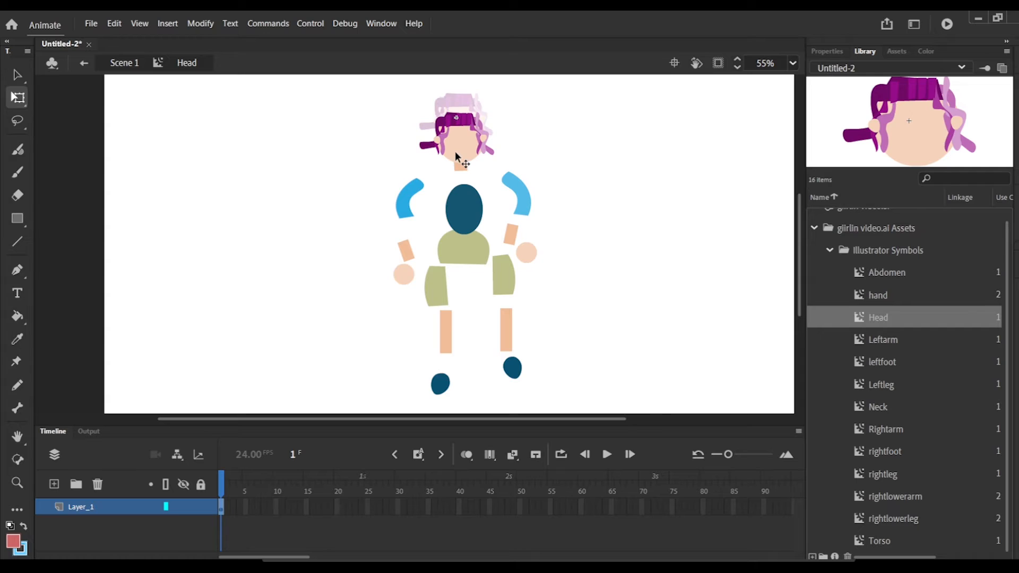
left_click(457, 153)
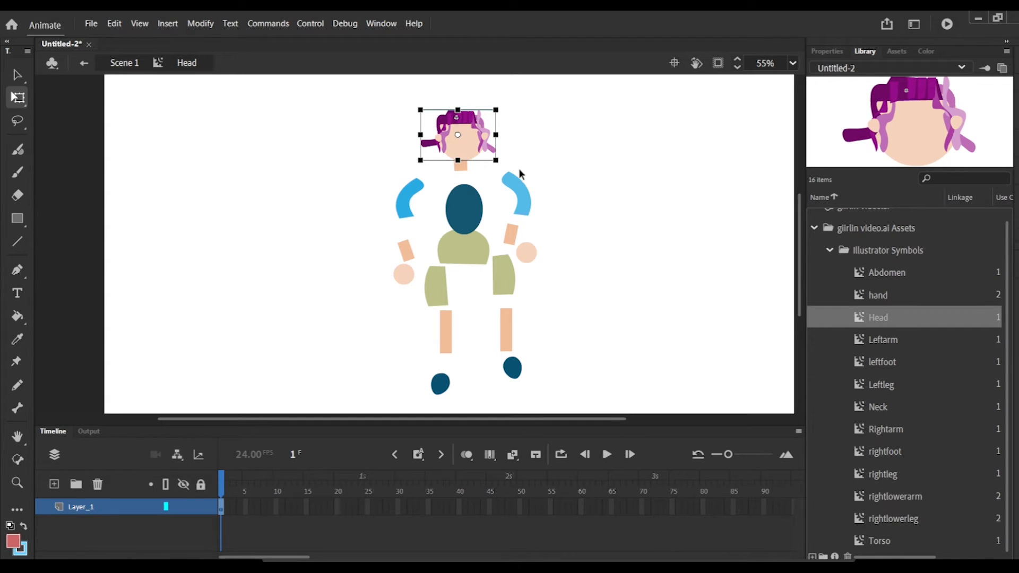
double_click(508, 177)
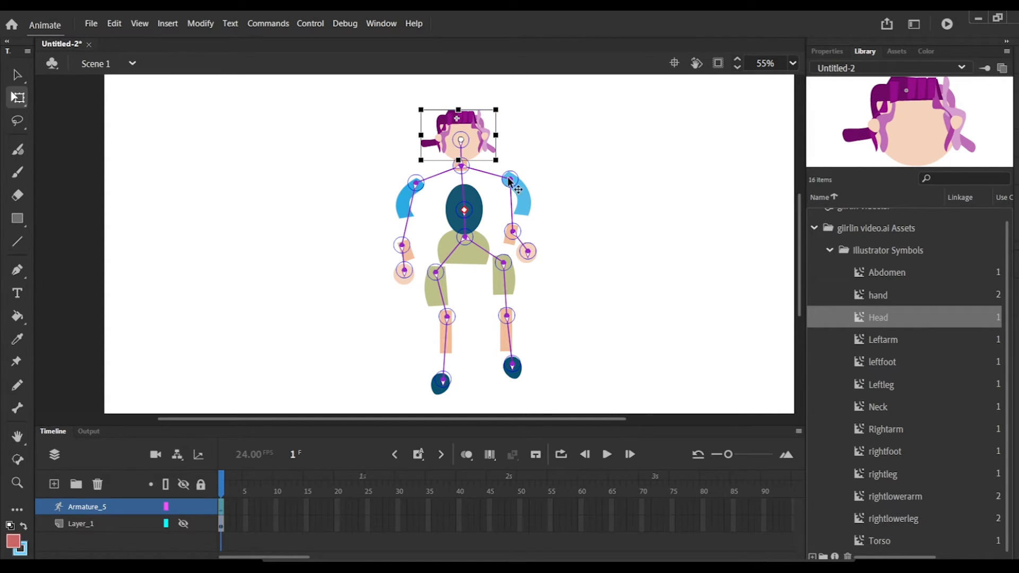
Move the abdomen up beneath the neck and bring both upper arms in against its sides.
left_click_drag(510, 178, 463, 179)
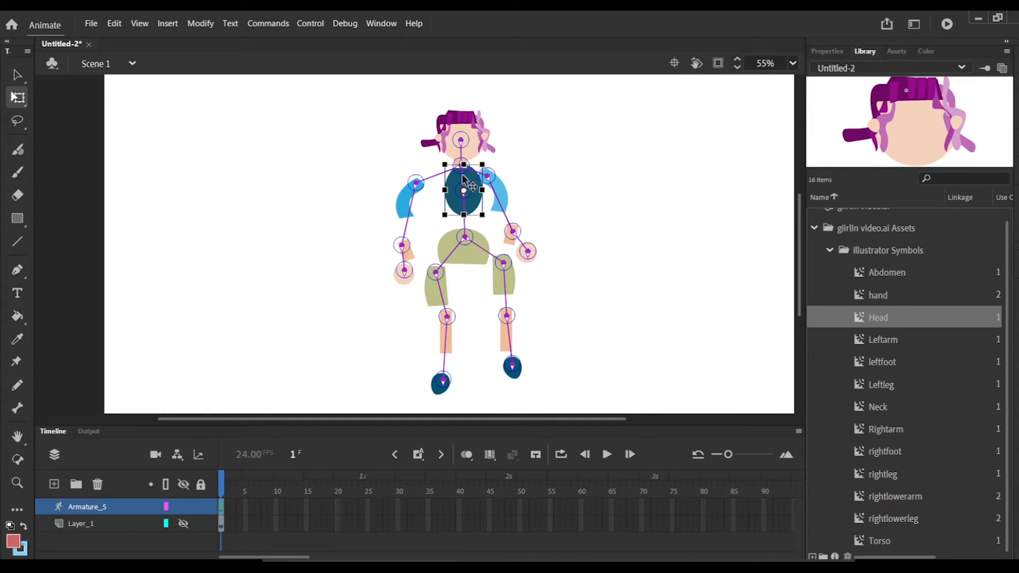
left_click(410, 199)
left_click_drag(410, 199, 445, 196)
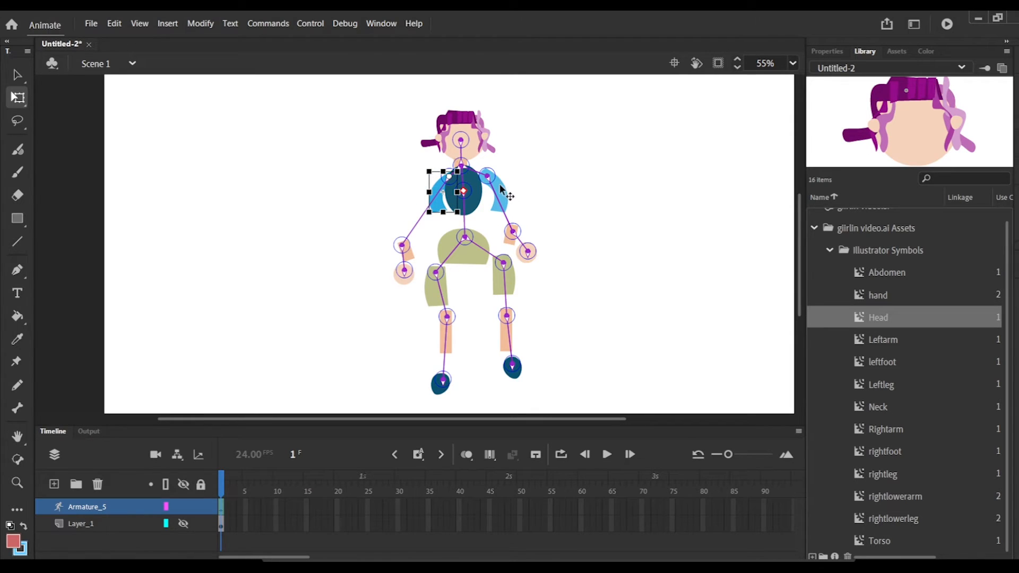
left_click_drag(511, 193, 492, 190)
Attach both forearms and hands to the ends of the upper arms, and raise the torso to meet the abdomen.
left_click_drag(509, 239, 486, 210)
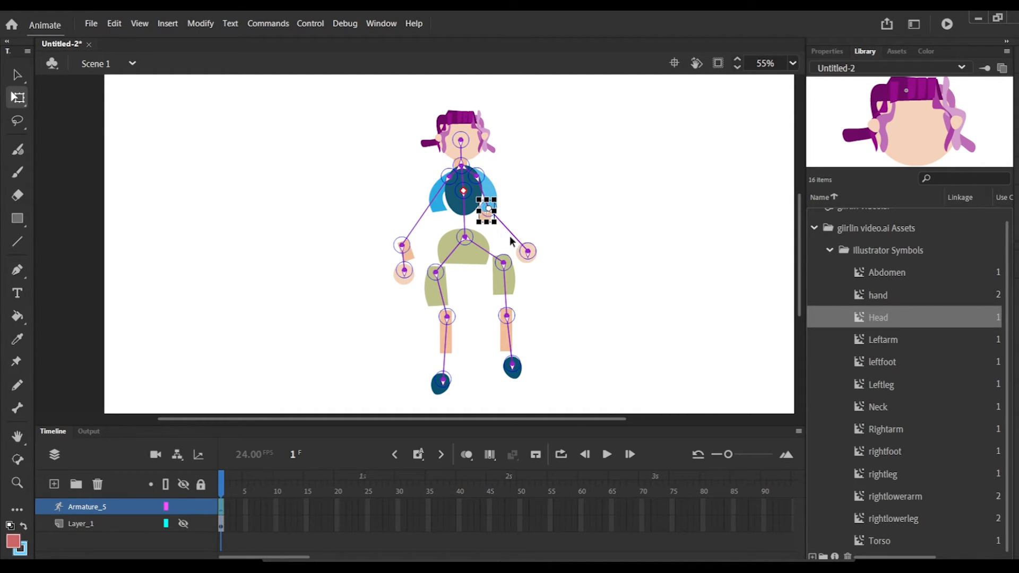
left_click_drag(517, 249, 481, 225)
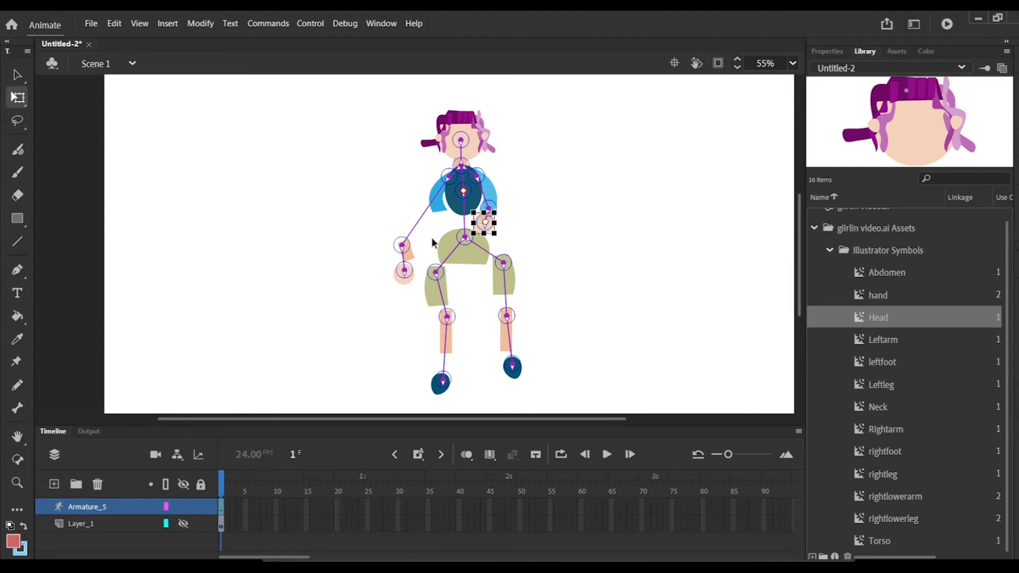
left_click_drag(413, 258, 446, 219)
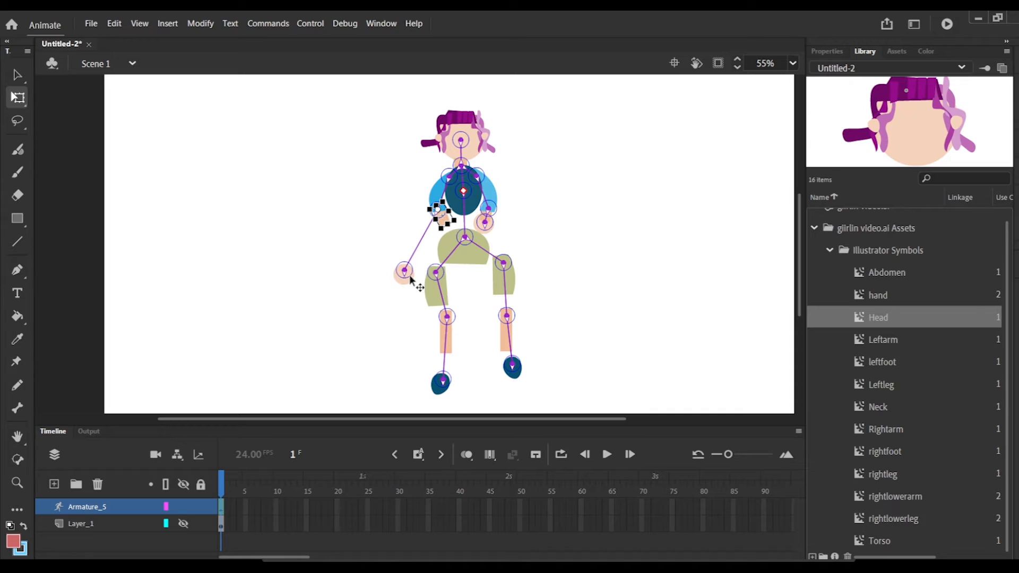
left_click_drag(409, 277, 470, 229)
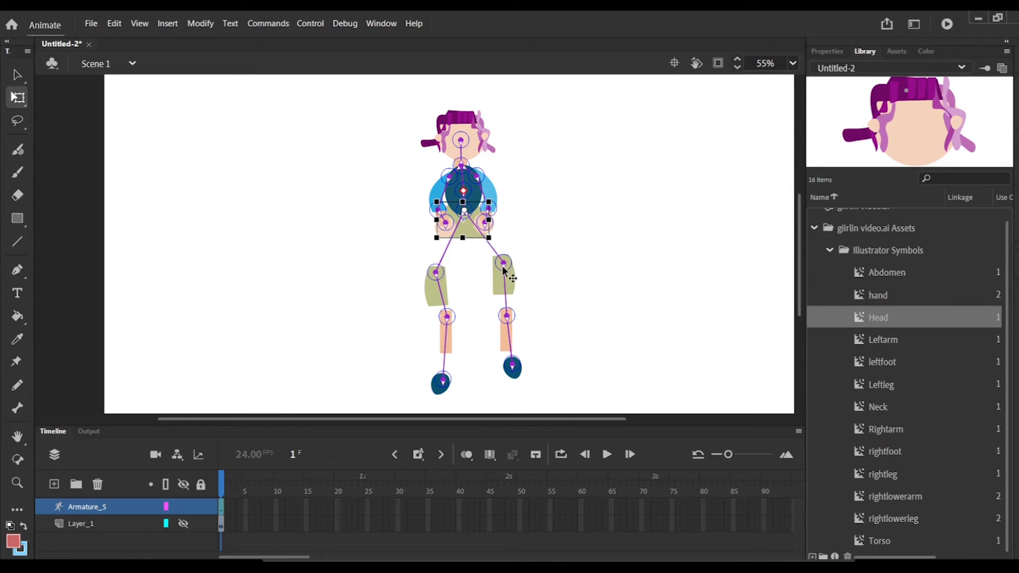
Move the upper leg on the right side of the figure up beneath the torso.
left_click_drag(512, 286, 496, 266)
left_click_drag(486, 255, 486, 211)
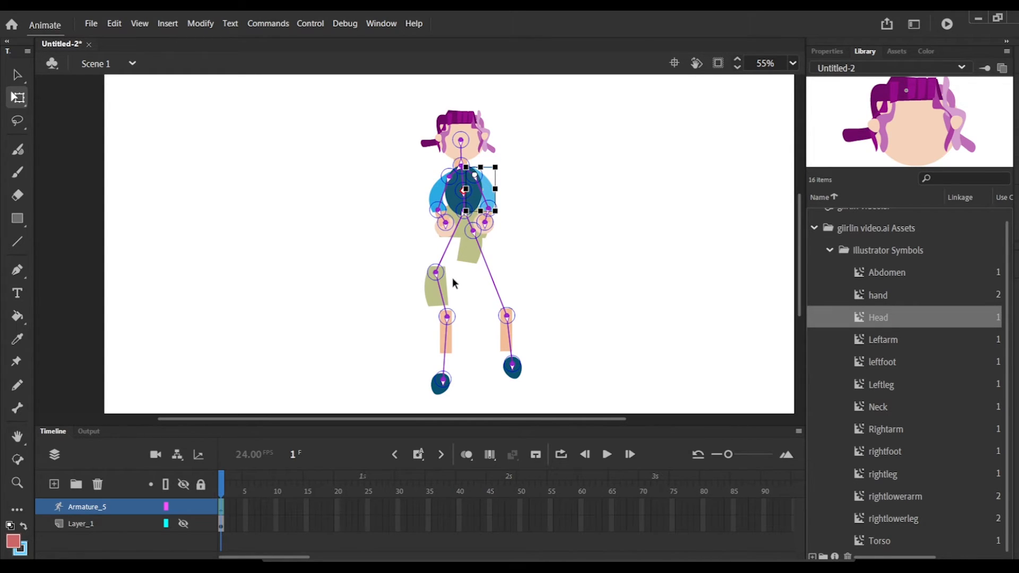
left_click_drag(472, 258, 470, 262)
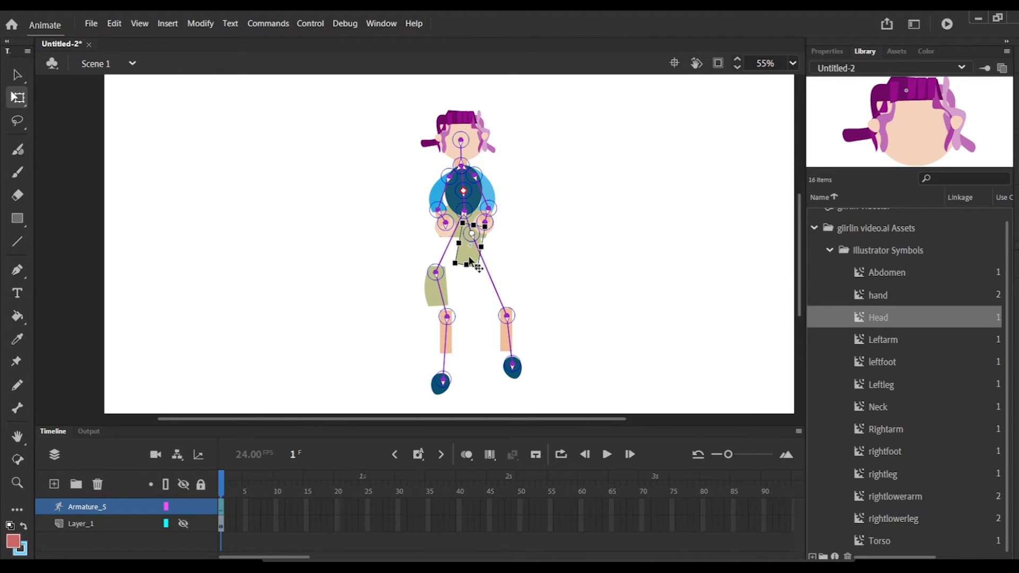
Swing the right-side arm outward with its bones, and straighten the upper leg on that side beneath the torso.
left_click(17, 75)
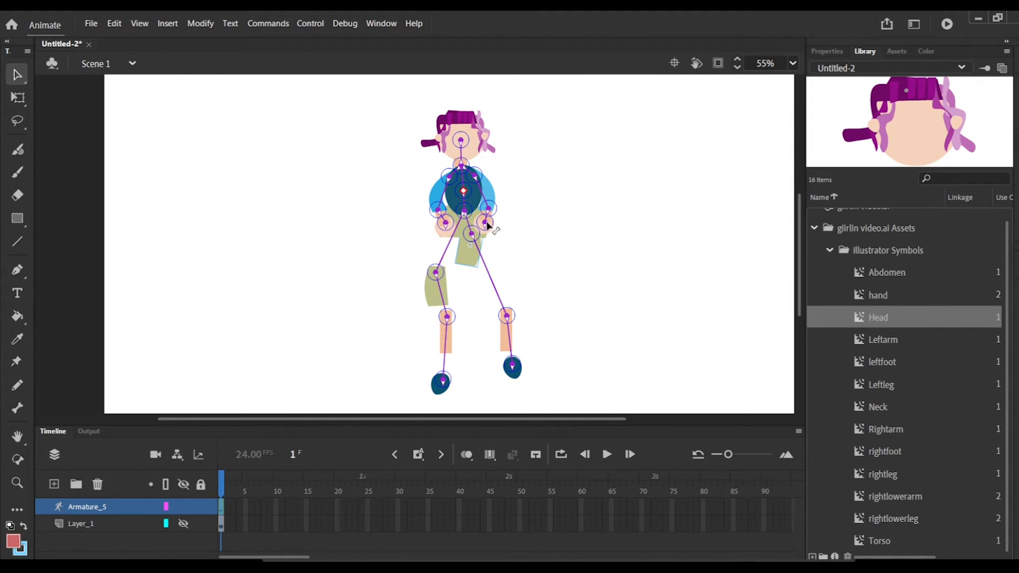
left_click_drag(492, 225, 524, 191)
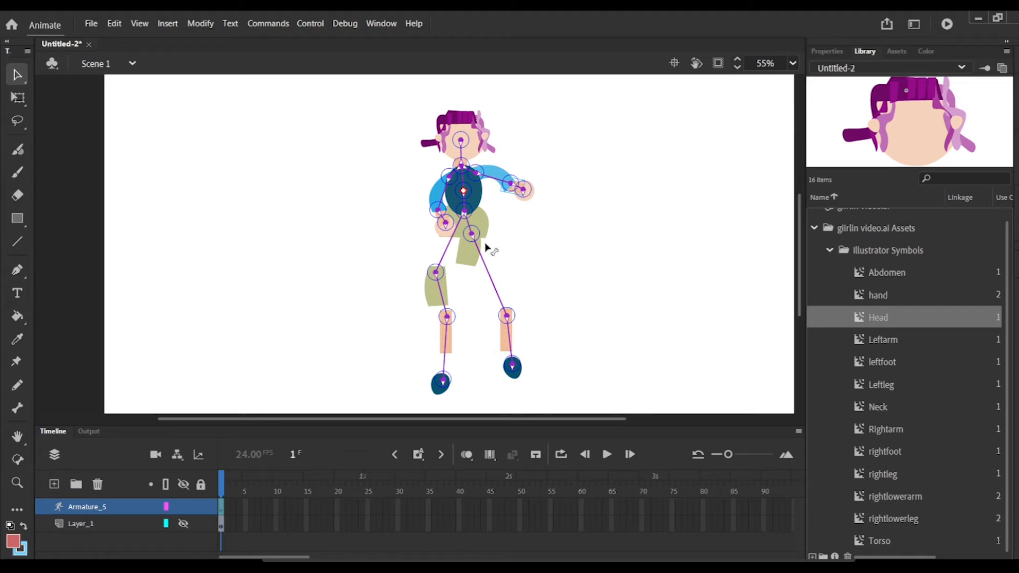
left_click_drag(469, 260, 479, 235)
left_click(23, 102)
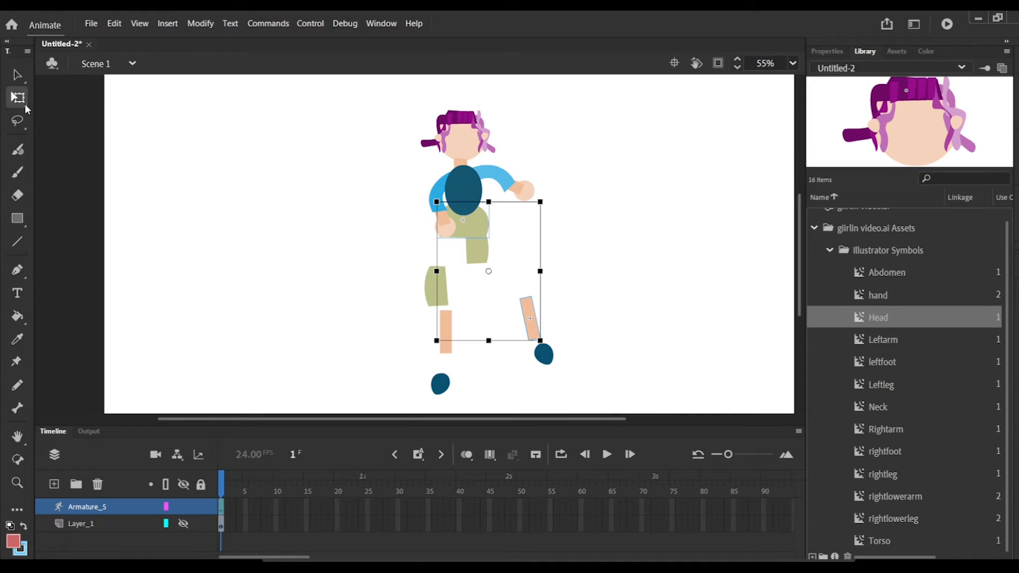
left_click(481, 258)
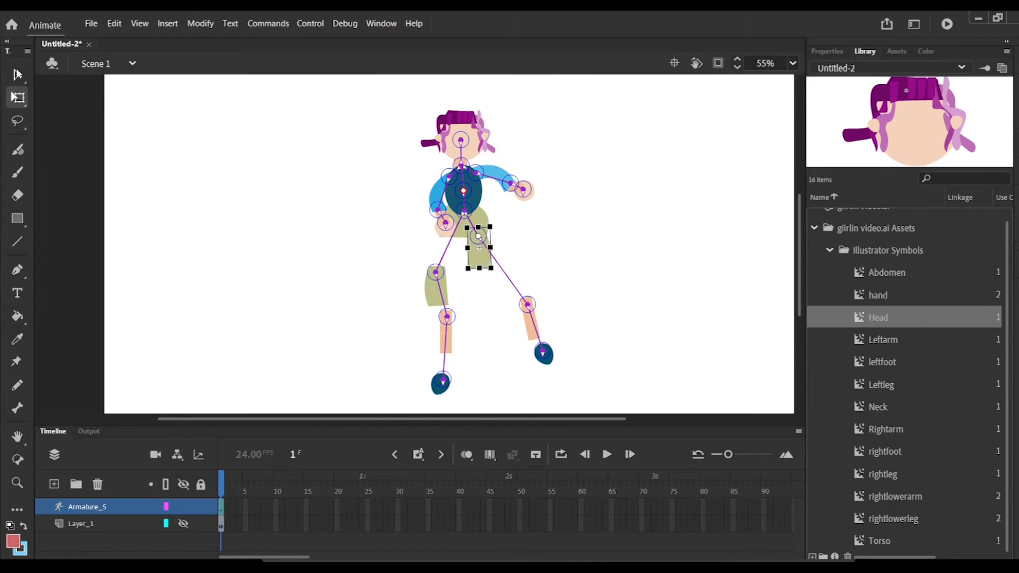
Swing the left-side arm outward by its hand and angle the leg chain on the same side outward.
left_click(17, 74)
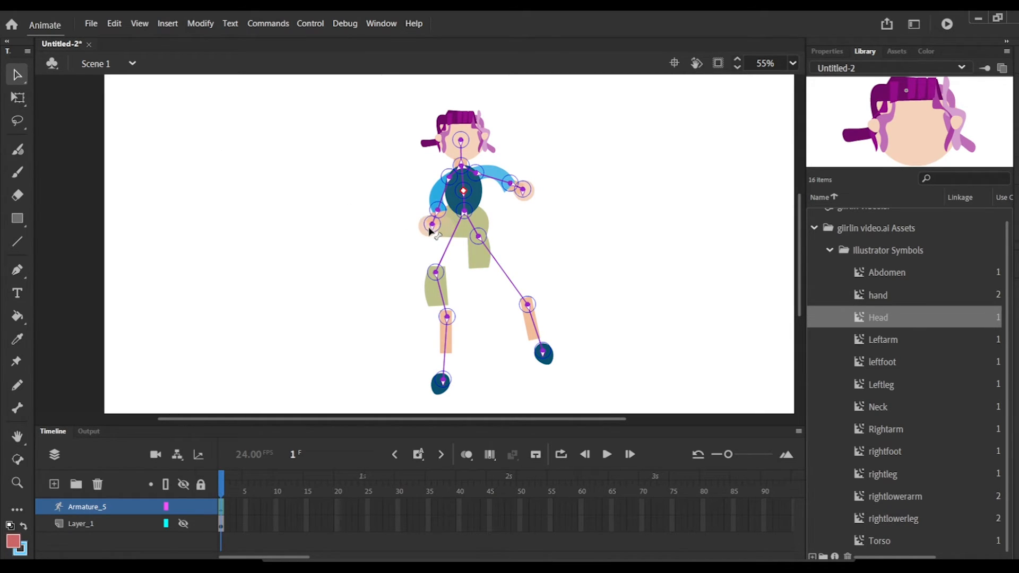
left_click_drag(428, 230, 383, 230)
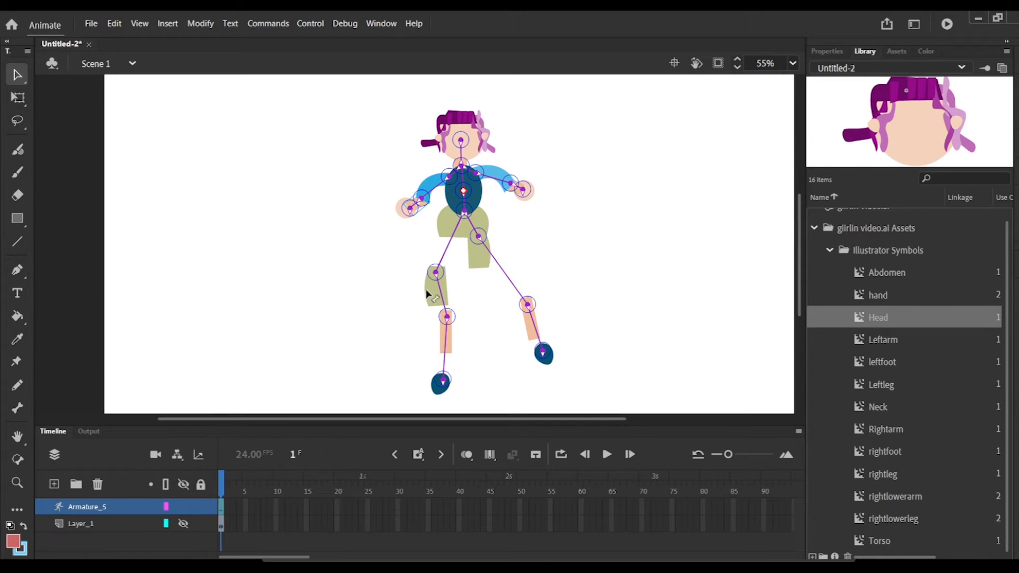
mouse_move(427, 294)
left_mouse_down()
mouse_move(431, 284)
mouse_move(423, 292)
left_mouse_up()
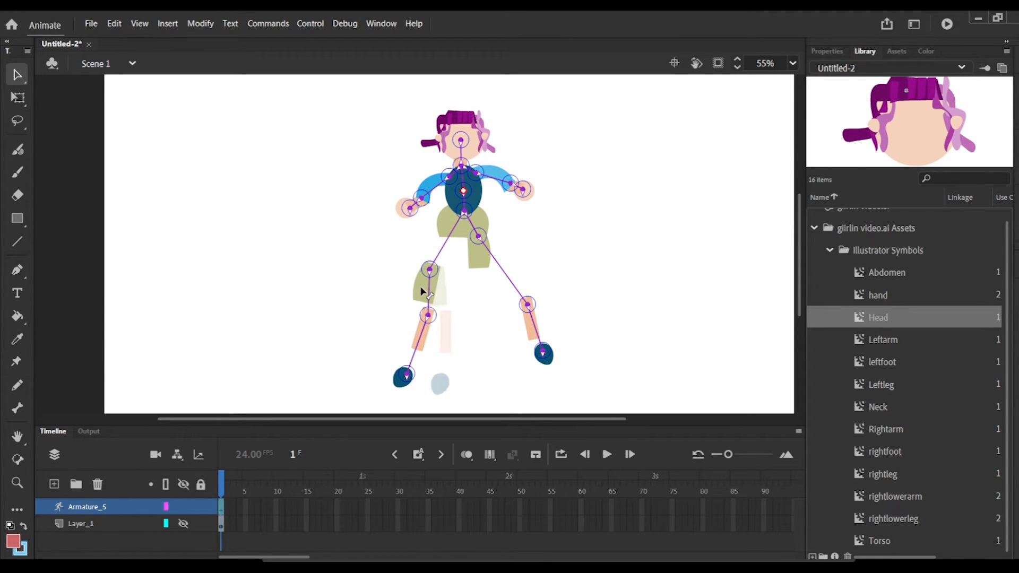
Attach the left-side upper leg to the torso and move its lower leg up to the knee.
left_click(18, 100)
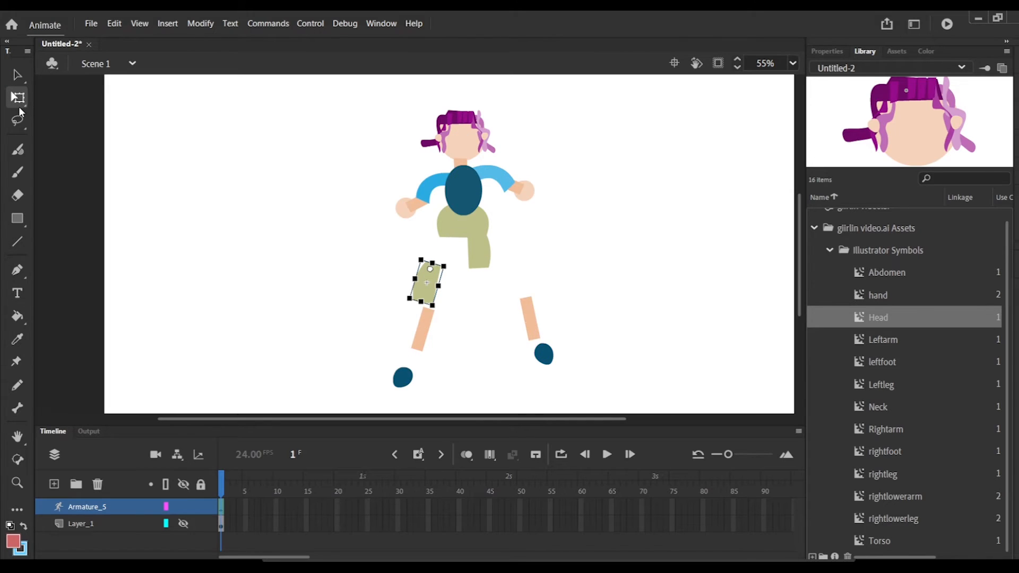
left_click_drag(431, 269, 445, 253)
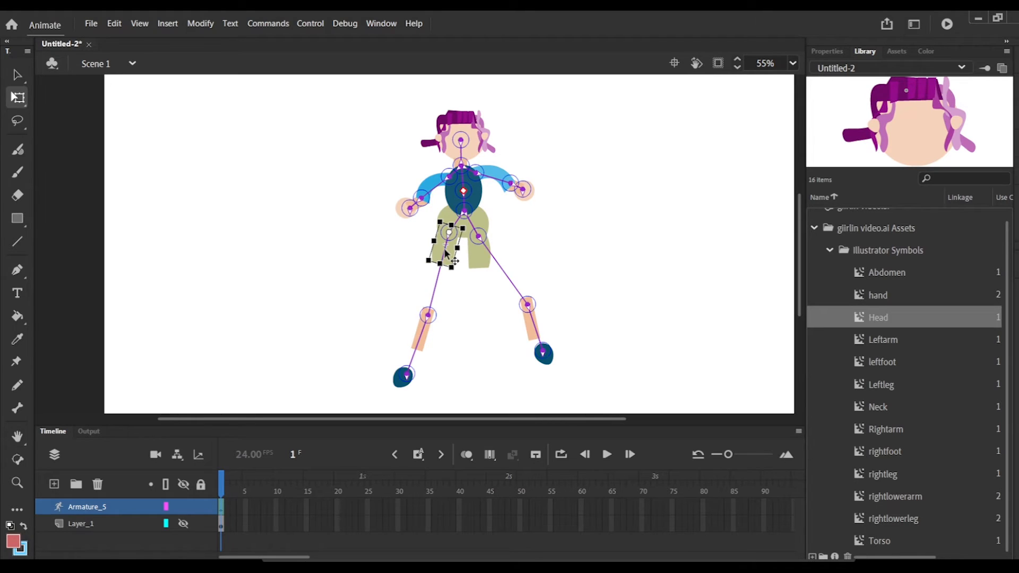
left_click(428, 344)
left_click_drag(430, 346, 442, 282)
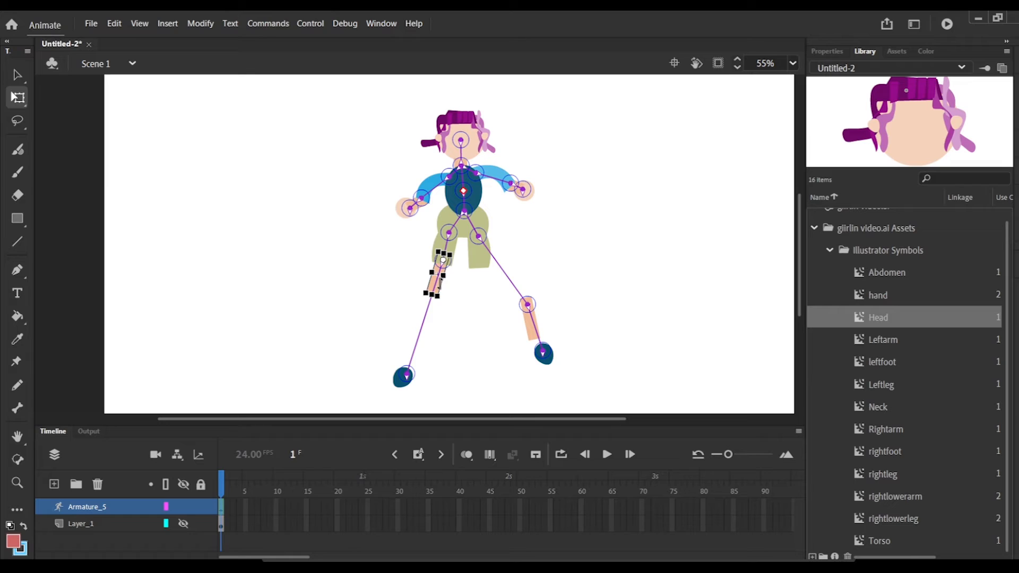
Move the right-side lower leg up to its knee and attach both feet to the ends of the lower legs.
left_click(529, 333)
left_click_drag(530, 336, 485, 292)
left_click_drag(545, 361, 489, 312)
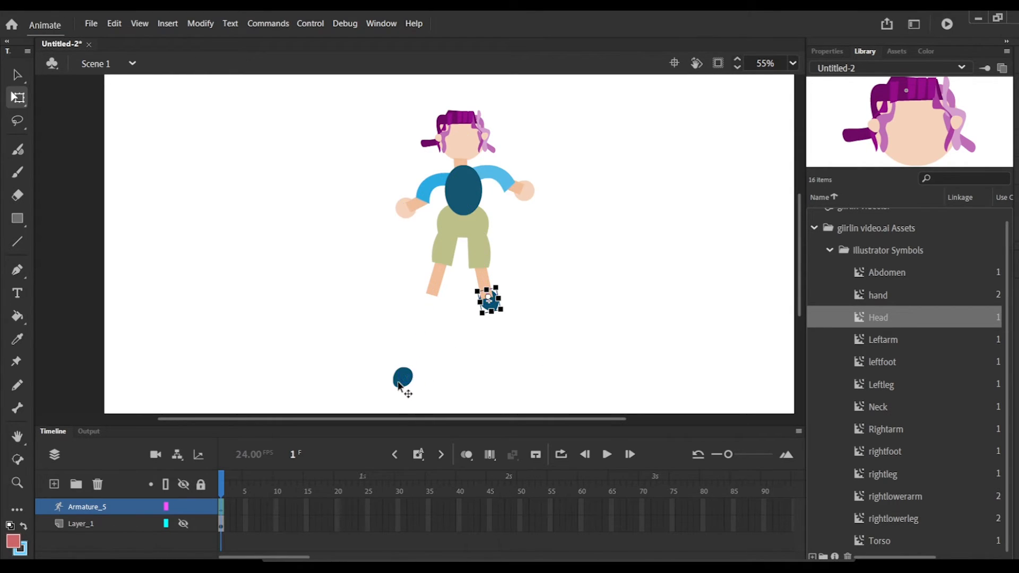
left_click_drag(398, 385, 424, 299)
left_click(369, 254)
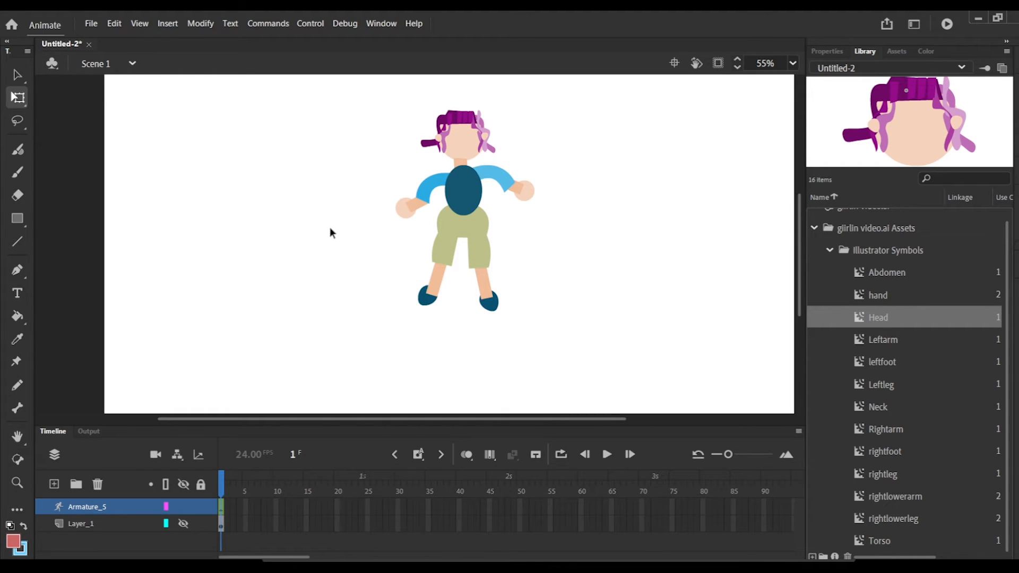
left_click(407, 203)
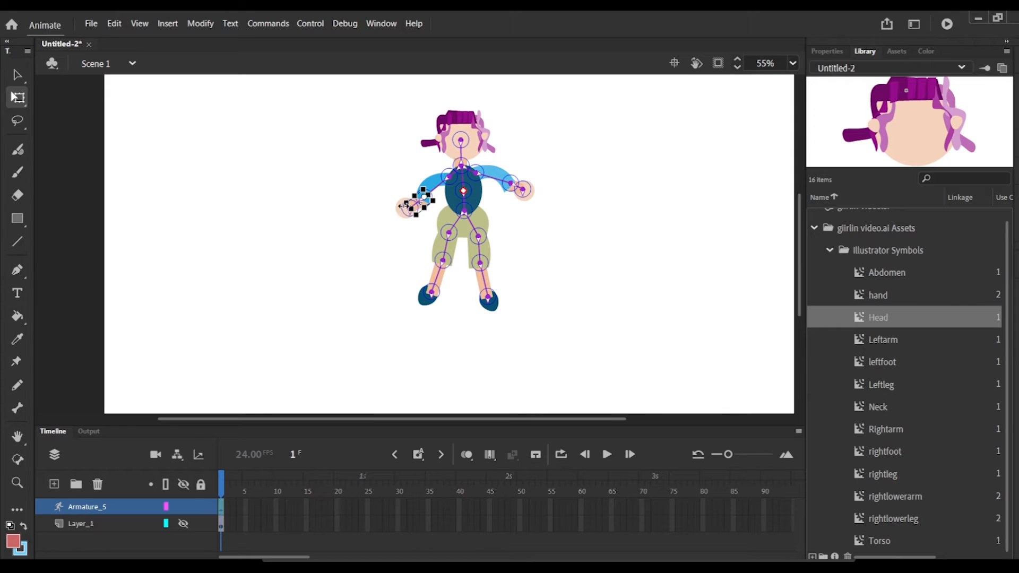
left_click_drag(403, 206, 403, 206)
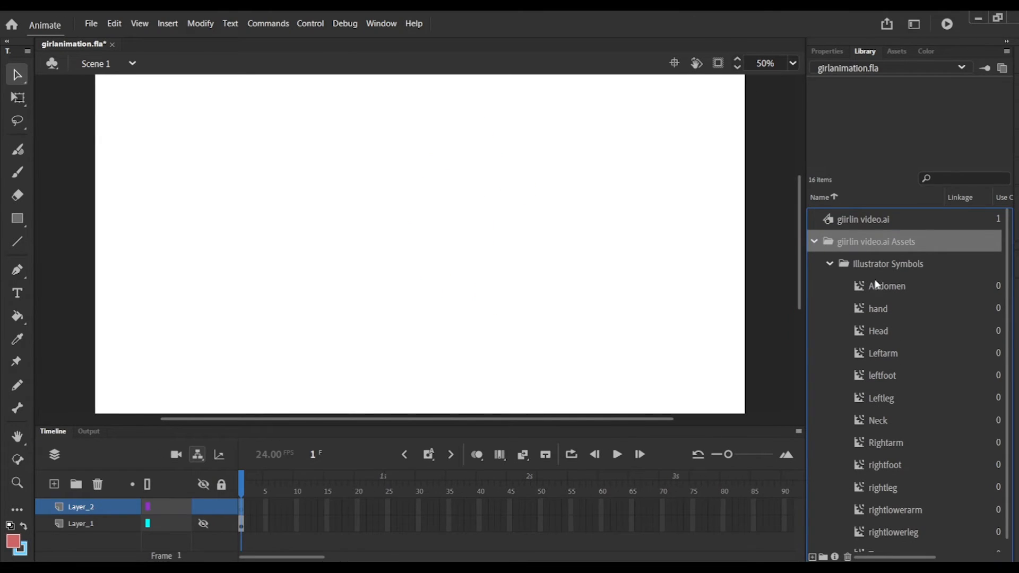
In girlanimation.fla, place the Abdomen symbol near the middle of the stage and rename Layer_2 as Abdome.
left_click_drag(890, 289, 457, 225)
double_click(101, 507)
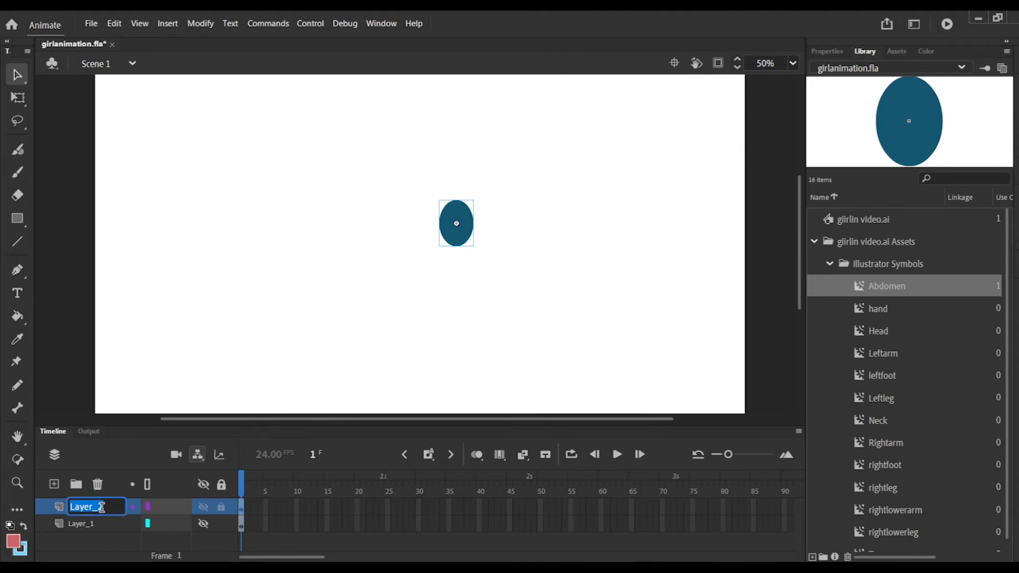
type("Abdome")
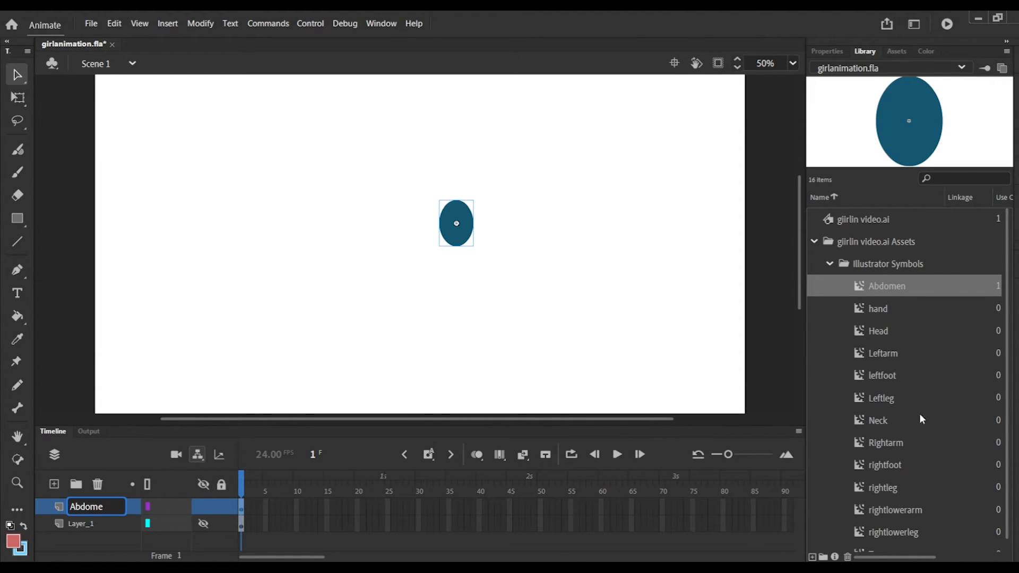
left_click(876, 420)
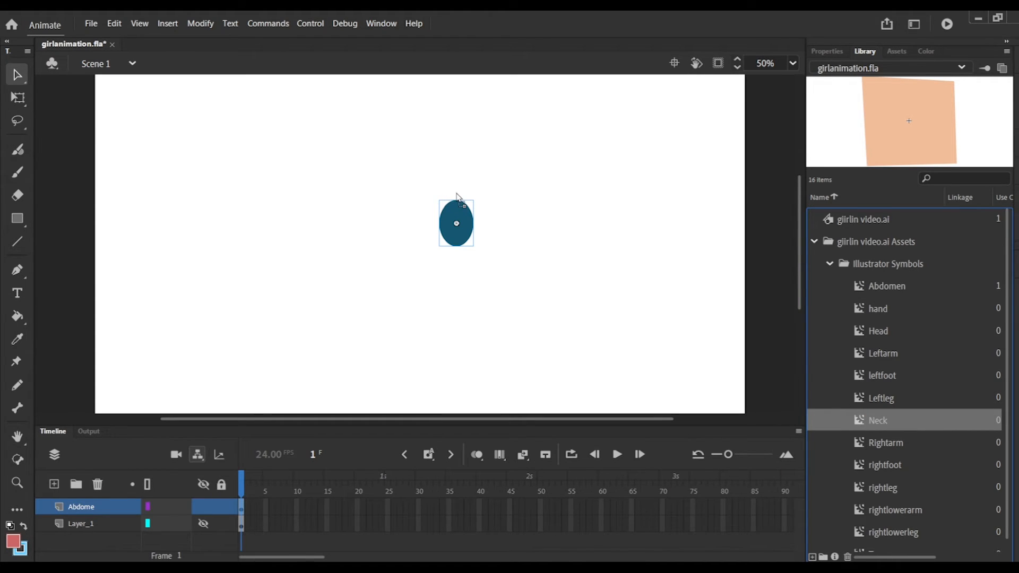
left_click_drag(457, 197, 456, 196)
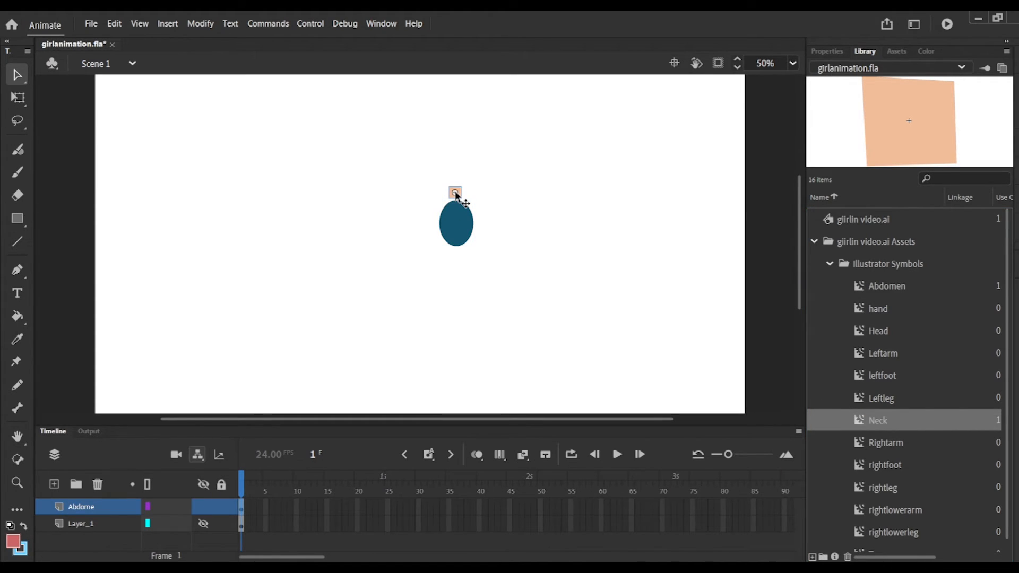
key("ctrl+z")
Add a new layer named Neck and place the Neck symbol on it just above the abdomen.
left_click(53, 483)
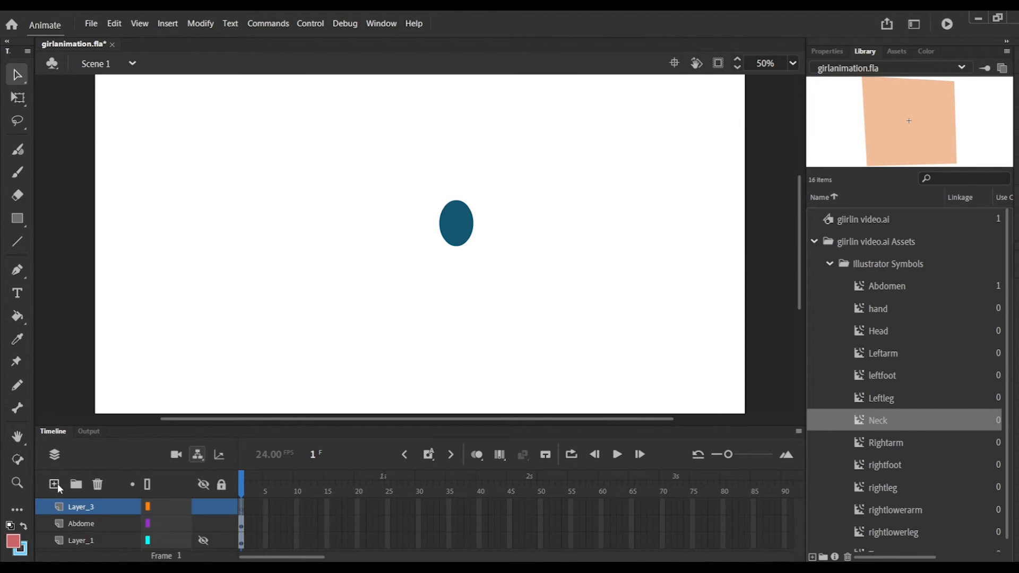
double_click(89, 508)
type("Neck")
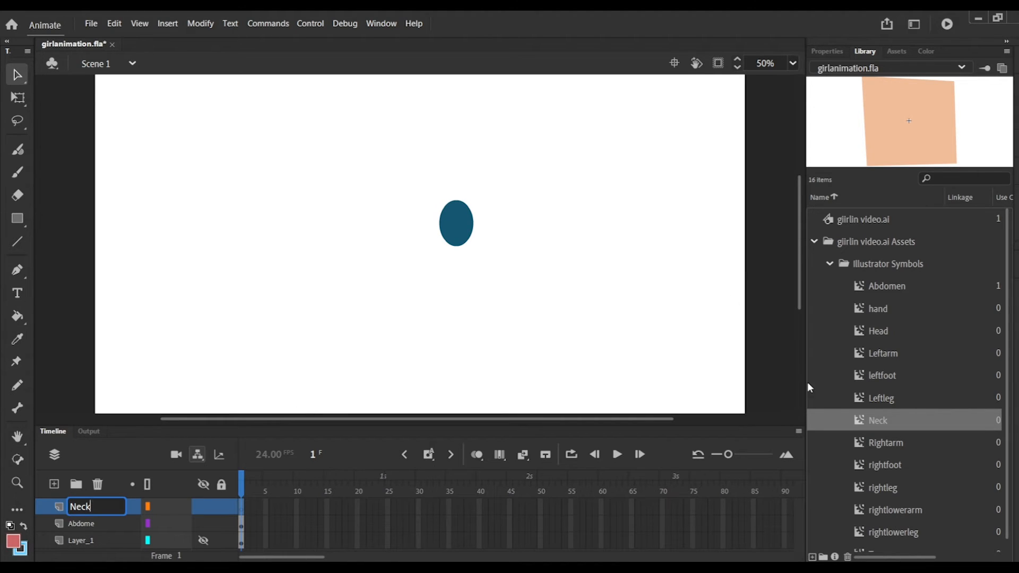
left_click_drag(882, 421, 454, 186)
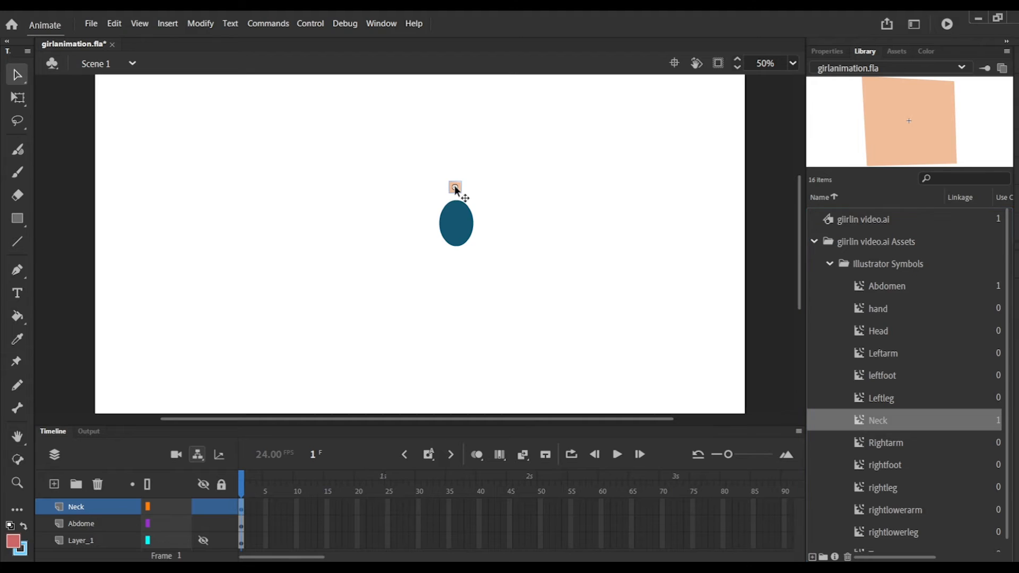
Add a new layer named head above the Neck layer.
left_click_drag(879, 334, 914, 332)
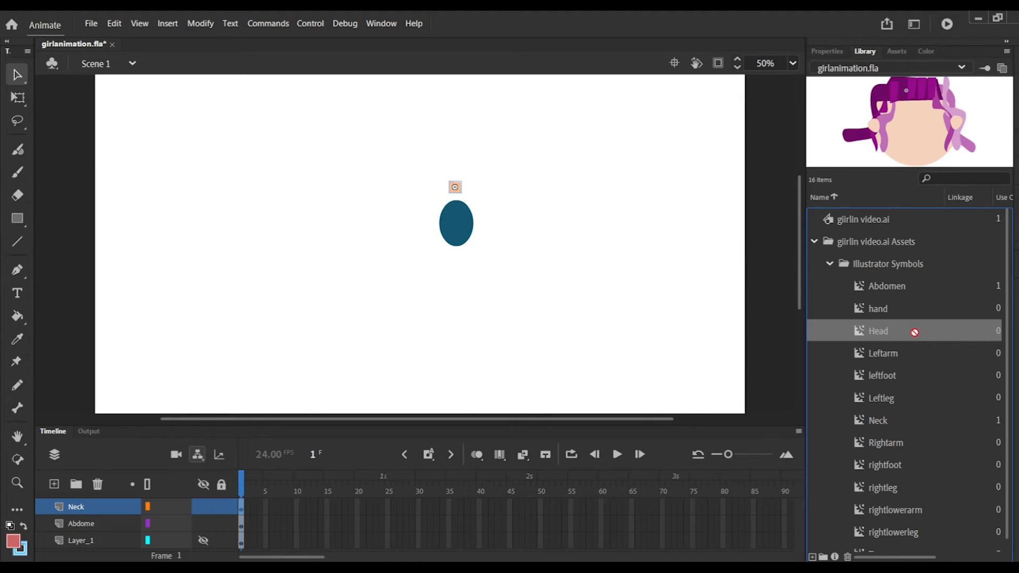
left_click(55, 484)
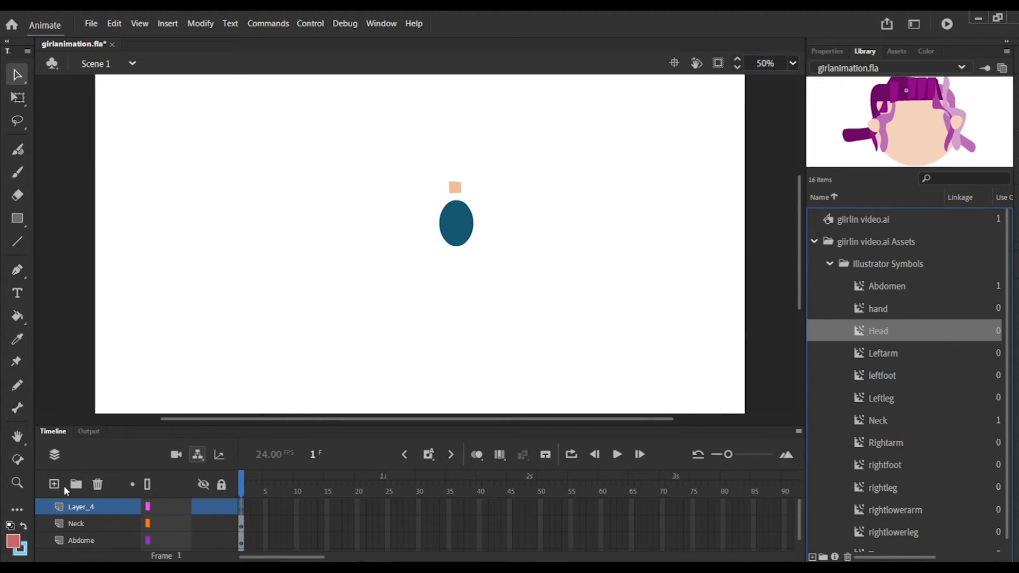
double_click(93, 506)
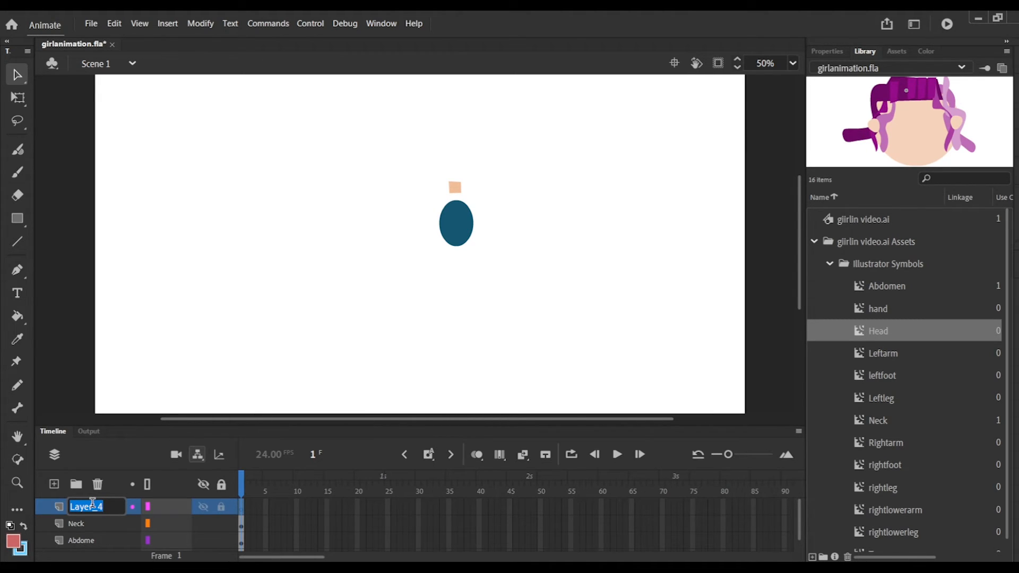
type("head")
Add a new layer named handL above the head layer.
left_click(54, 484)
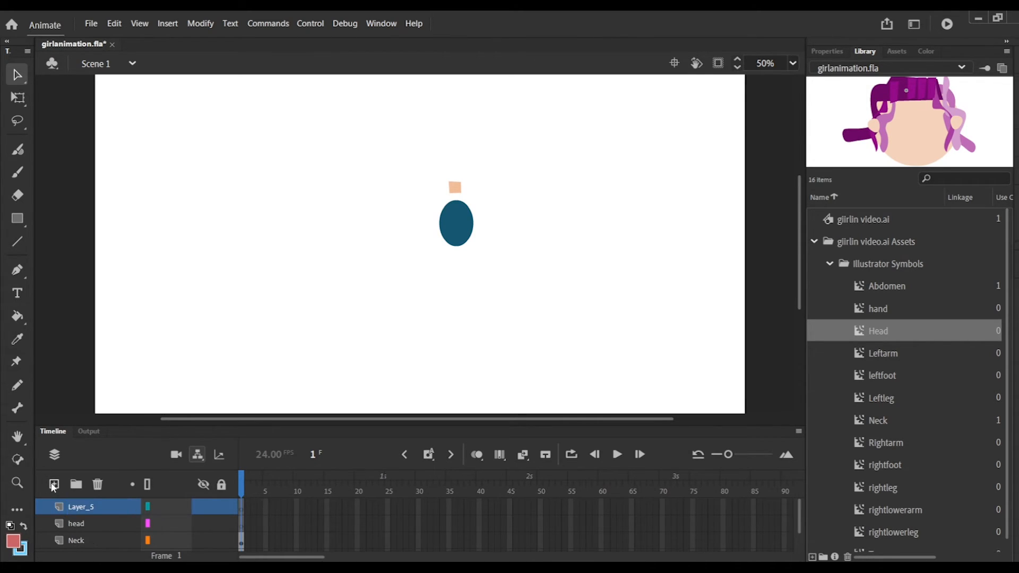
left_click(97, 507)
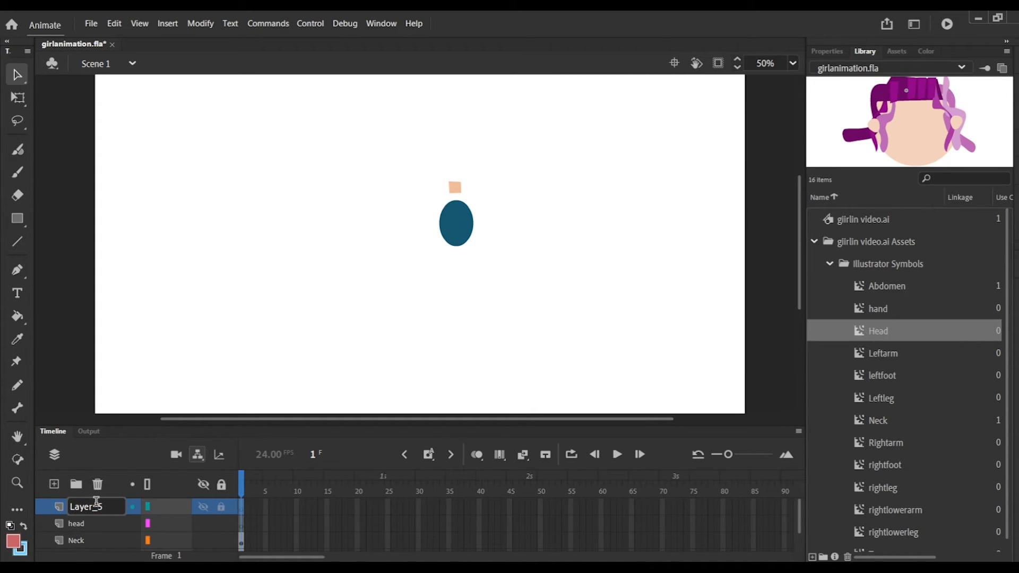
double_click(96, 501)
type("han")
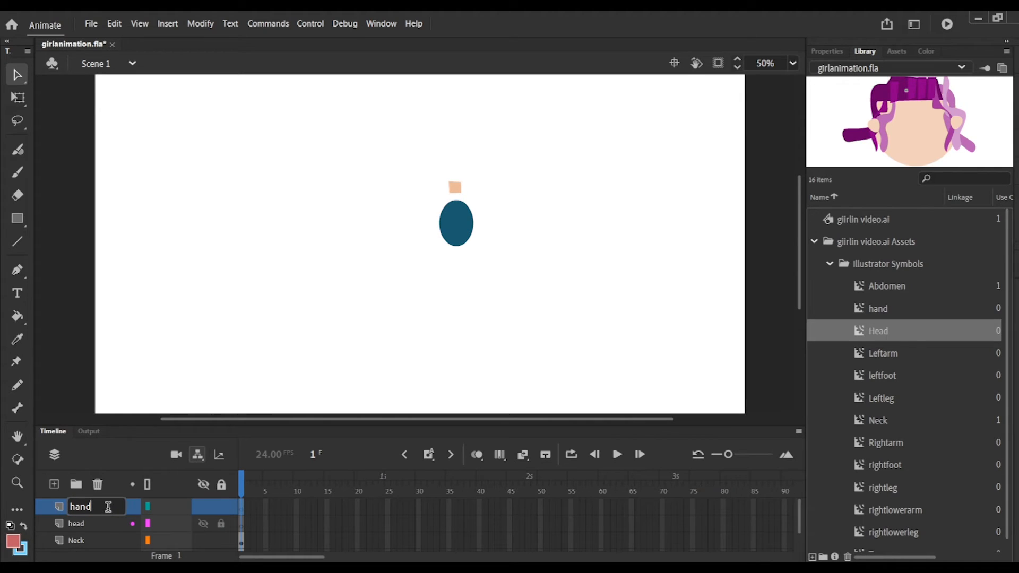
type("dL")
key("Return")
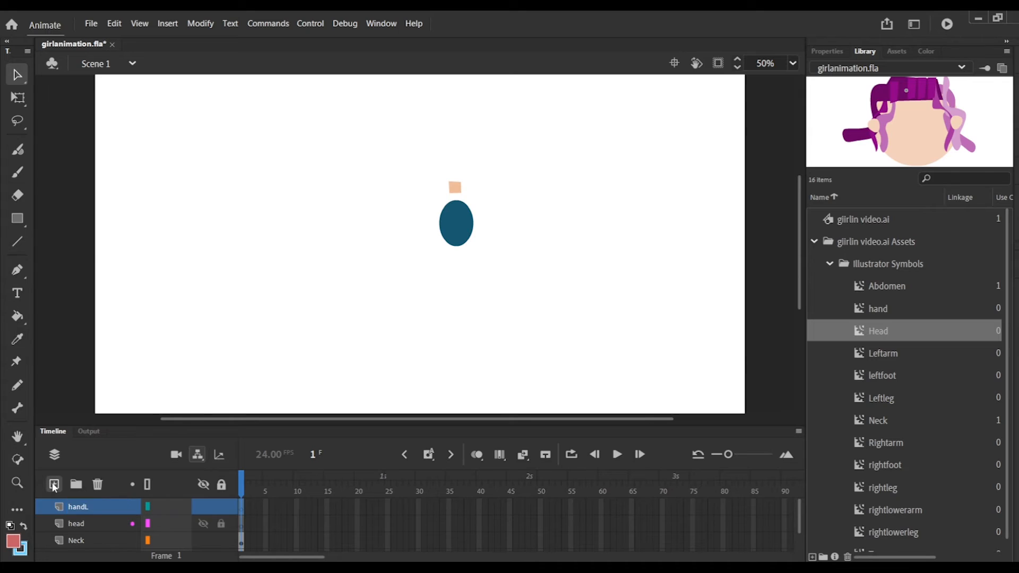
Add a new layer named handr above the handL layer.
left_click(54, 484)
double_click(91, 507)
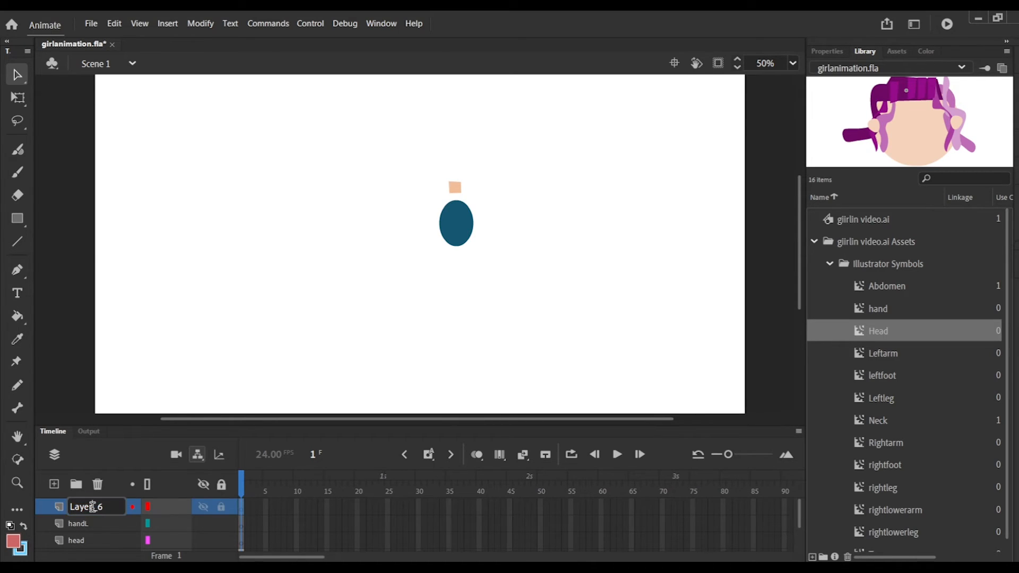
type("handr")
Add a new layer named leftarm above the handr layer.
left_click(55, 484)
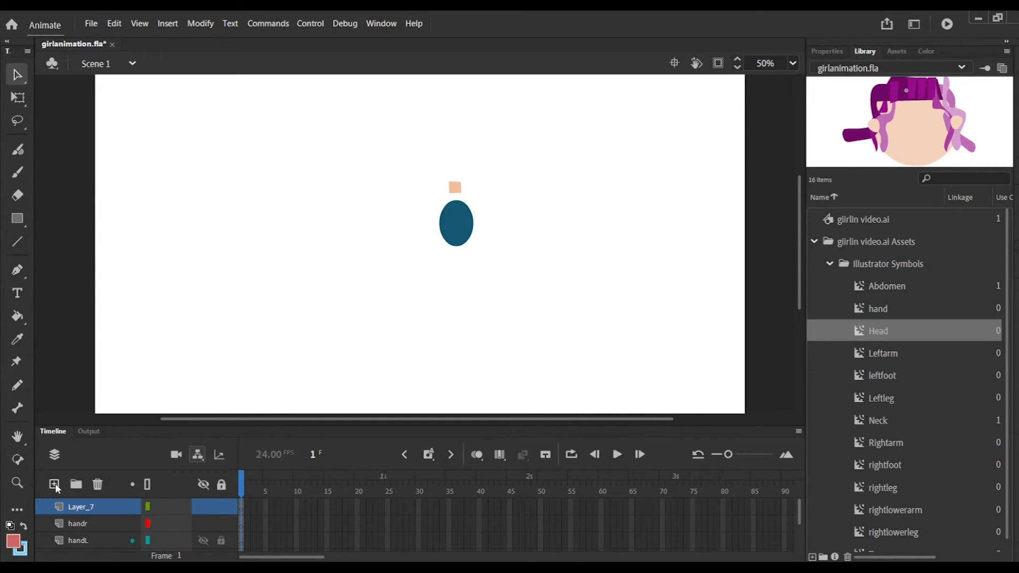
double_click(91, 506)
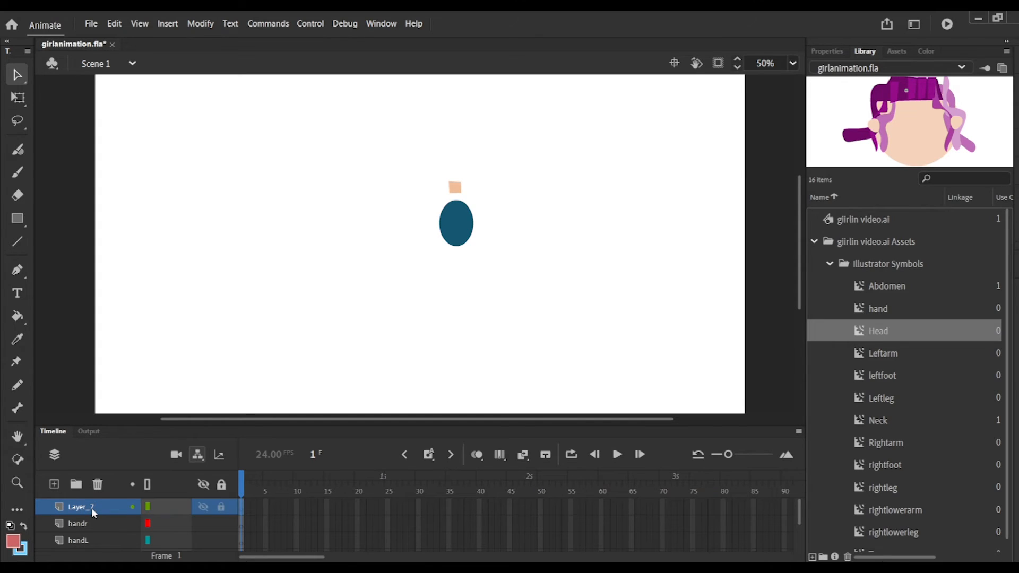
double_click(91, 506)
type("leftarm")
Add a new layer named rightarm above the leftarm layer.
left_click(53, 485)
left_click(53, 485)
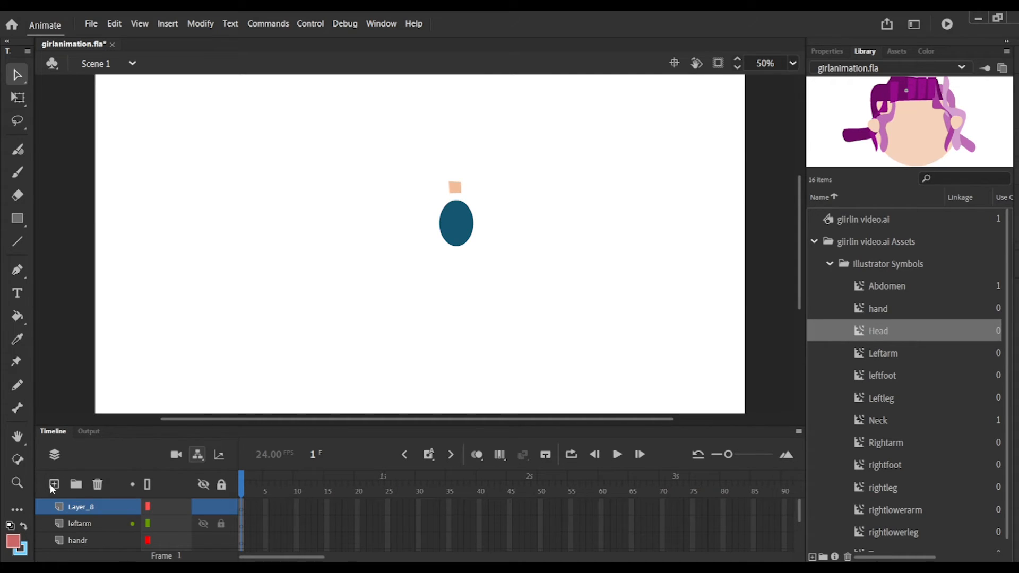
double_click(92, 506)
type("rightar")
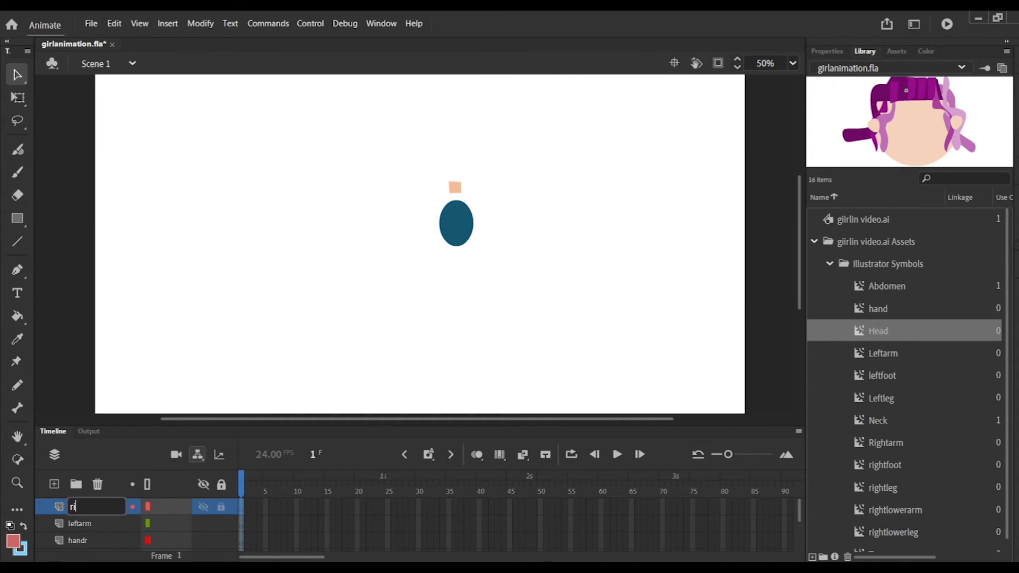
type("m")
Add a new layer named leftfoot above the rightarm layer.
left_click(54, 485)
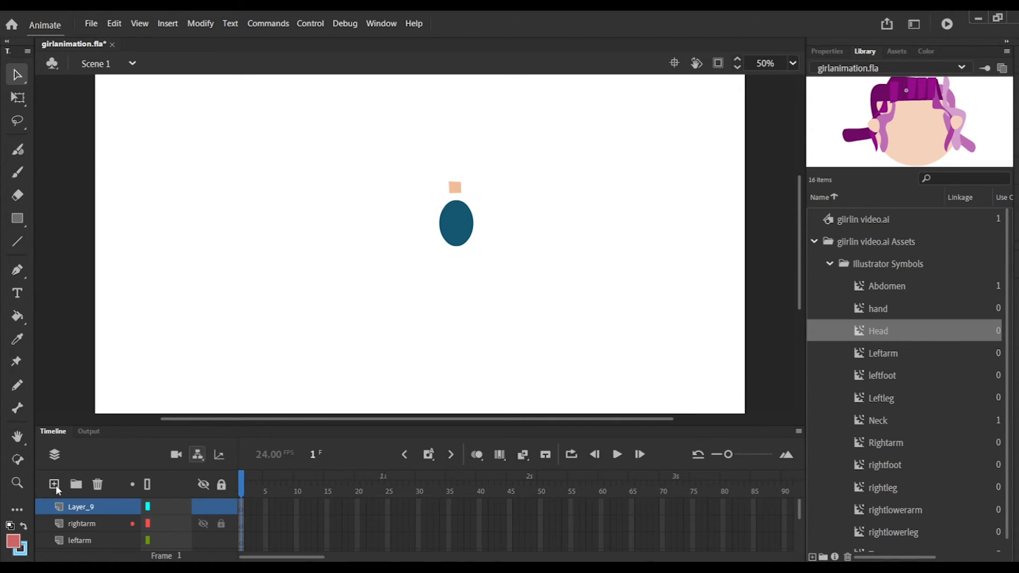
double_click(92, 508)
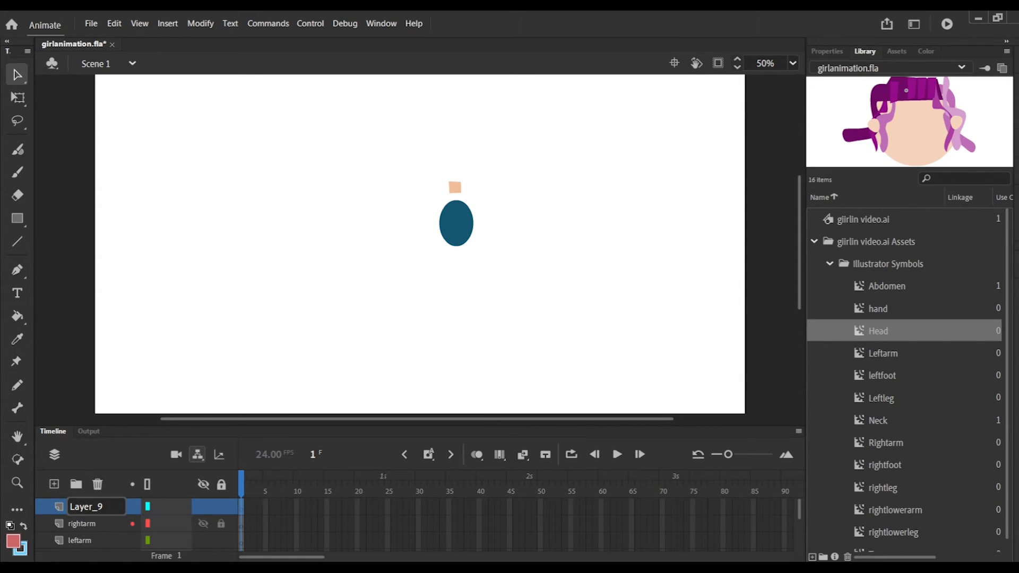
left_click(93, 507)
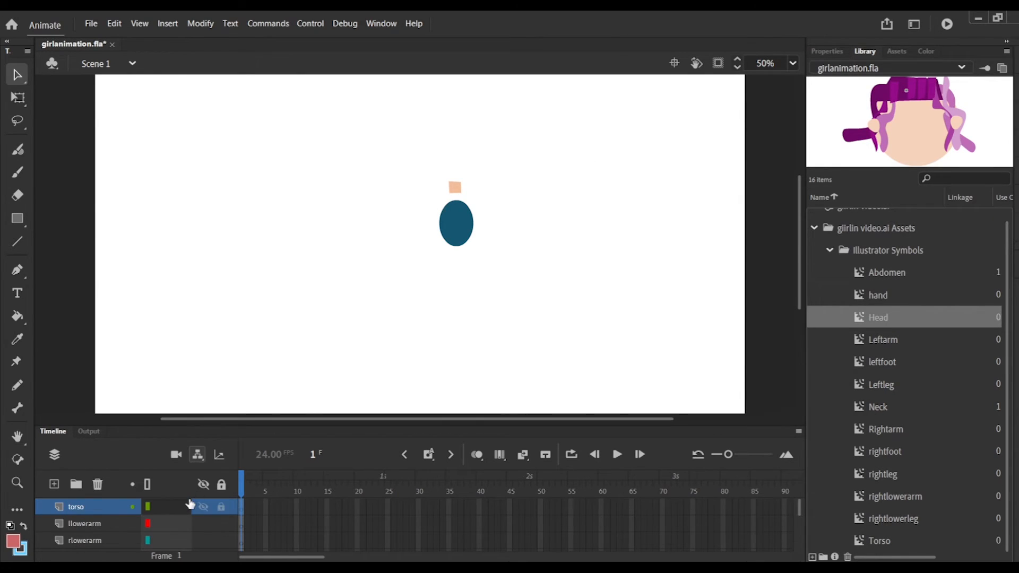
Place the Torso symbol below the abdomen on the torso layer, and a rightlowerarm symbol on each side of the abdomen on llowerarm and rlowerarm.
left_click_drag(879, 537, 455, 266)
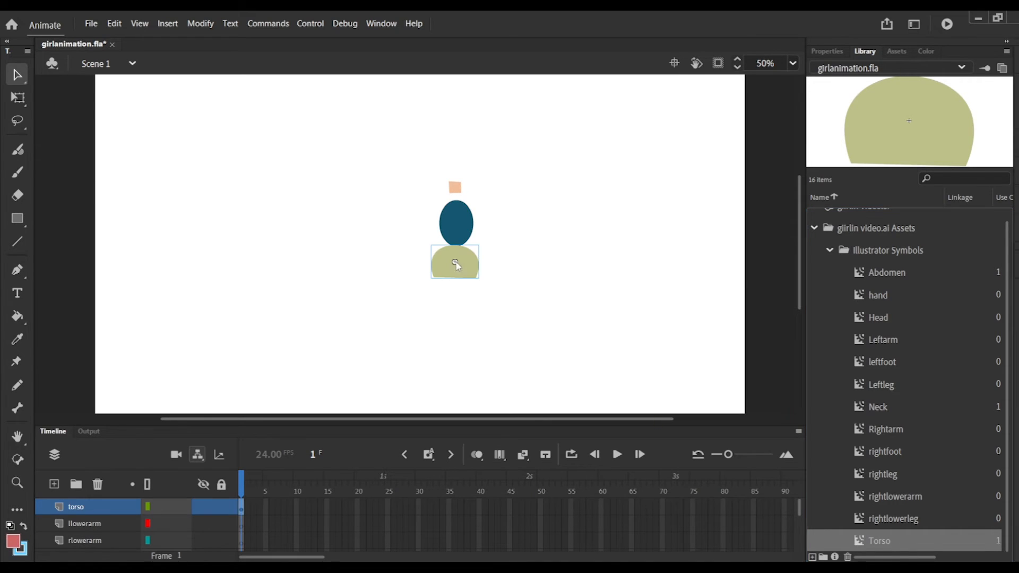
left_click(113, 524)
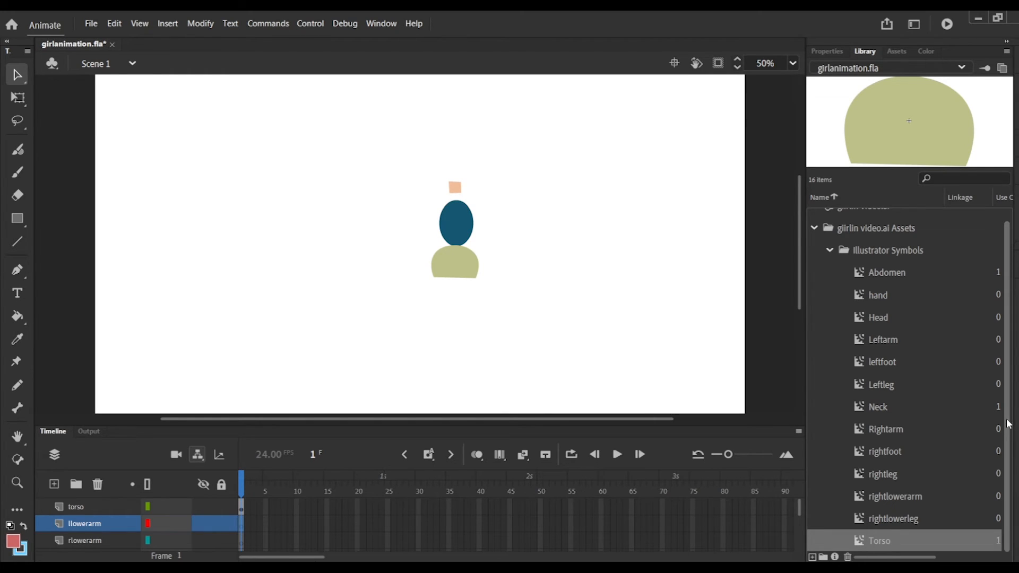
mouse_move(1006, 422)
left_mouse_down()
mouse_move(1014, 357)
mouse_move(1004, 438)
left_mouse_up()
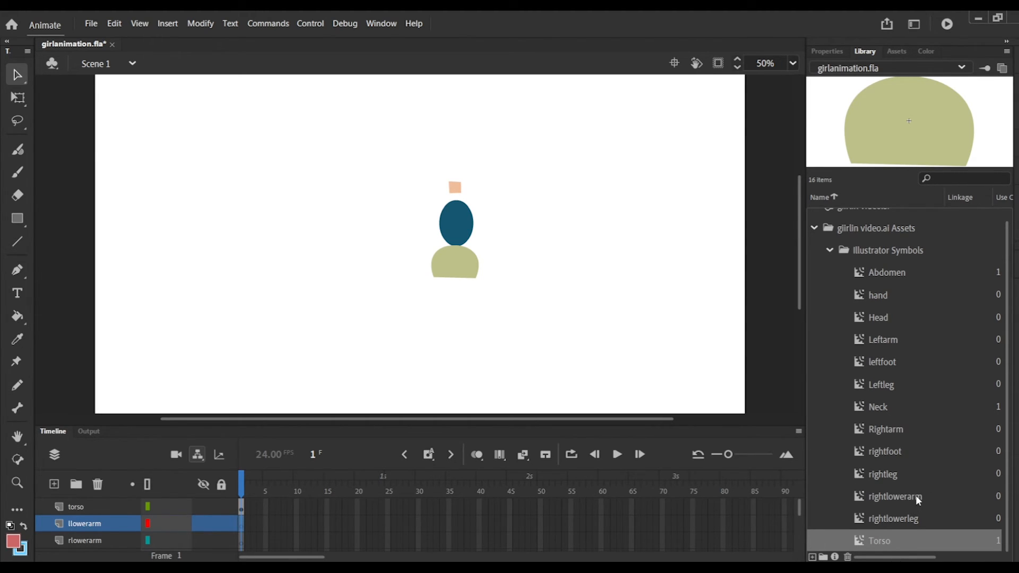
left_click_drag(915, 495, 425, 226)
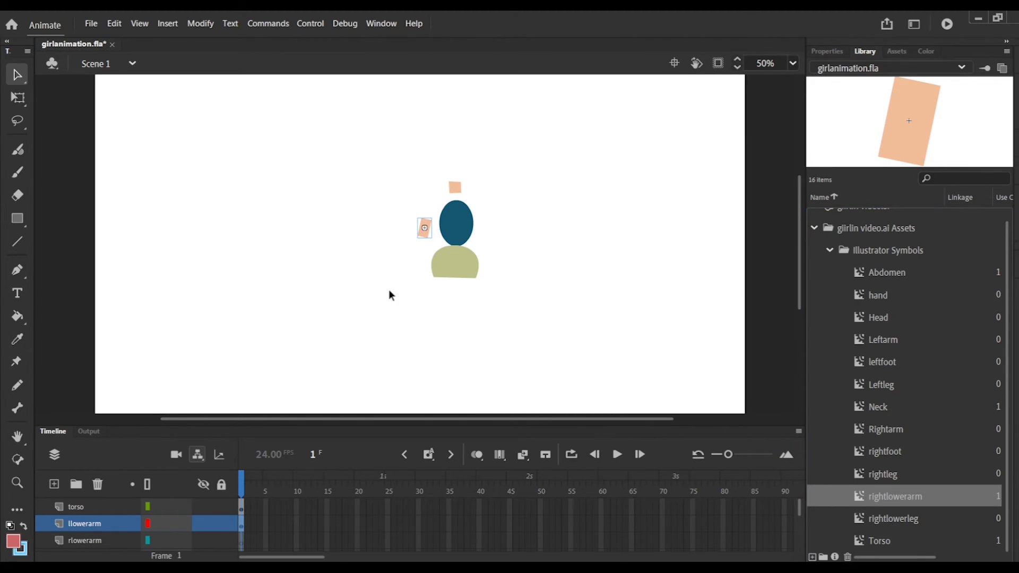
left_click(113, 541)
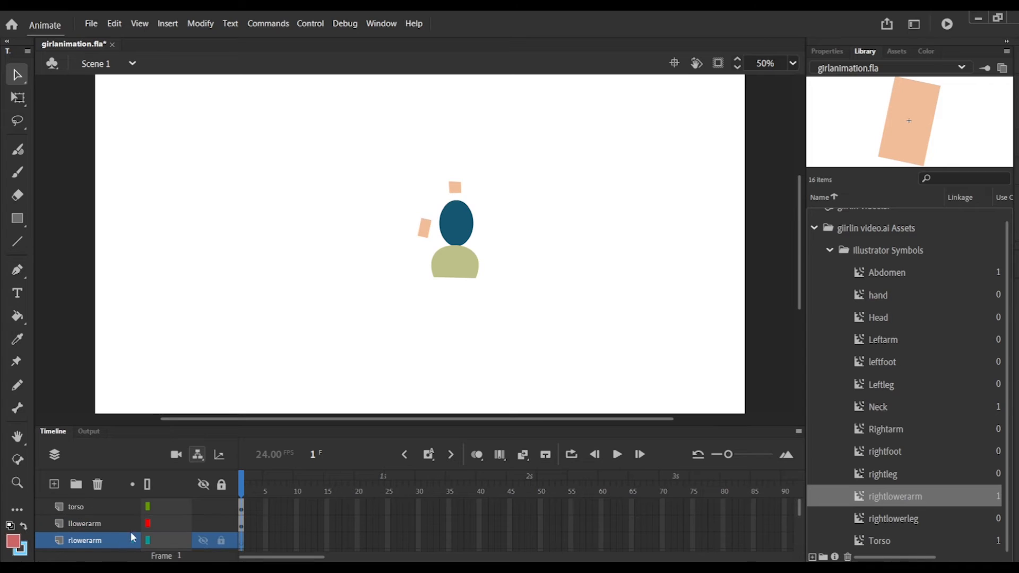
left_click_drag(883, 498, 481, 223)
Place two rightlowerleg symbols side by side below the torso, one on the leftlowerleg layer and one on the rightlowerleg layer.
left_click_drag(801, 508, 801, 515)
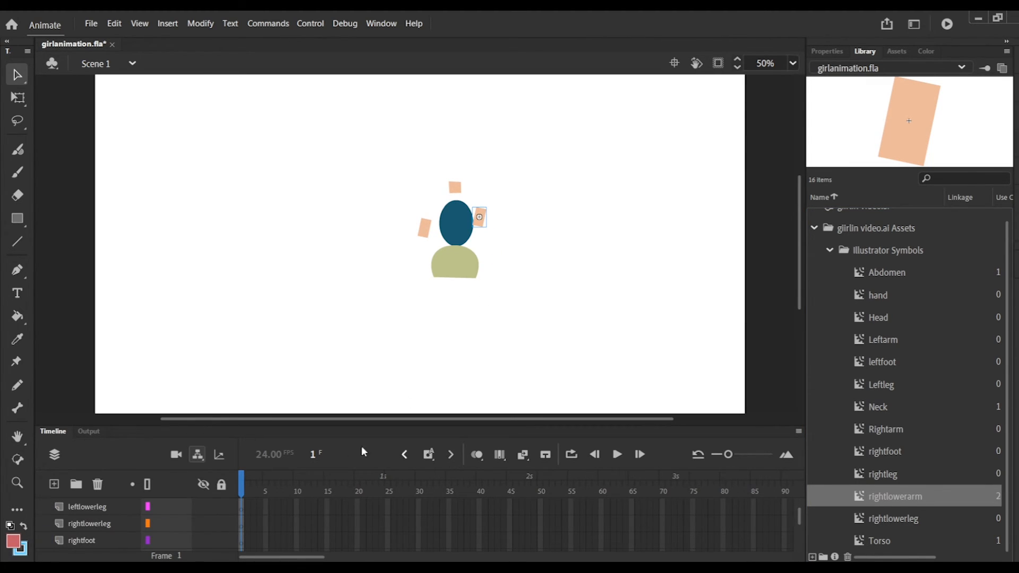
left_click(106, 506)
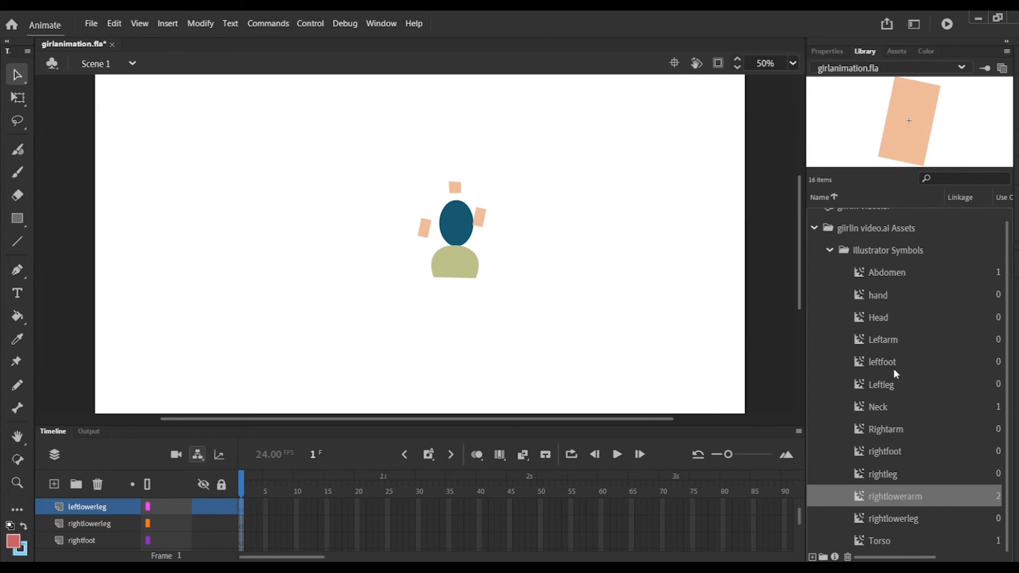
left_click_drag(902, 518, 435, 340)
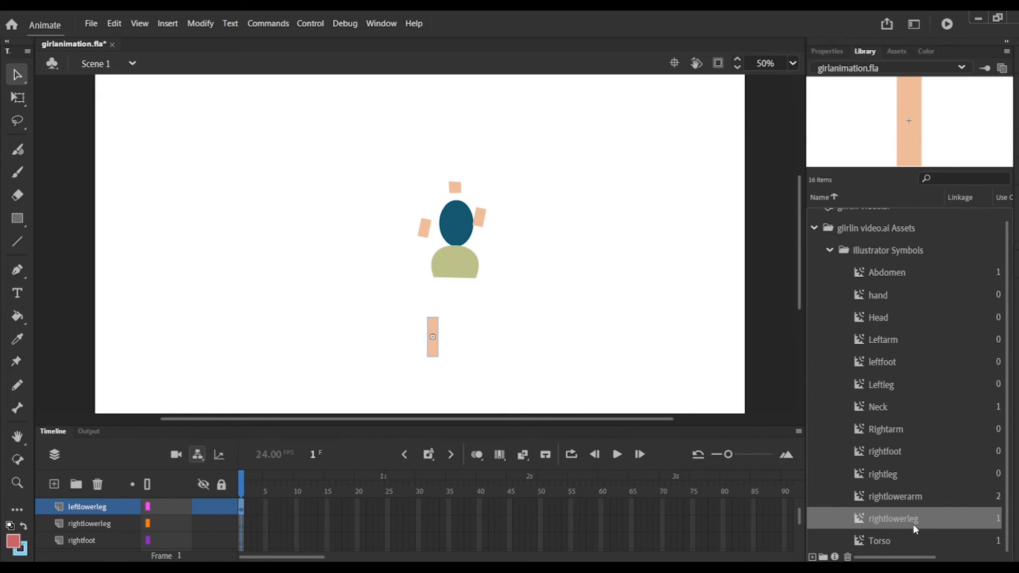
mouse_move(913, 523)
left_mouse_down()
mouse_move(588, 405)
mouse_move(852, 527)
mouse_move(899, 519)
left_mouse_up()
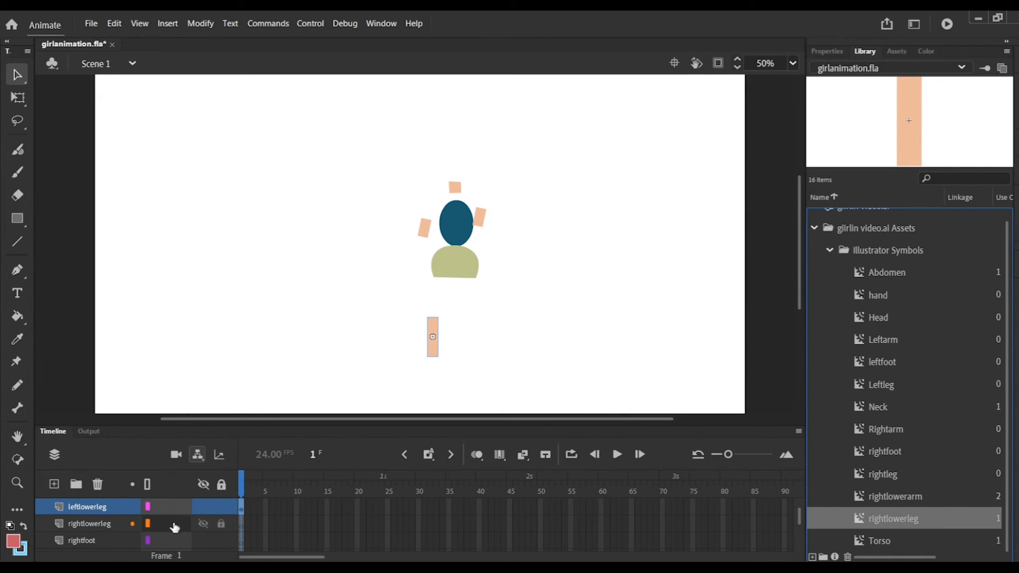
left_click(107, 524)
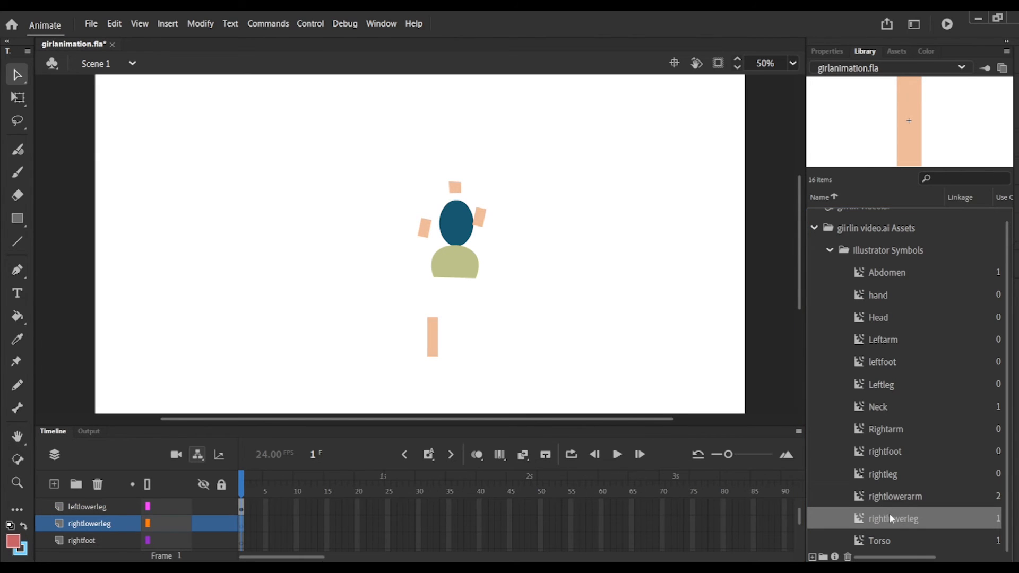
left_click_drag(889, 513, 476, 328)
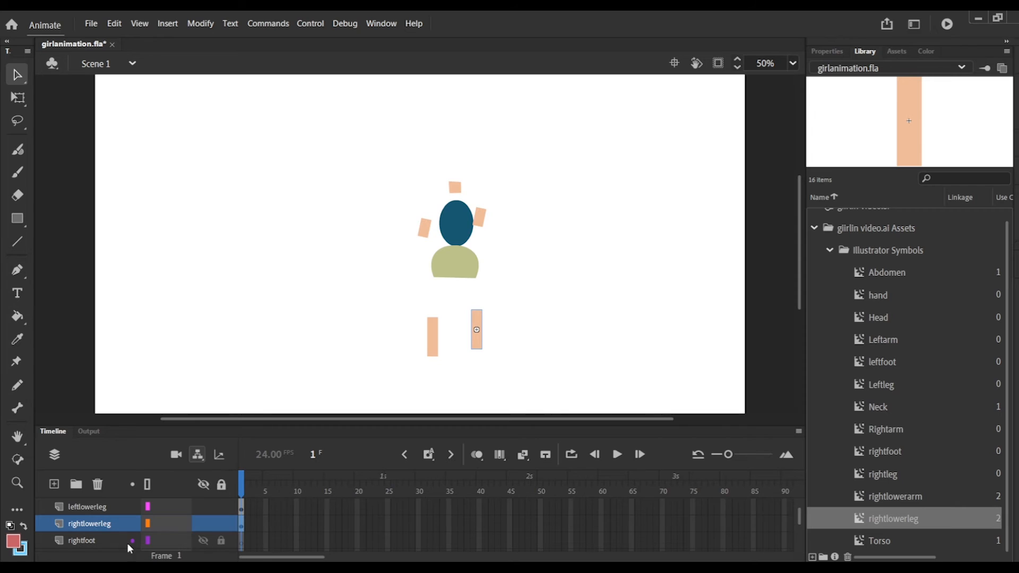
Place the rightfoot and leftfoot symbols below their lower legs, each on the layer of the same name.
left_click(100, 541)
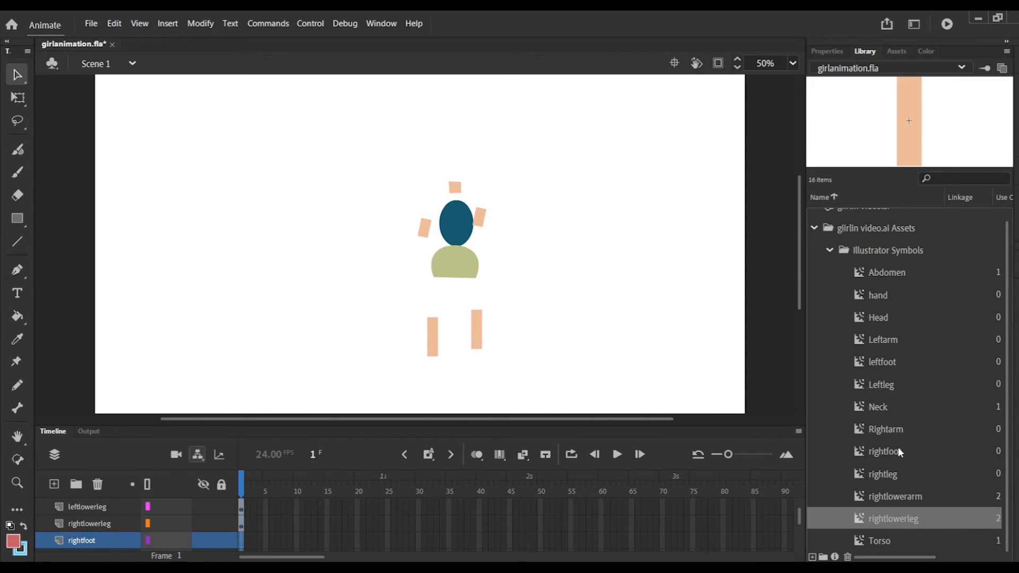
left_click_drag(899, 452, 485, 371)
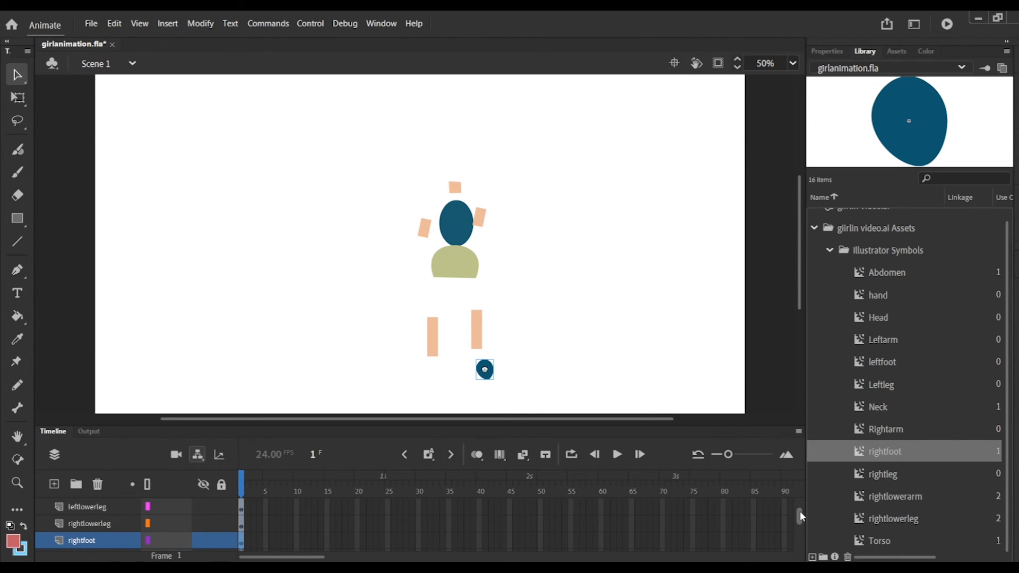
left_click_drag(800, 513, 800, 518)
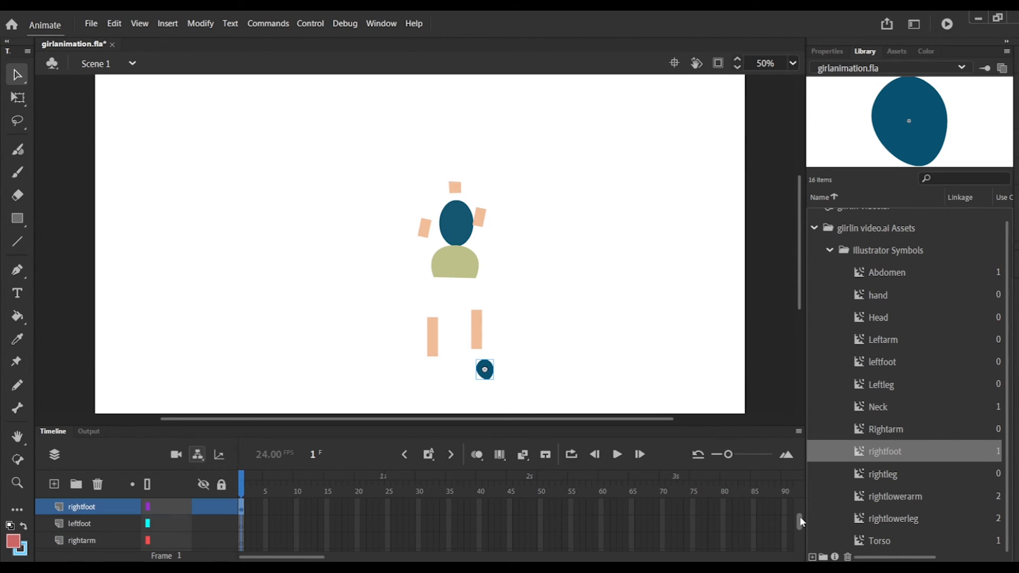
left_click(103, 526)
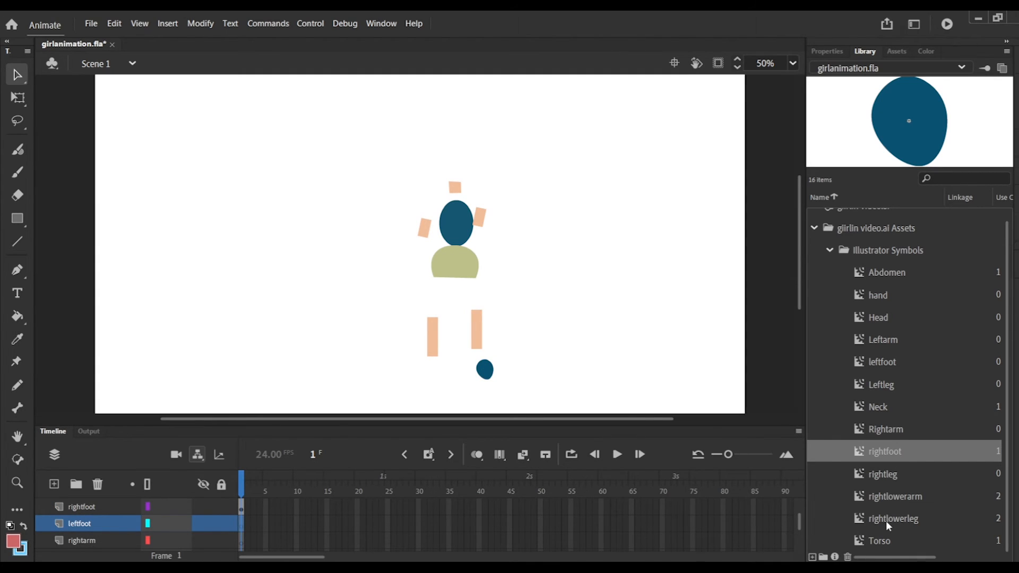
left_click_drag(895, 364, 437, 382)
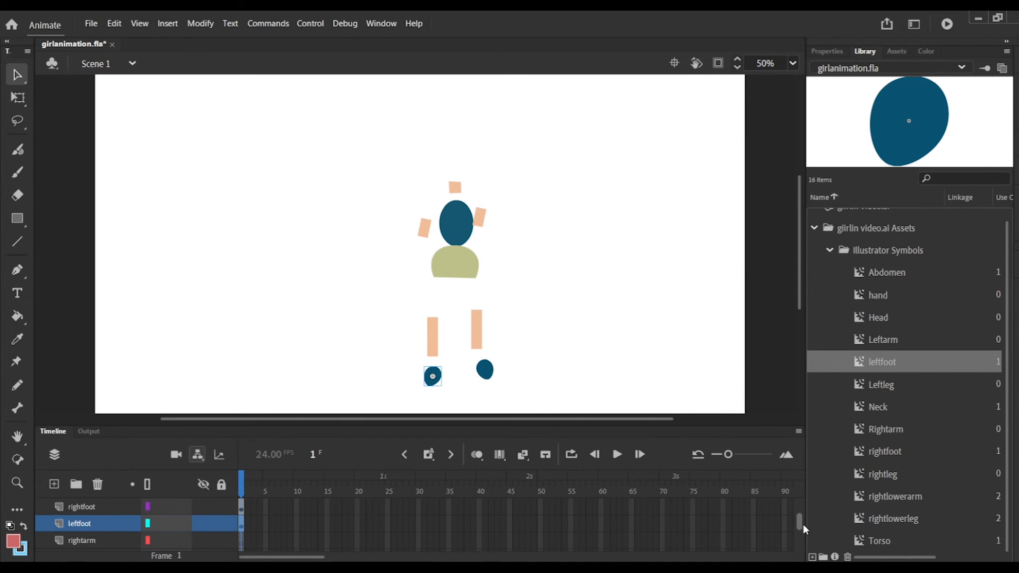
Place the Head symbol above the neck on the head layer and make handL the active layer.
left_click_drag(802, 524, 802, 537)
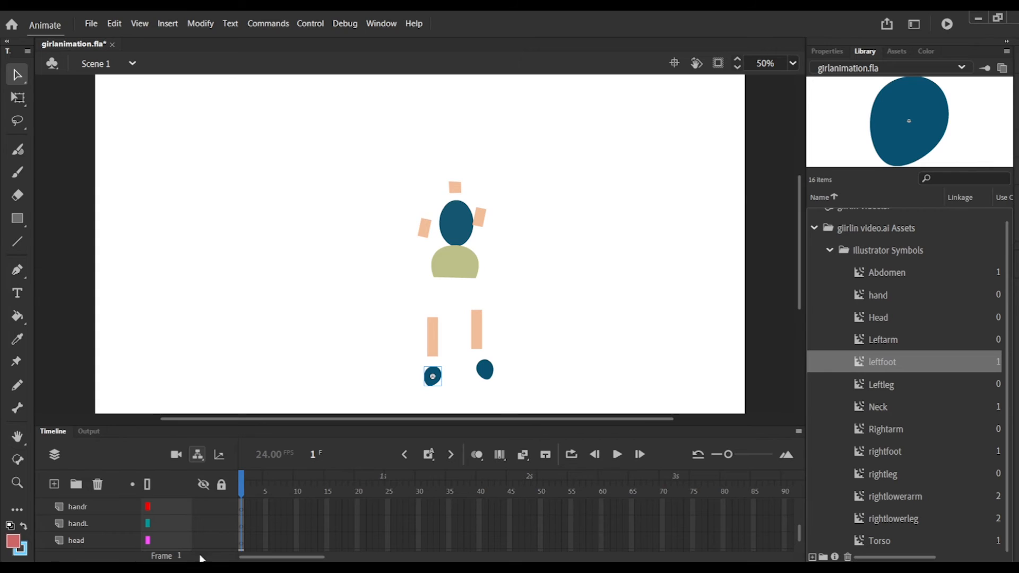
left_click(88, 541)
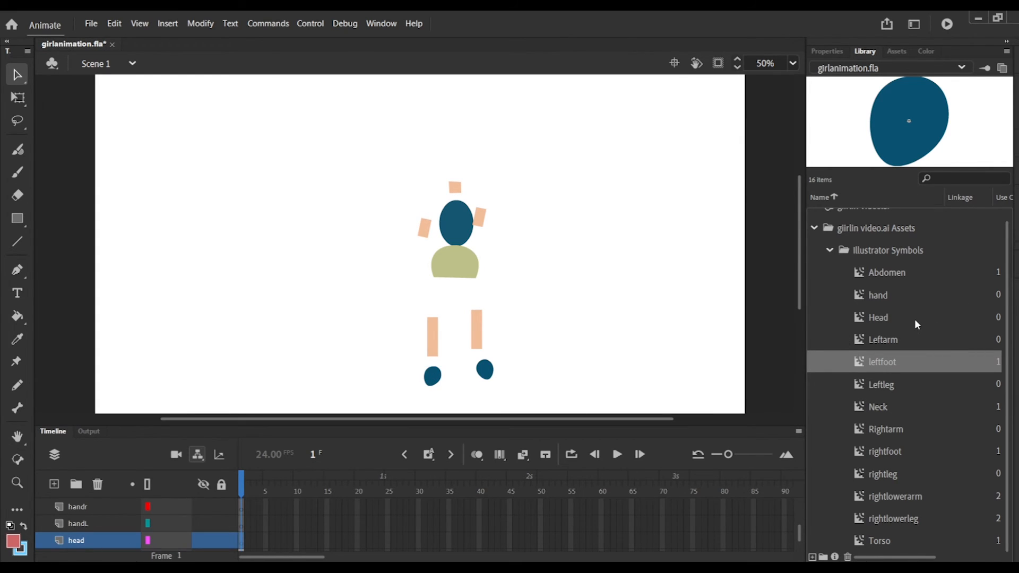
left_click_drag(914, 318, 452, 159)
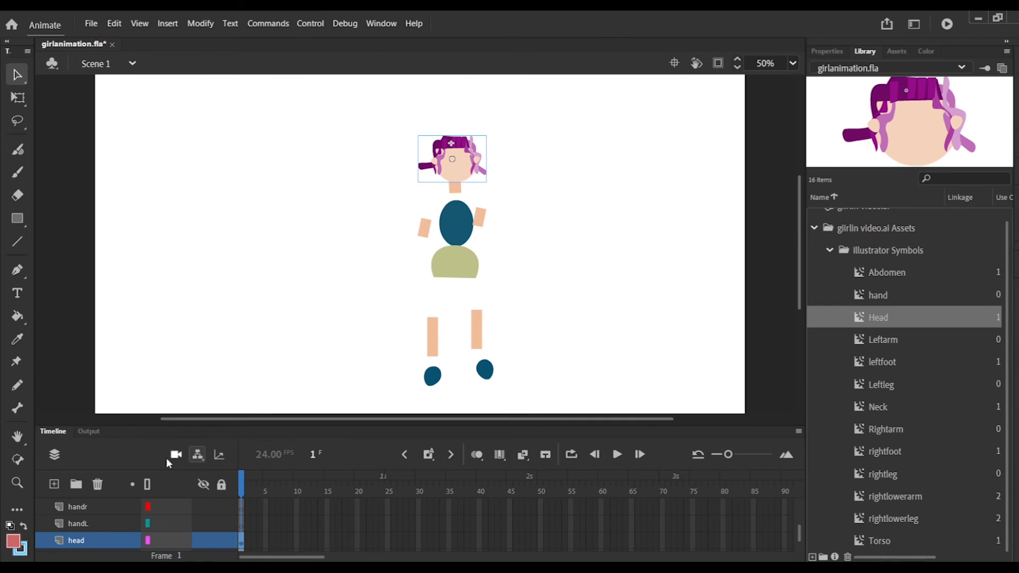
left_click(102, 523)
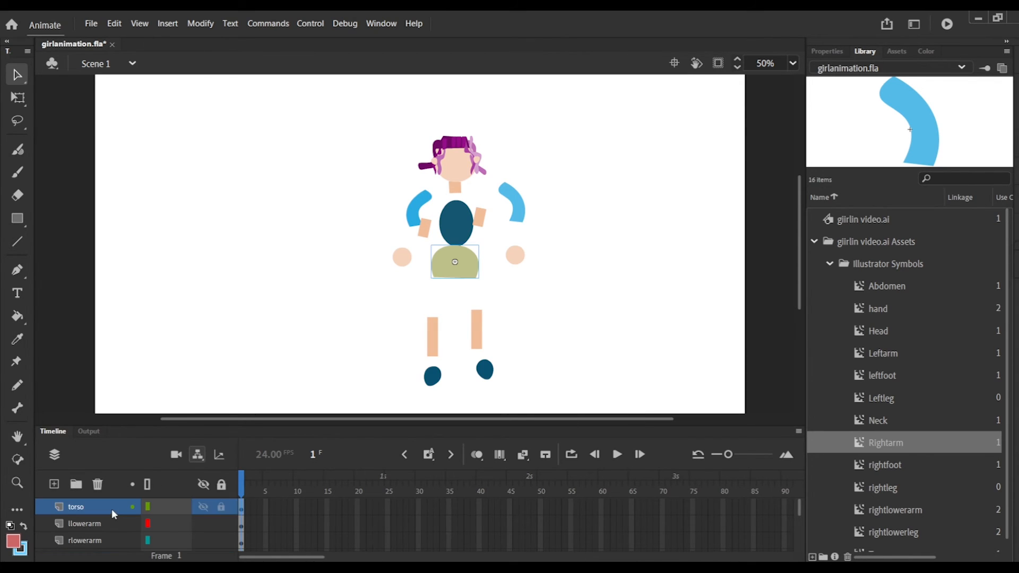
Add a new layer named rightleg directly above the llowerarm layer.
left_click(85, 525)
left_click(54, 484)
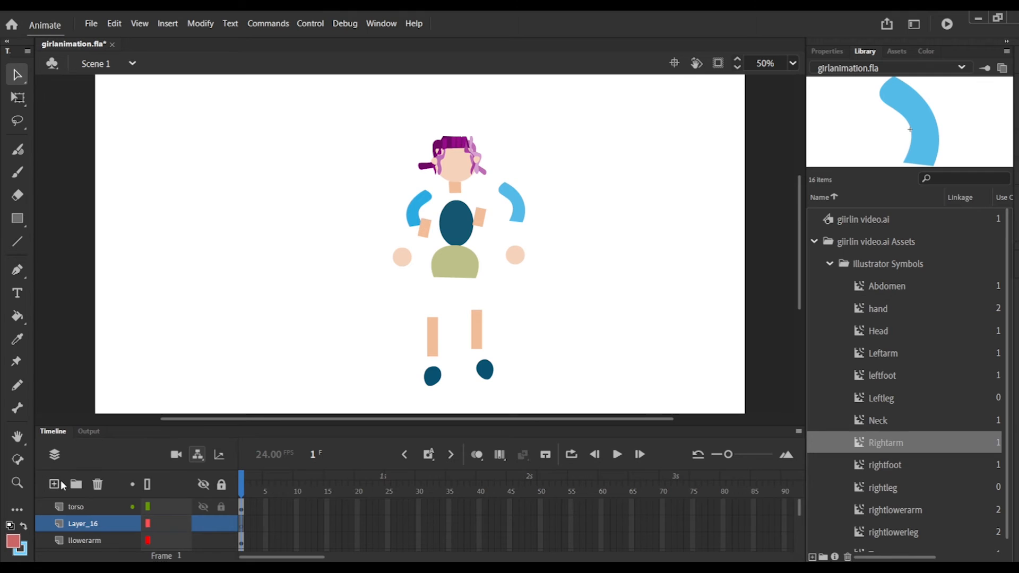
double_click(103, 524)
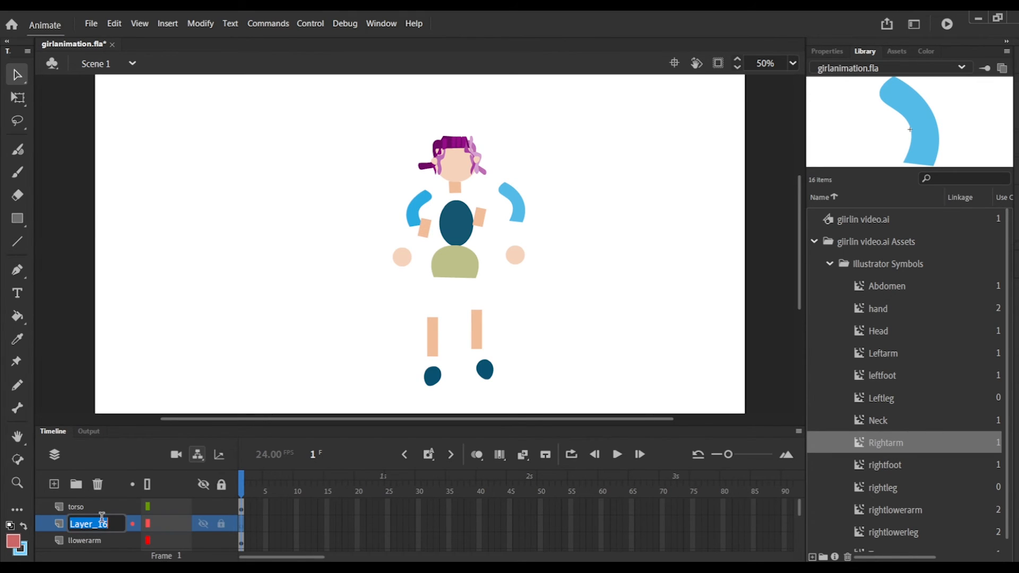
type("rightleg")
key("Return")
Add a new layer directly above the rightleg layer and name it leftleg.
left_click(54, 484)
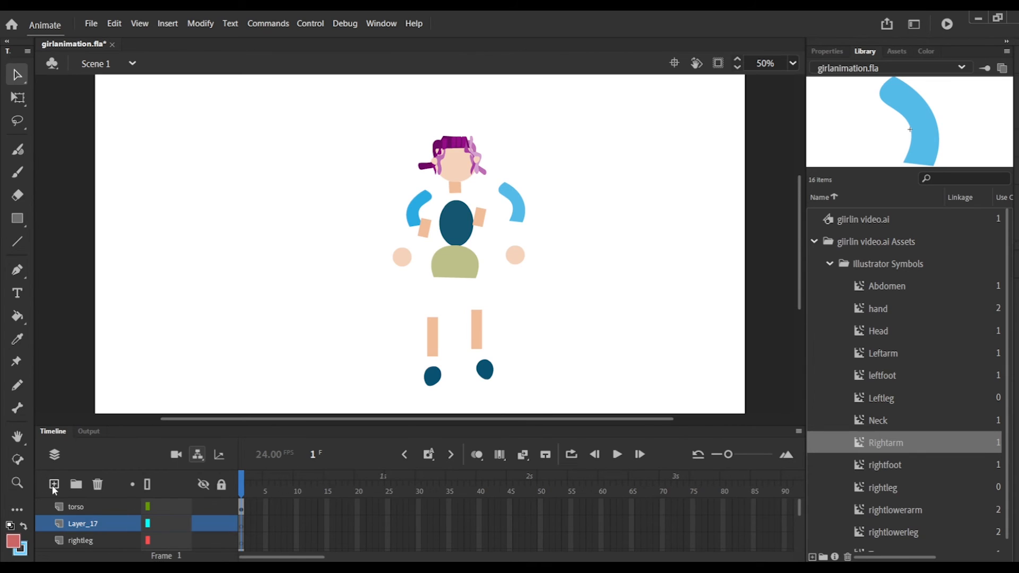
double_click(83, 522)
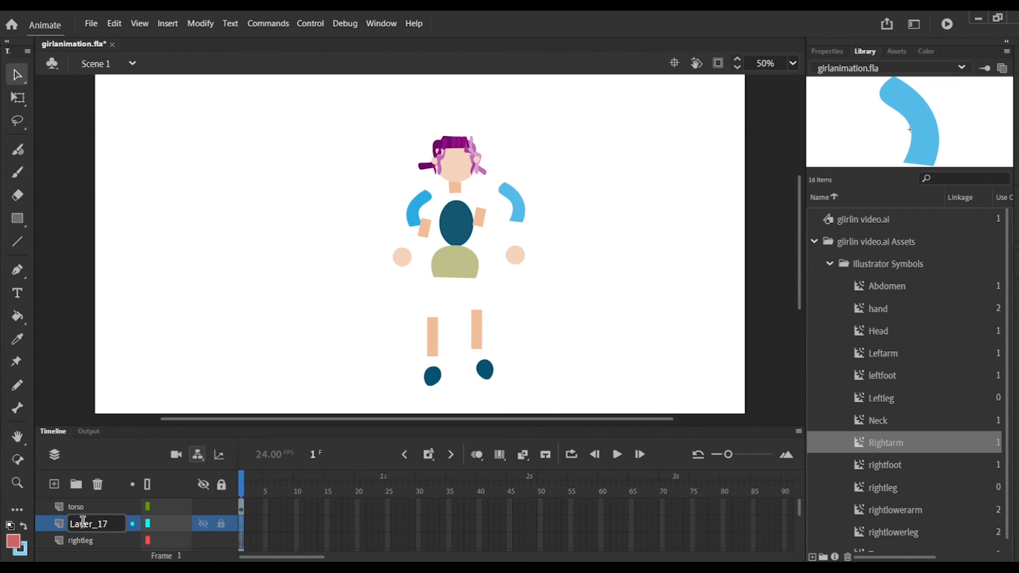
double_click(83, 523)
type("leftleg")
key("Return")
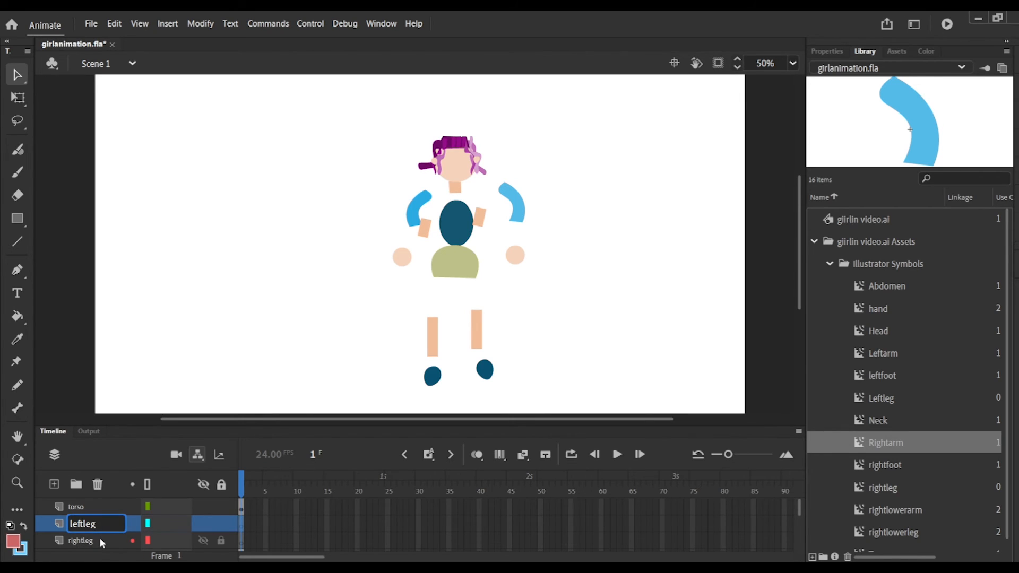
Place the rightleg and Leftleg symbols between the torso and the lower legs, each on the layer of the same name.
left_click(101, 541)
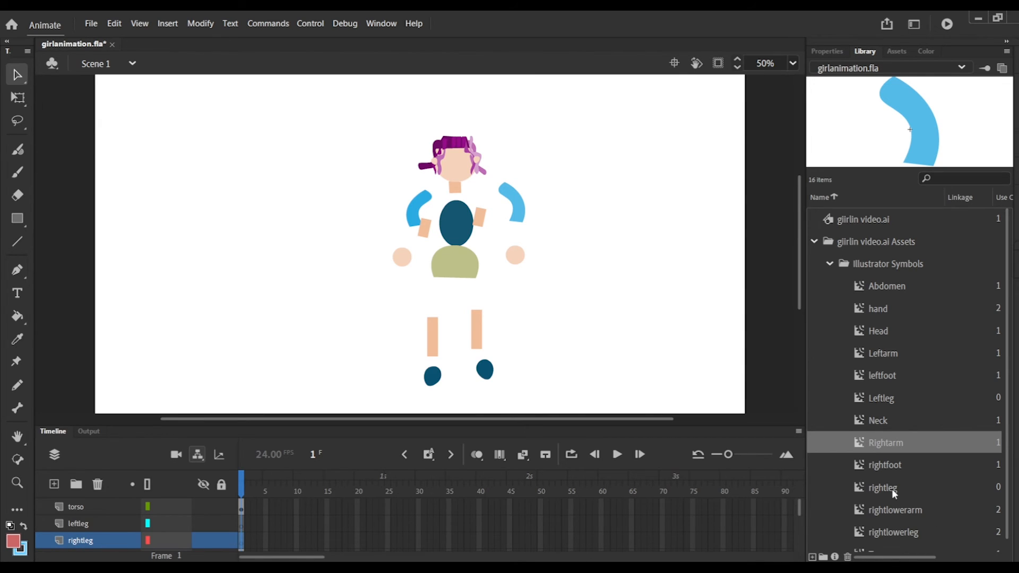
left_click_drag(890, 491, 472, 290)
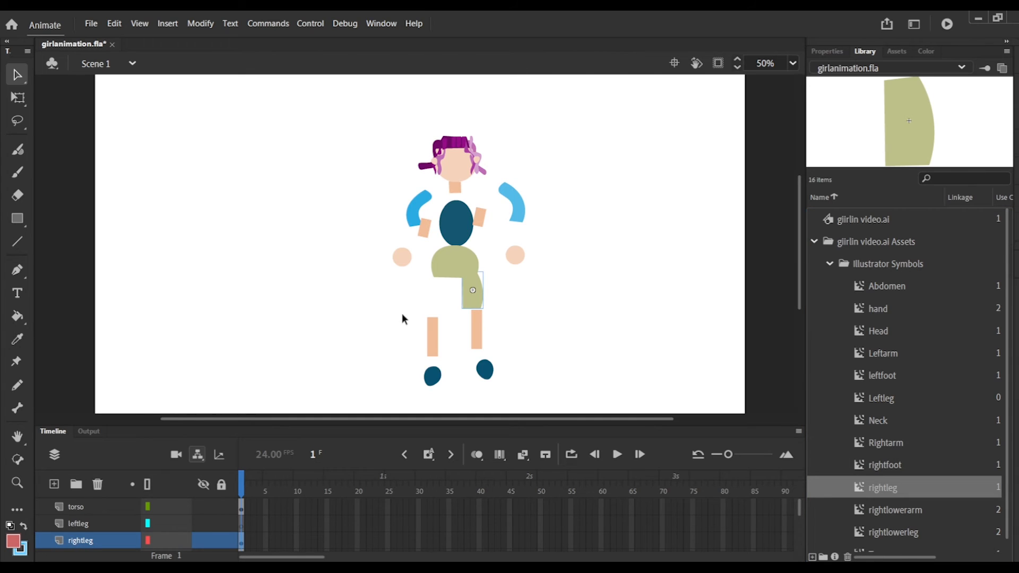
left_click(100, 524)
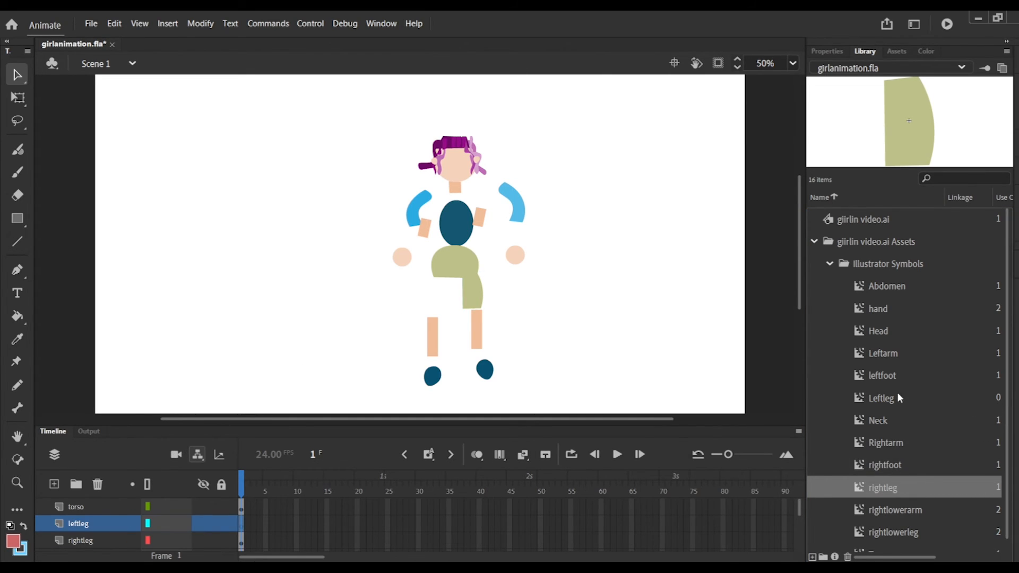
left_click_drag(892, 397, 436, 291)
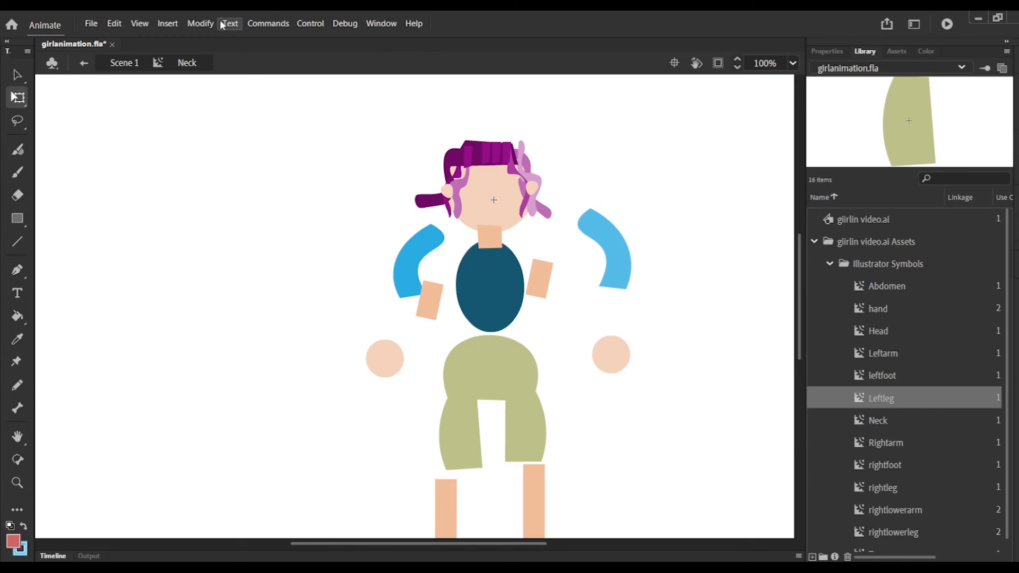
Switch the stage preview mode to outlines.
left_click(145, 23)
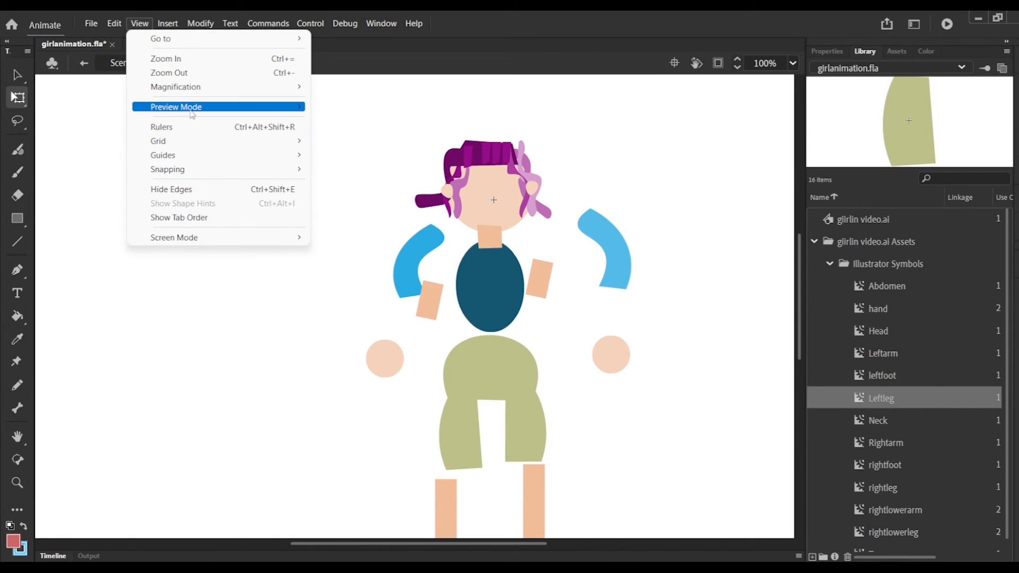
mouse_move(192, 109)
left_click(339, 107)
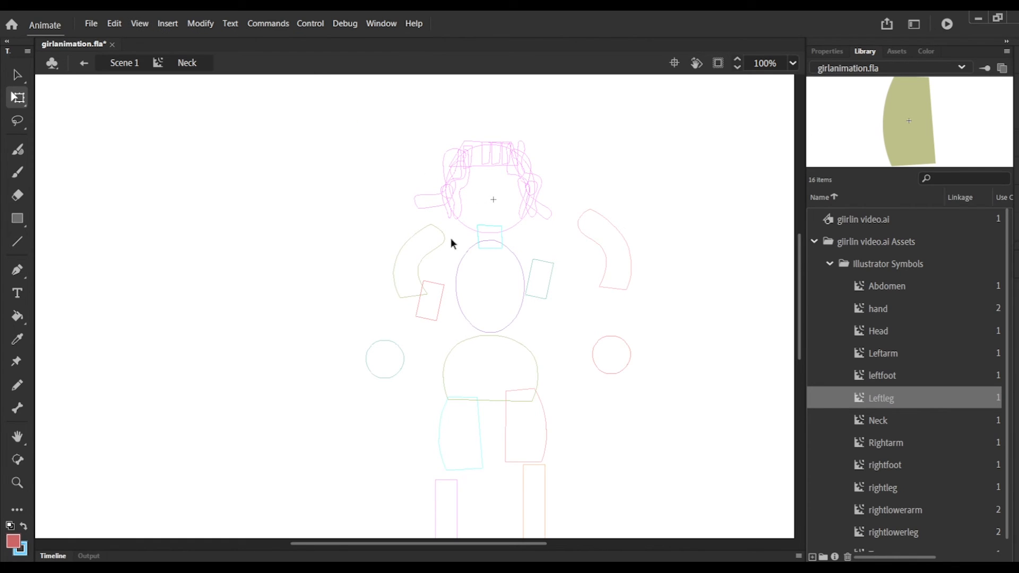
Move the Leftarm so its shoulder end overlaps the upper abdomen oval, and set its transformation point at the shoulder.
left_click(427, 257)
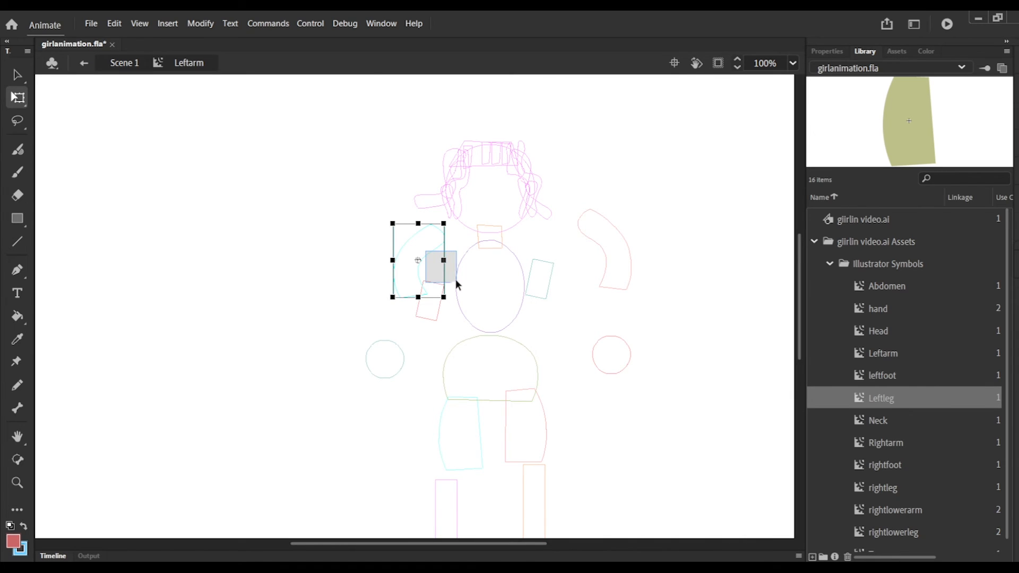
double_click(421, 239)
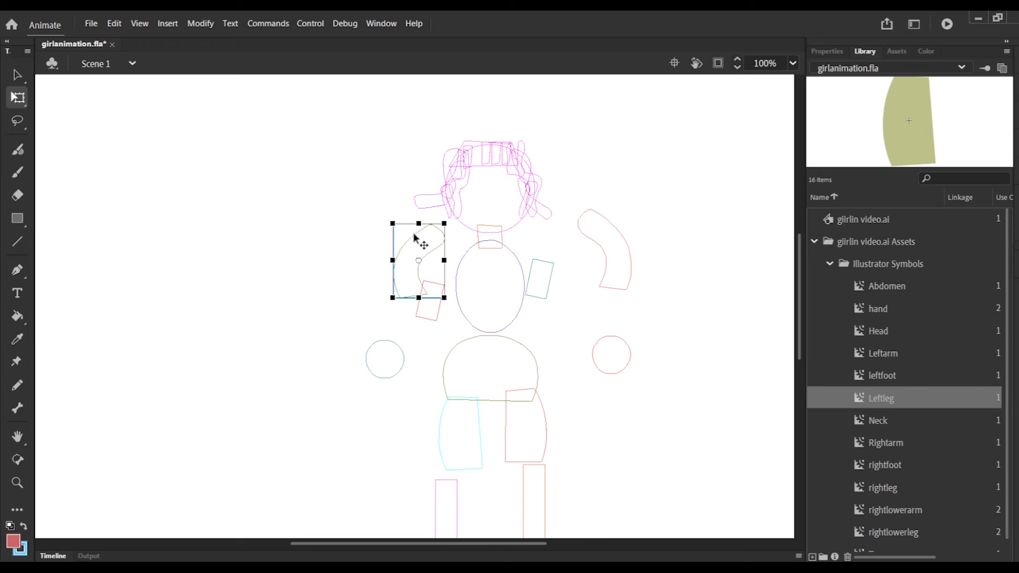
left_click_drag(418, 237, 466, 275)
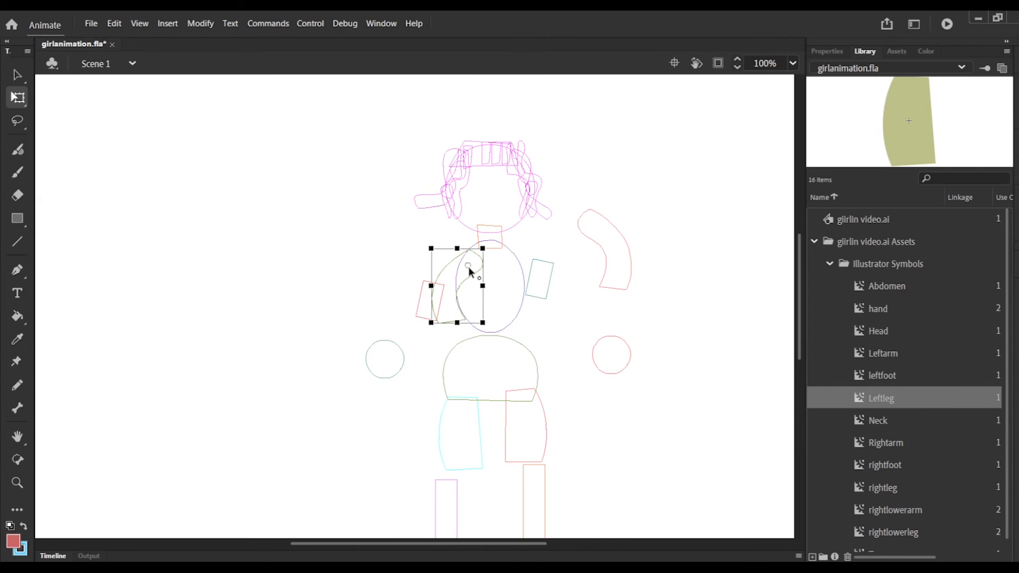
Inside the rightlowerarm symbol, move the rectangle onto the Leftarm's lower end, rotate it slightly, and set its transformation point at the elbow.
double_click(428, 316)
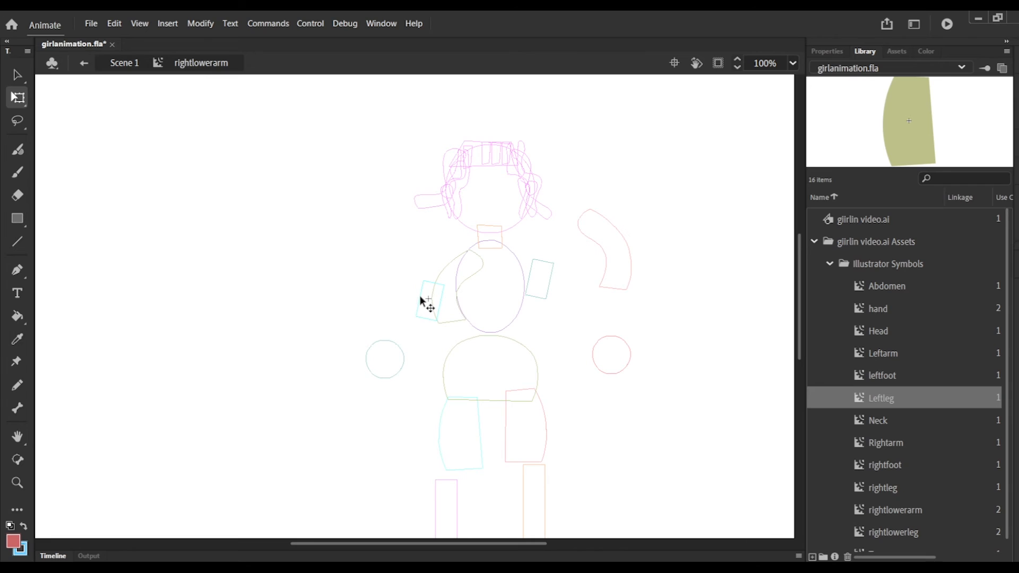
double_click(422, 298)
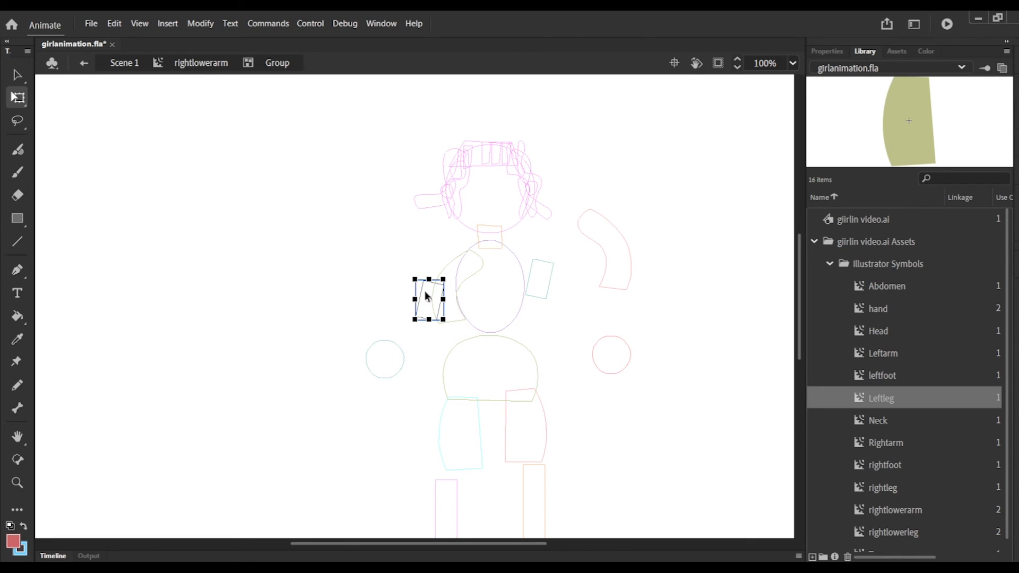
left_click_drag(420, 289, 441, 322)
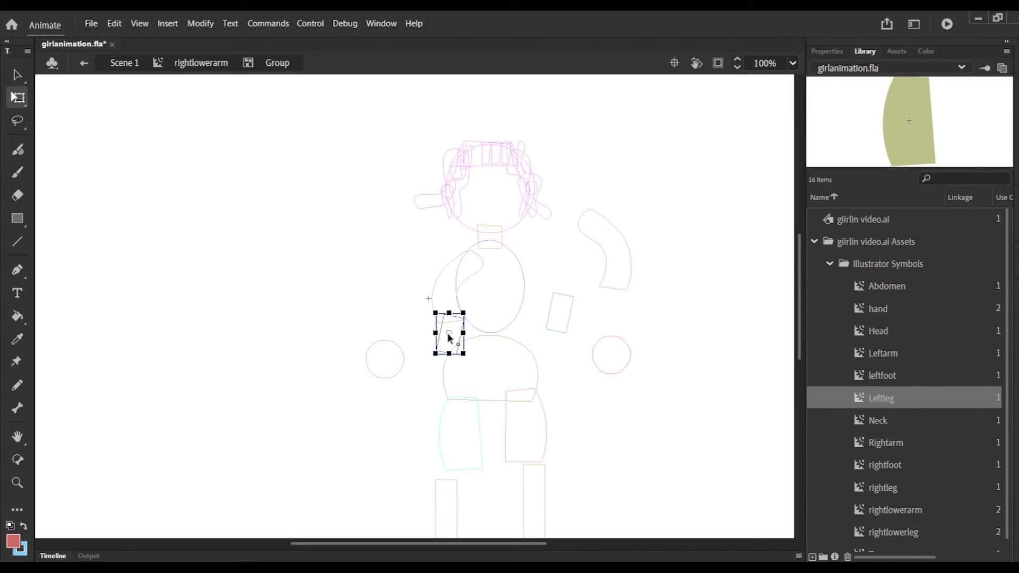
left_click_drag(437, 371, 439, 367)
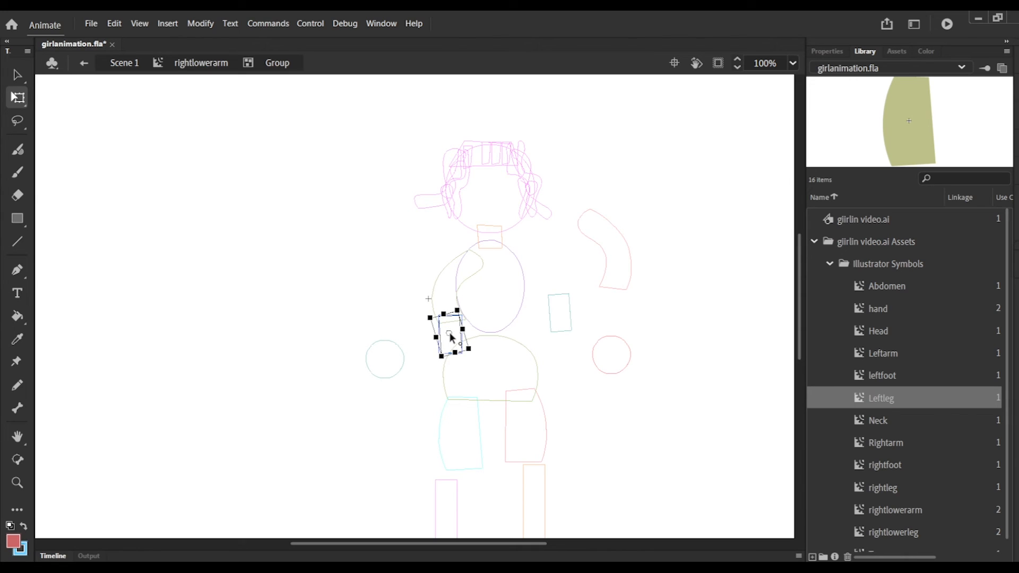
left_click_drag(449, 333, 450, 322)
left_click_drag(440, 329, 440, 327)
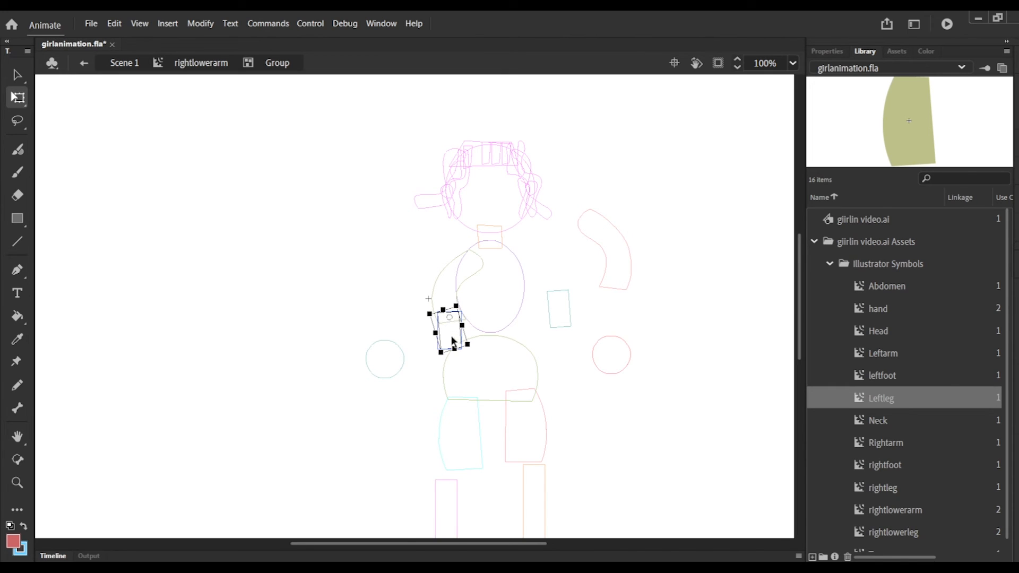
left_click(429, 363)
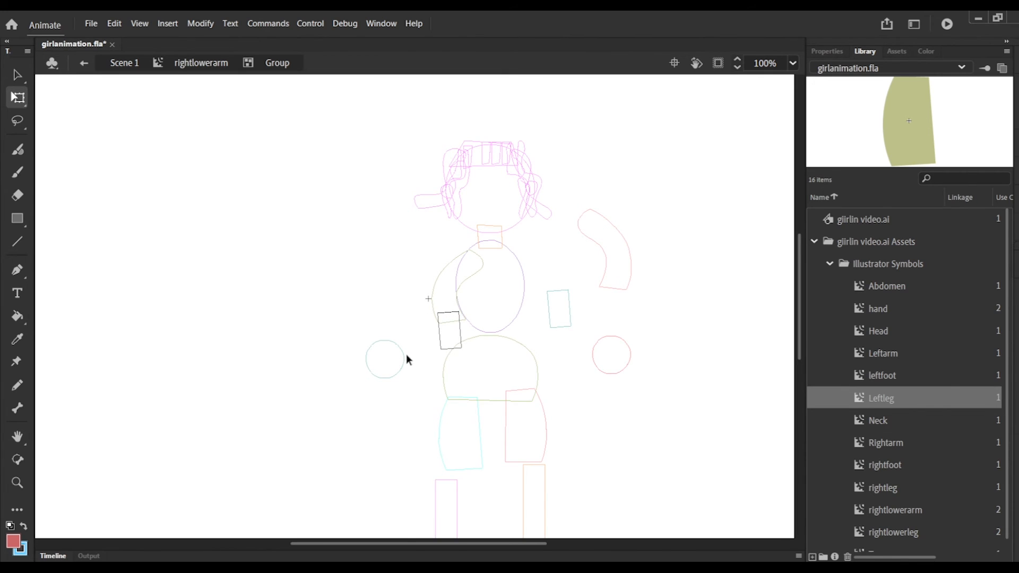
double_click(500, 338)
double_click(501, 339)
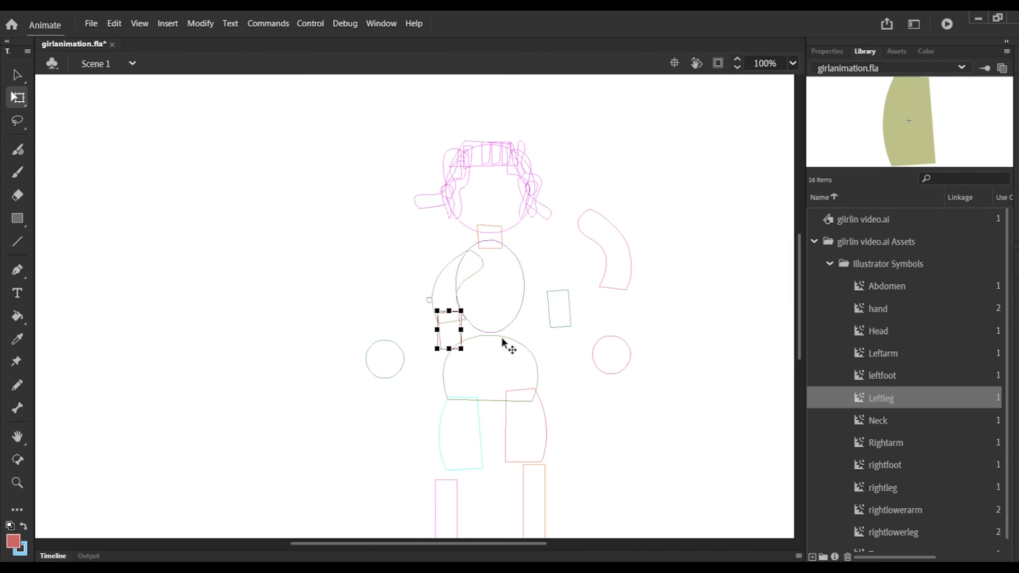
Inside the Torso symbol, raise the shape to overlap the abdomen's lower edge and set its transformation point at the top centre.
double_click(504, 339)
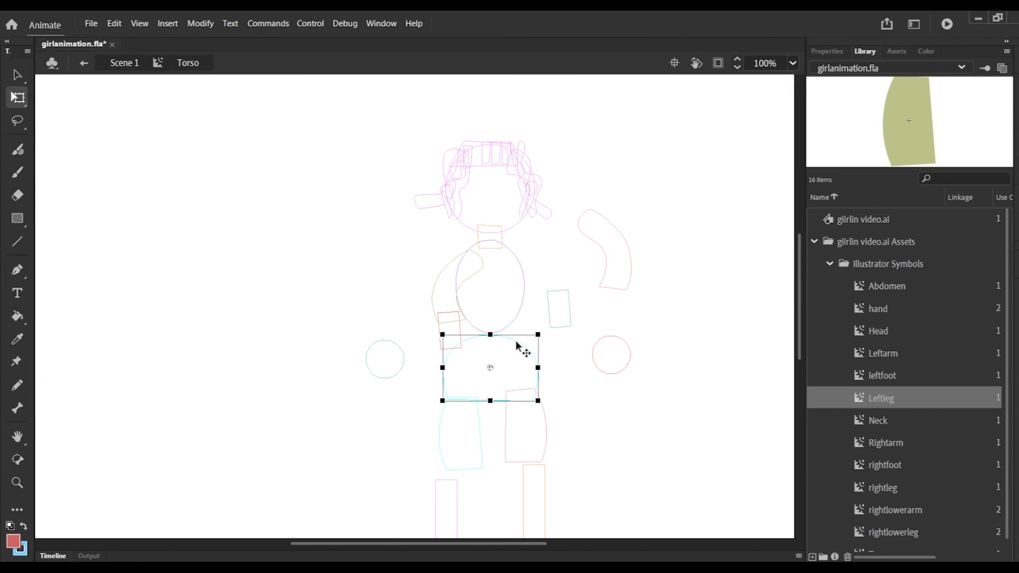
left_click_drag(515, 343, 491, 339)
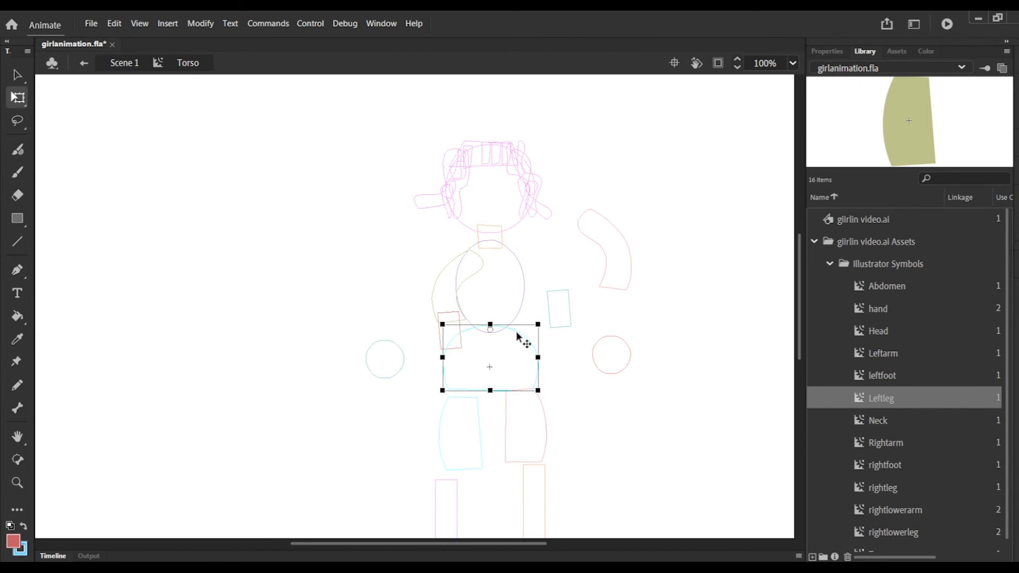
left_click(605, 257)
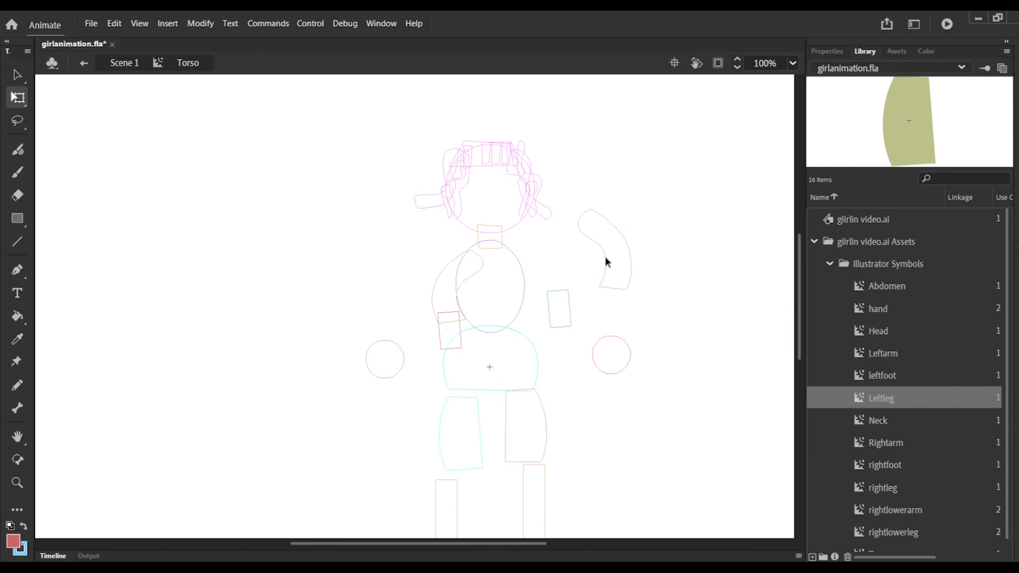
double_click(604, 257)
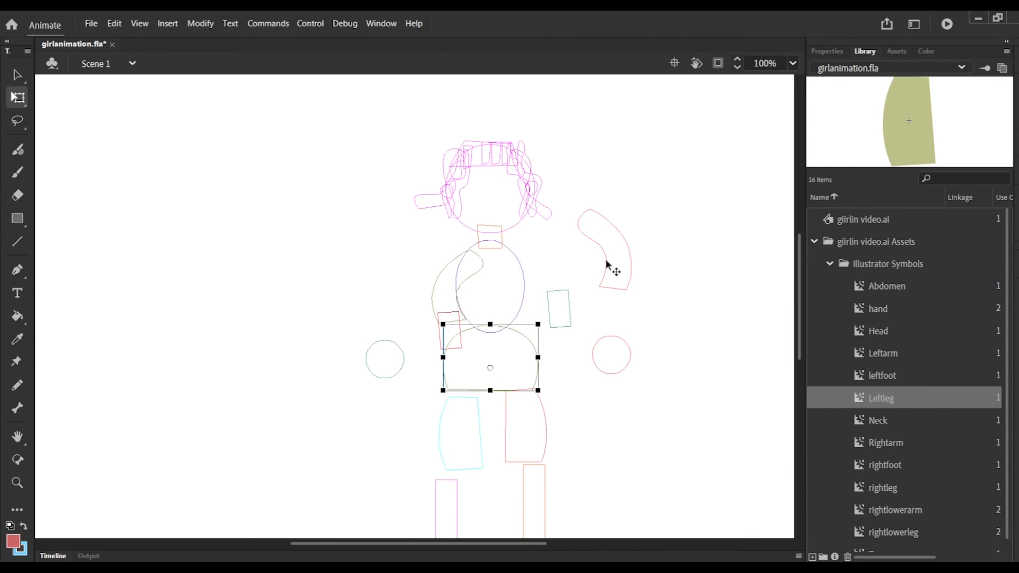
Move the Rightarm onto the upper abdomen, set its transformation point at the shoulder, and rotate the arm outward.
left_click(607, 259)
left_click_drag(605, 257, 538, 271)
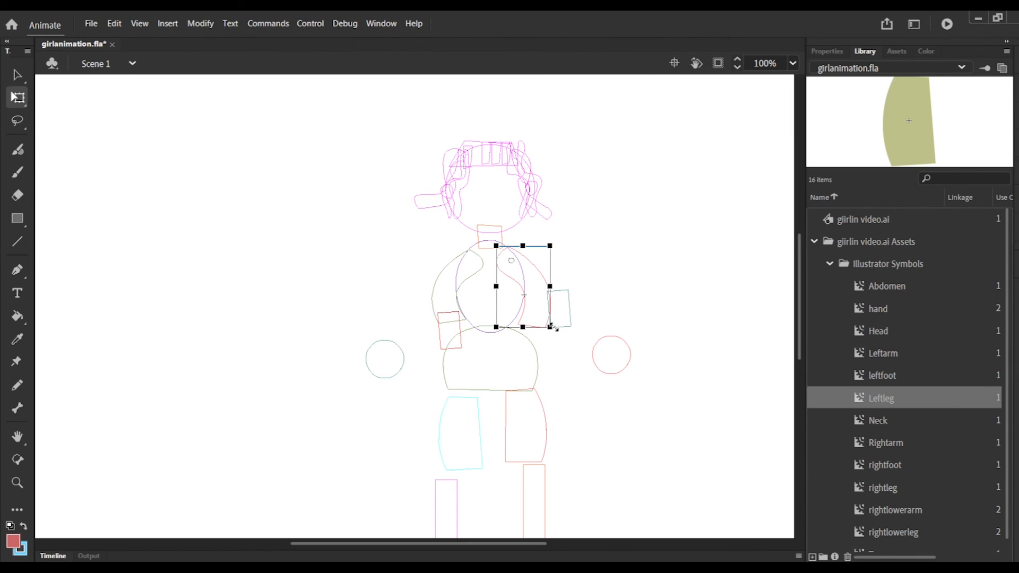
left_click_drag(559, 334, 592, 301)
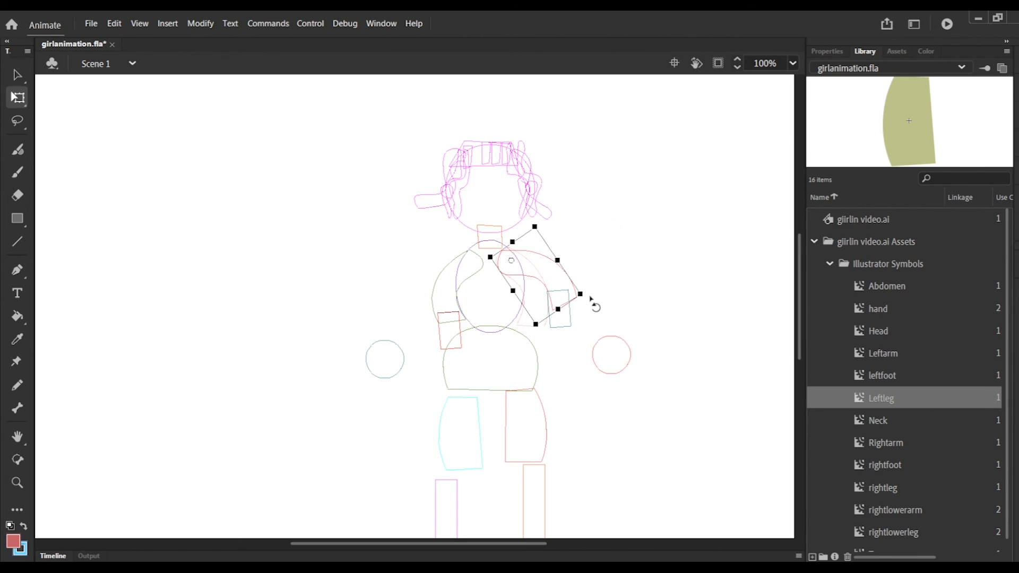
Move the other lower arm toward the Rightarm's lower end and rotate it to follow the arm's direction.
left_click(569, 318)
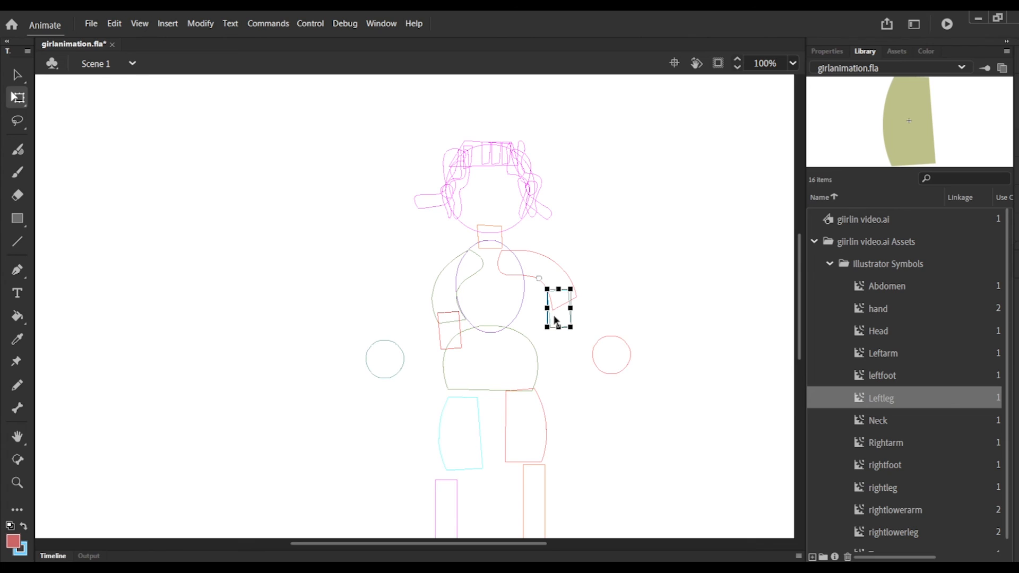
left_click(570, 357)
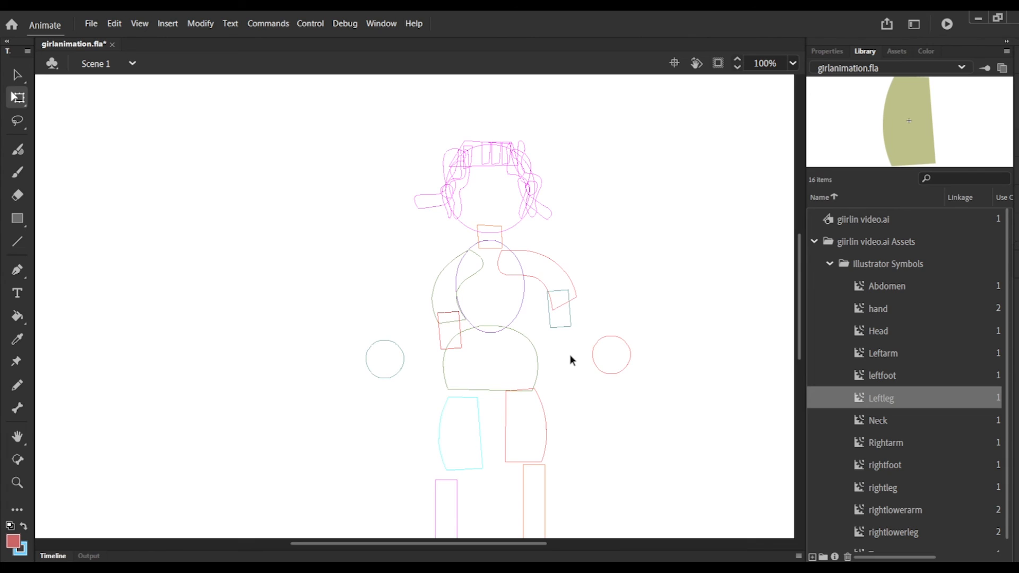
left_click(568, 327)
scroll(568, 321, "up", 3)
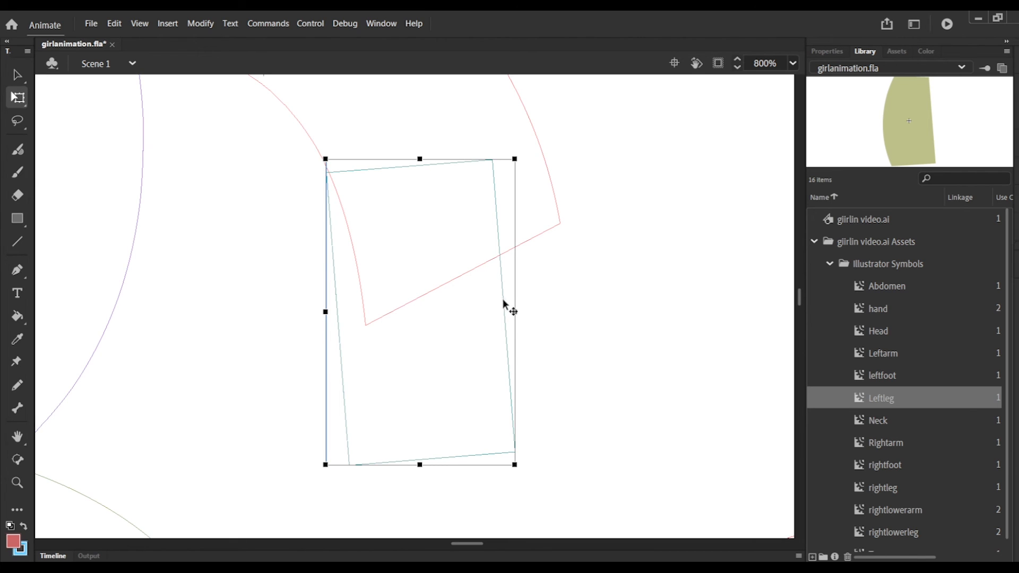
left_click_drag(509, 306, 555, 366)
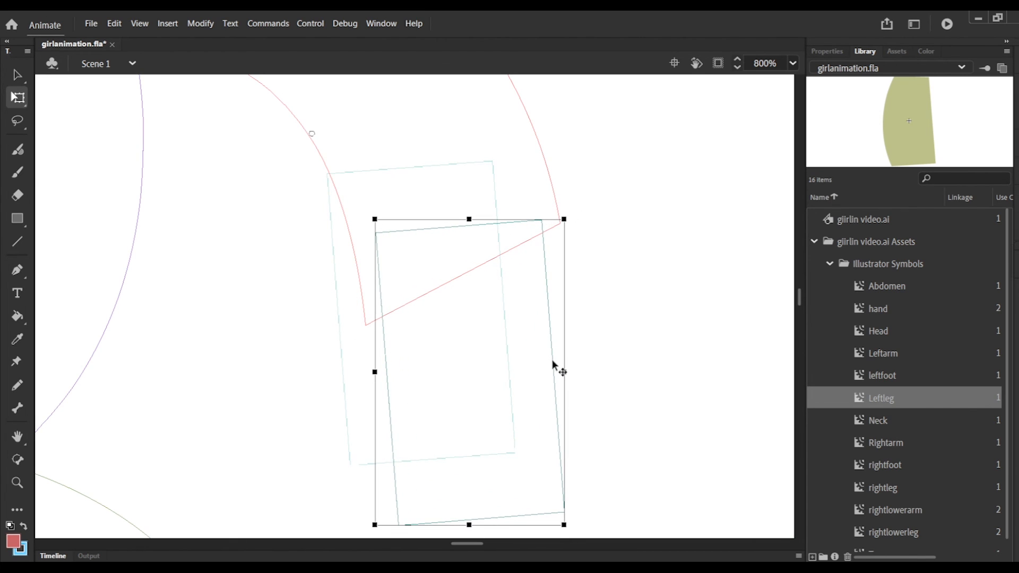
scroll(796, 299, "down", 5)
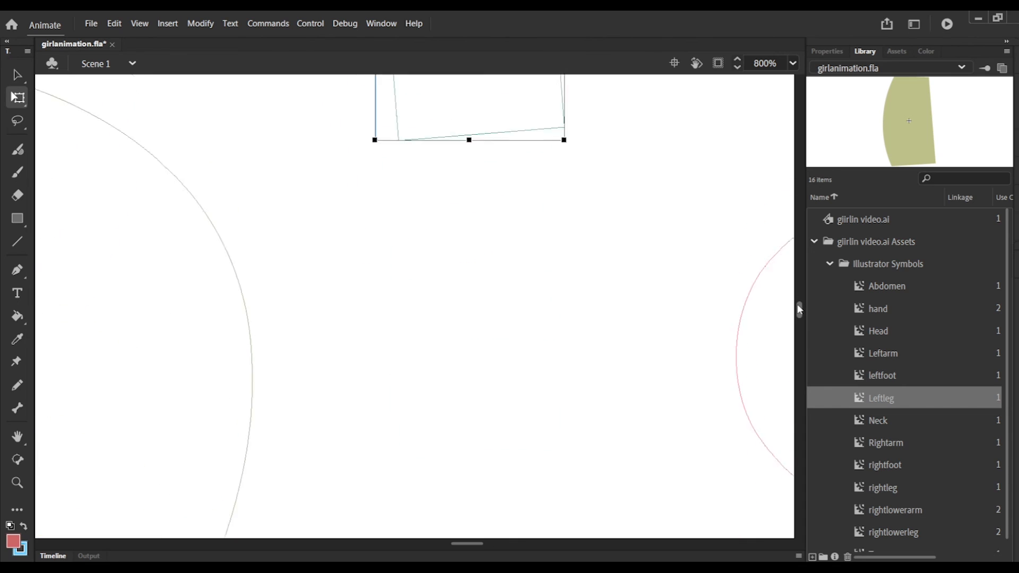
scroll(796, 300, "up", 4)
left_click_drag(371, 416, 456, 430)
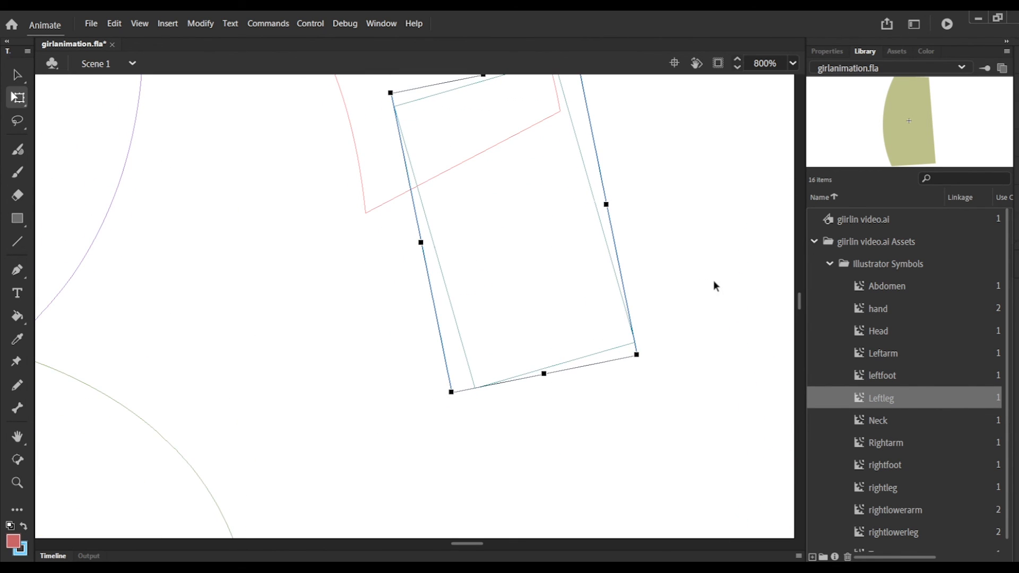
key("ctrl+minus")
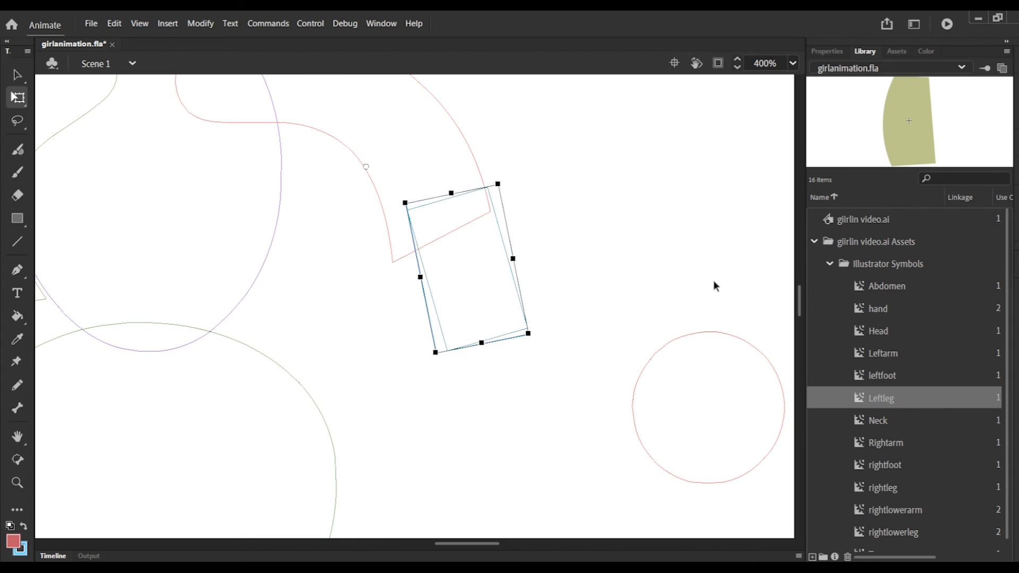
Inside the rightlowerarm symbol, shift the rectangle to overlap the Rightarm's end and set its transformation point at the elbow.
double_click(499, 228)
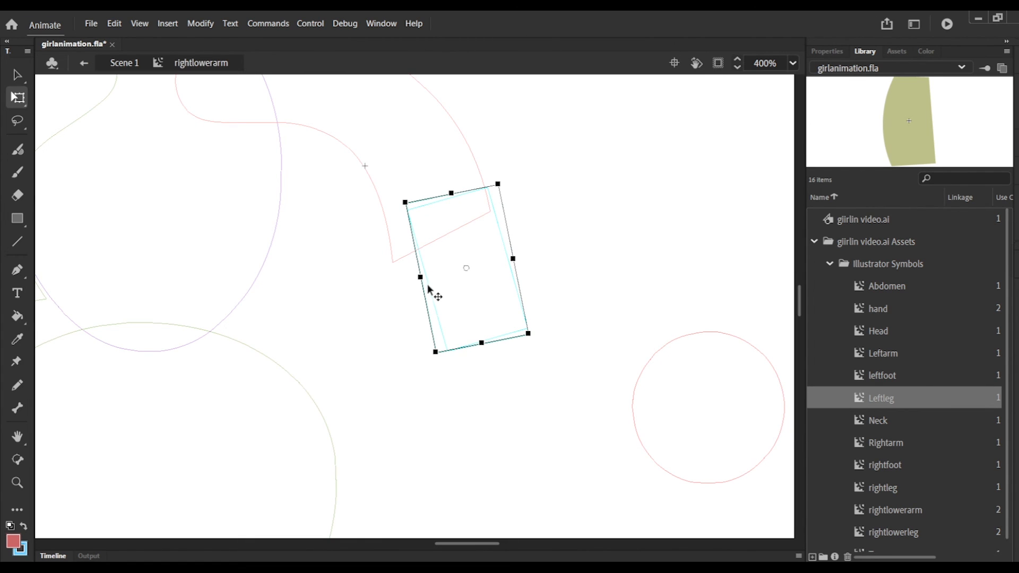
left_click_drag(428, 285, 437, 225)
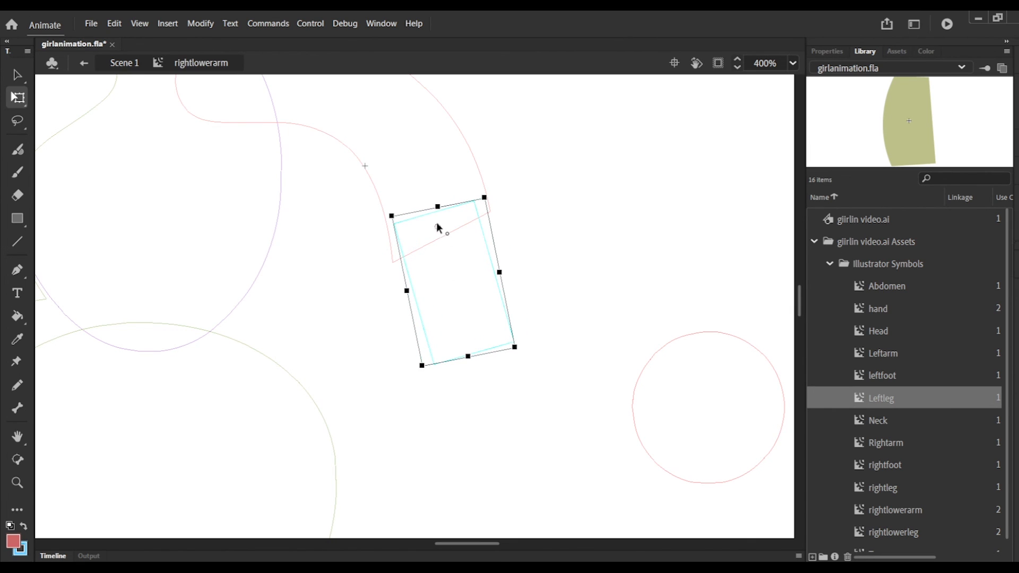
left_click(581, 245)
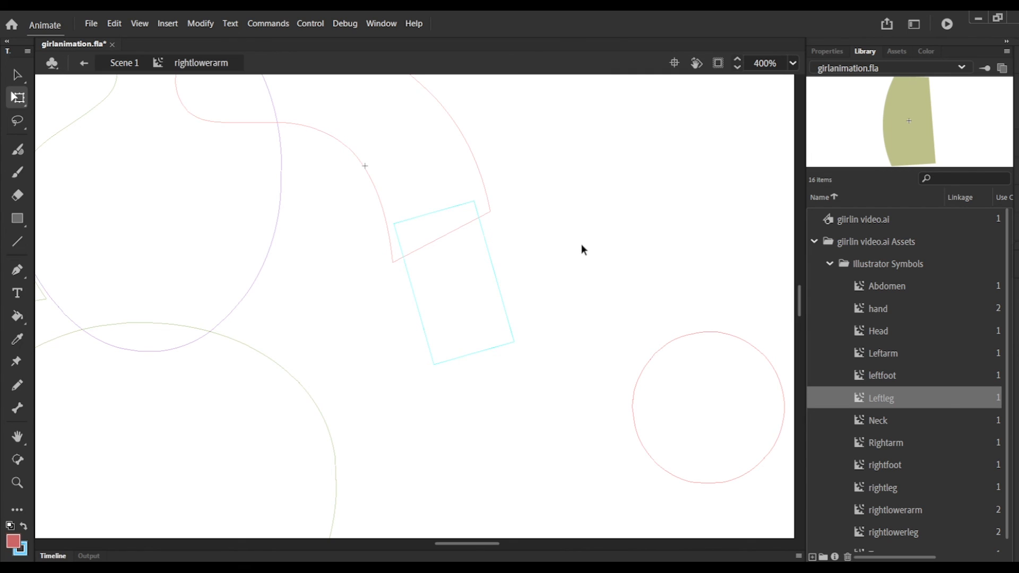
Inside the hand symbol, shift the circle to overlap the rightlowerarm's end and set its transformation point at the wrist.
double_click(703, 333)
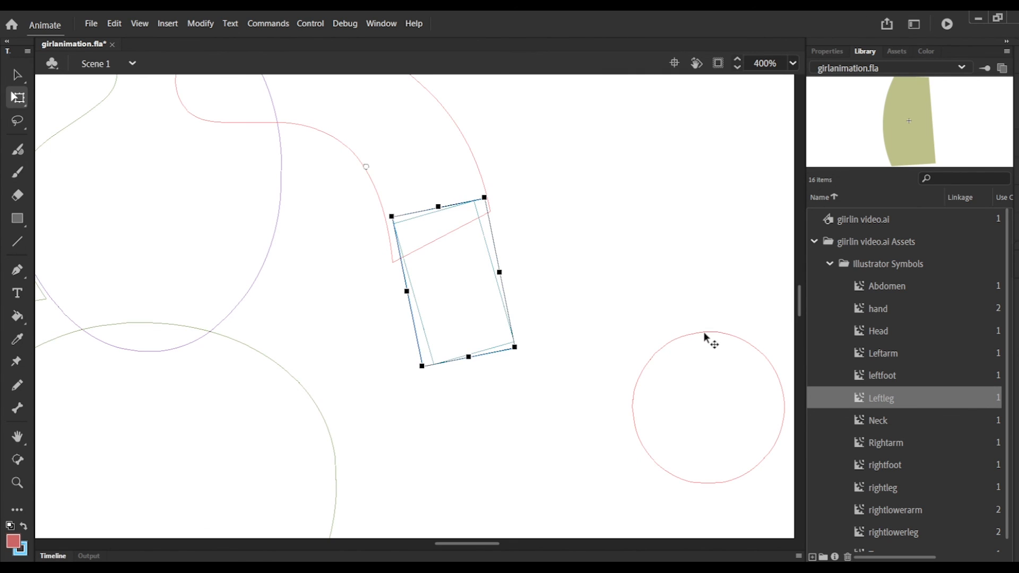
double_click(704, 333)
left_click_drag(703, 333, 483, 326)
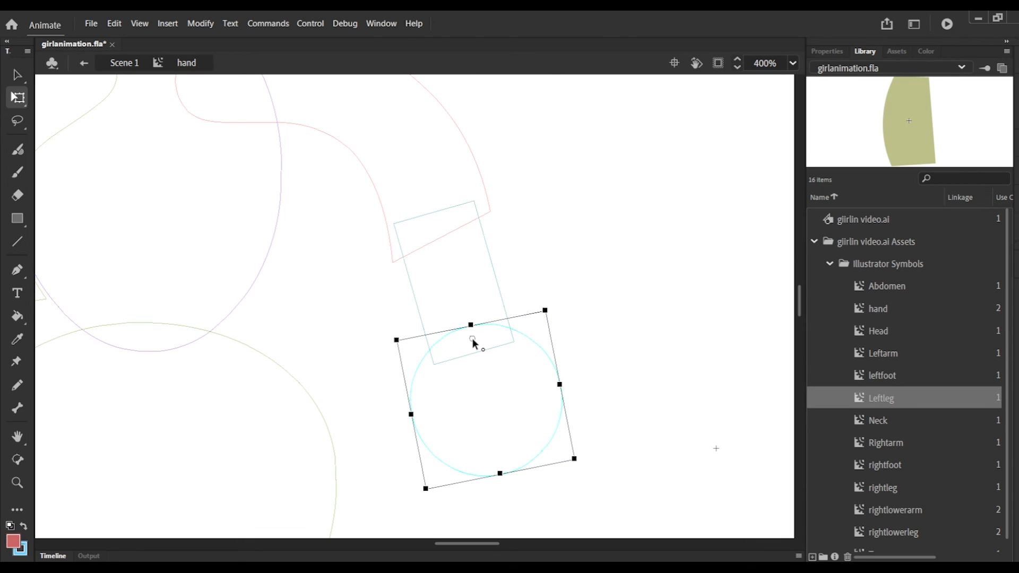
Move the other hand onto the opposite lower arm's end and, inside its symbol, set the transformation point at the wrist.
key("ctrl+minus")
key("ctrl+minus")
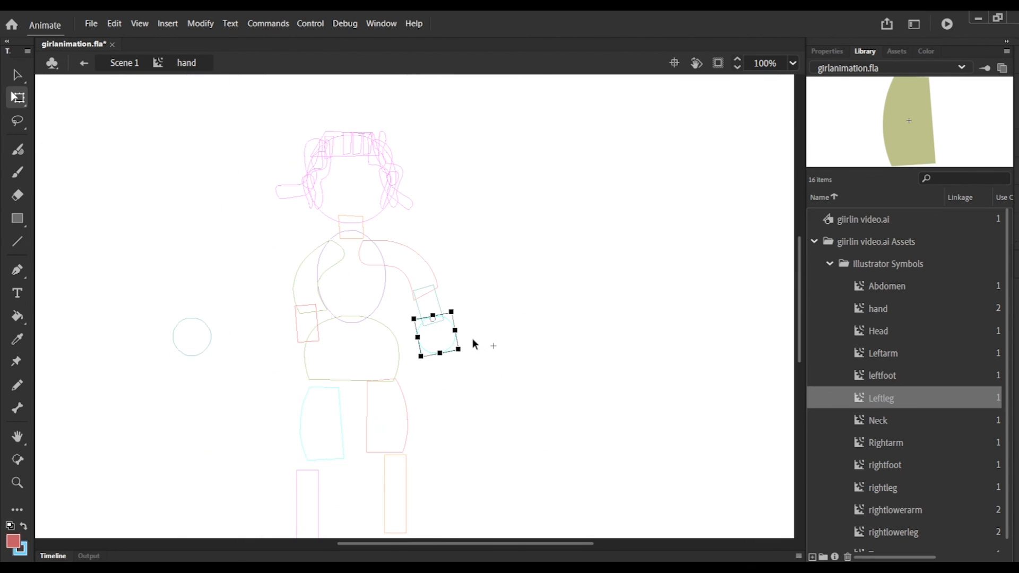
left_click(295, 292)
double_click(207, 349)
left_click(208, 349)
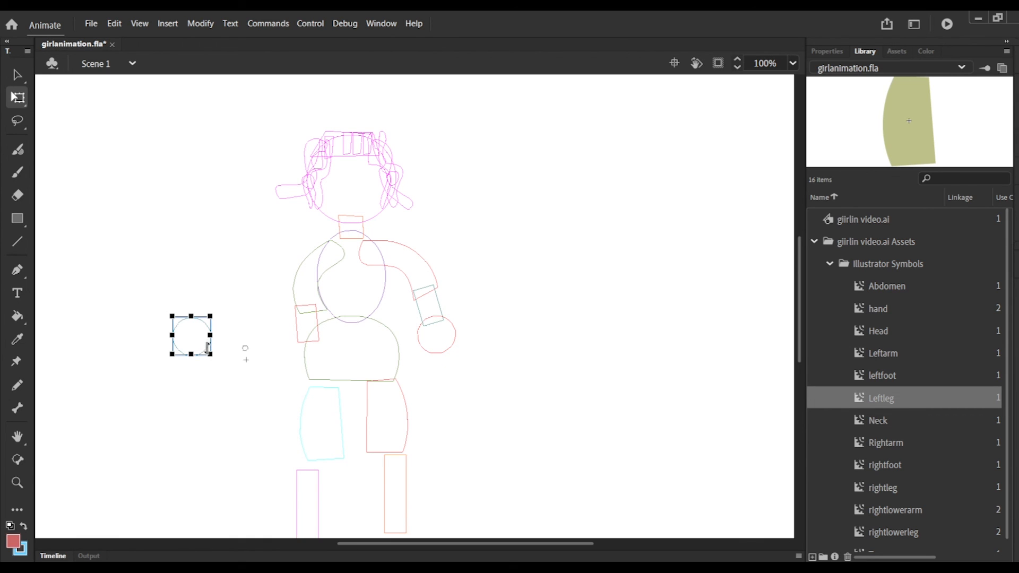
key("ctrl+=")
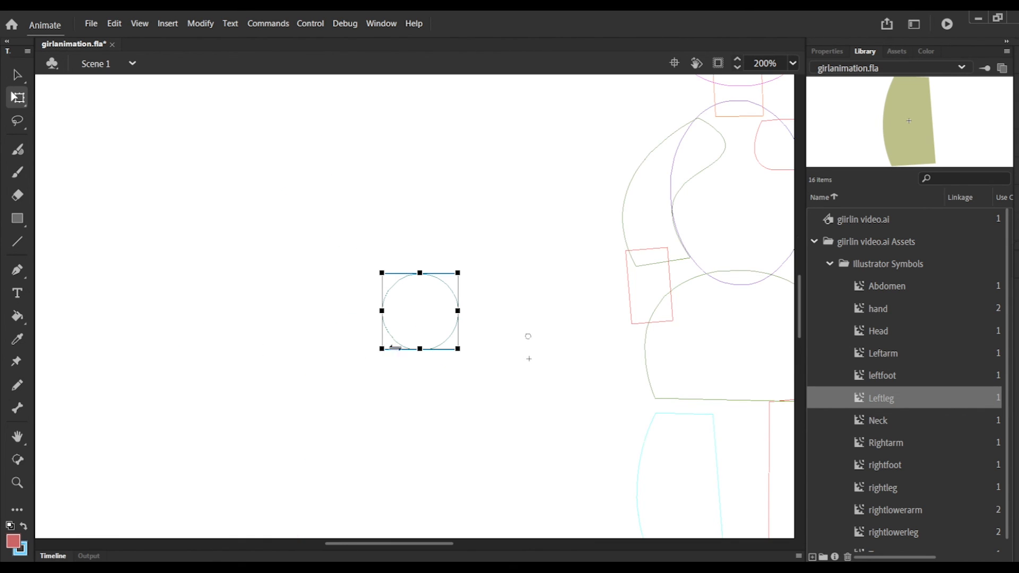
left_click_drag(448, 340, 685, 366)
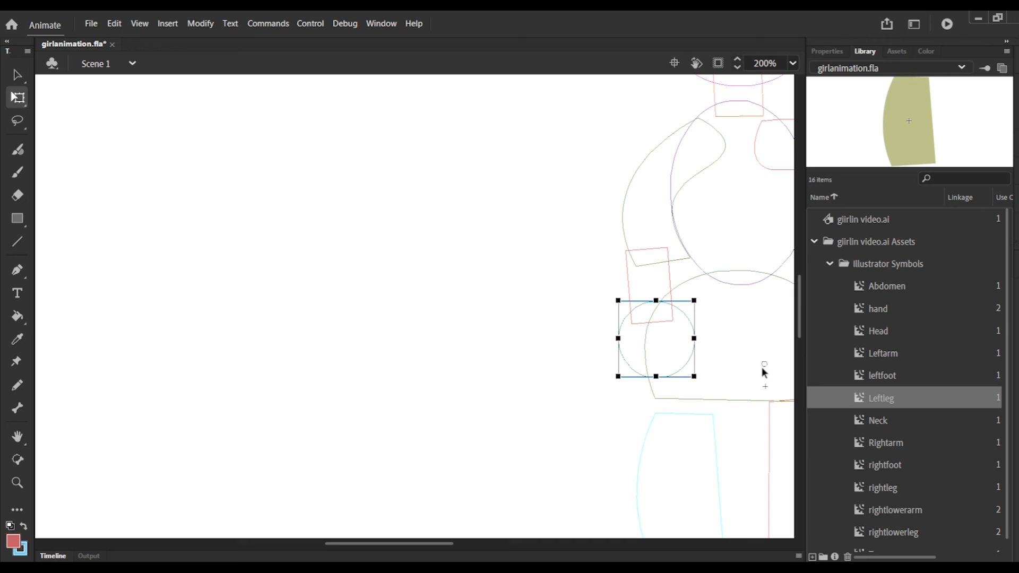
double_click(680, 370)
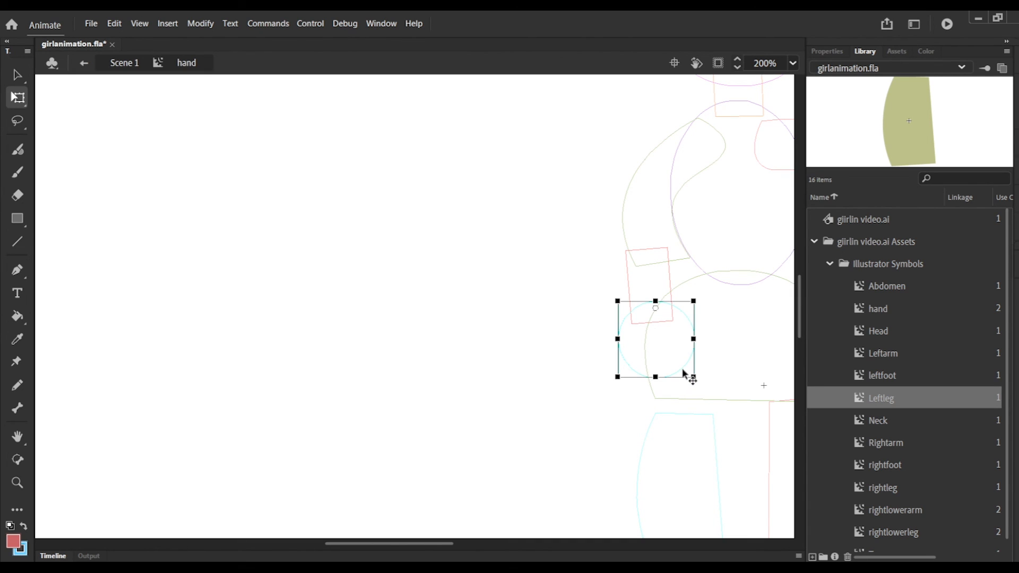
left_click(531, 390)
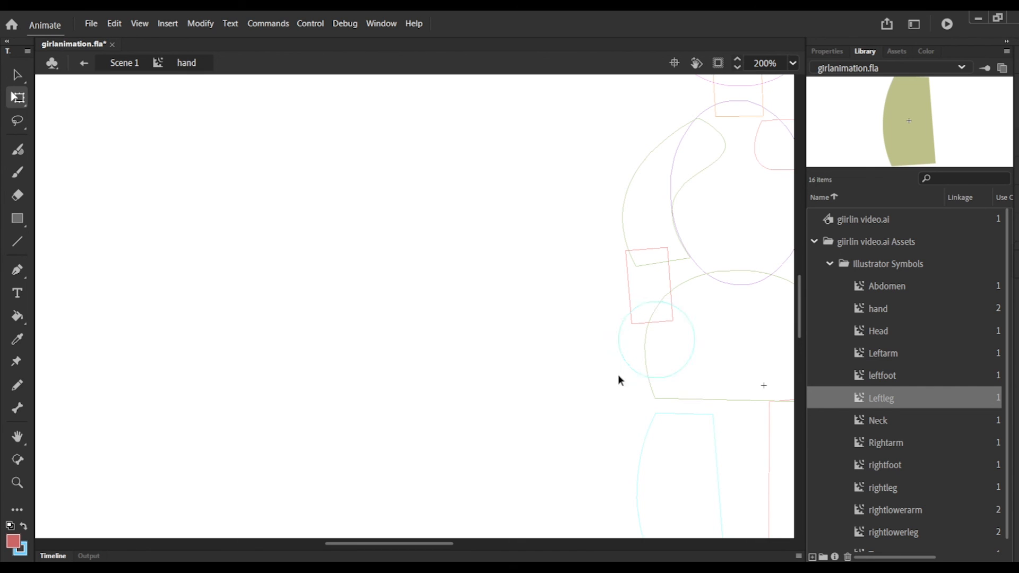
Raise both upper legs to overlap the shorts' lower edge and set each transformation point at the top centre.
key("ctrl+minus")
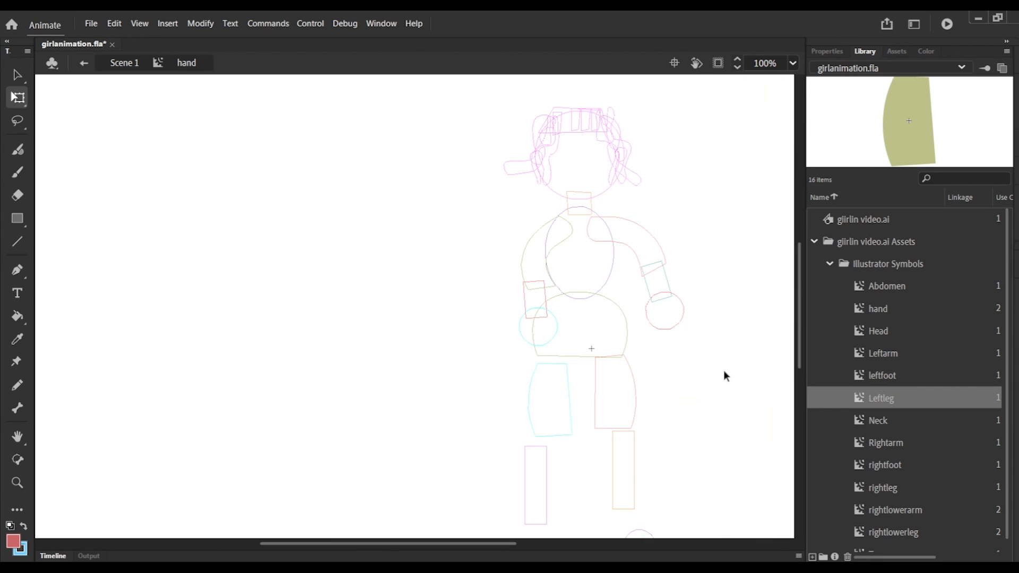
double_click(633, 377)
left_click(634, 378)
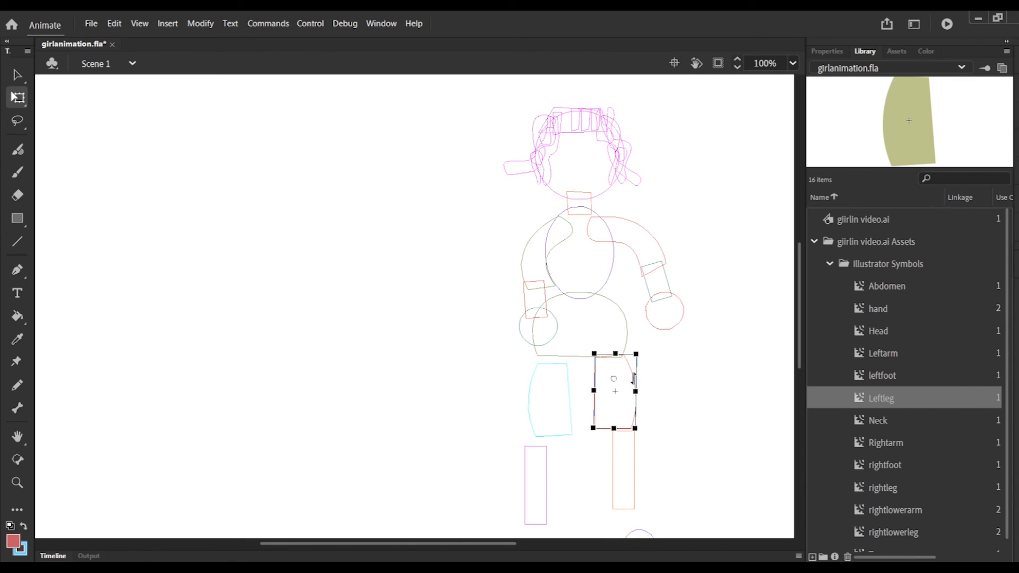
left_click_drag(633, 377, 609, 356)
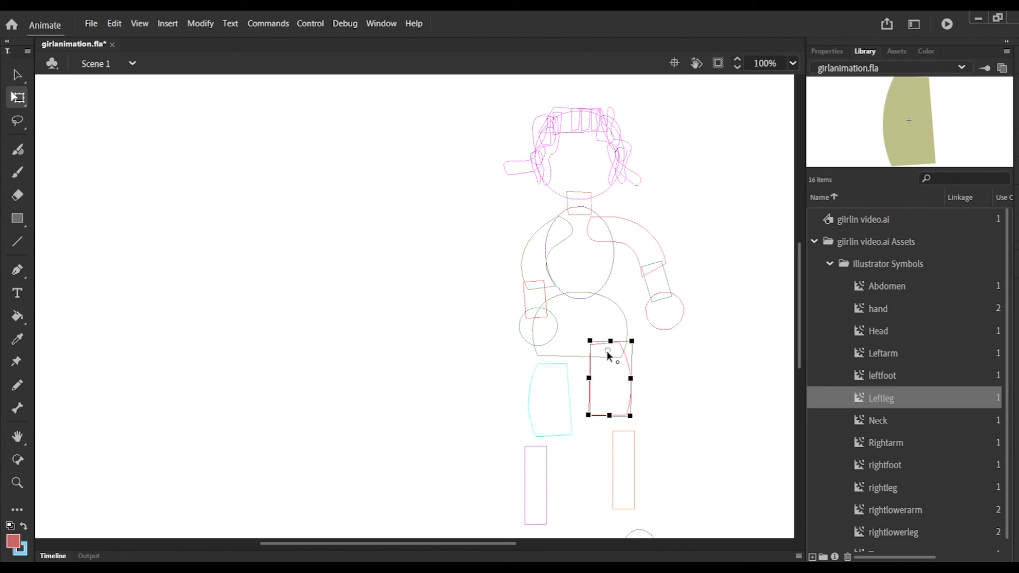
left_click(568, 393)
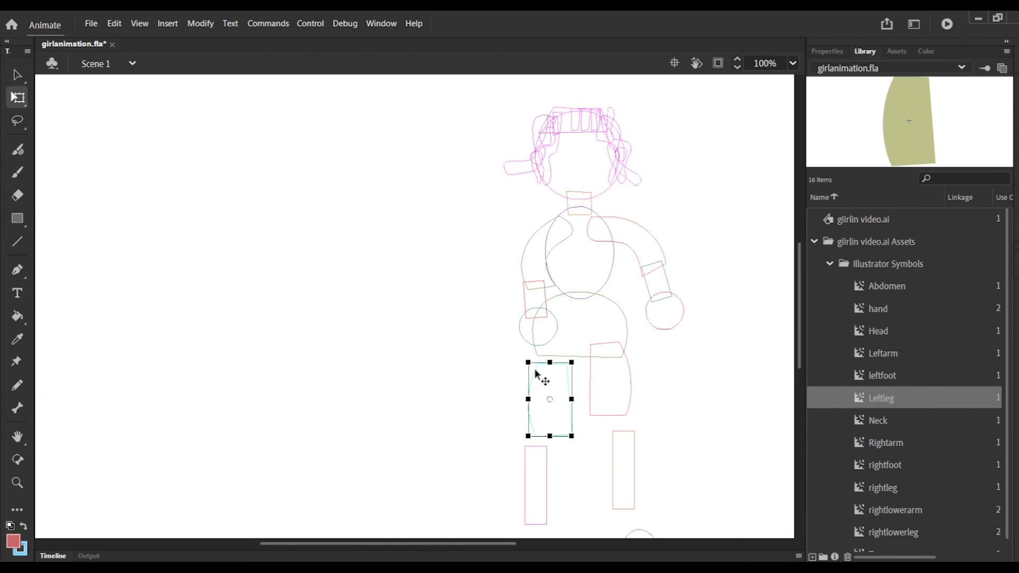
left_click_drag(537, 367, 557, 350)
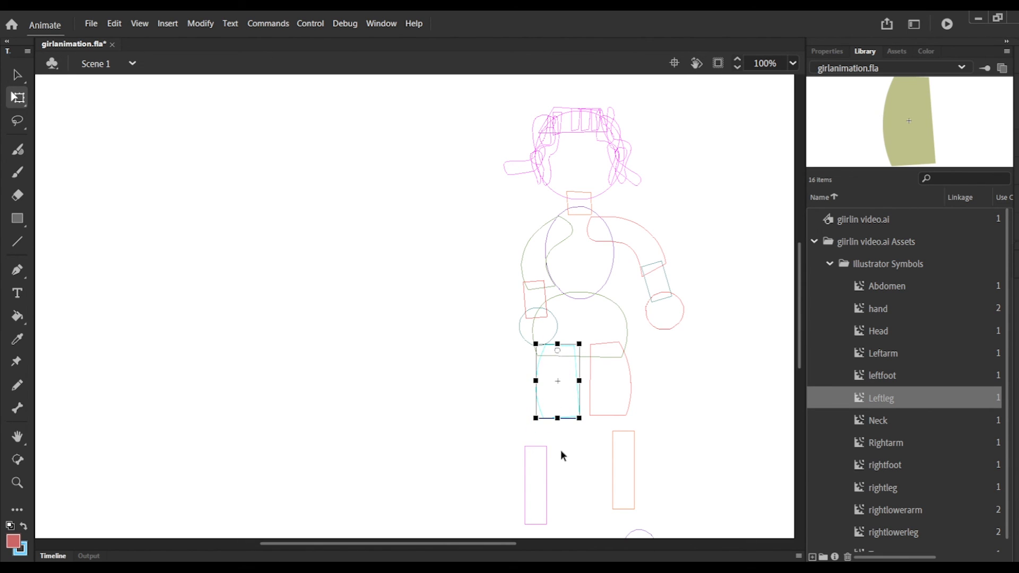
Join both lower legs to the upper legs and both feet to the lower legs, setting the feet's transformation points at the ankles.
left_click(547, 477)
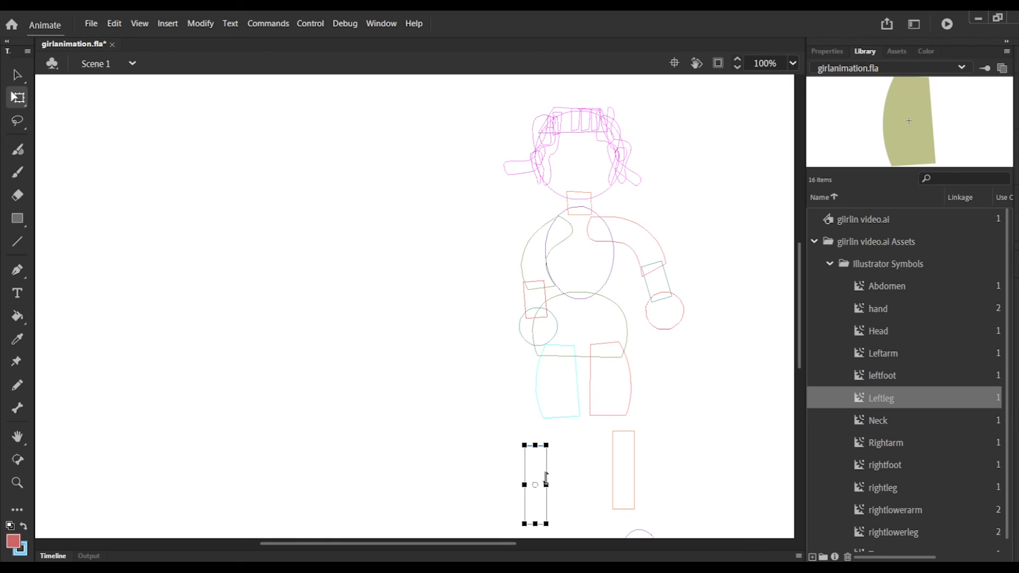
key("ctrl+equal")
key("ctrl+minus")
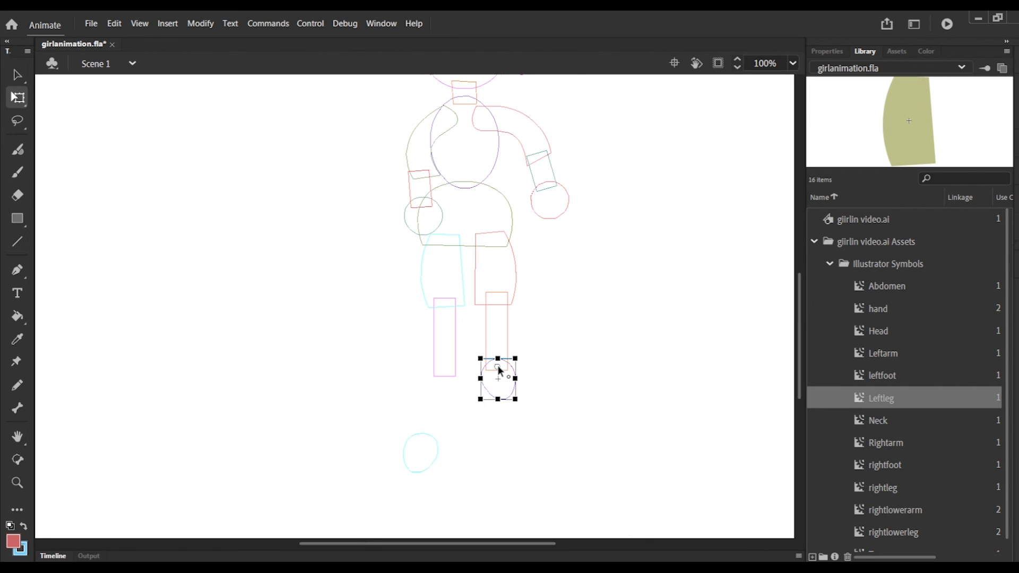
left_click(437, 447)
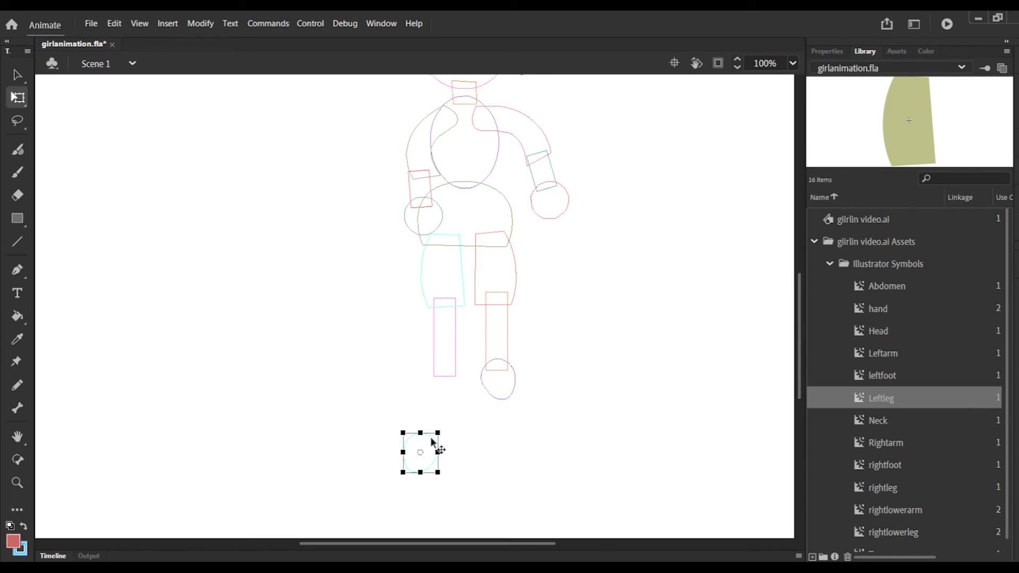
left_click_drag(412, 443, 450, 376)
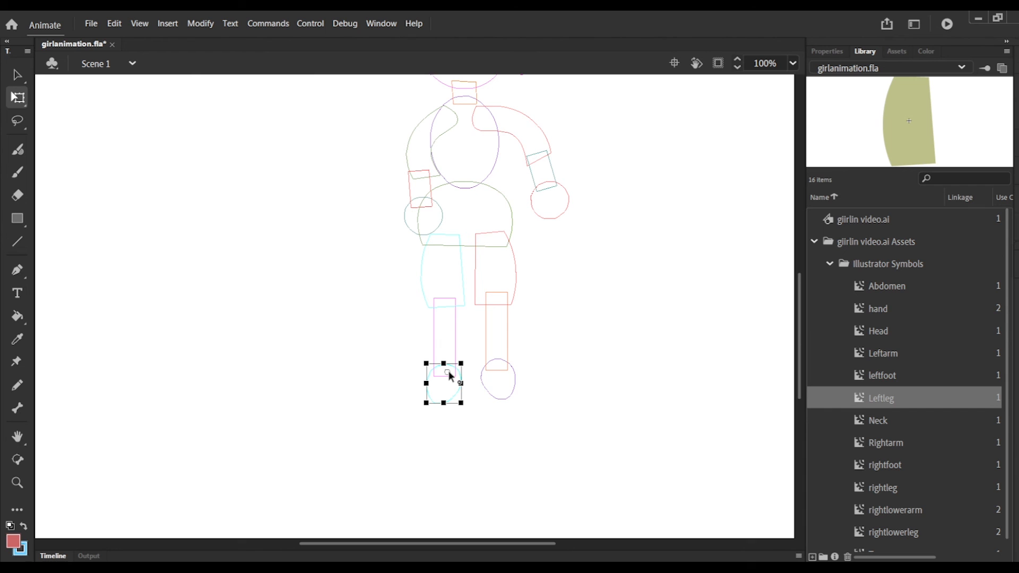
Test the movie to check the assembled girl figure in the scene.
key("ctrl+Return")
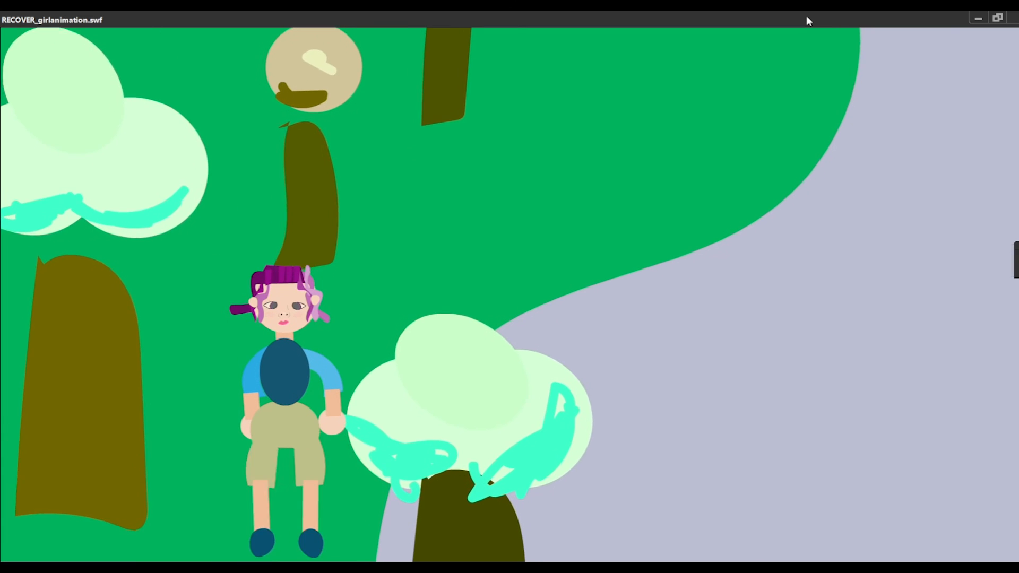